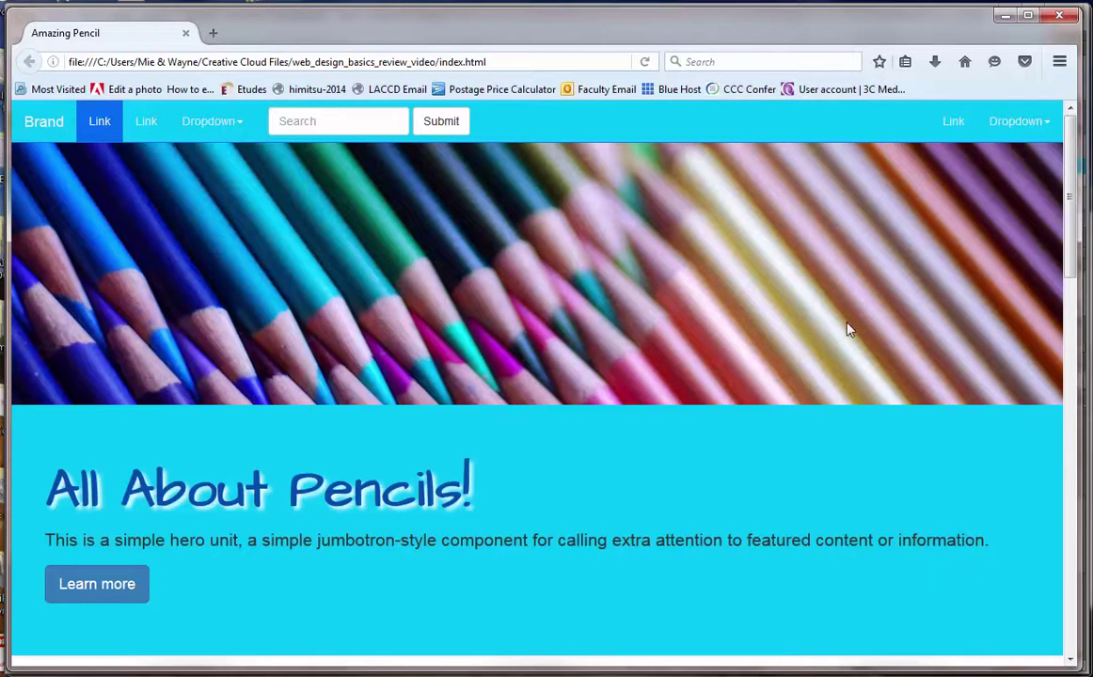
Review the Amazing Pencil page in the browser, from the banner down to the email list form and back
left_click_drag(1069, 253, 1066, 379)
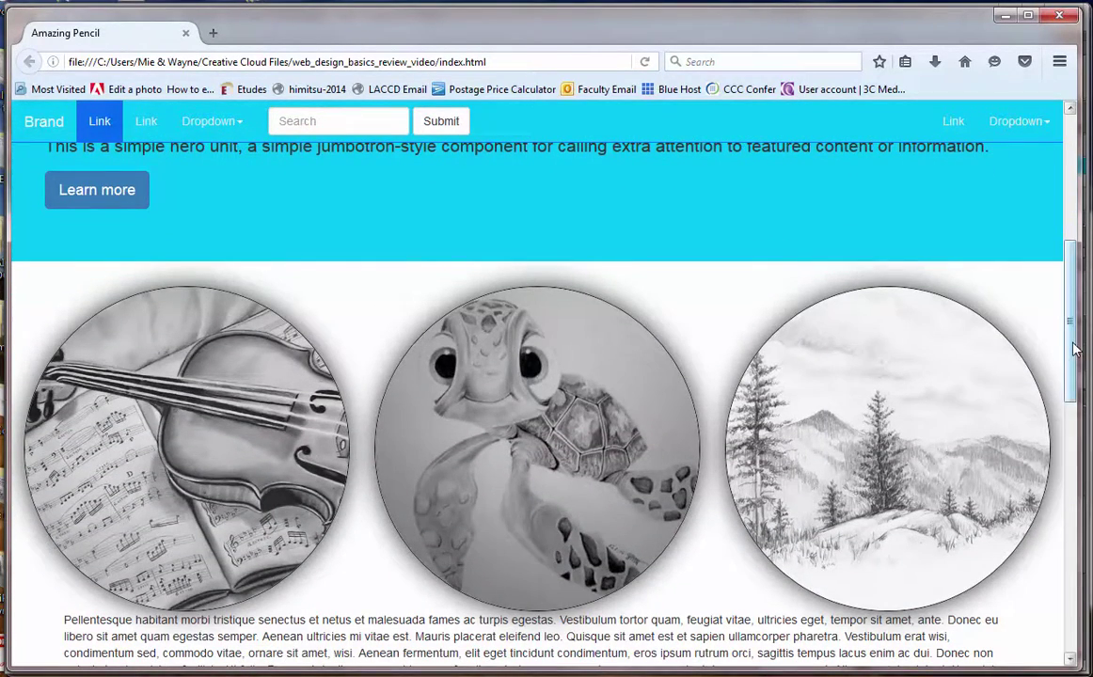
scroll(821, 423, "down", 4)
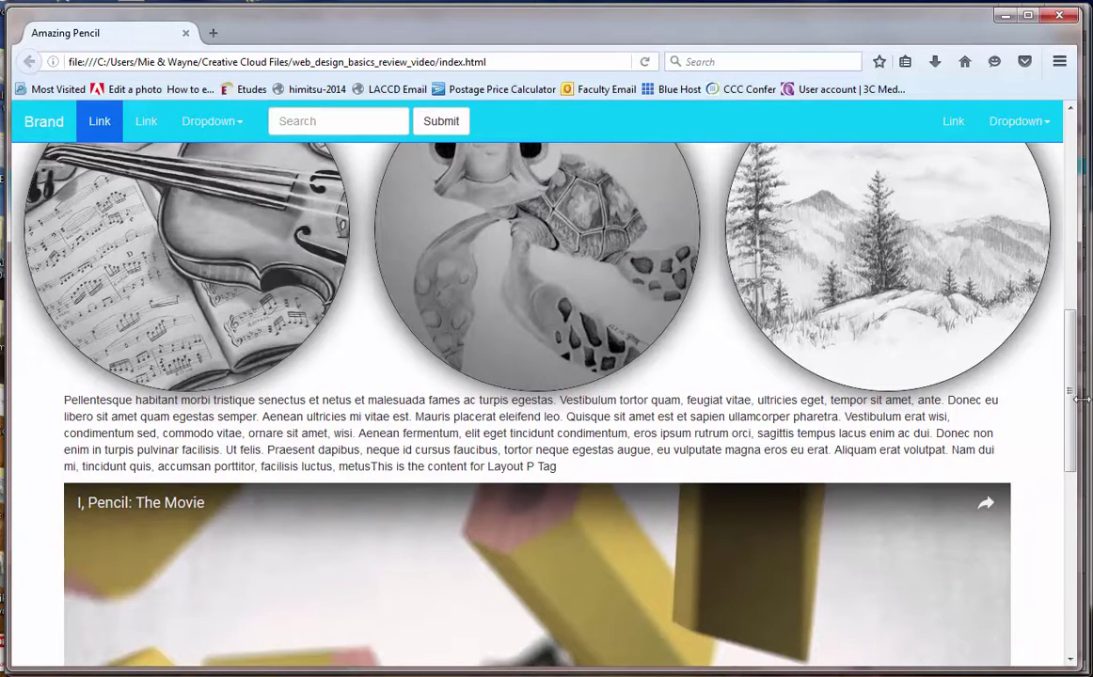
left_click_drag(1069, 411, 1069, 590)
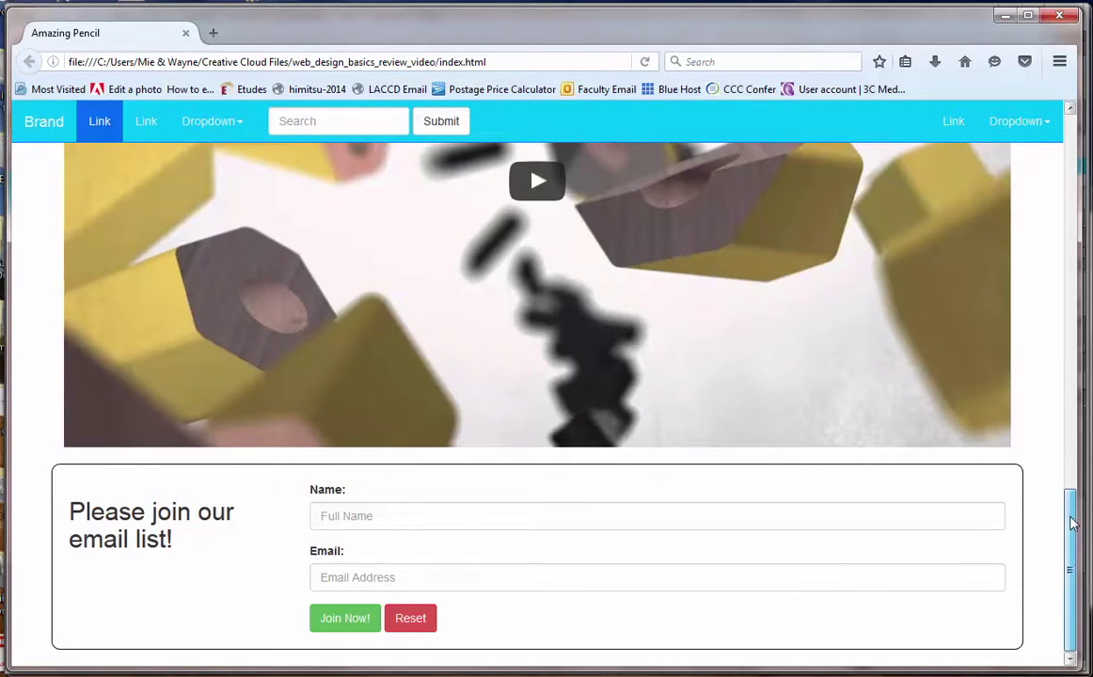
left_click_drag(1069, 512, 1070, 160)
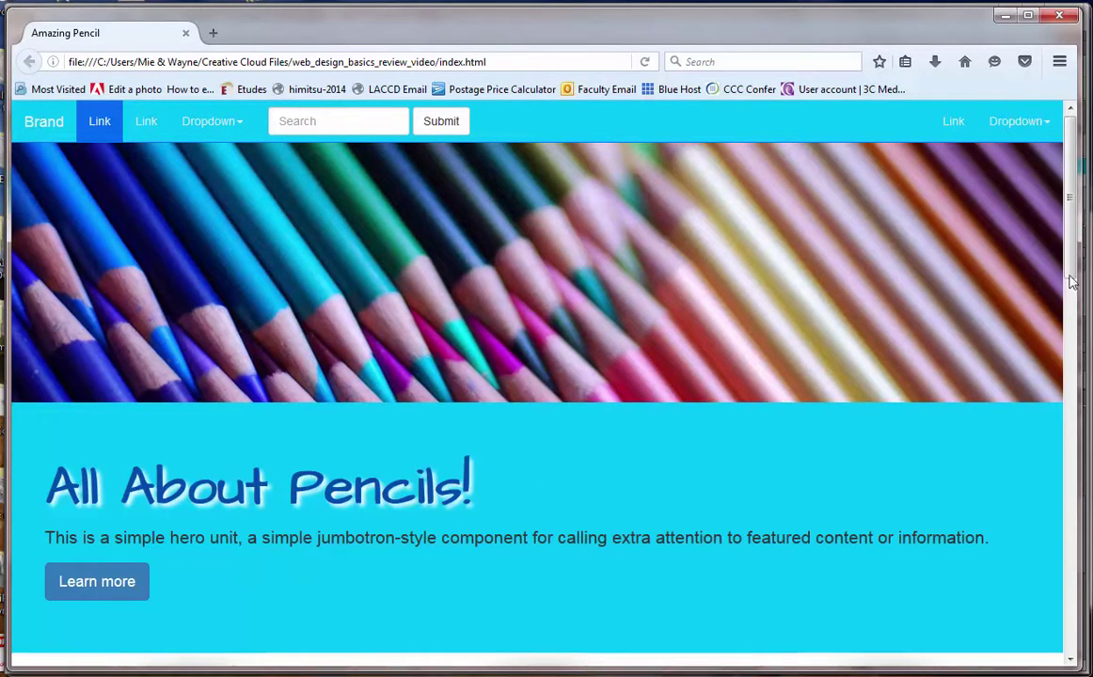
left_click_drag(1073, 262, 1071, 312)
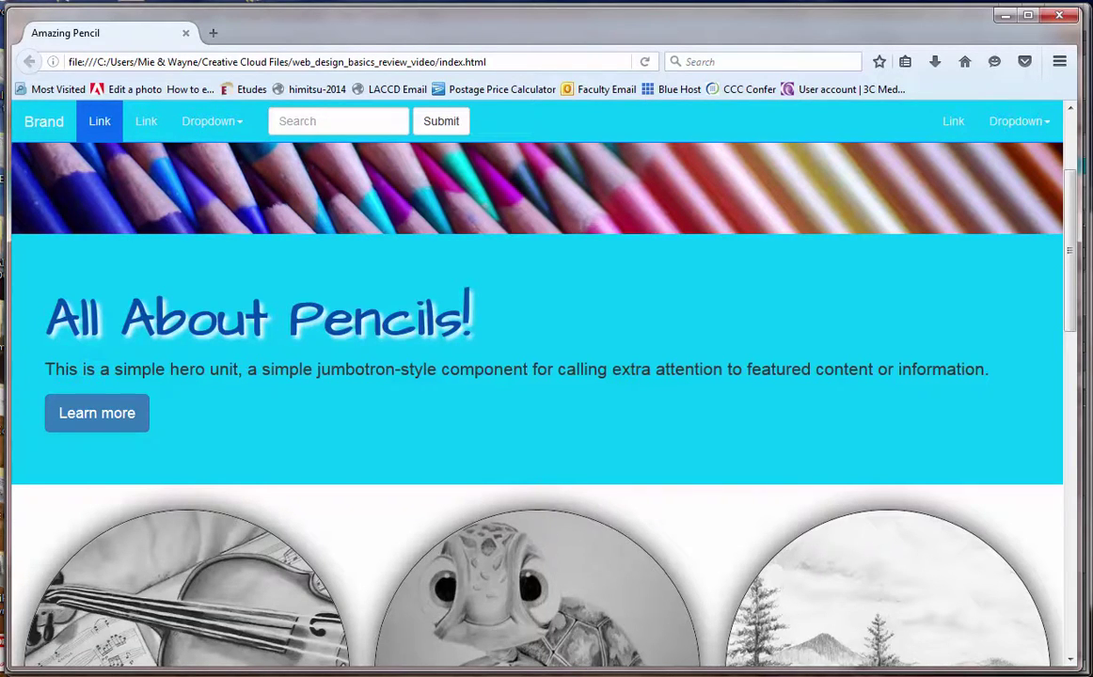
Switch to Dreamweaver and add the attribute id="banner" to the hero image's tag
left_click(423, 658)
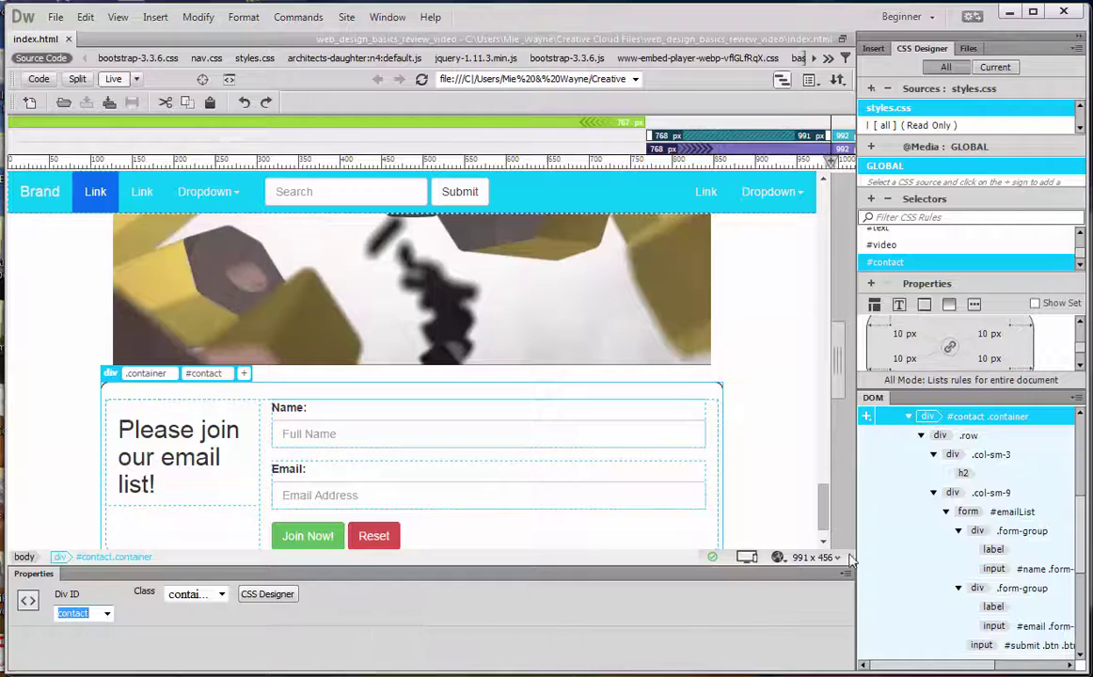
scroll(745, 451, "up", 15)
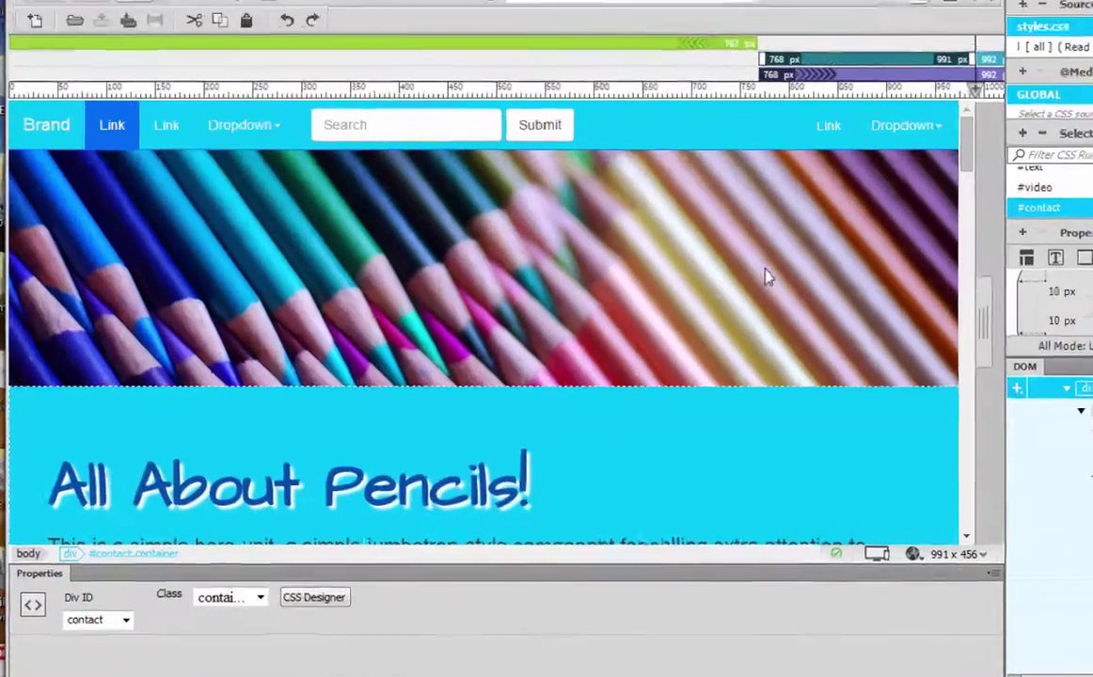
left_click(660, 250)
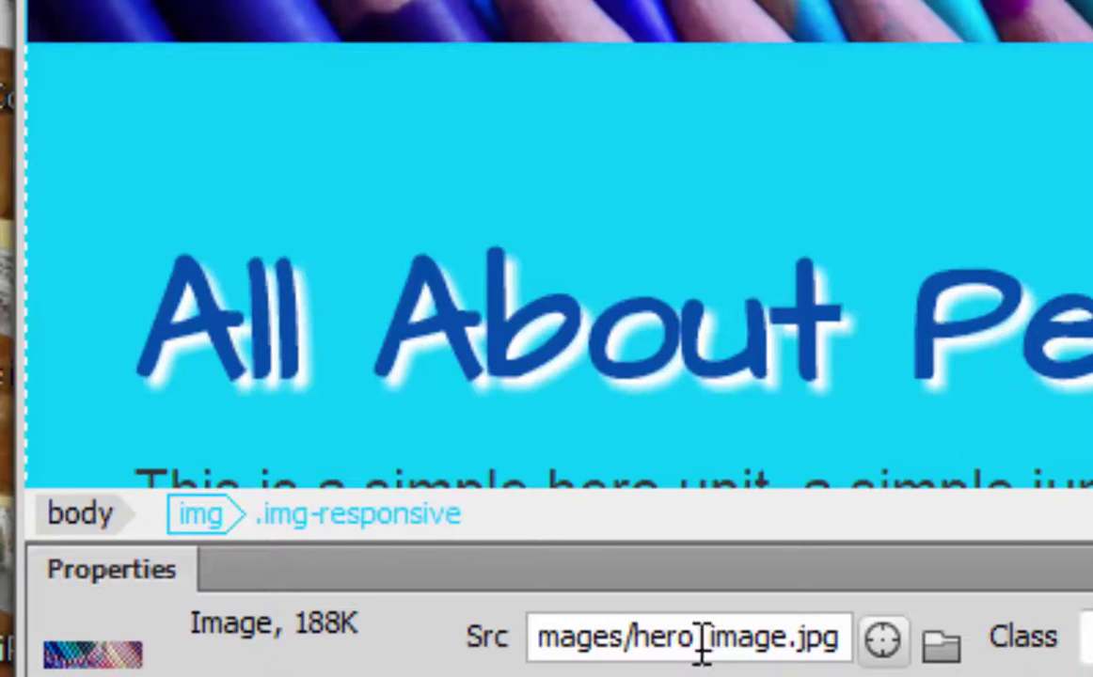
right_click(202, 532)
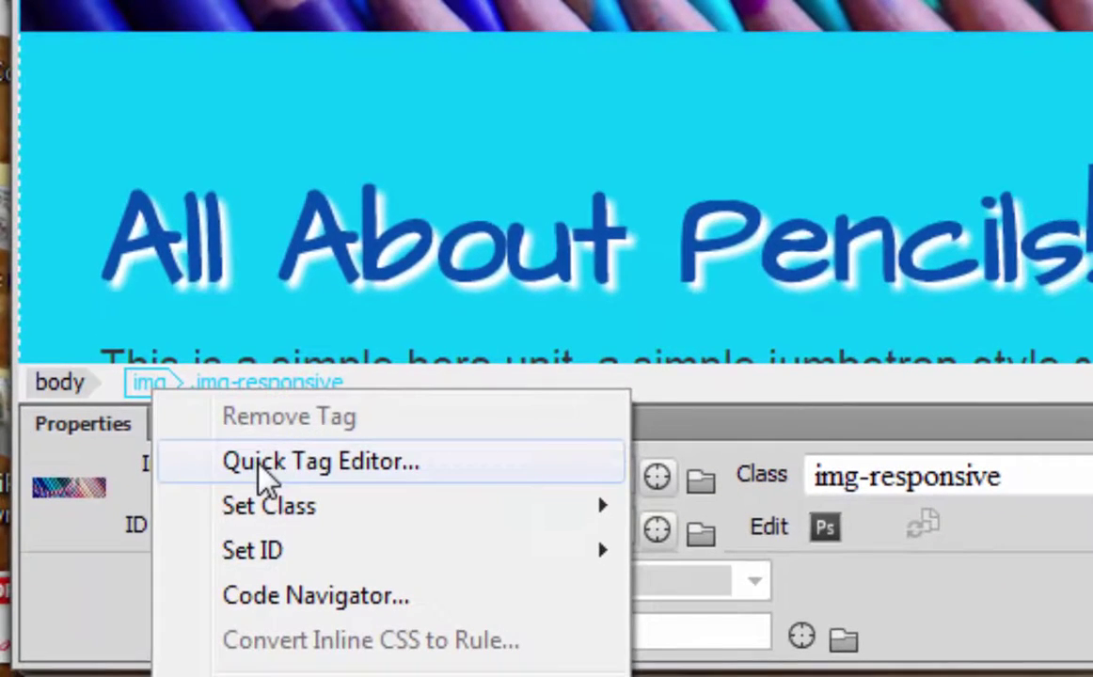
left_click(259, 462)
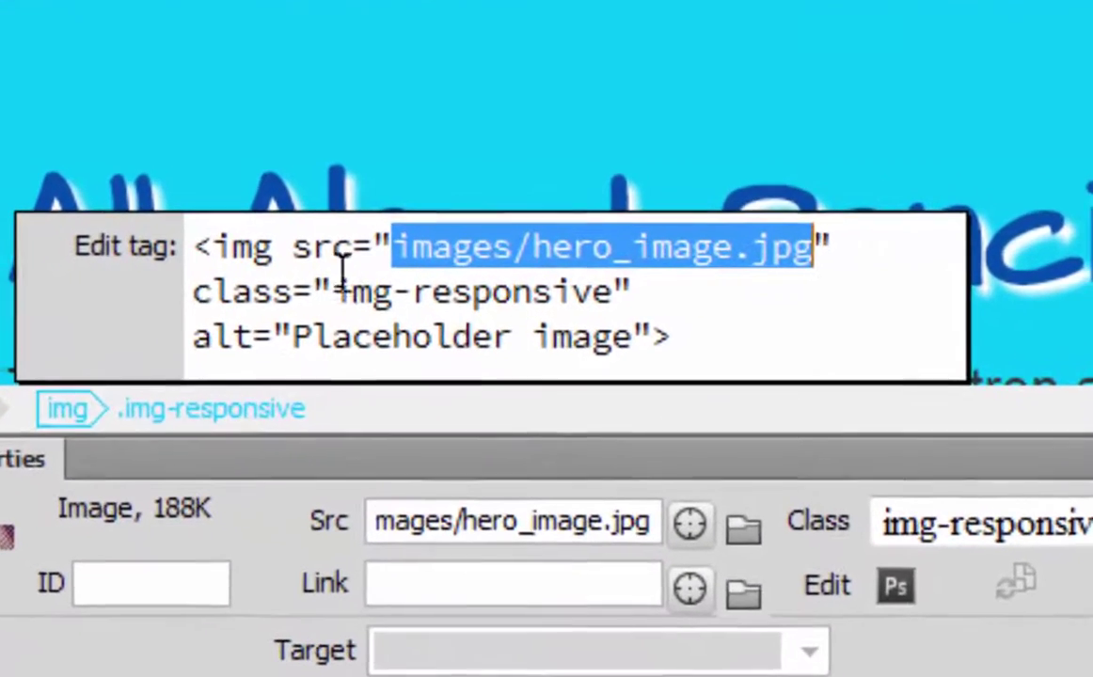
left_click(653, 338)
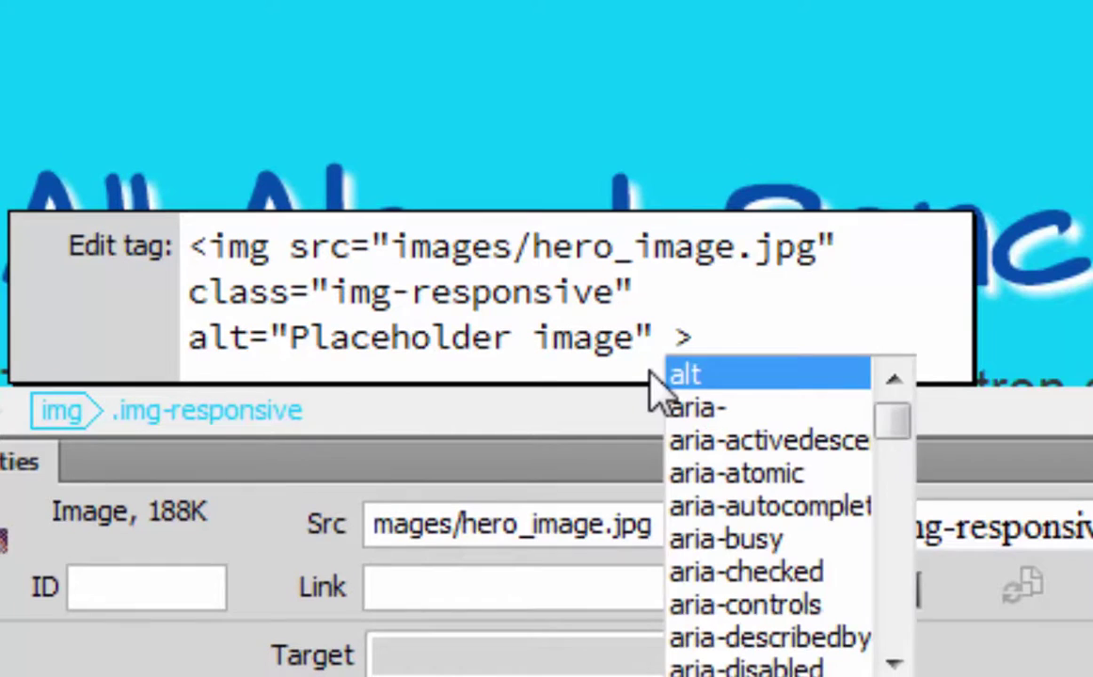
type("id")
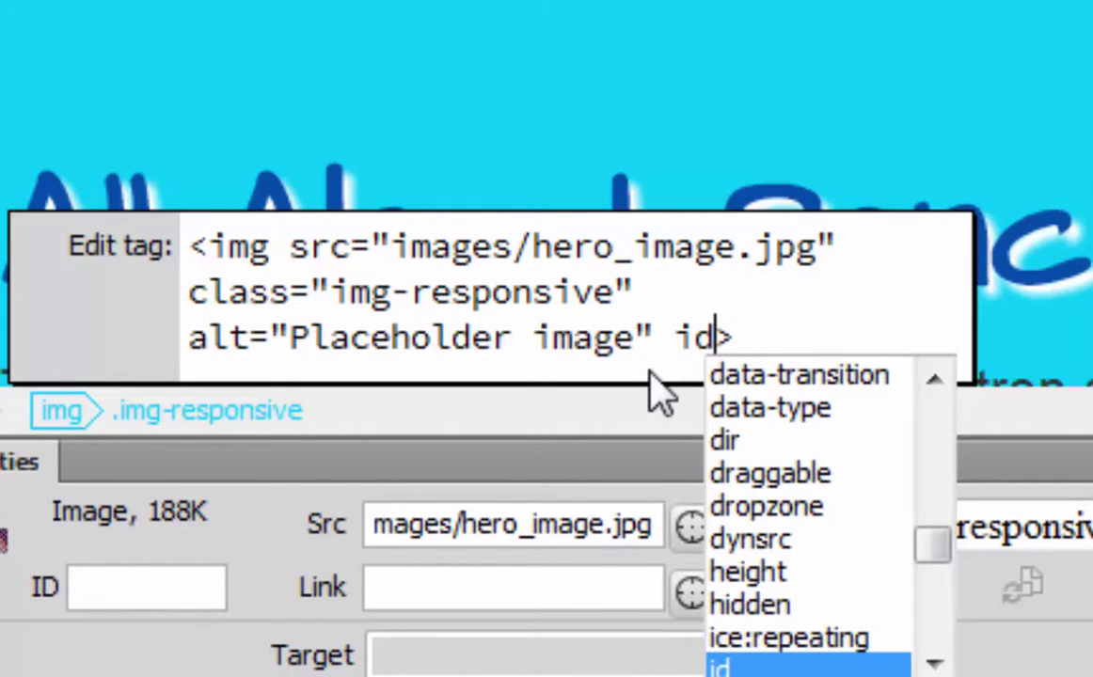
type("=")
type("\"ba")
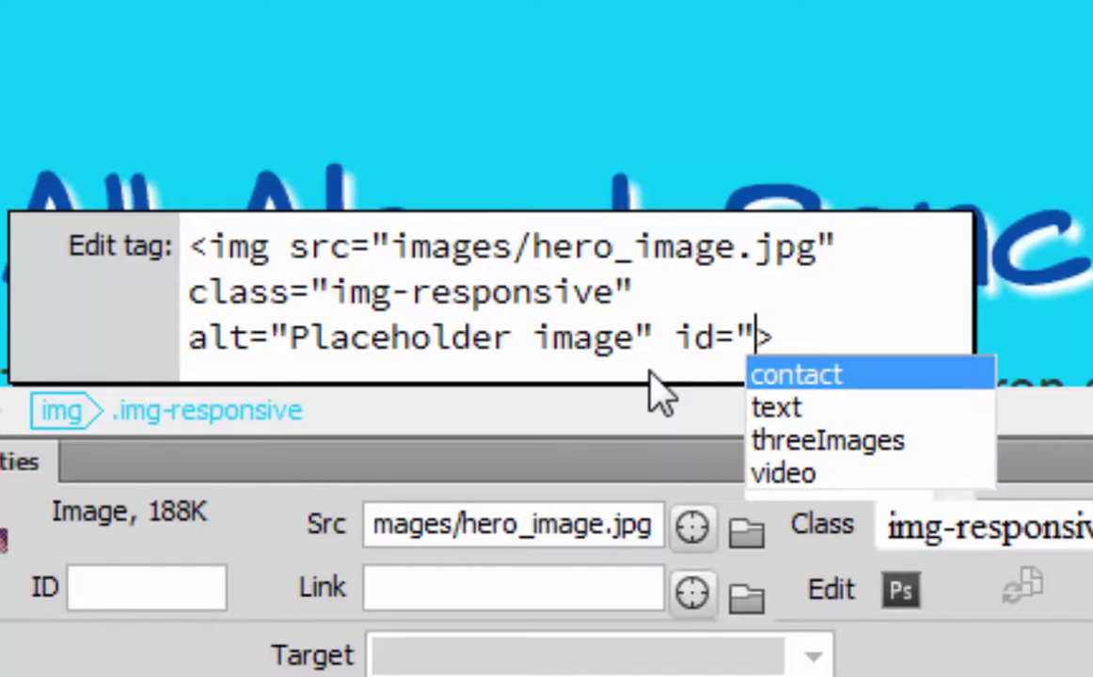
type("nner\"")
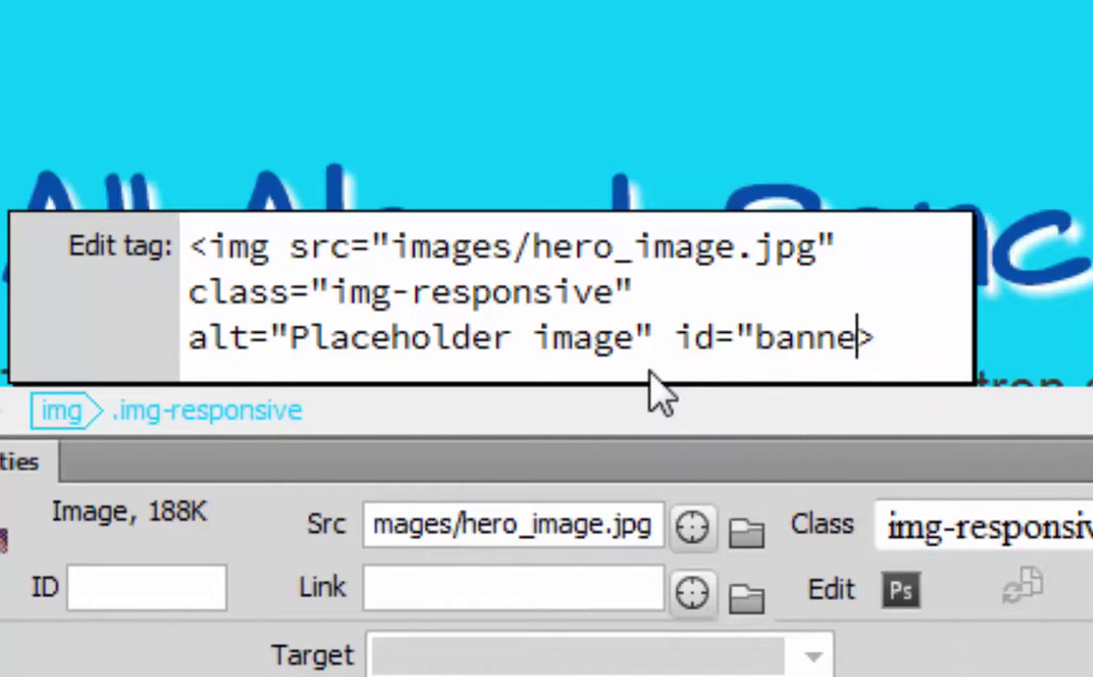
key("Return")
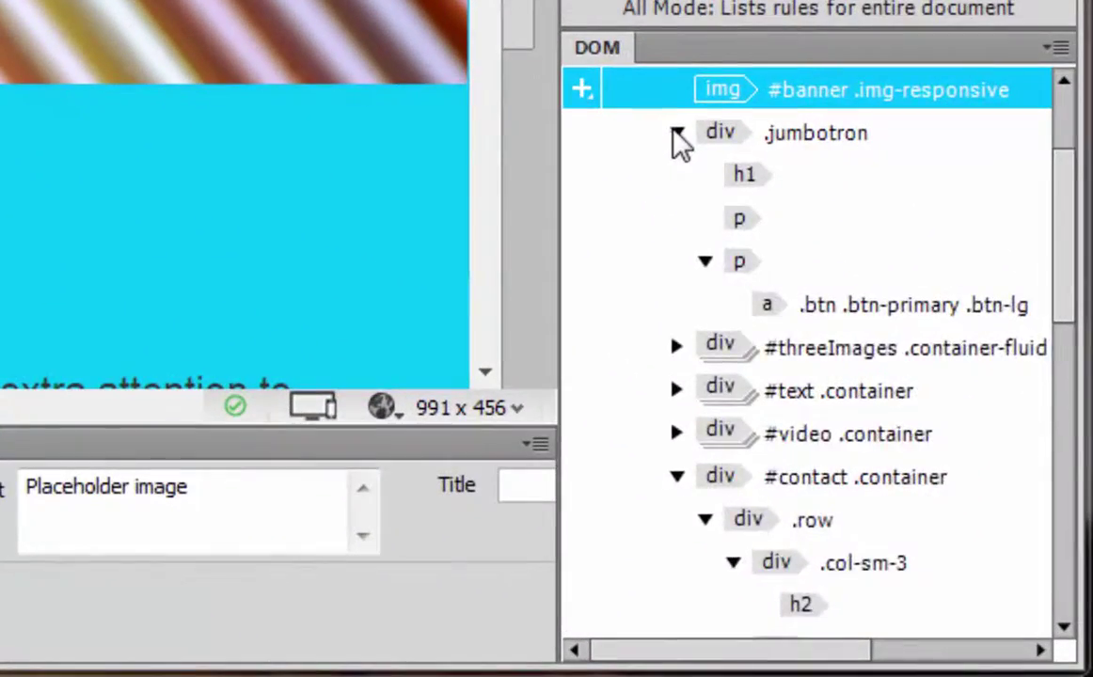
Collapse the jumbotron and contact divs in the DOM tree
left_click(807, 303)
left_click(676, 304)
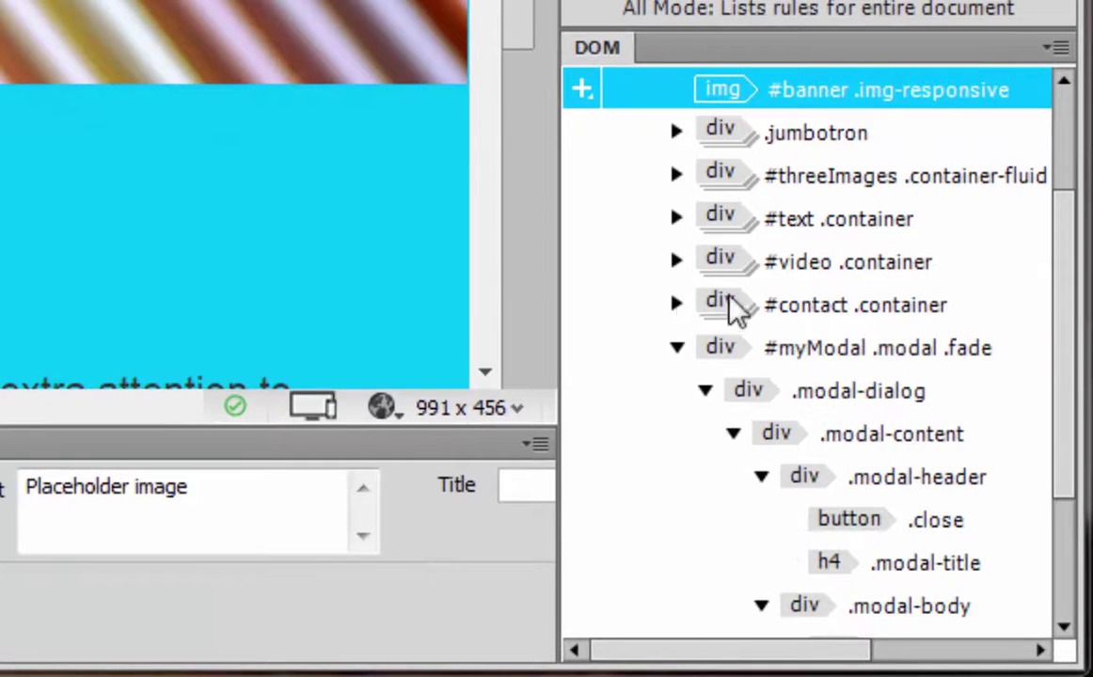
scroll(1049, 262, "up", 2)
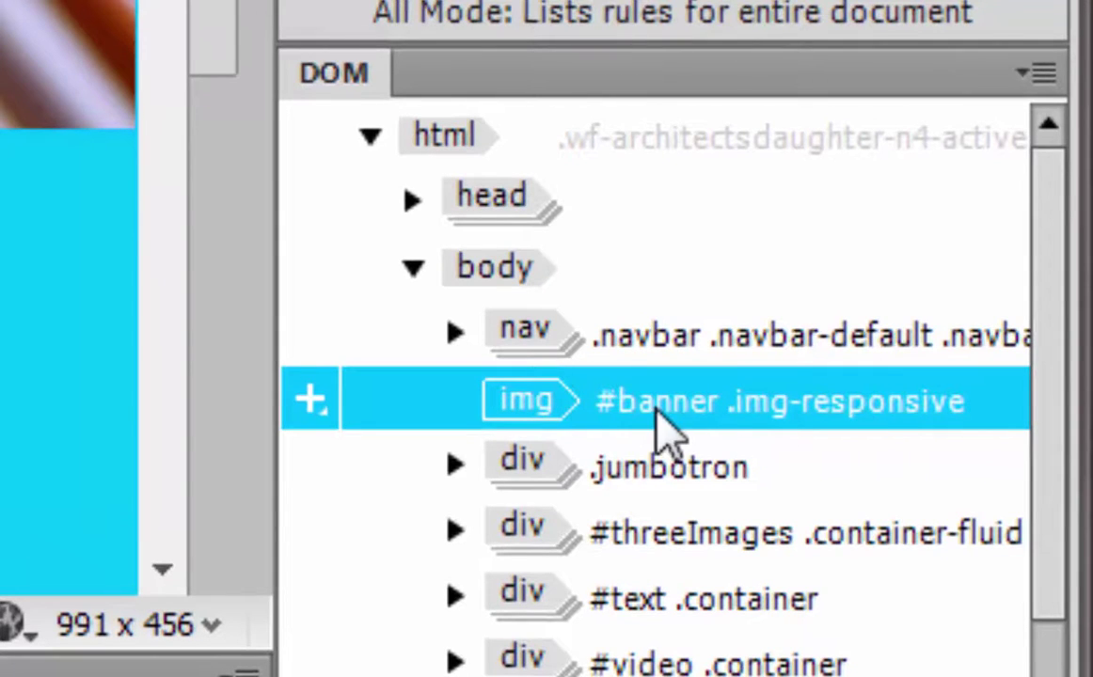
Add the attribute id="jumbotron" to the tag of the jumbotron div below the banner image
left_click(523, 460)
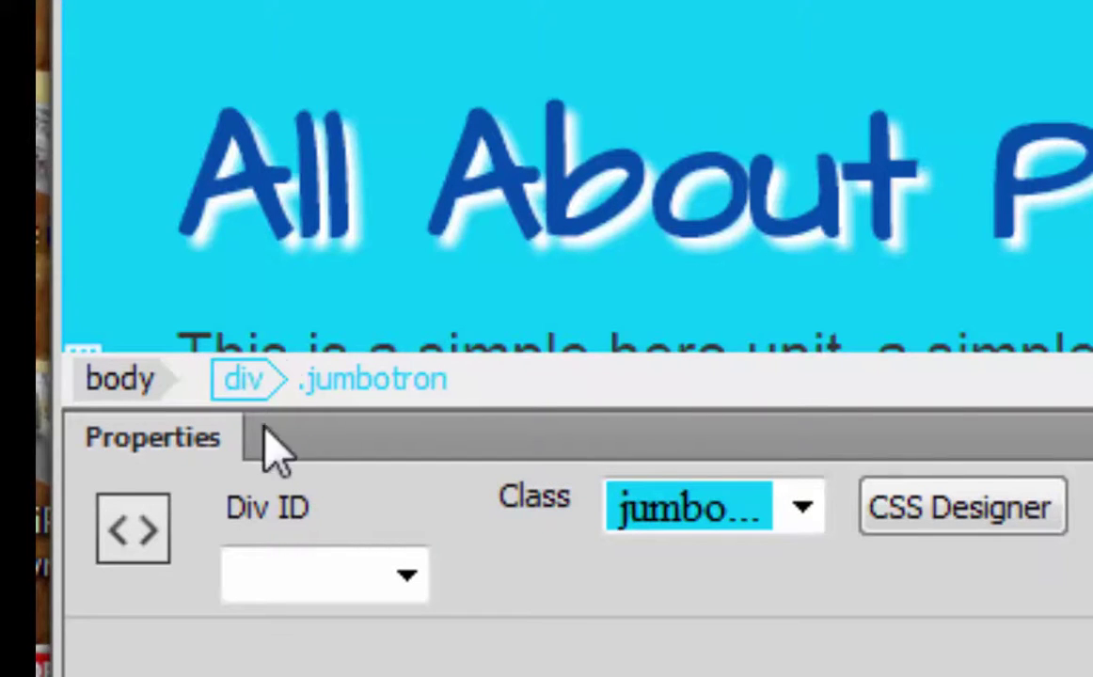
right_click(241, 382)
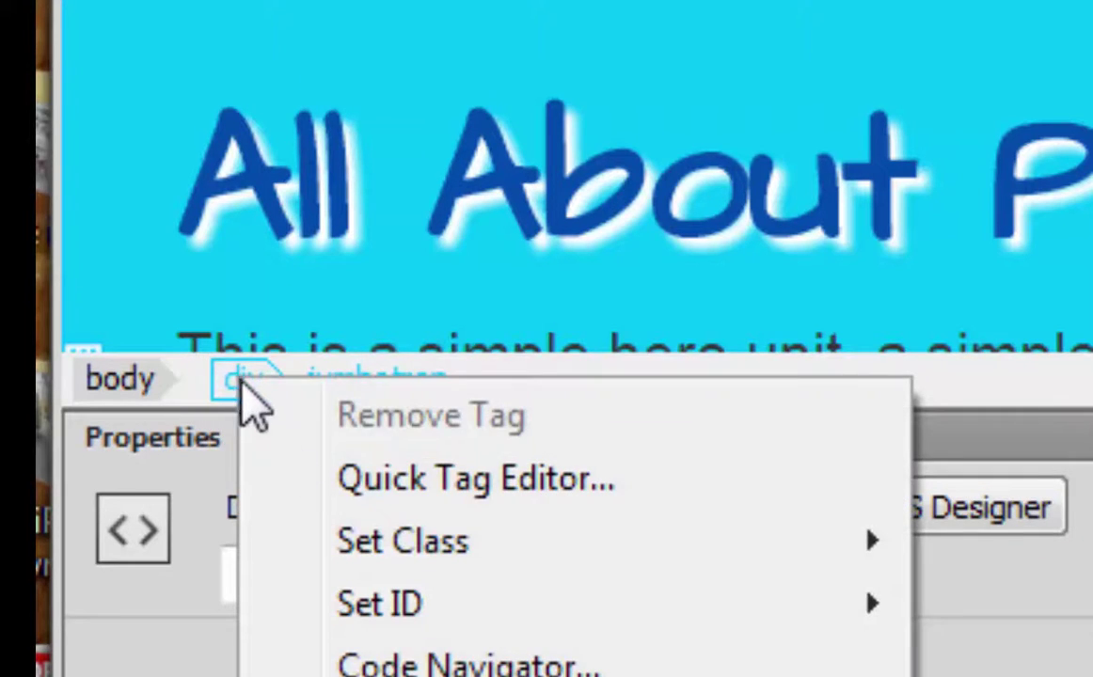
left_click(387, 484)
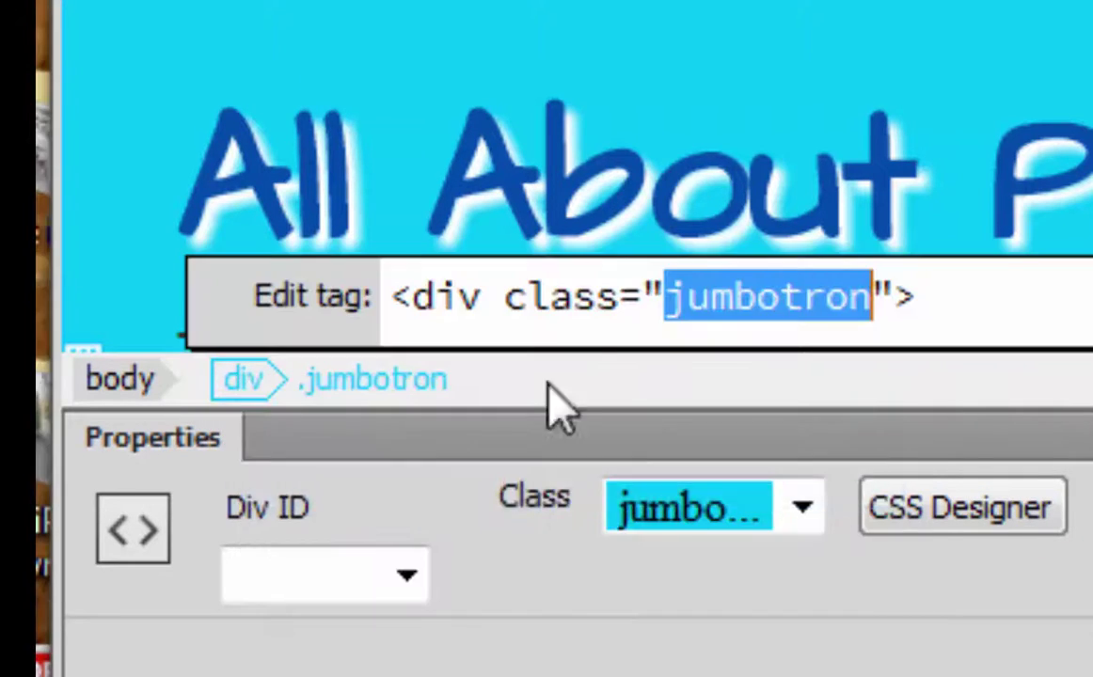
left_click(895, 295)
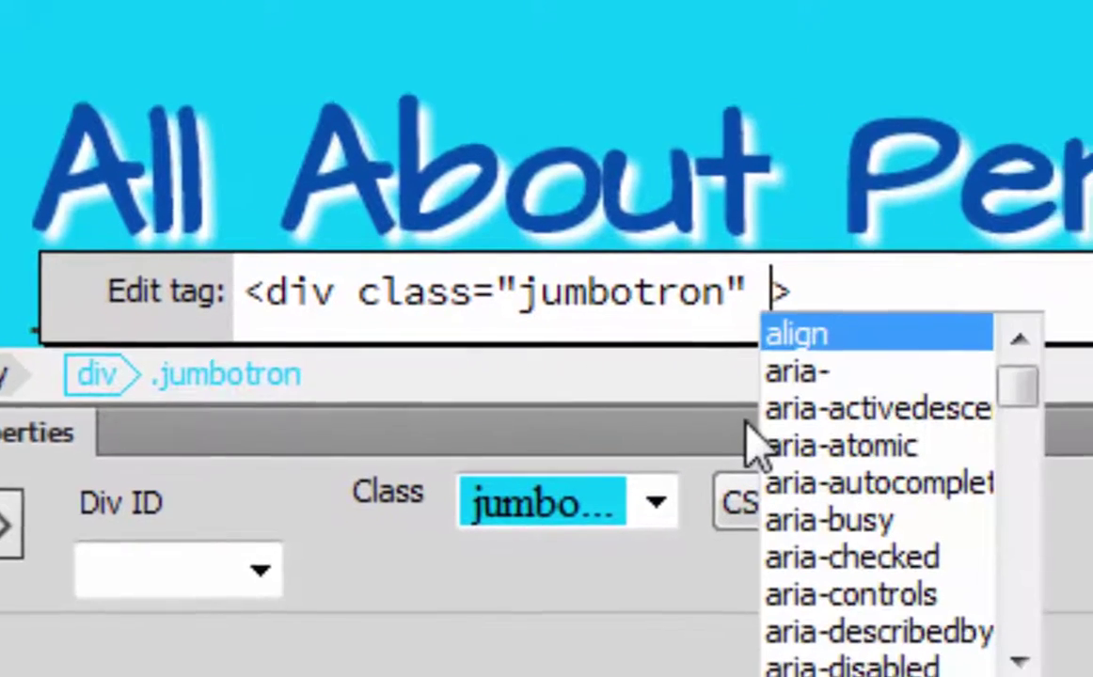
type("id=")
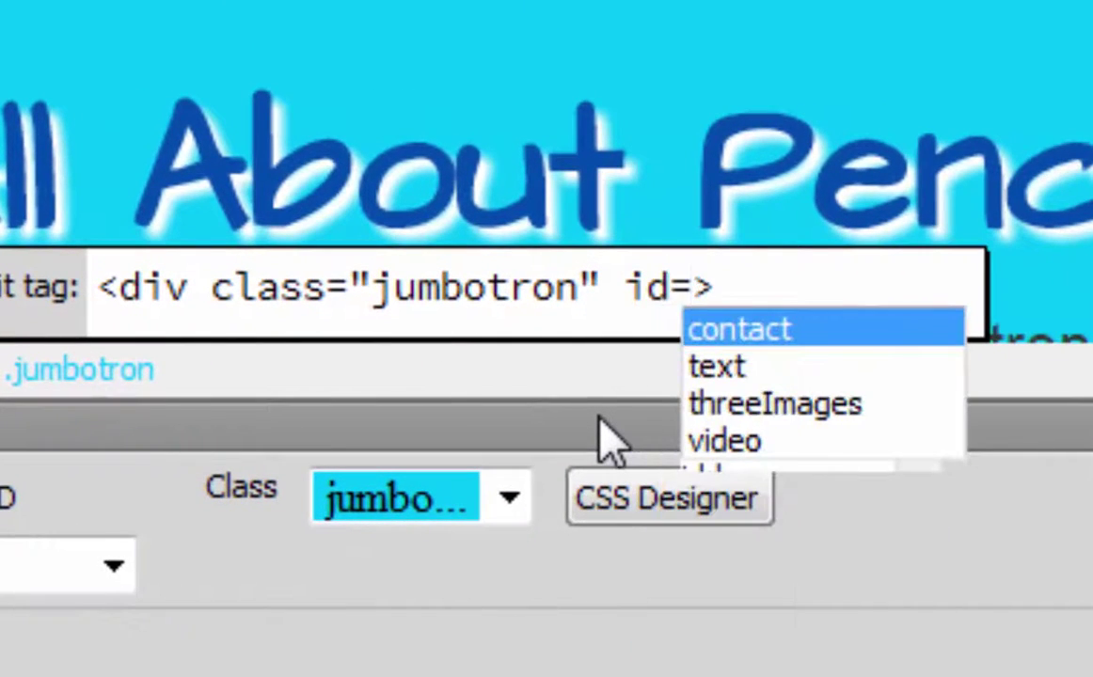
type("\"jum")
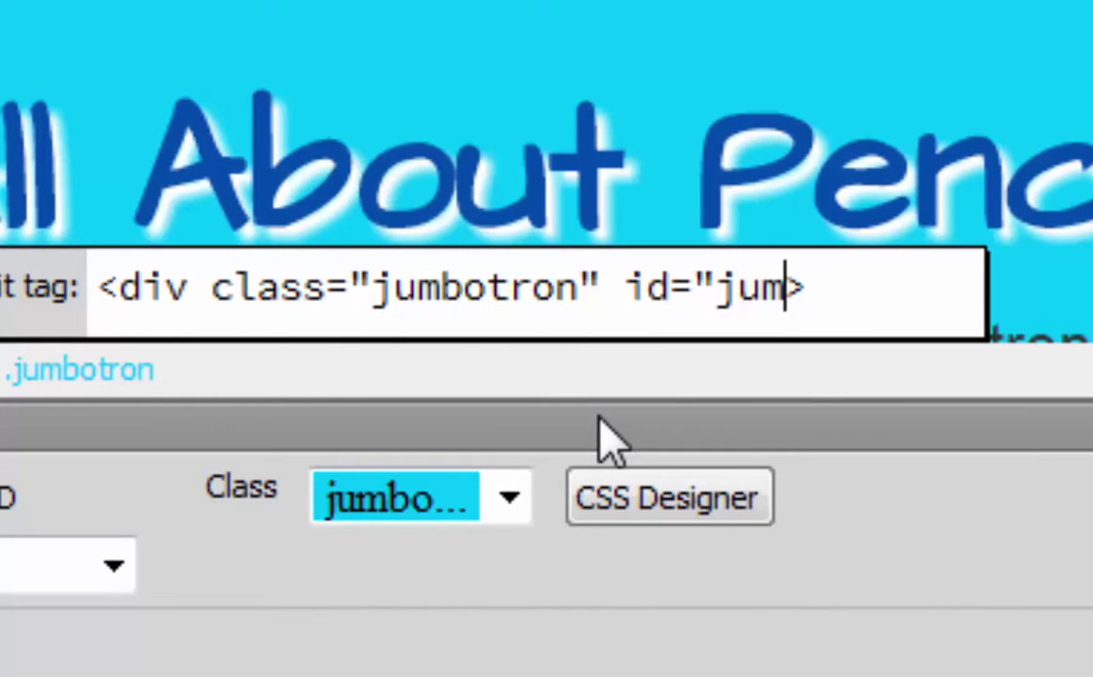
type("bor")
key("BackSpace")
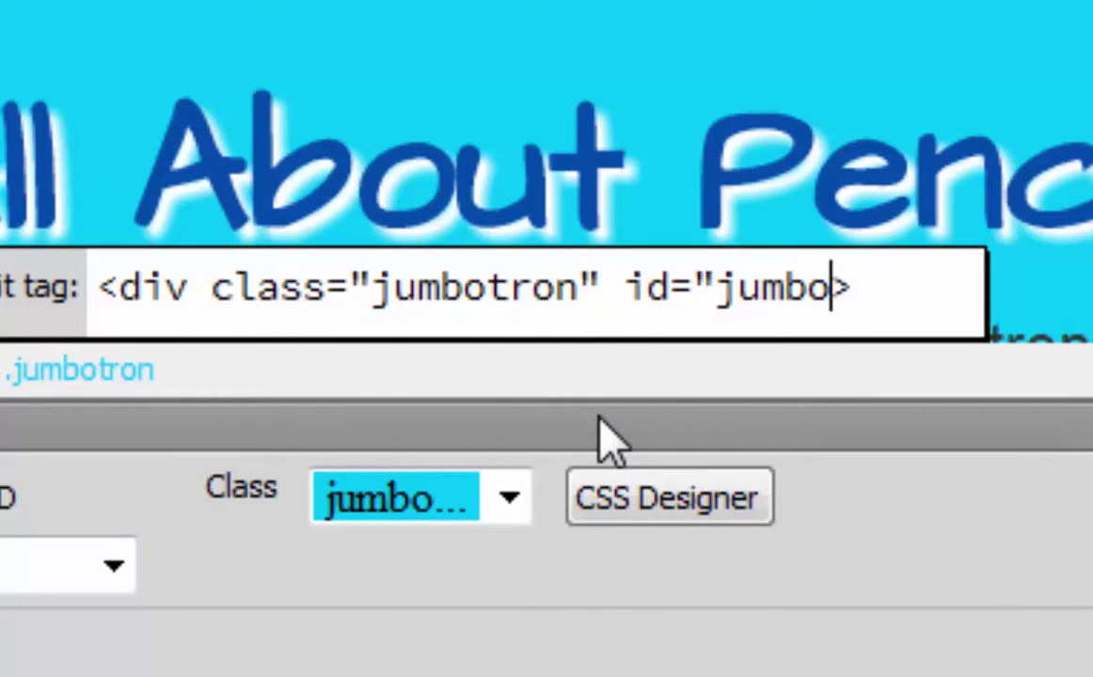
type("tron")
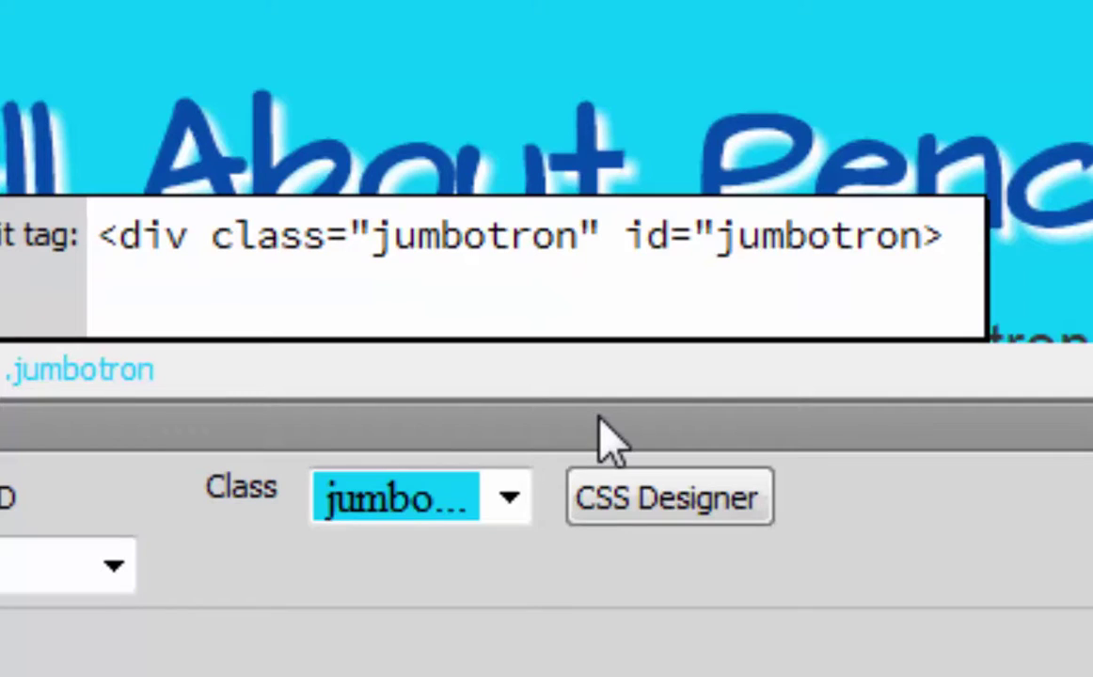
type("\"")
key("Return")
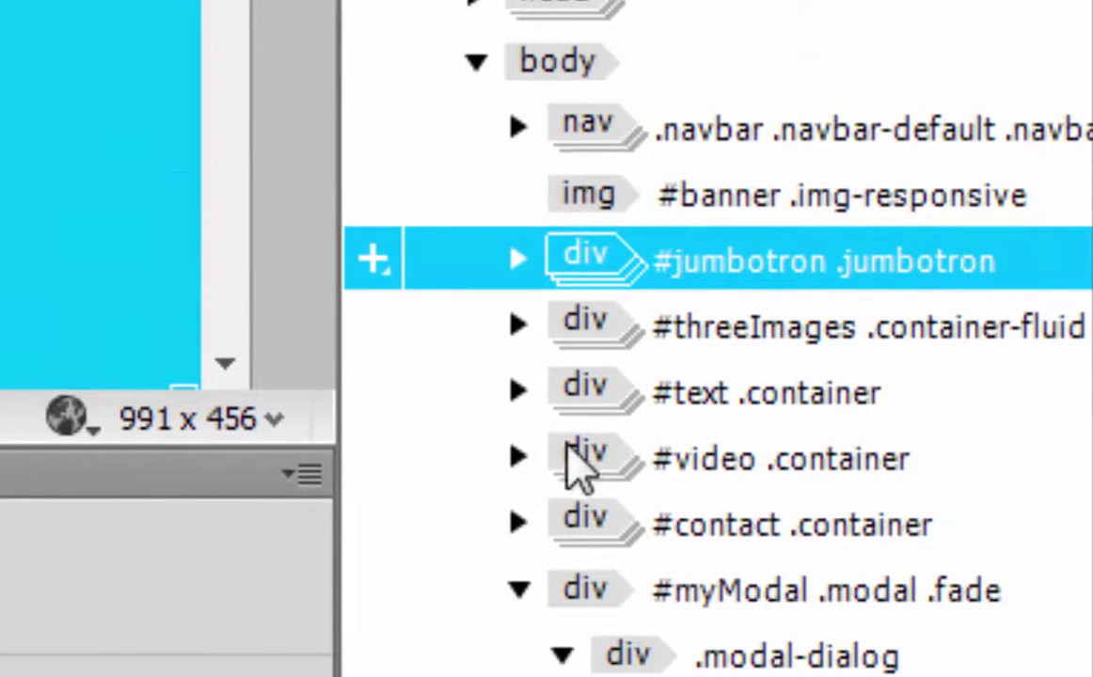
Check the threeImages, text, video, contact and myModal divs one by one in the DOM tree, collapsing the myModal branch
left_click(581, 333)
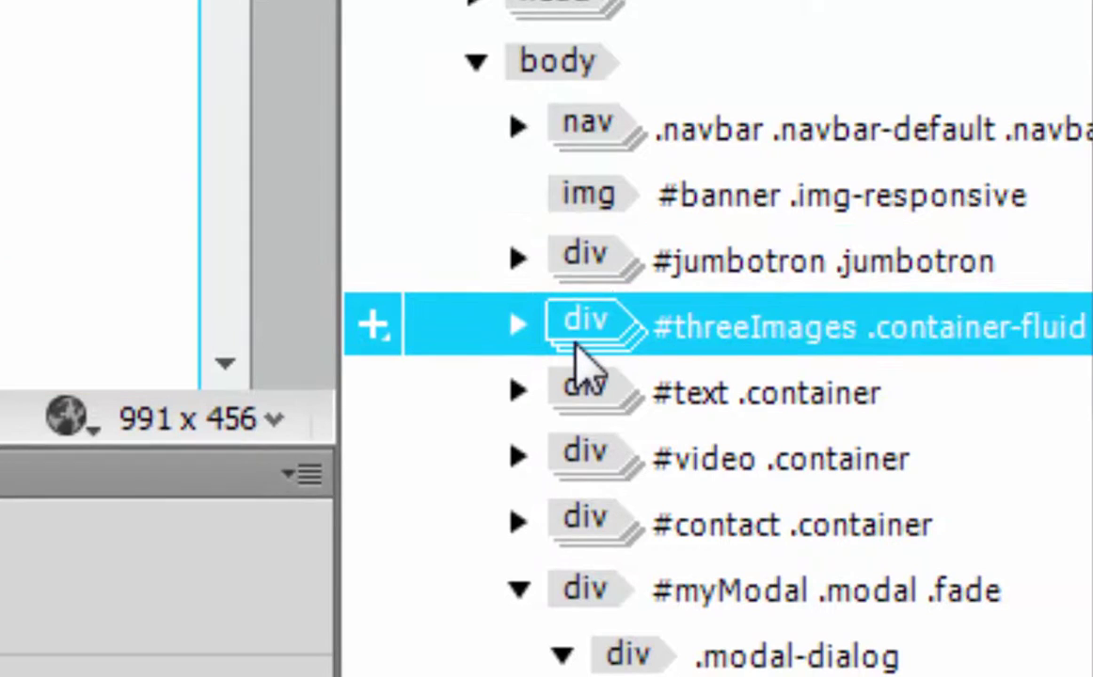
left_click(572, 393)
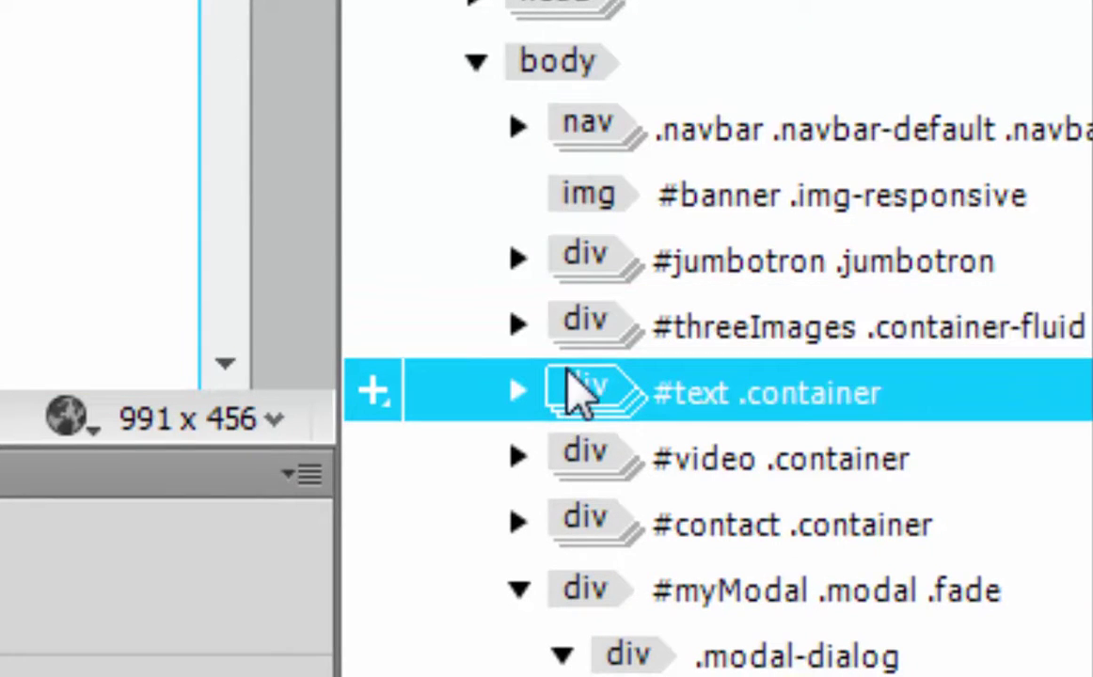
left_click(590, 451)
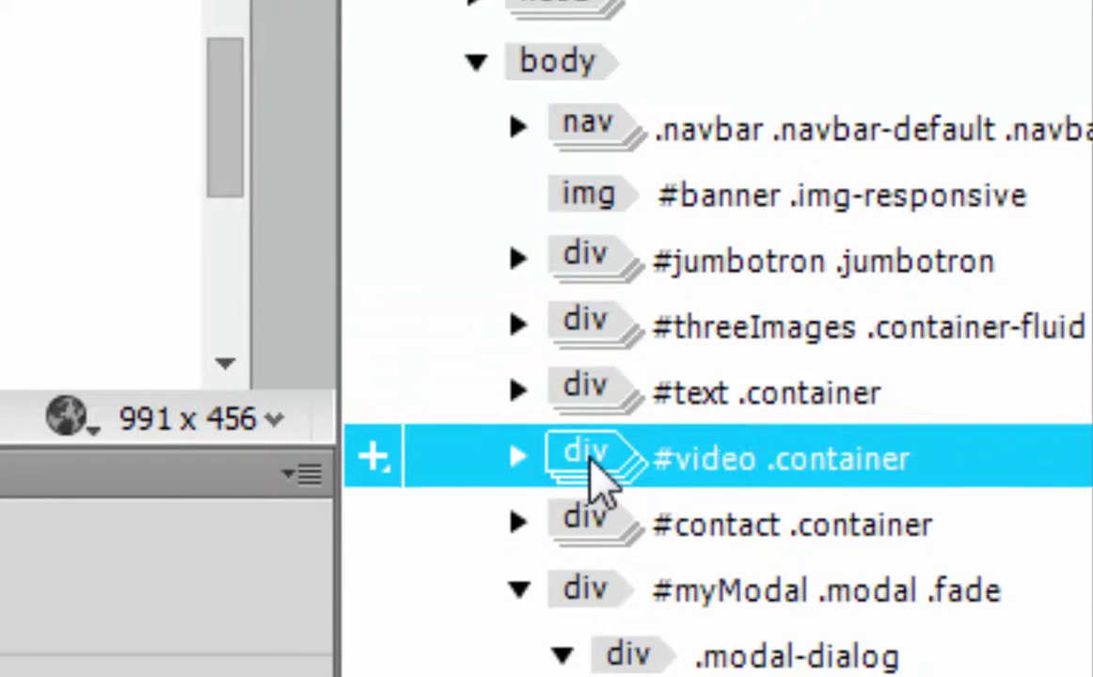
left_click(585, 512)
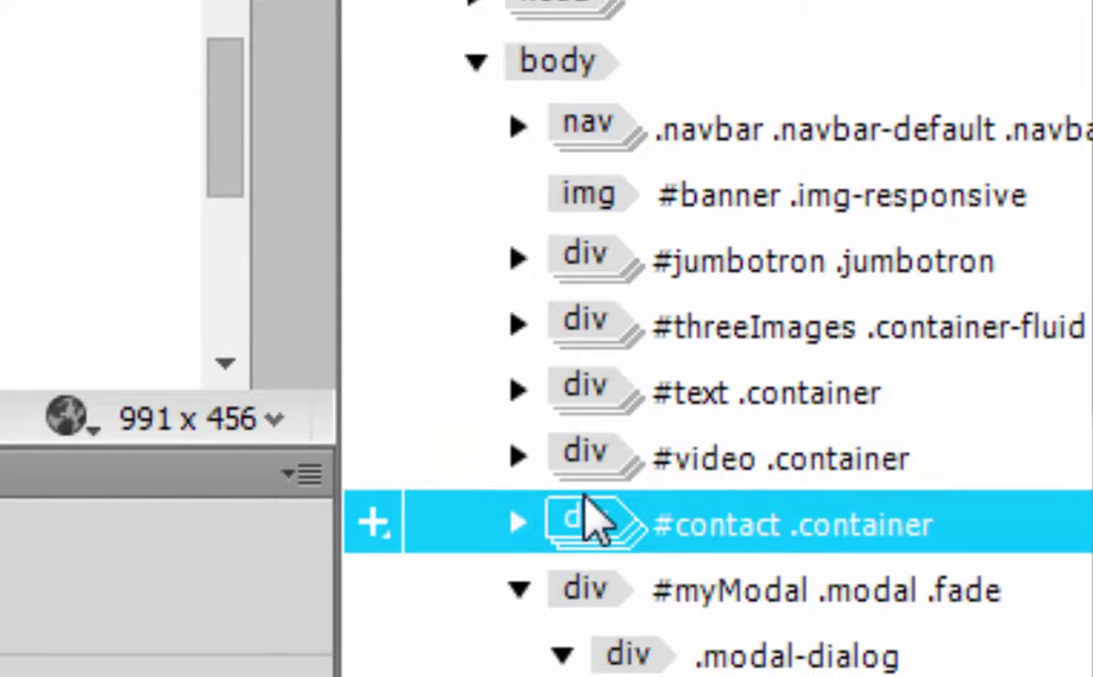
left_click(519, 589)
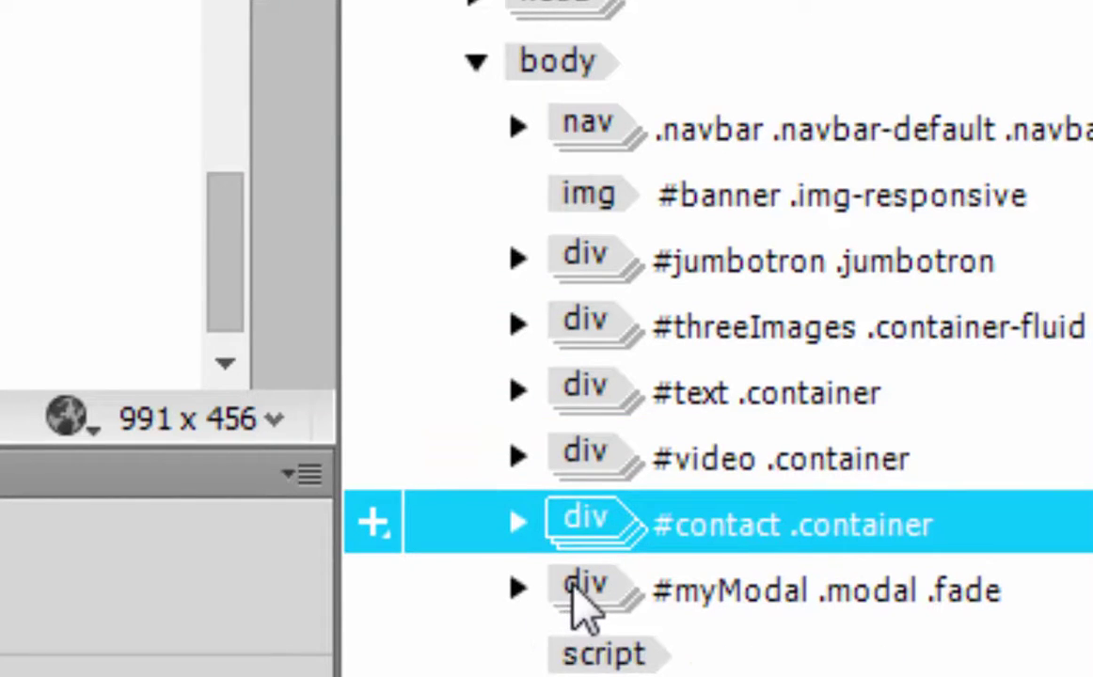
left_click(585, 592)
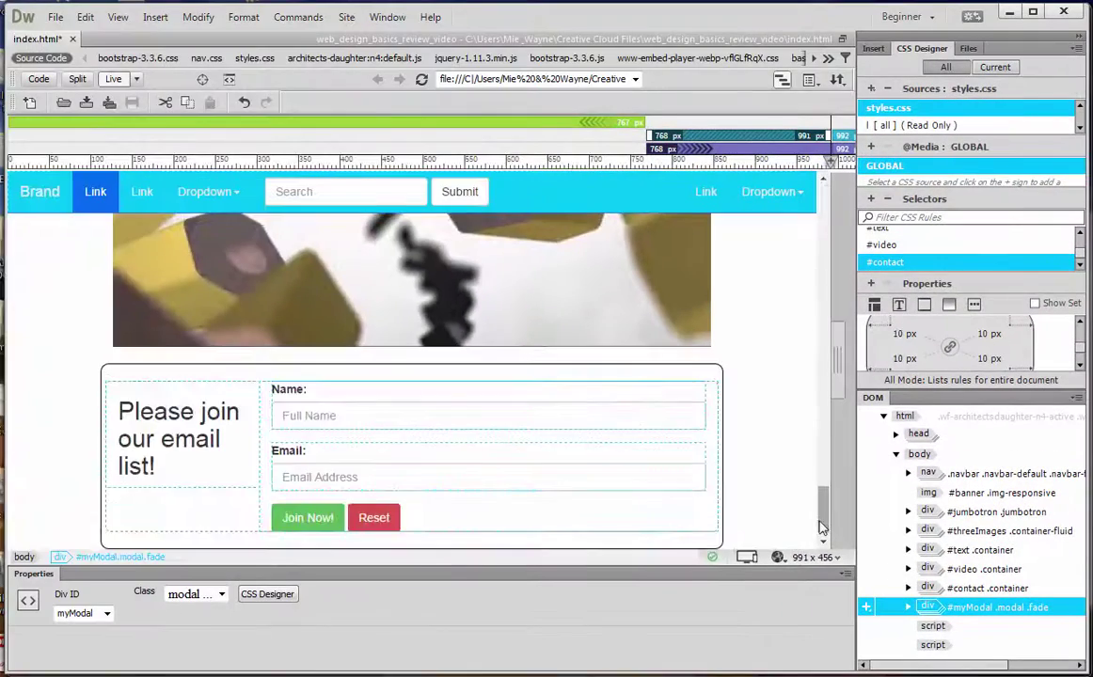
Delete the dropdown list item that follows the two links in the navbar's first link list
left_click(97, 191)
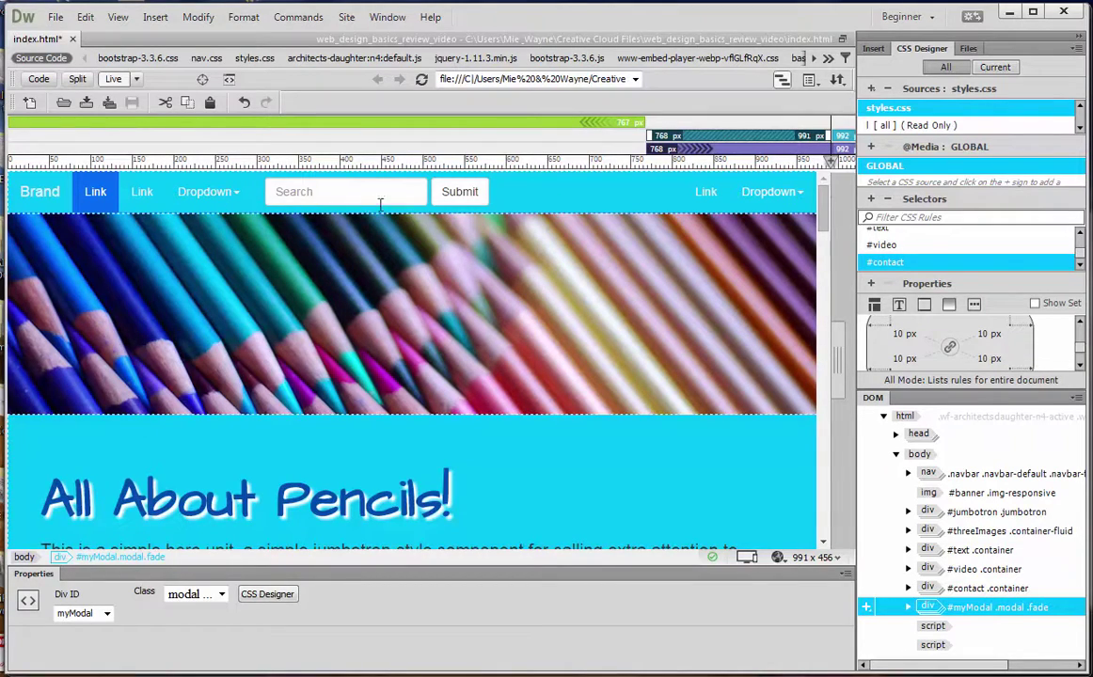
left_click(218, 200)
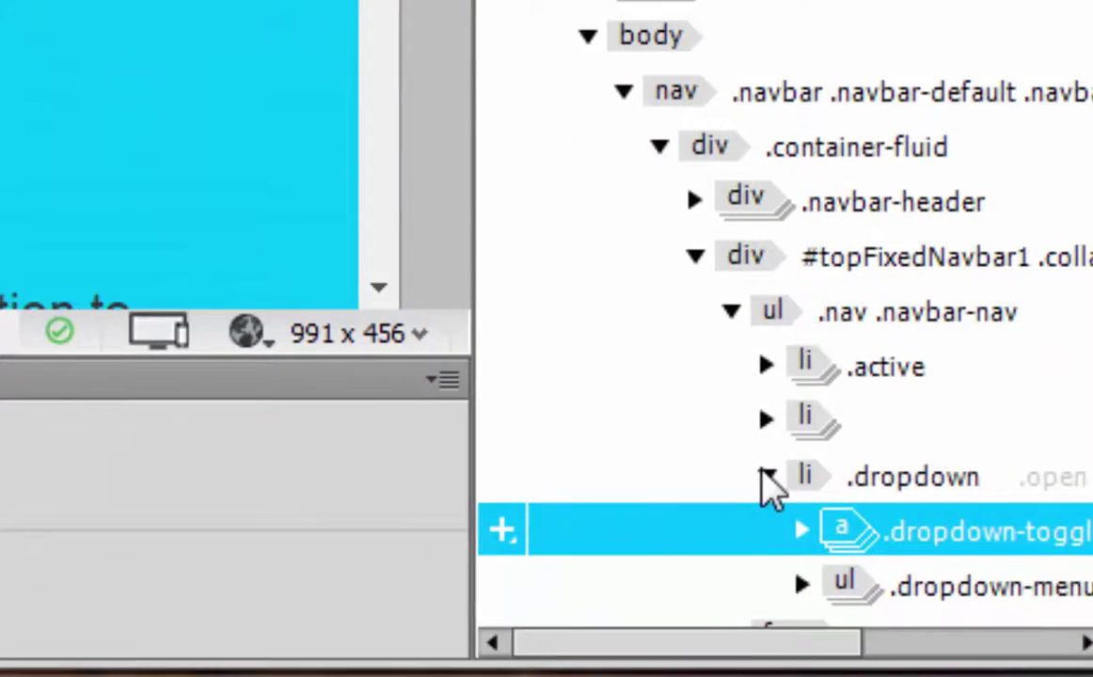
left_click(764, 476)
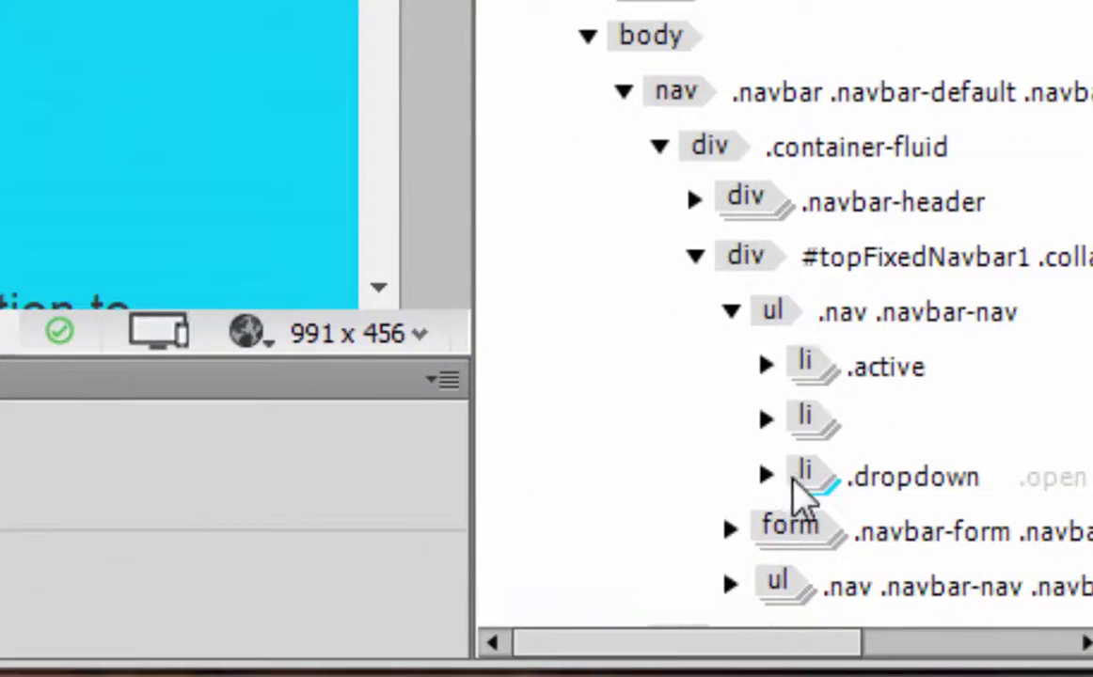
left_click(807, 475)
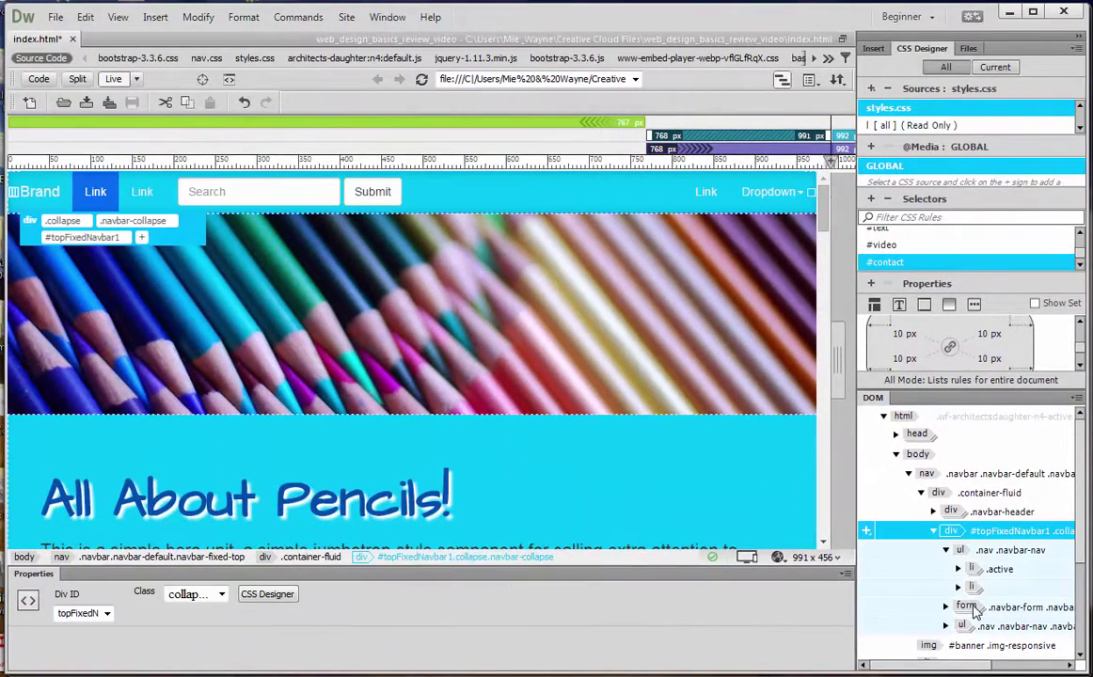
Show the code alongside the live page and replace the navbar's brand text with "The Pencil"
left_click(77, 79)
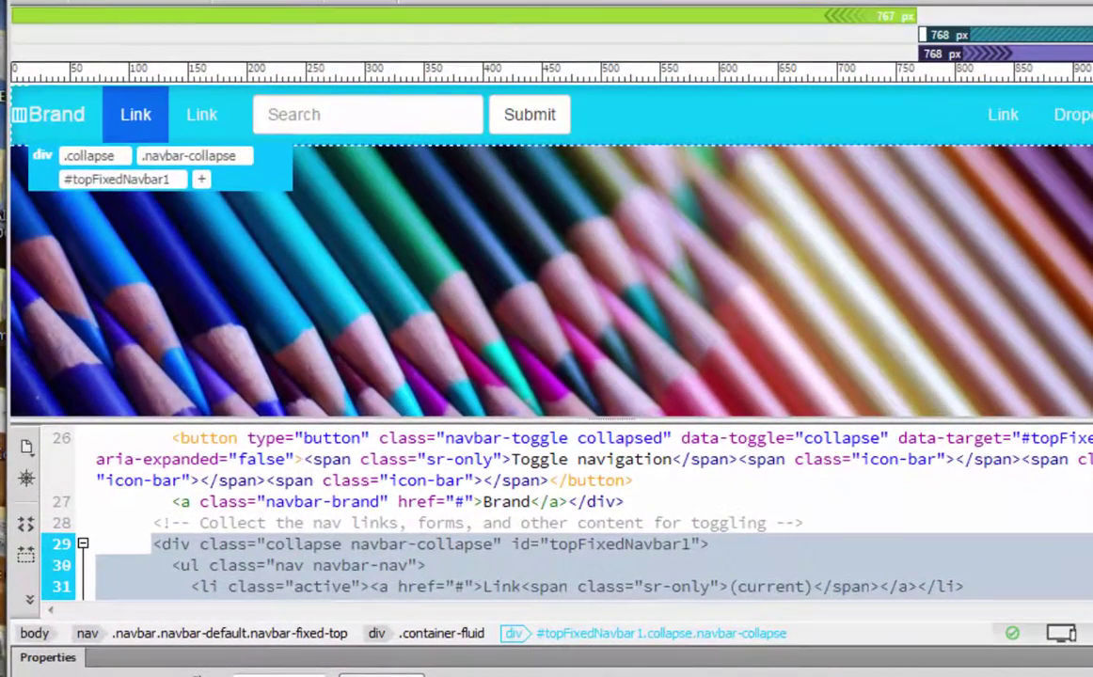
scroll(546, 282, "down", 4)
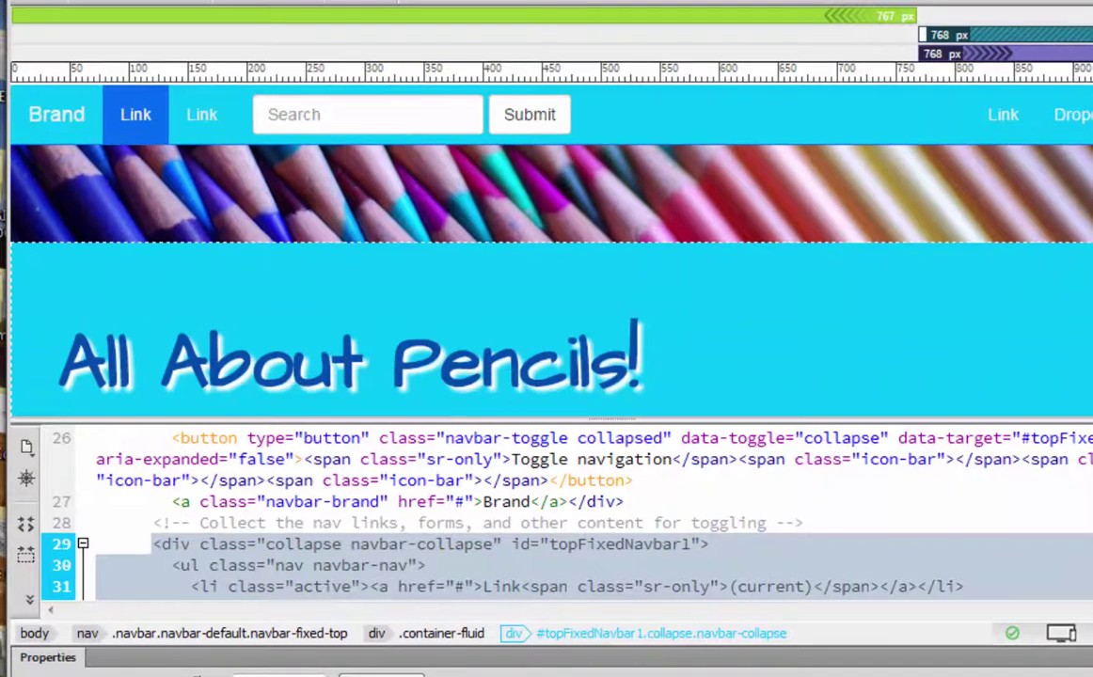
scroll(546, 282, "up", 4)
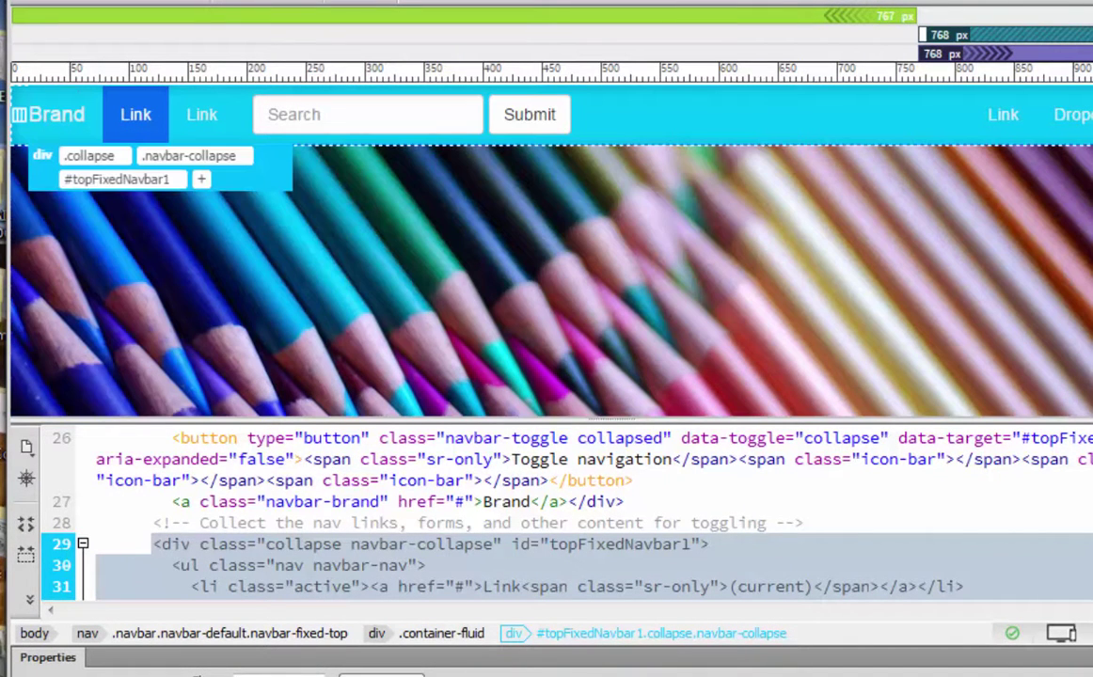
left_click(53, 114)
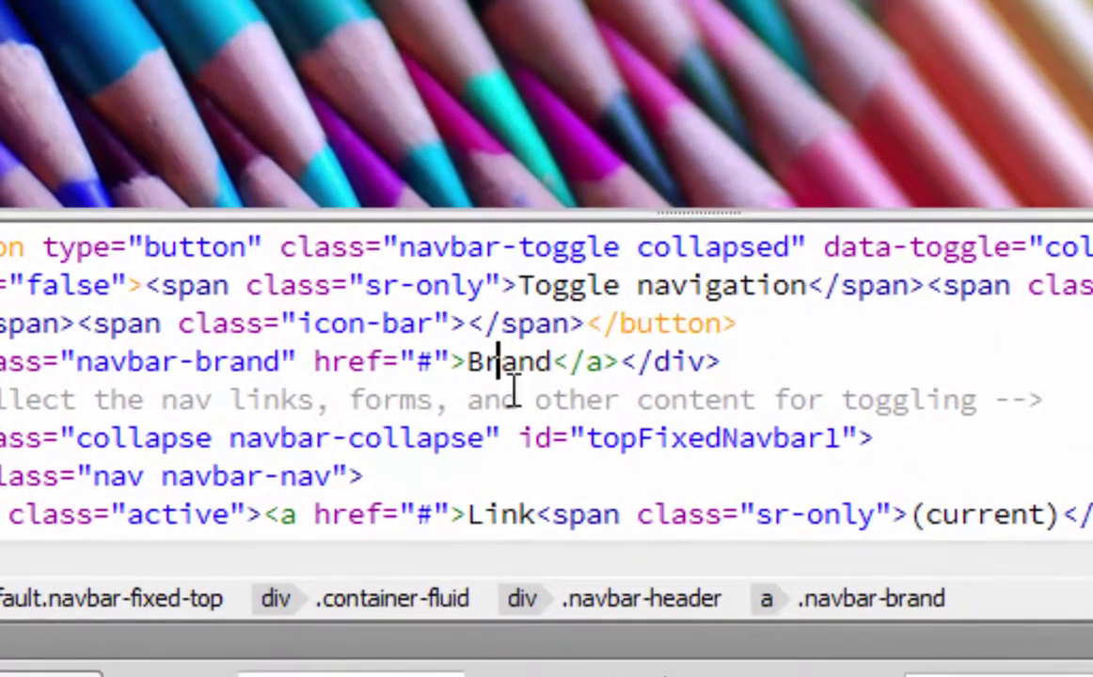
double_click(505, 361)
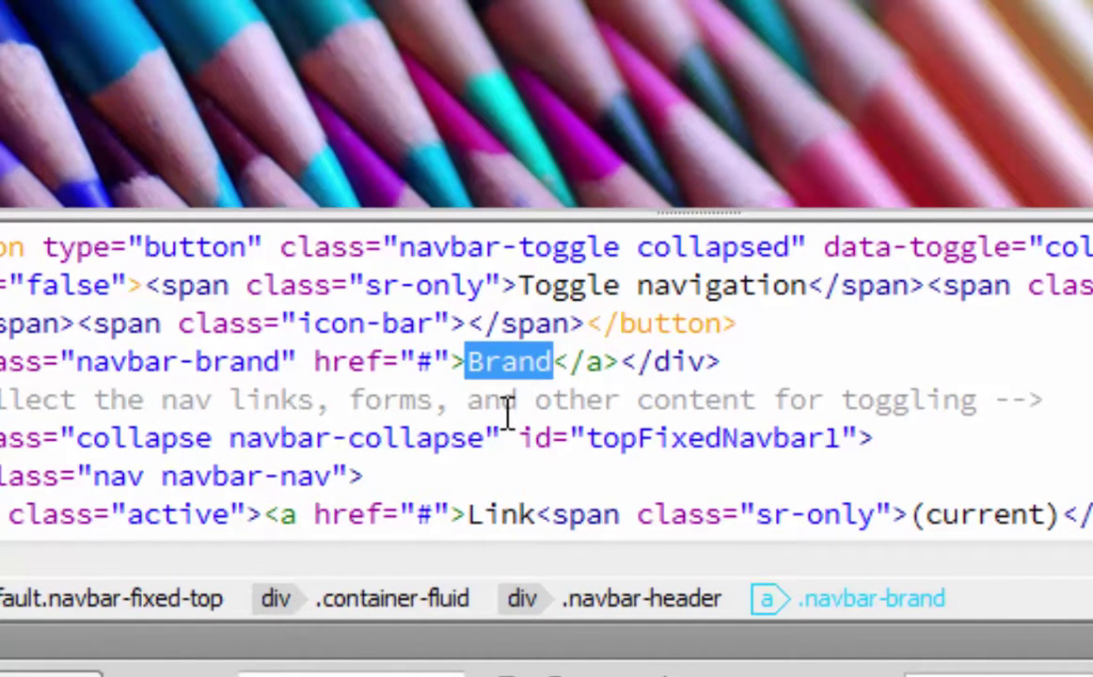
type("The P")
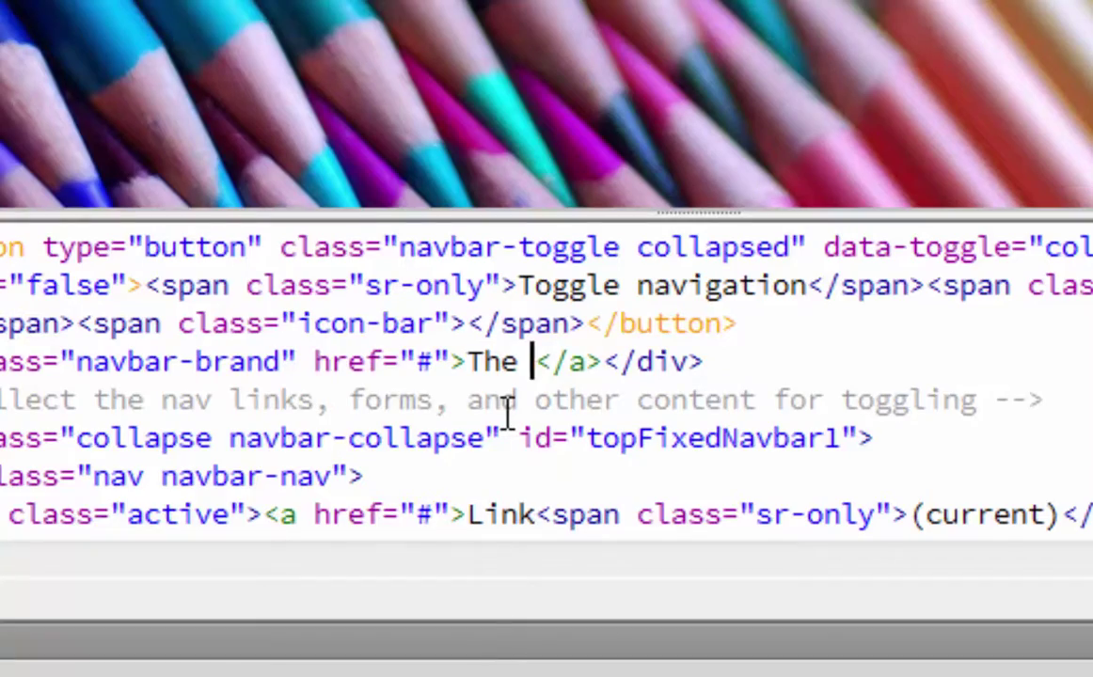
type("encil")
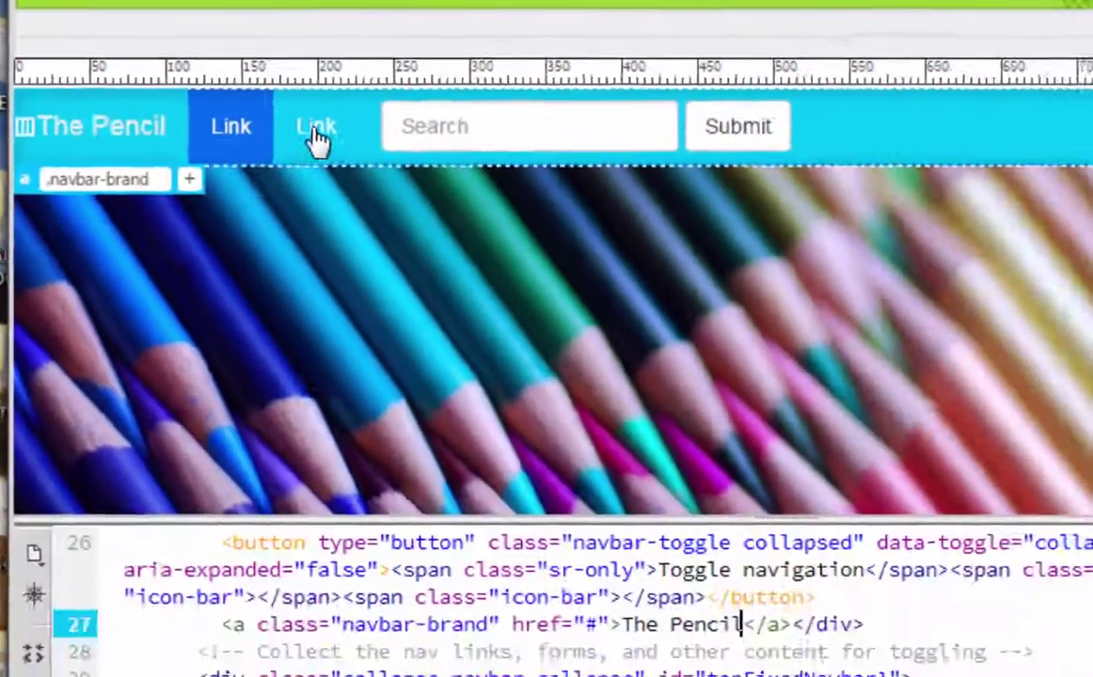
Set the link target of the active first navbar item to #banner
left_click(481, 277)
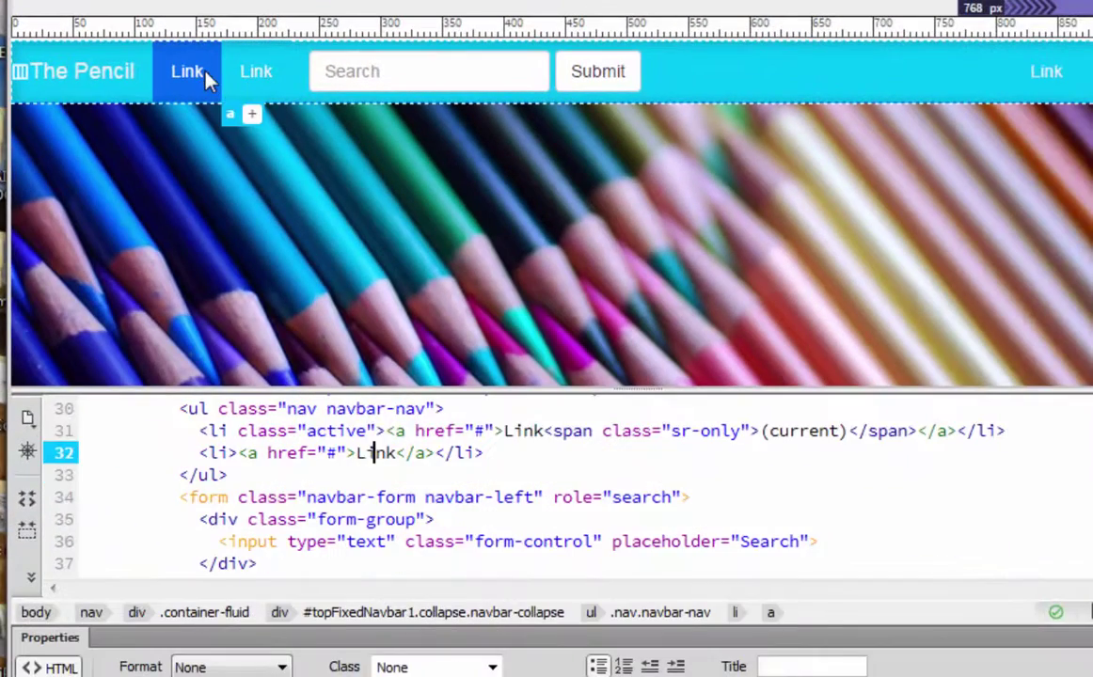
left_click(202, 75)
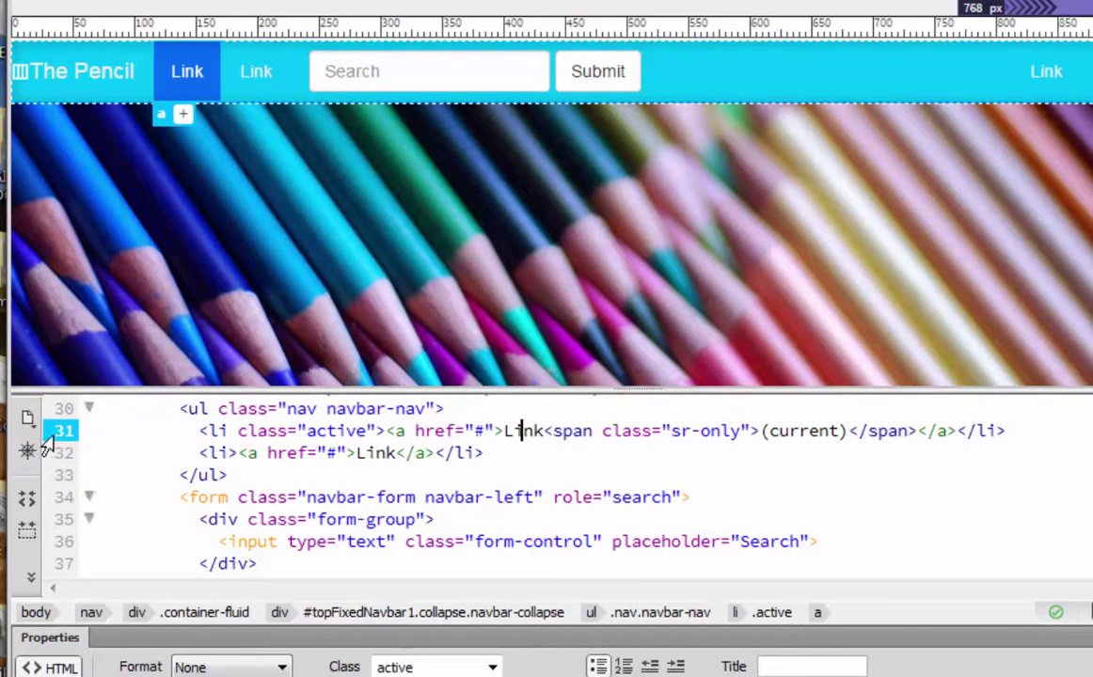
left_click(214, 431)
left_click(457, 432)
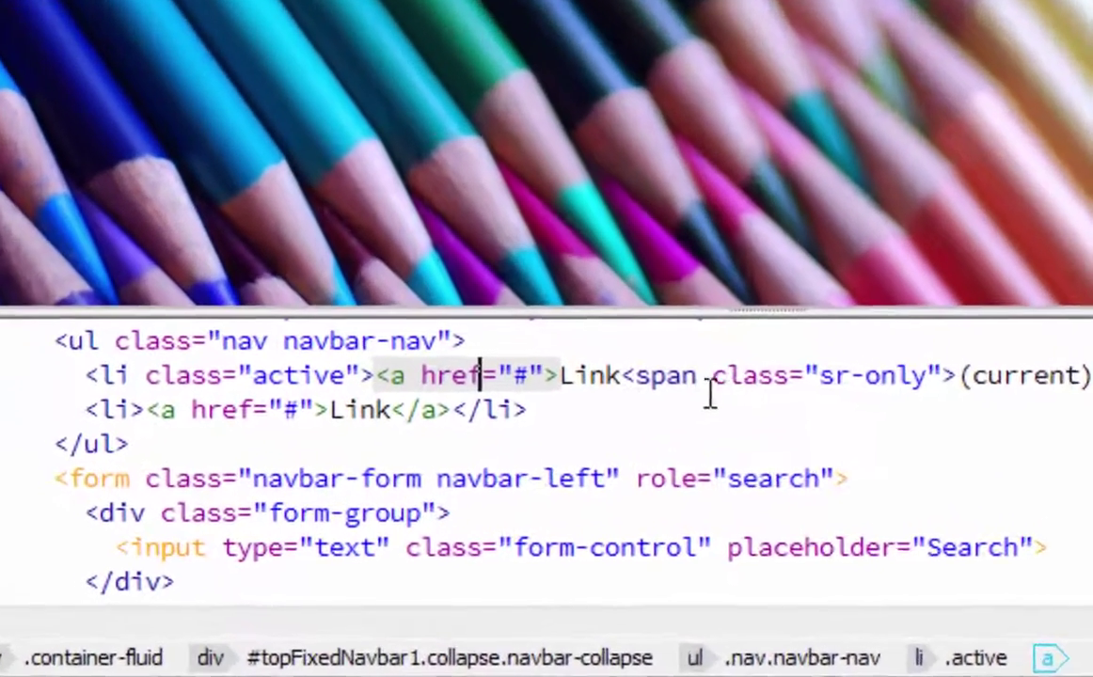
left_click(587, 375)
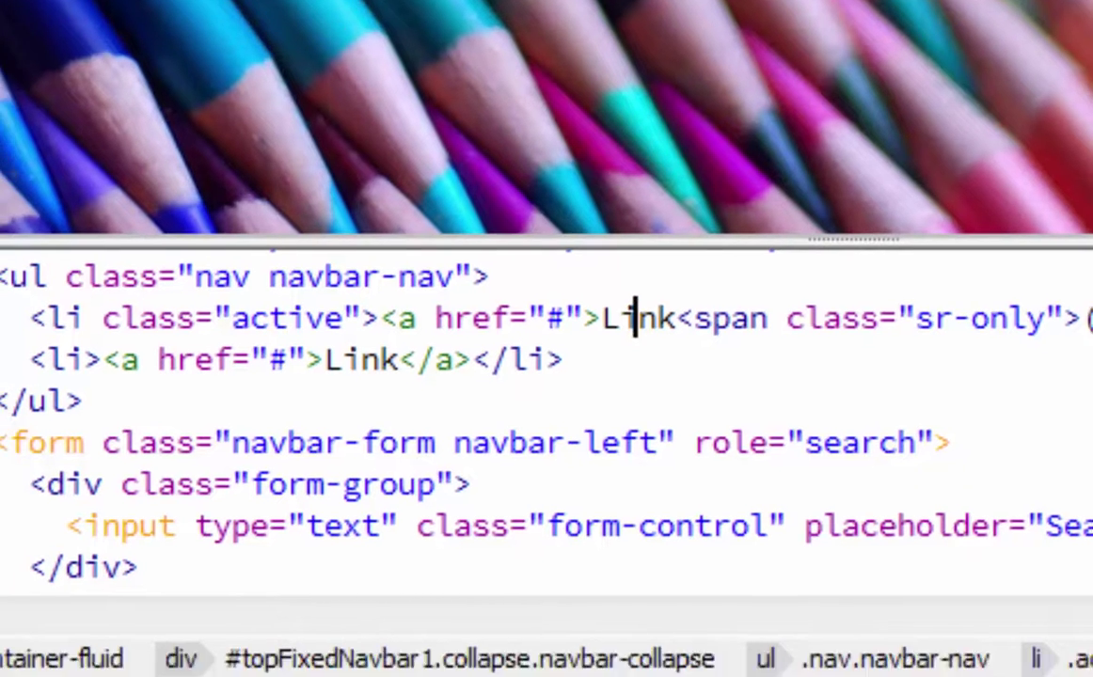
left_click(439, 625)
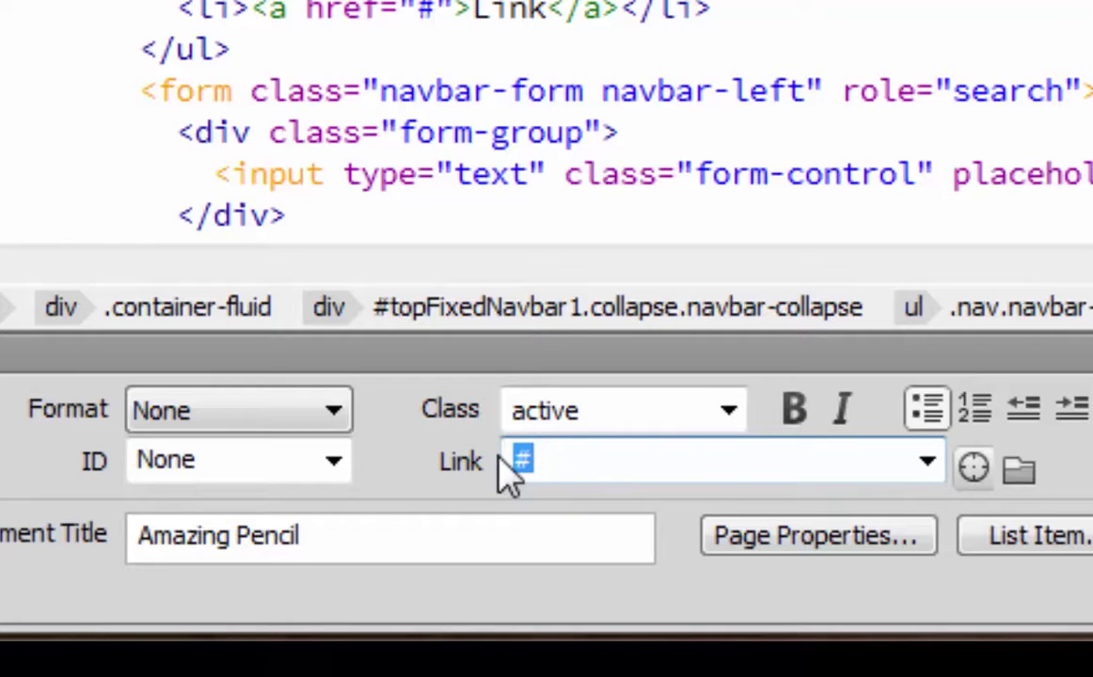
key("Right")
type("banner")
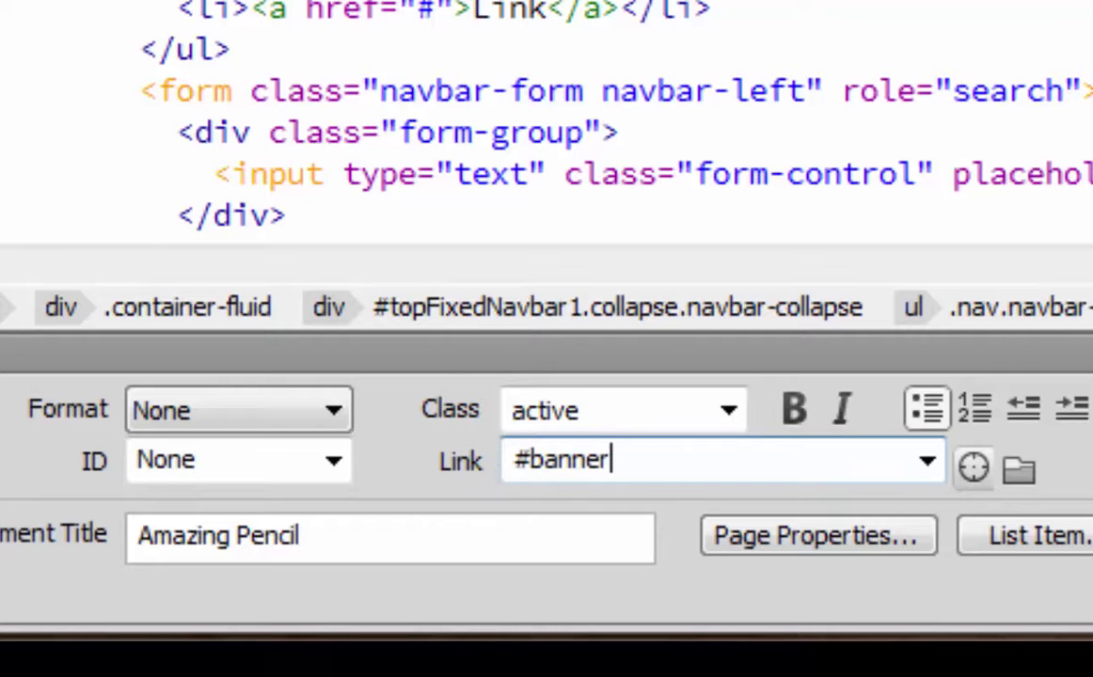
key("Return")
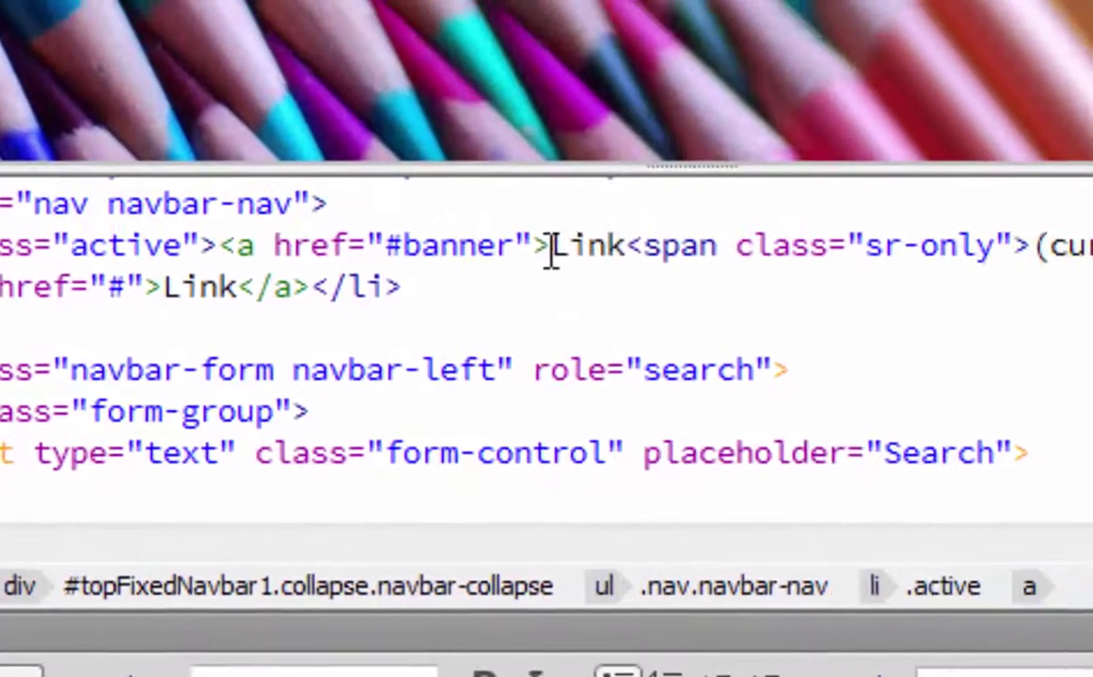
Replace the first navbar item's link text with "Banner" and save all files
left_click_drag(635, 174, 699, 172)
left_click_drag(618, 247, 626, 248)
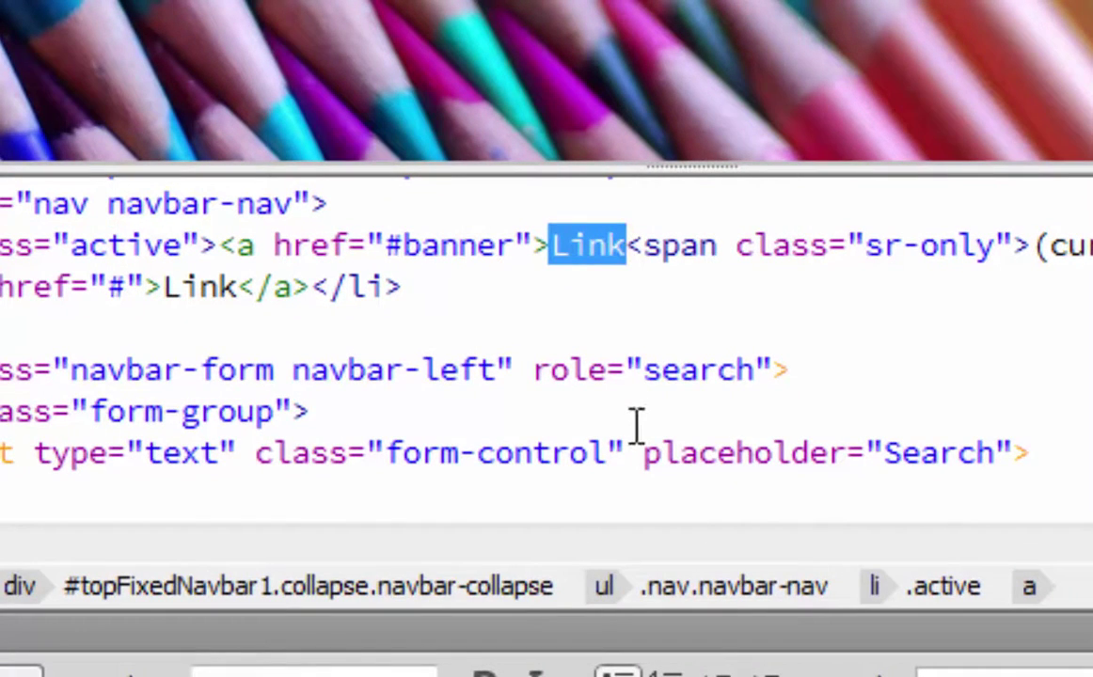
type("Banner")
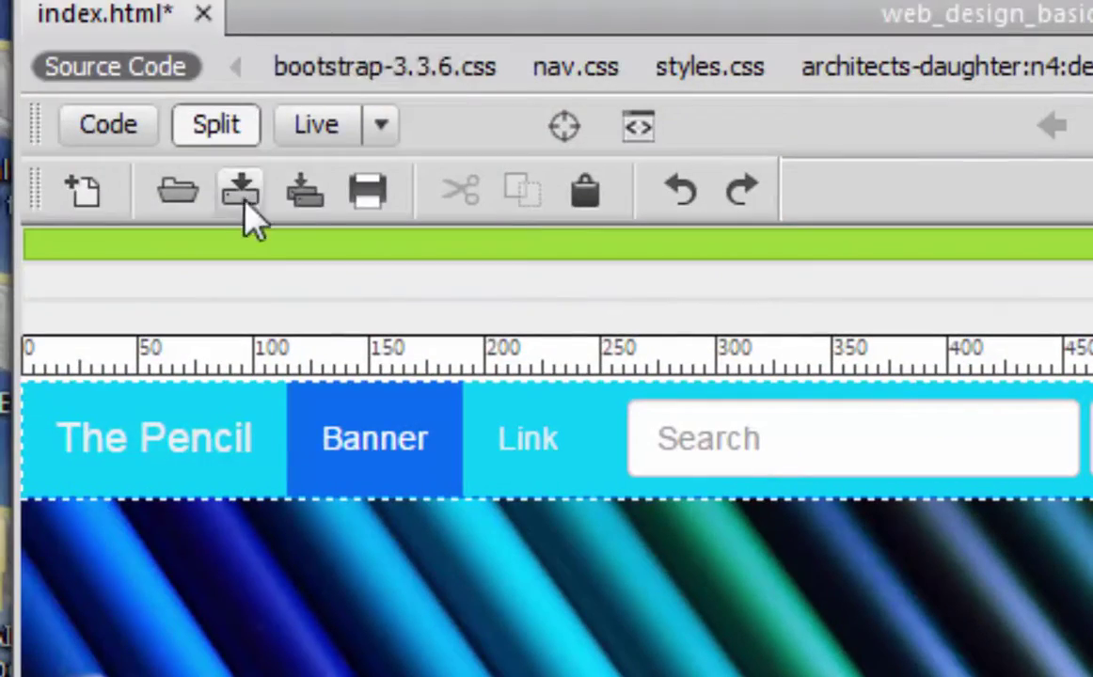
left_click(304, 191)
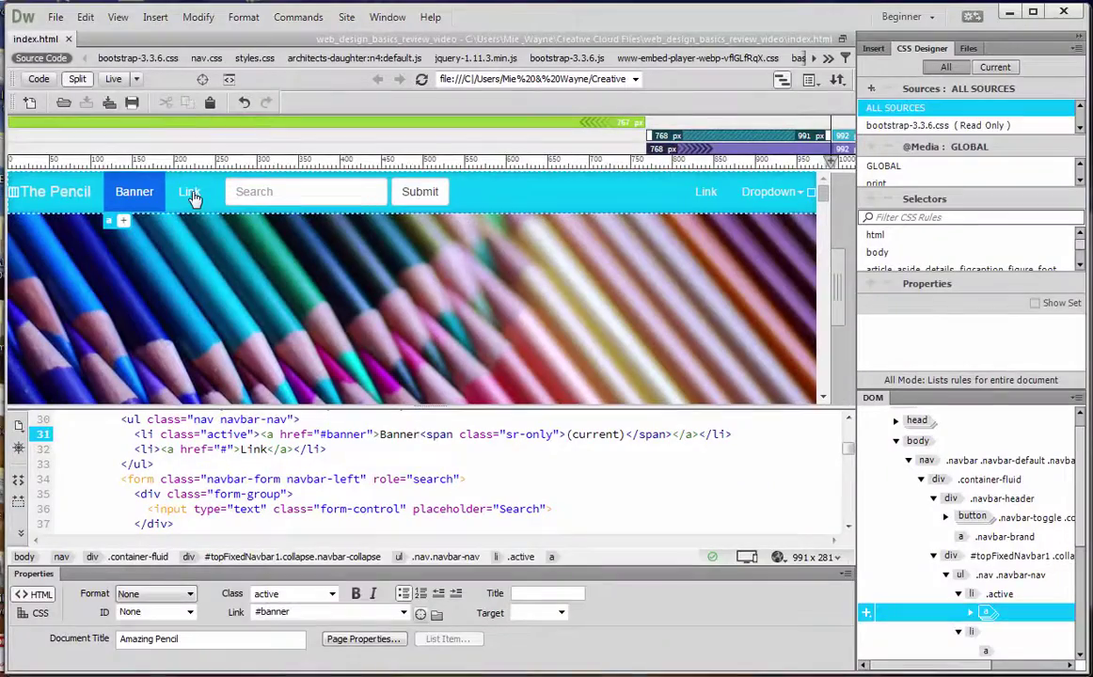
Set the second navbar link's target to #jumbotron
left_click(528, 438)
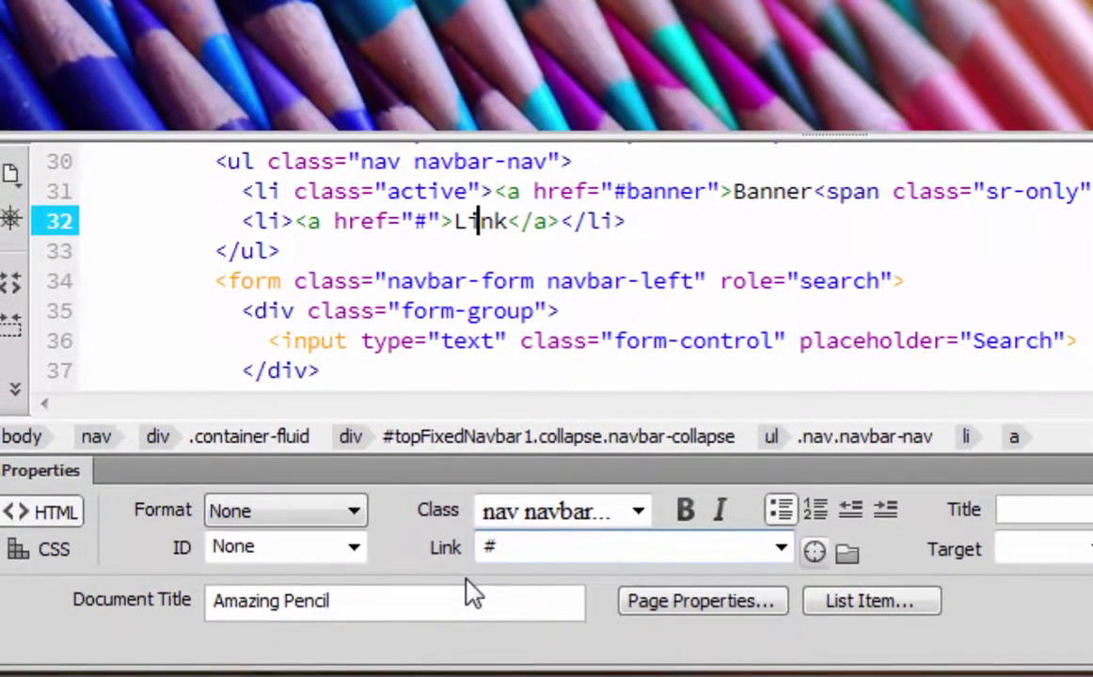
type("jumbot")
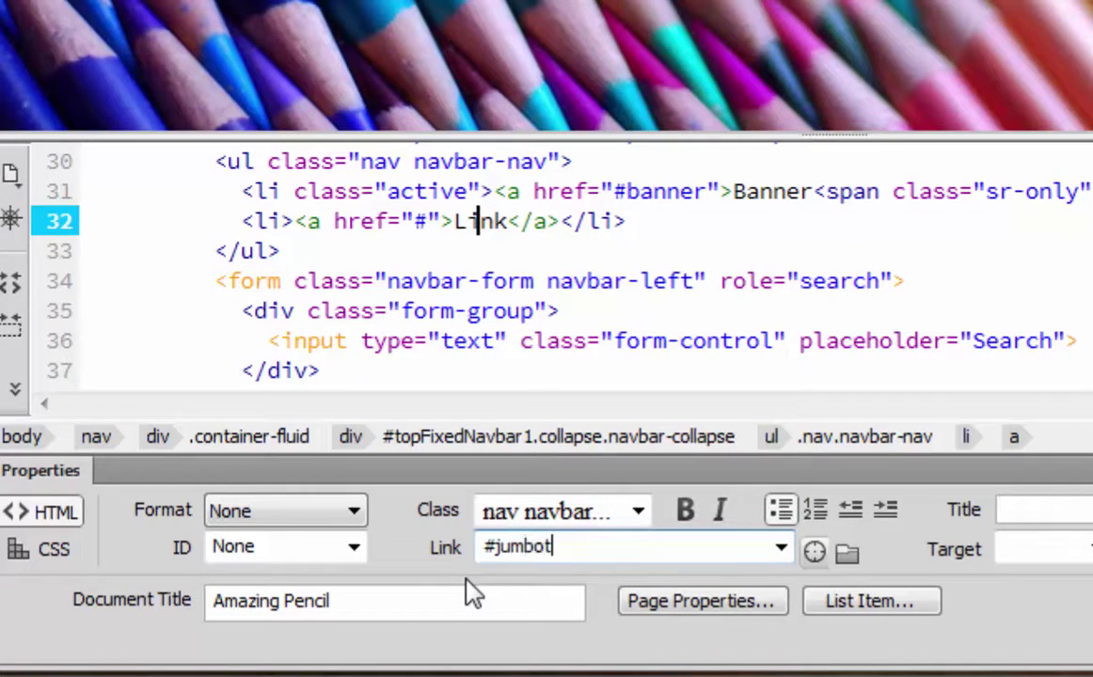
type("ron")
left_click(490, 225)
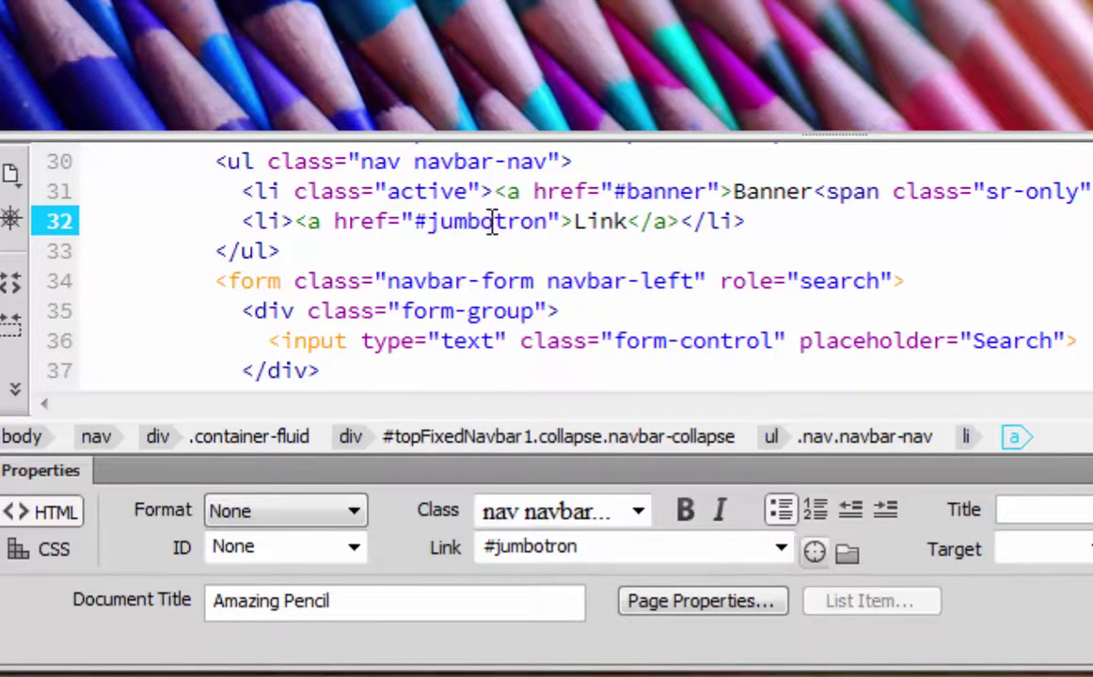
Replace the second navbar link's text with "Jumbotron" and save all files
double_click(593, 225)
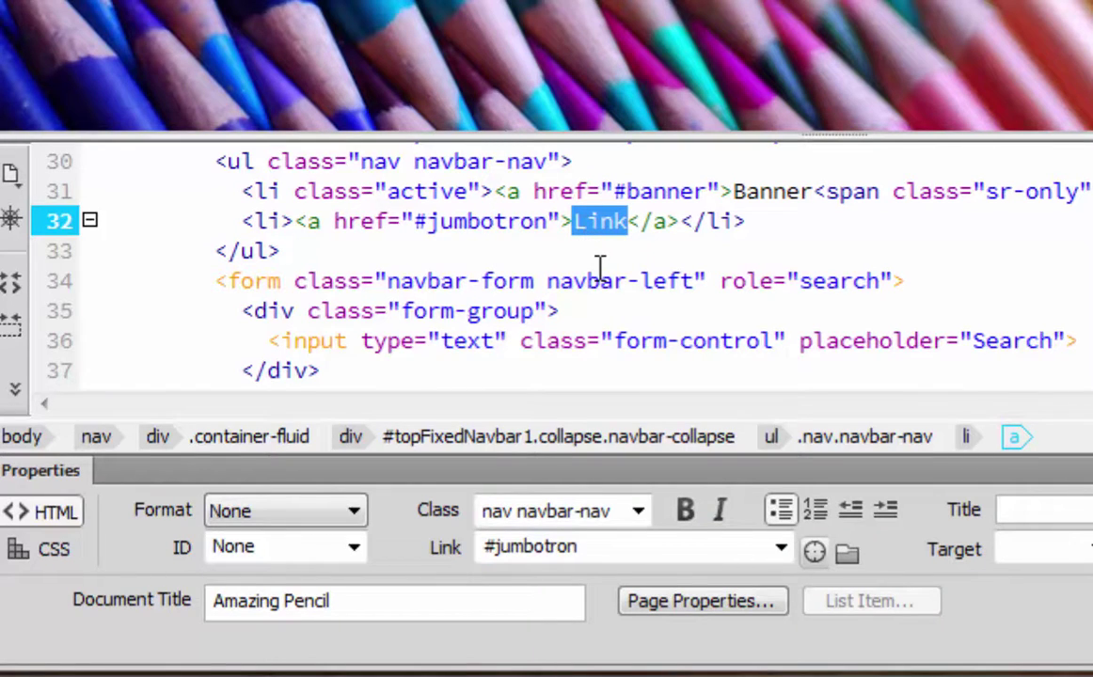
type("Jumbot")
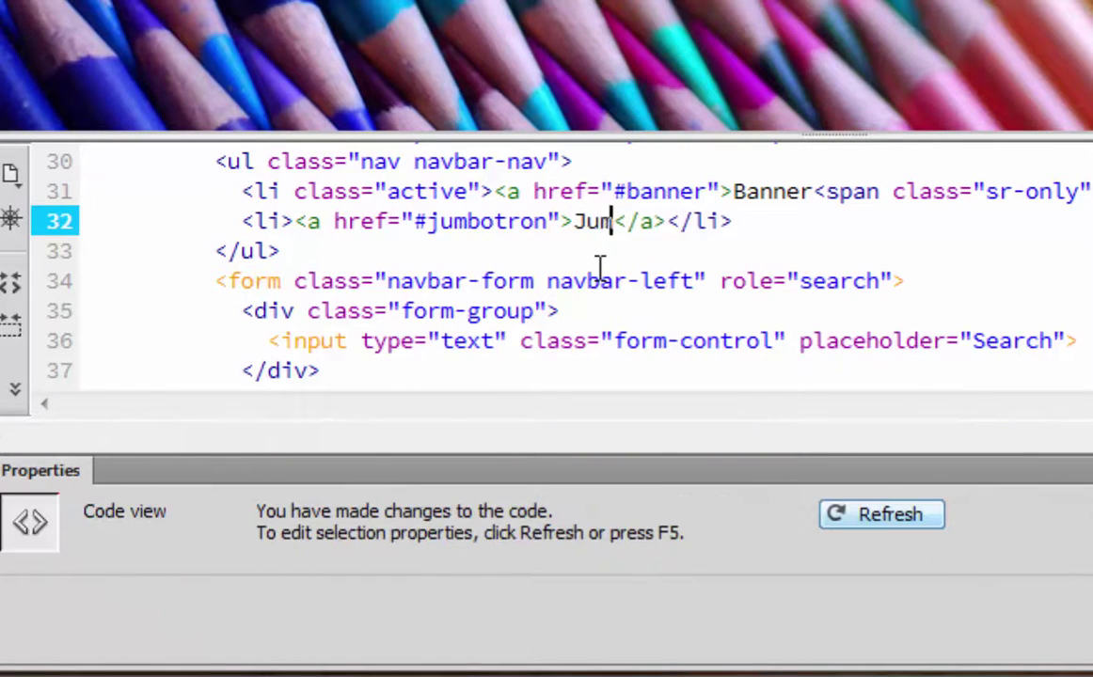
type("ron")
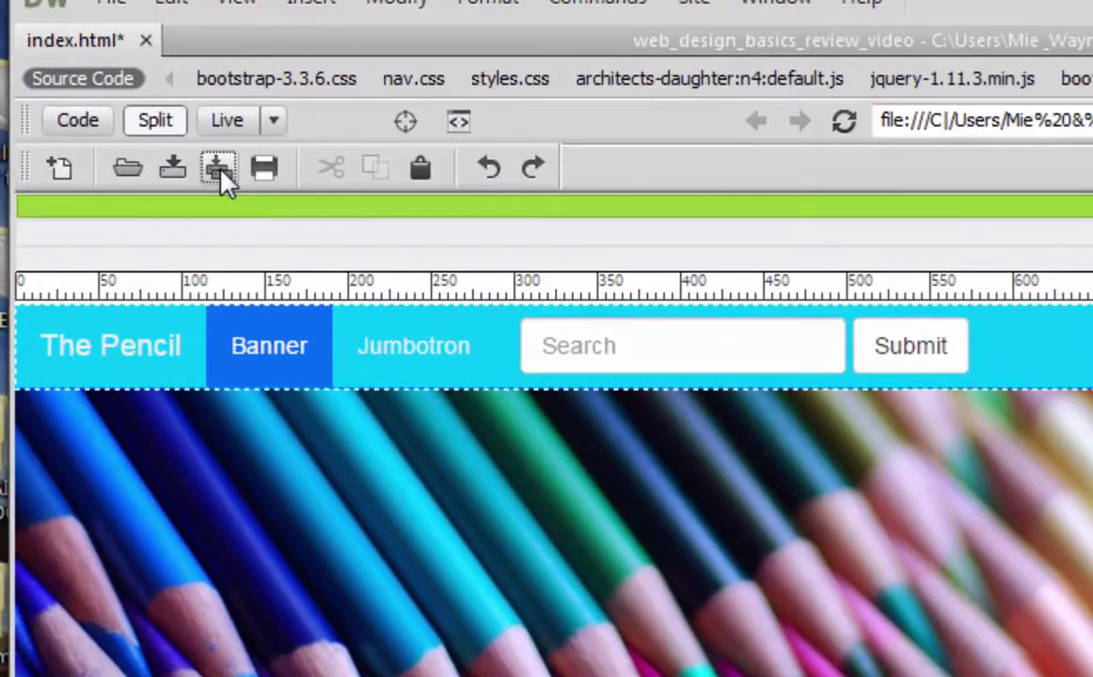
left_click(220, 172)
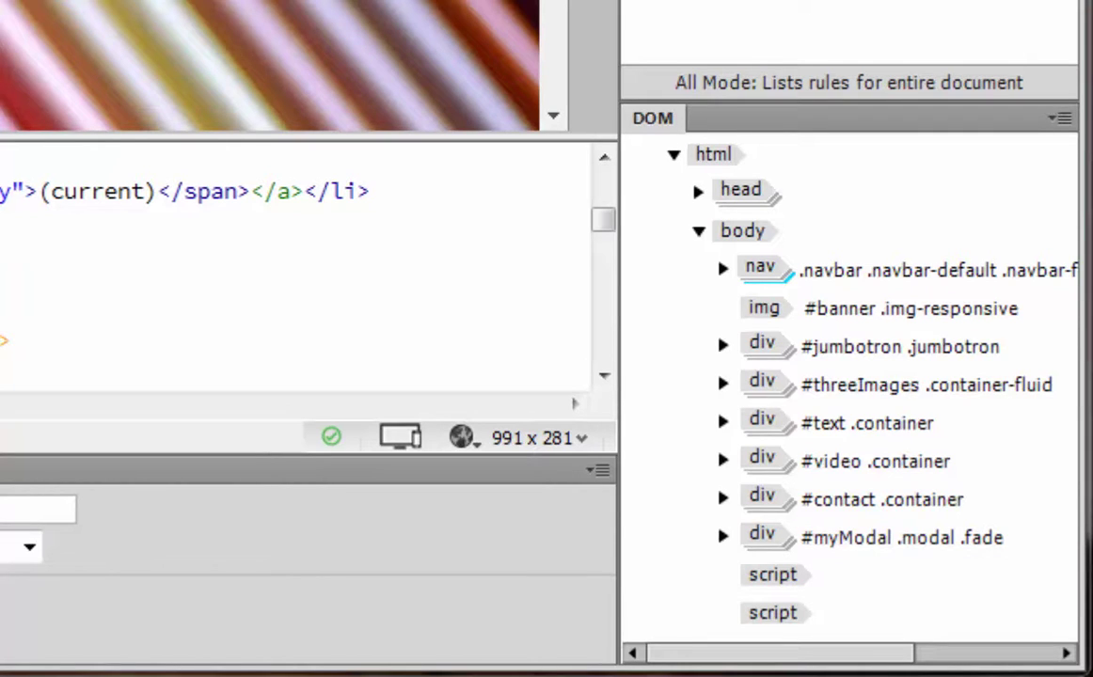
Preview the page in the browser and append #contact to the index.html address to test the jump to the contact section
left_click(462, 438)
left_click(545, 450)
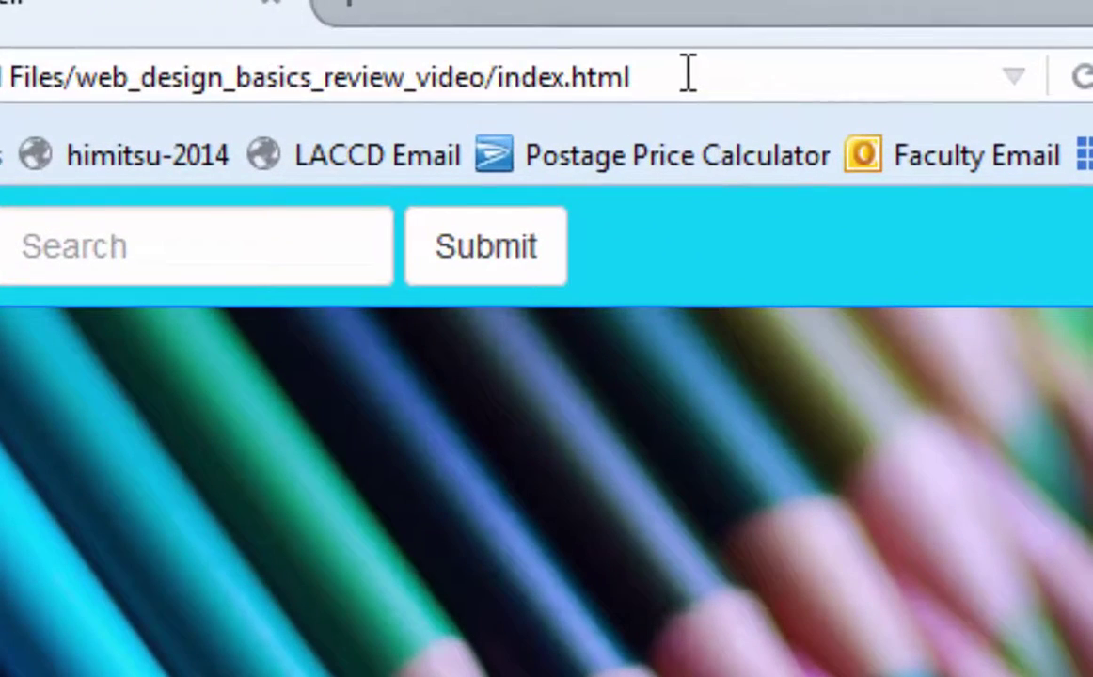
left_click(545, 22)
left_click(706, 74)
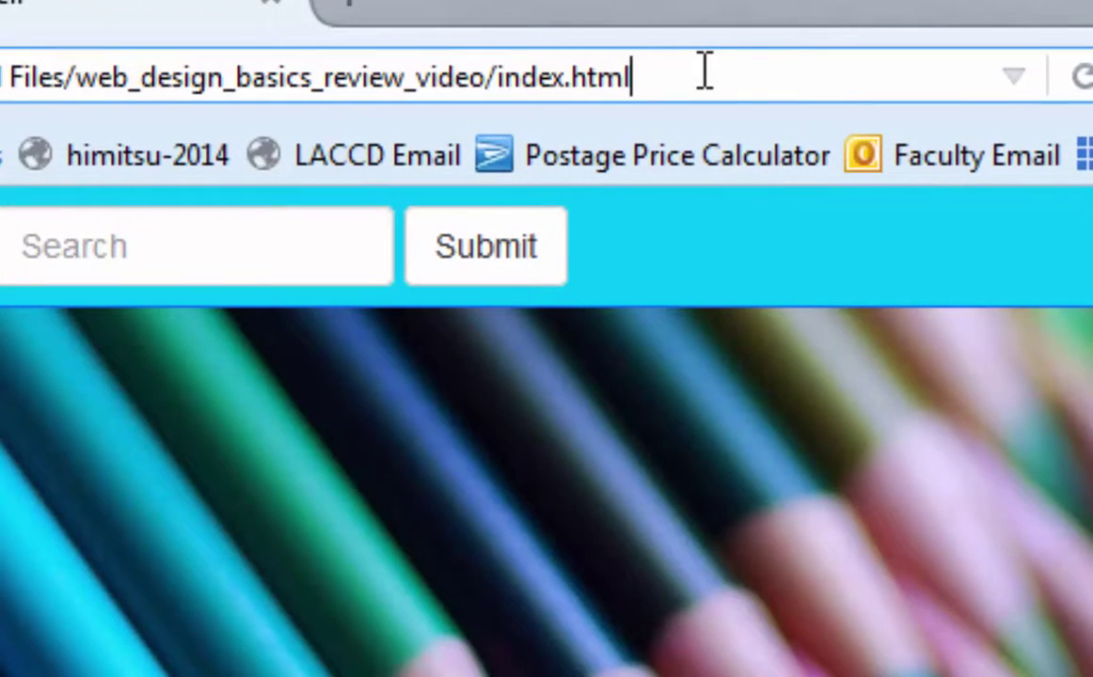
type("#")
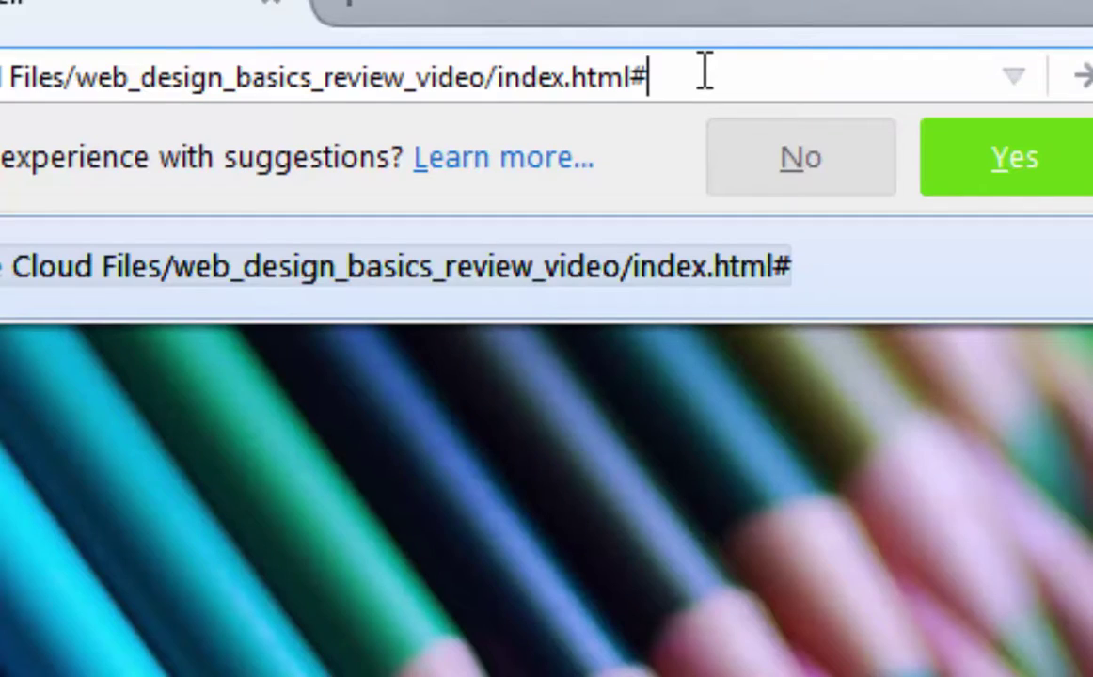
type("contact")
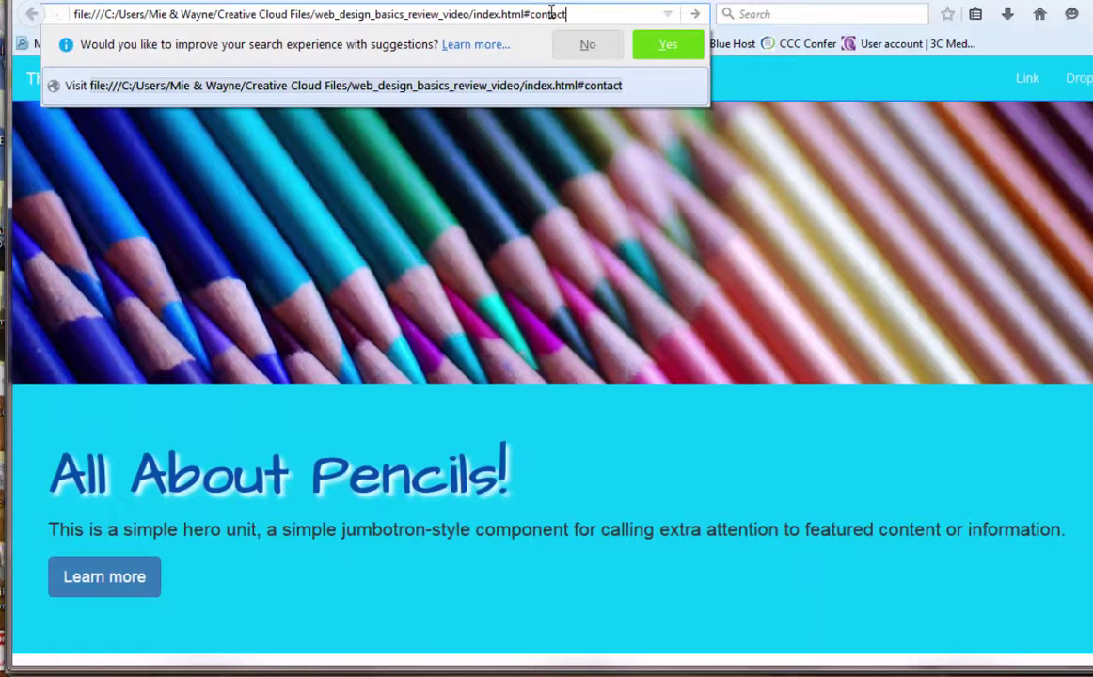
key("Return")
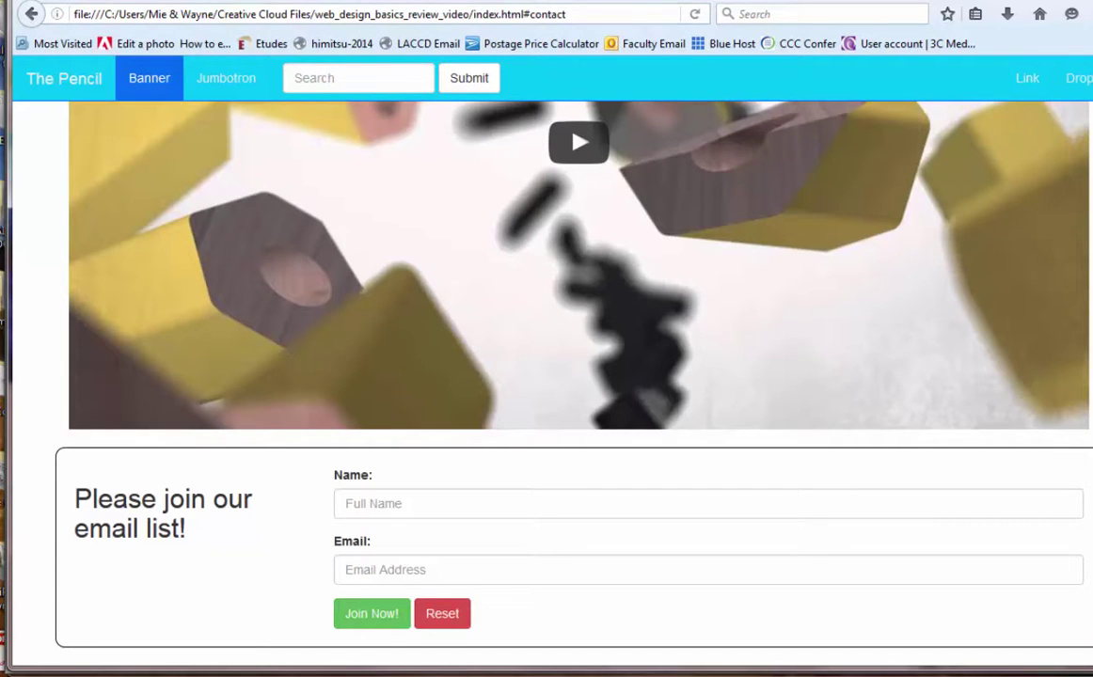
Switch back to Dreamweaver and collapse the navbar's nested elements in the DOM tree to review the page section IDs
key("alt+Tab")
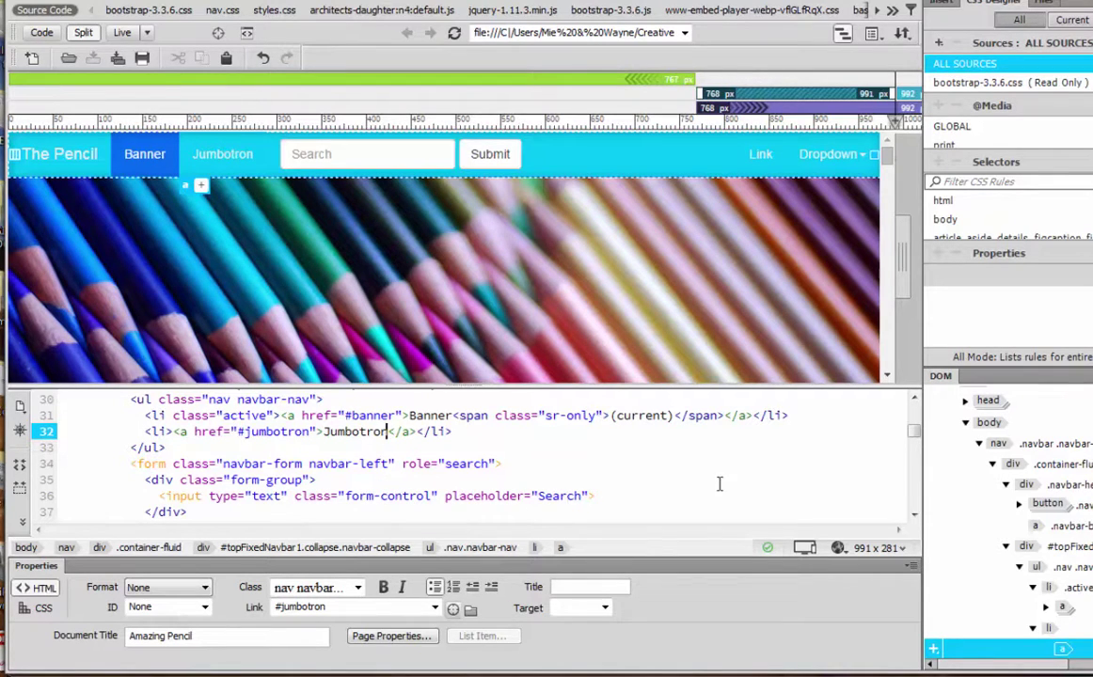
left_click(1016, 488)
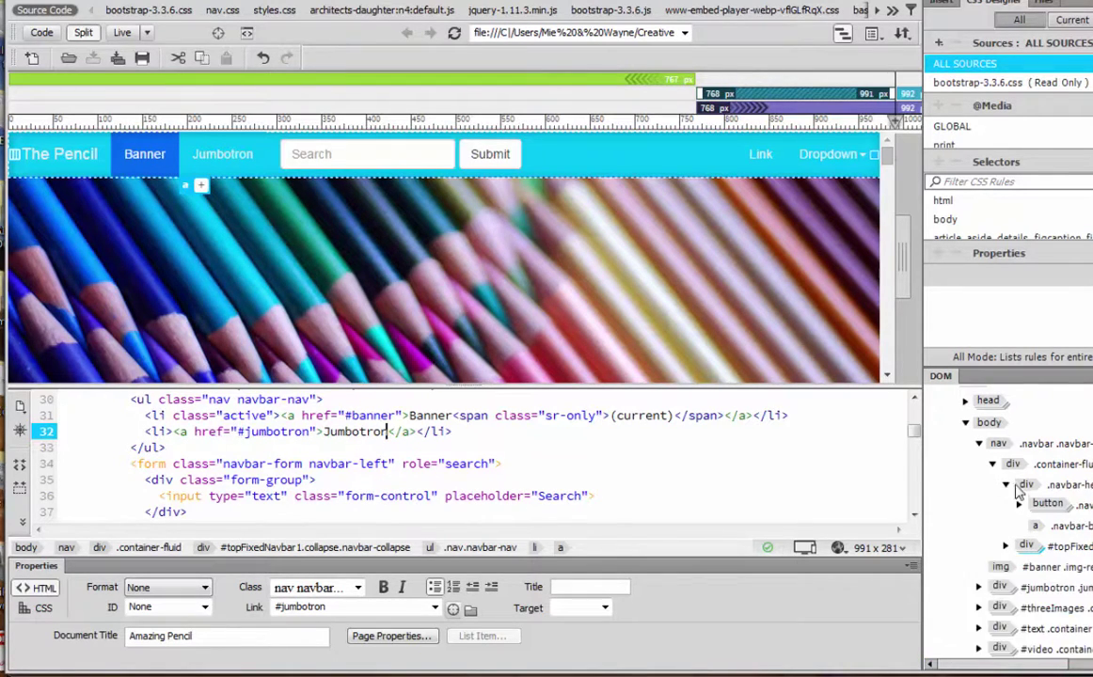
left_click(1005, 485)
left_click(991, 464)
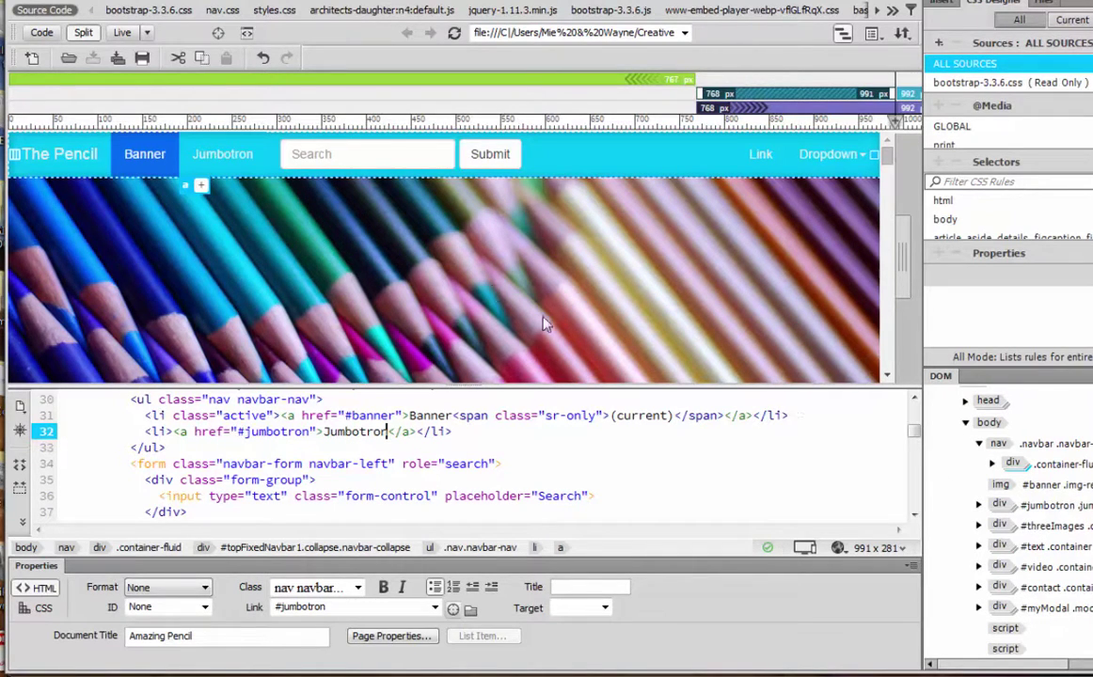
Copy the whole Jumbotron list item and paste four duplicates of it below the original in the navbar list
left_click(205, 143)
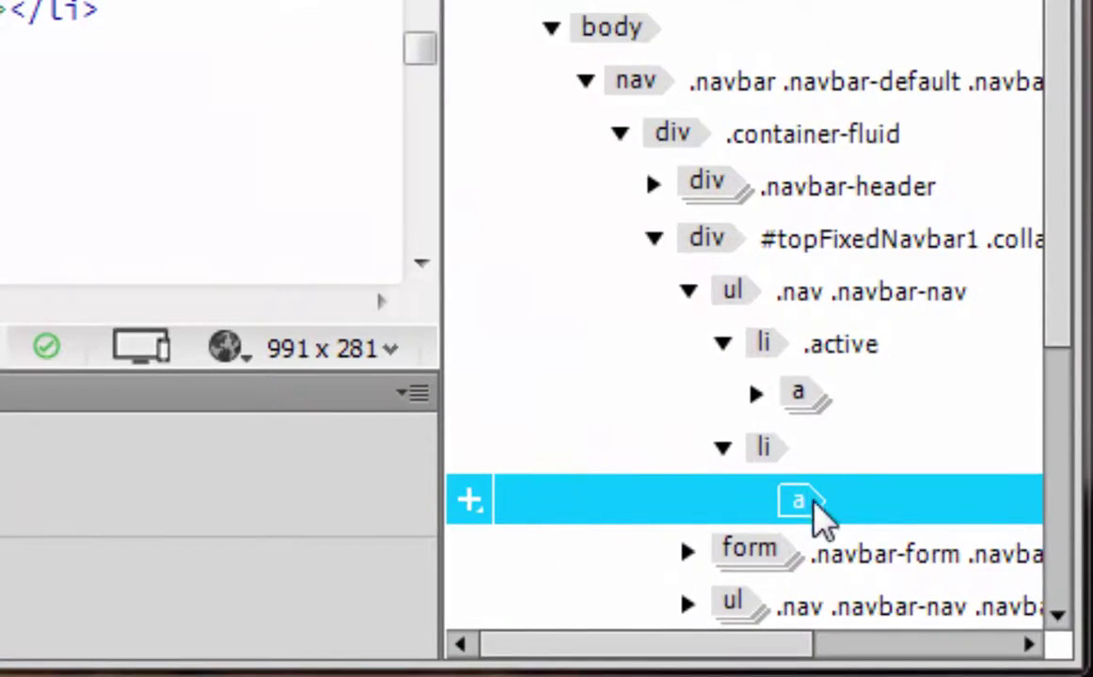
left_click(764, 450)
left_click(724, 447)
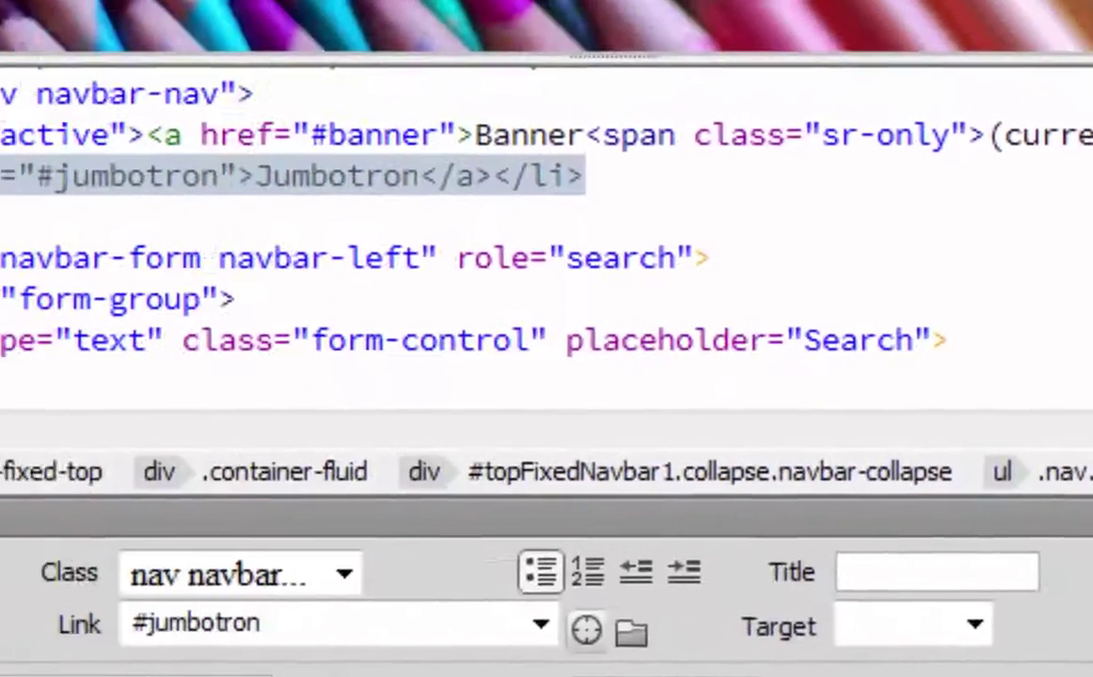
key("alt+e")
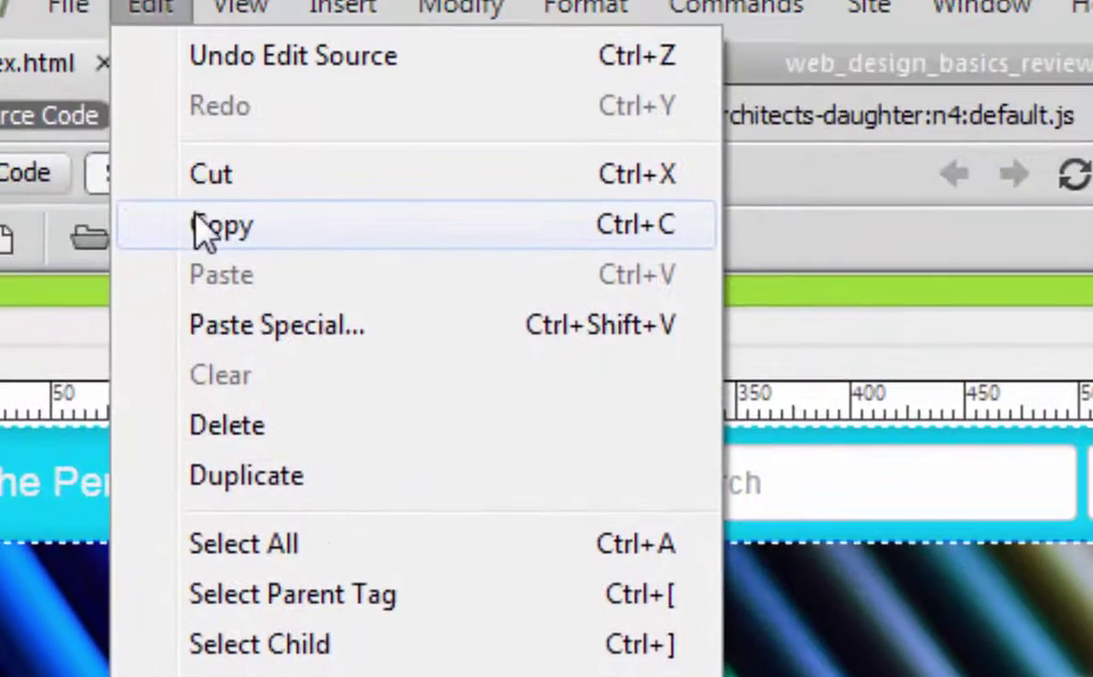
left_click(216, 229)
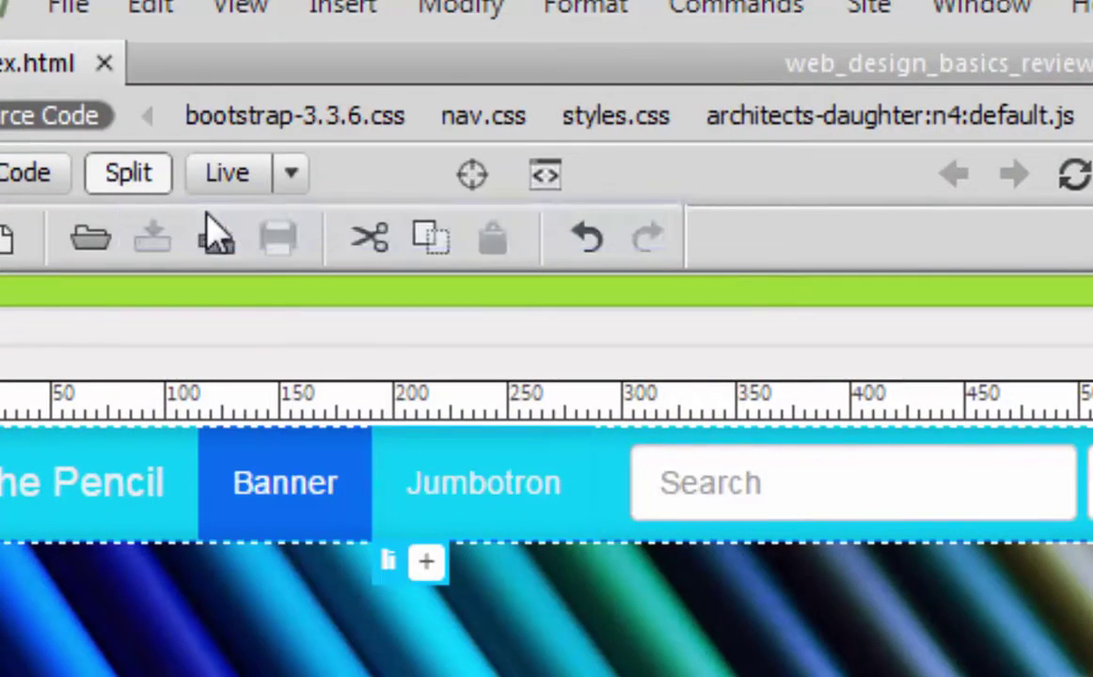
left_click(123, 7)
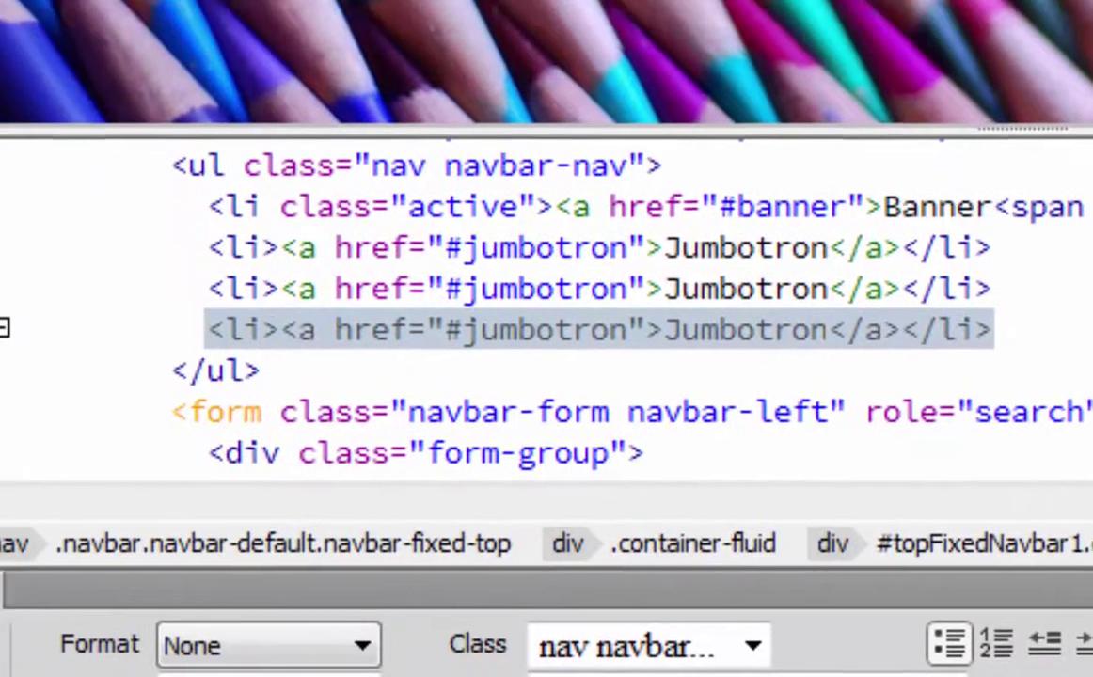
key("alt+e")
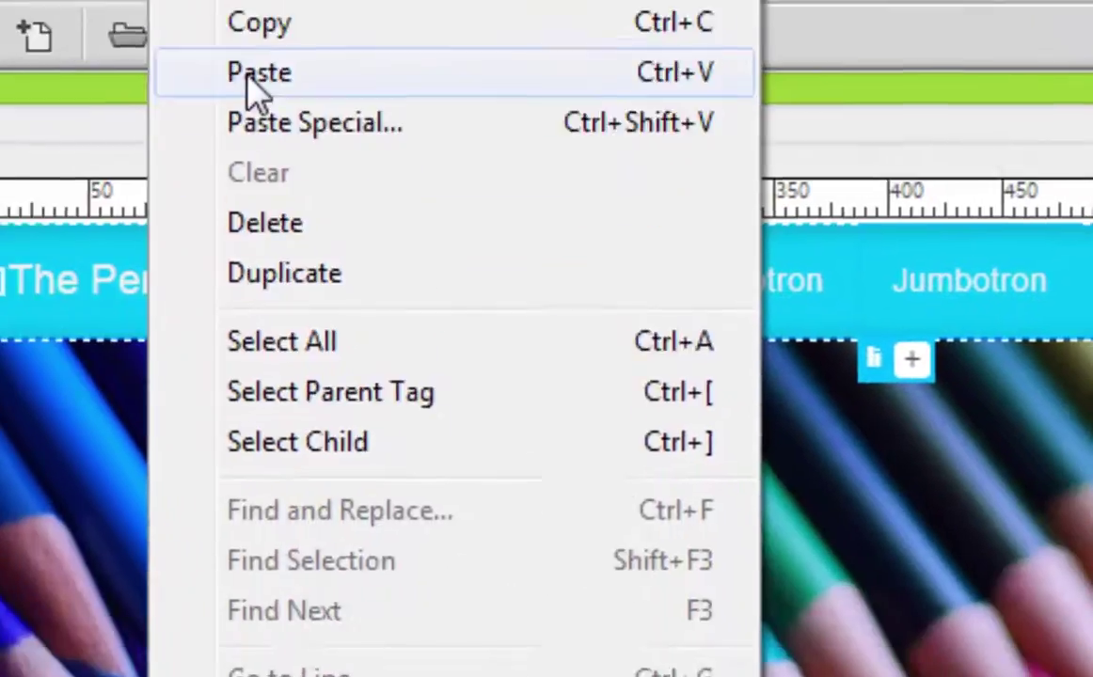
left_click(301, 293)
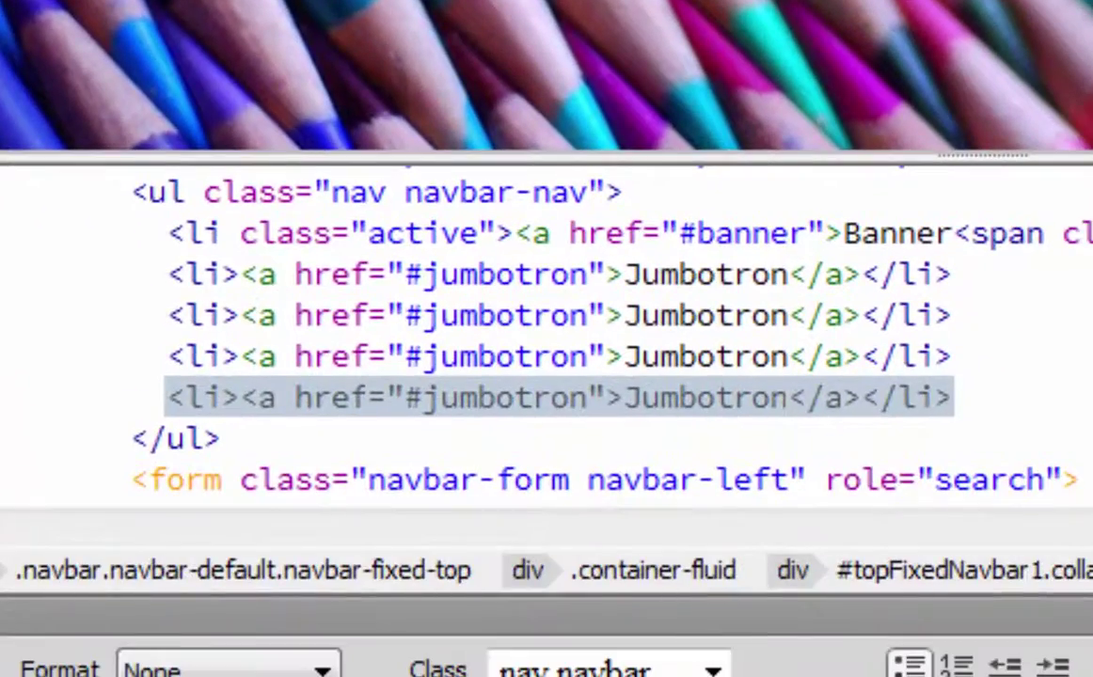
key("alt+e")
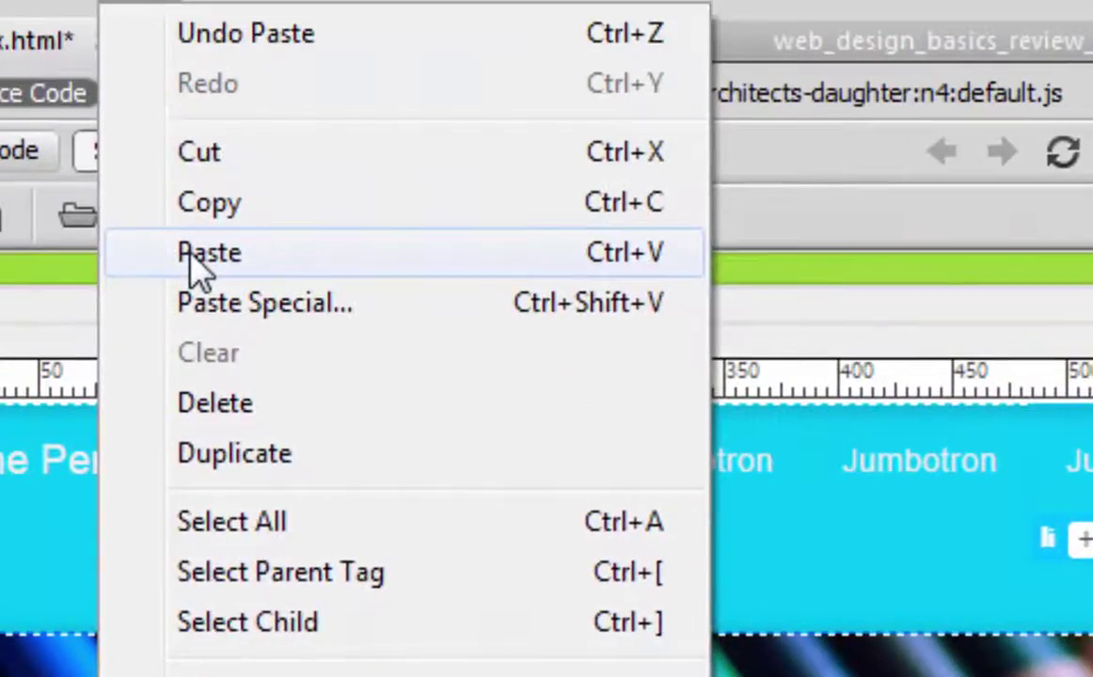
left_click(193, 265)
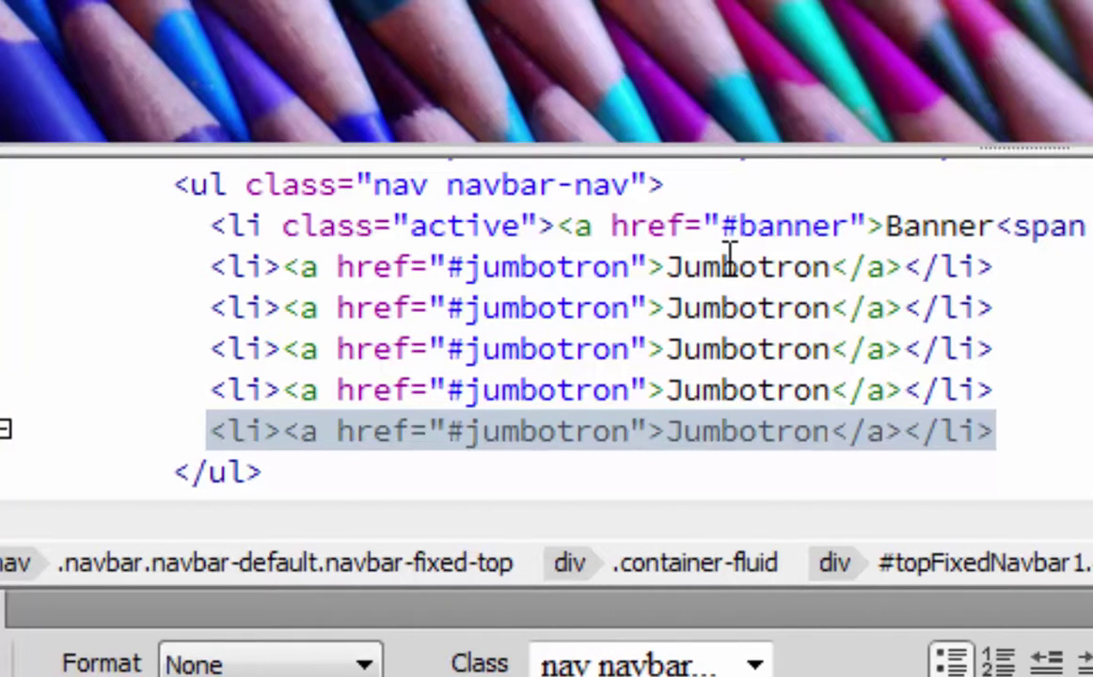
Set the third navbar link's target to #threeImages and replace its link text with "3 Images"
left_click(971, 224)
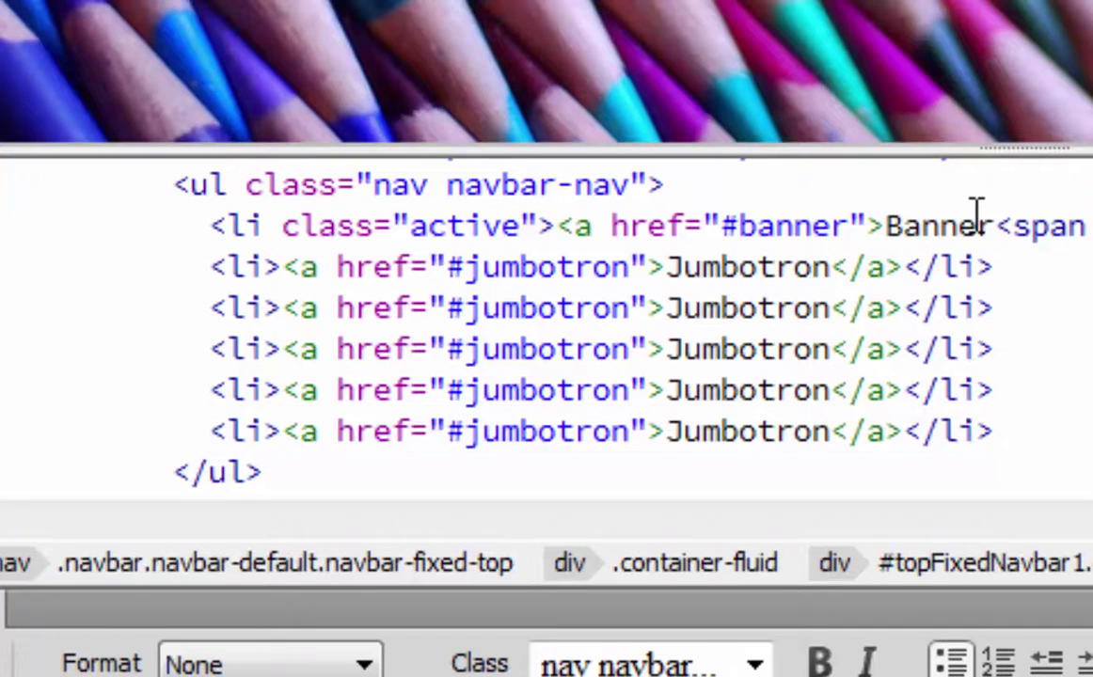
left_click(753, 308)
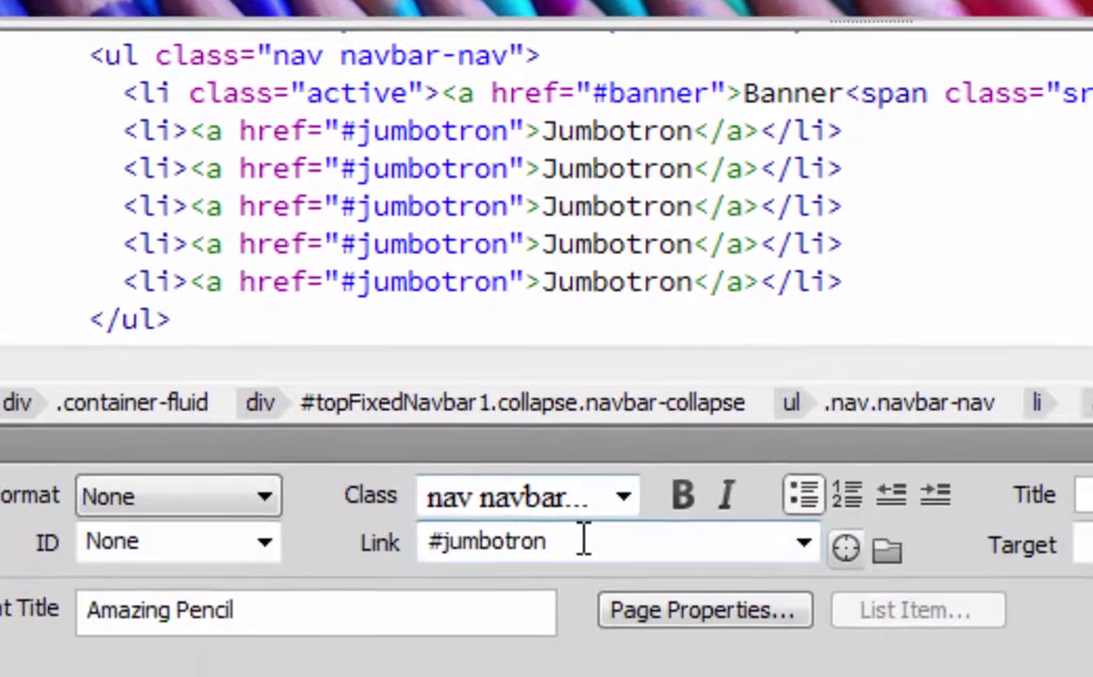
double_click(583, 539)
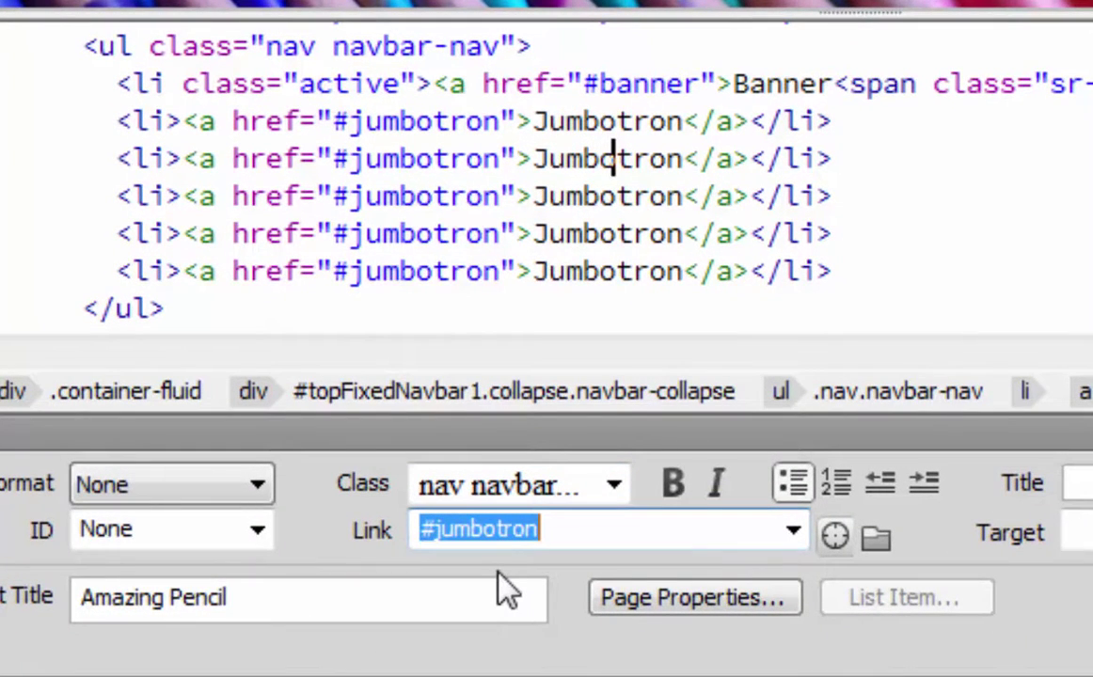
type("#t")
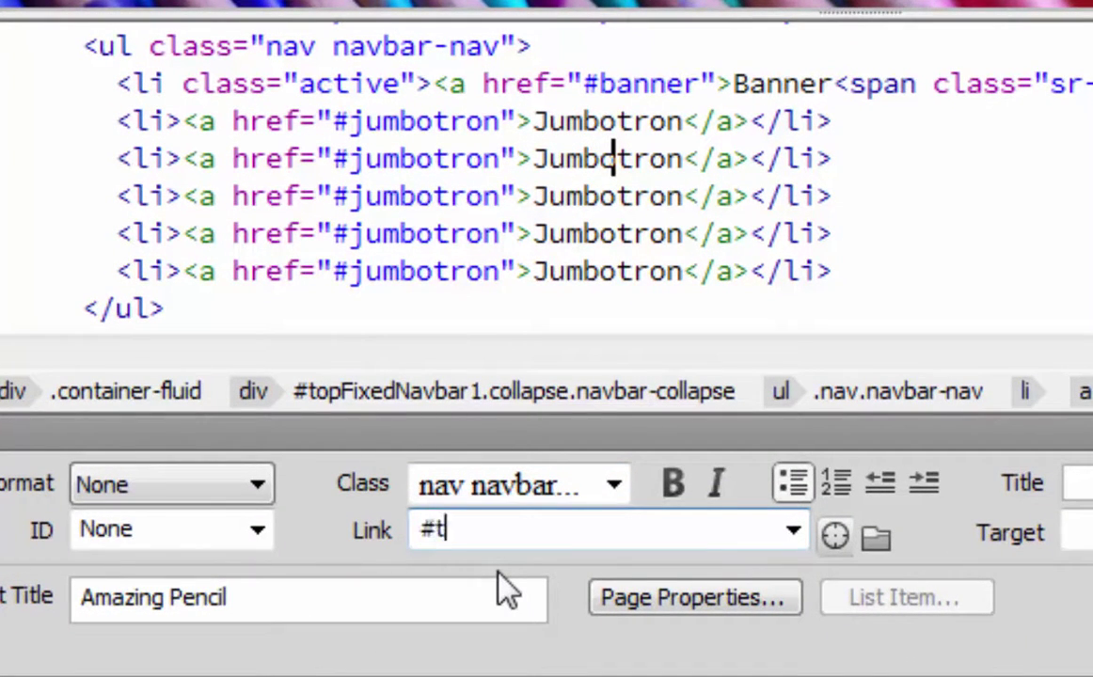
type("hreeImages")
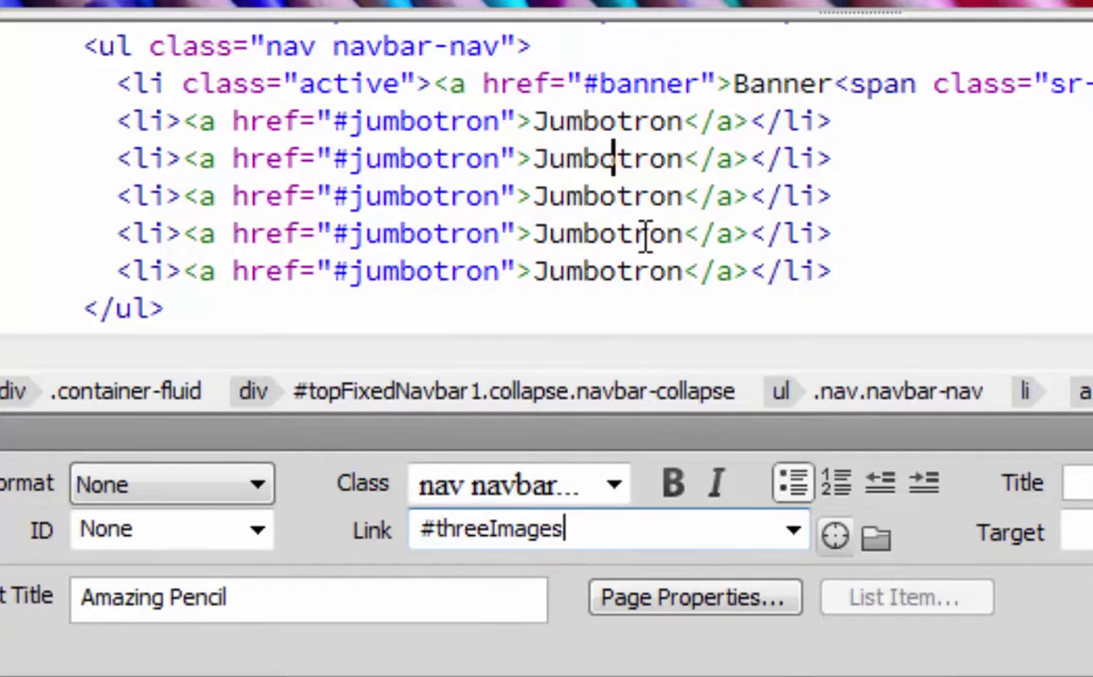
left_click(631, 160)
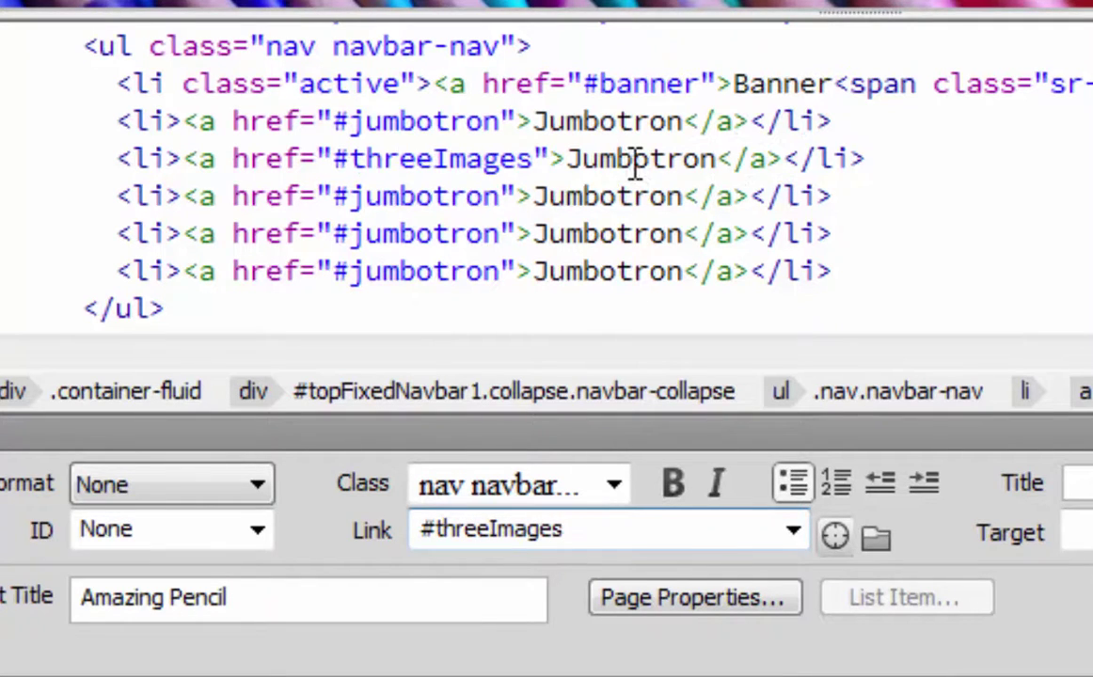
left_click_drag(718, 160, 564, 167)
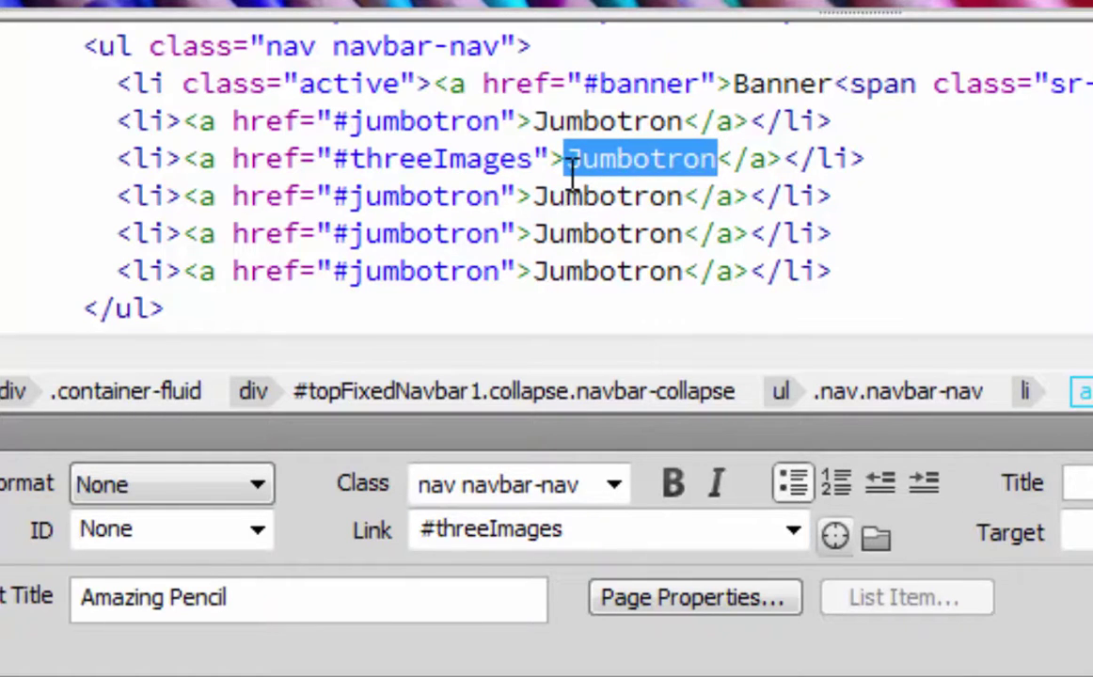
type("3 Images")
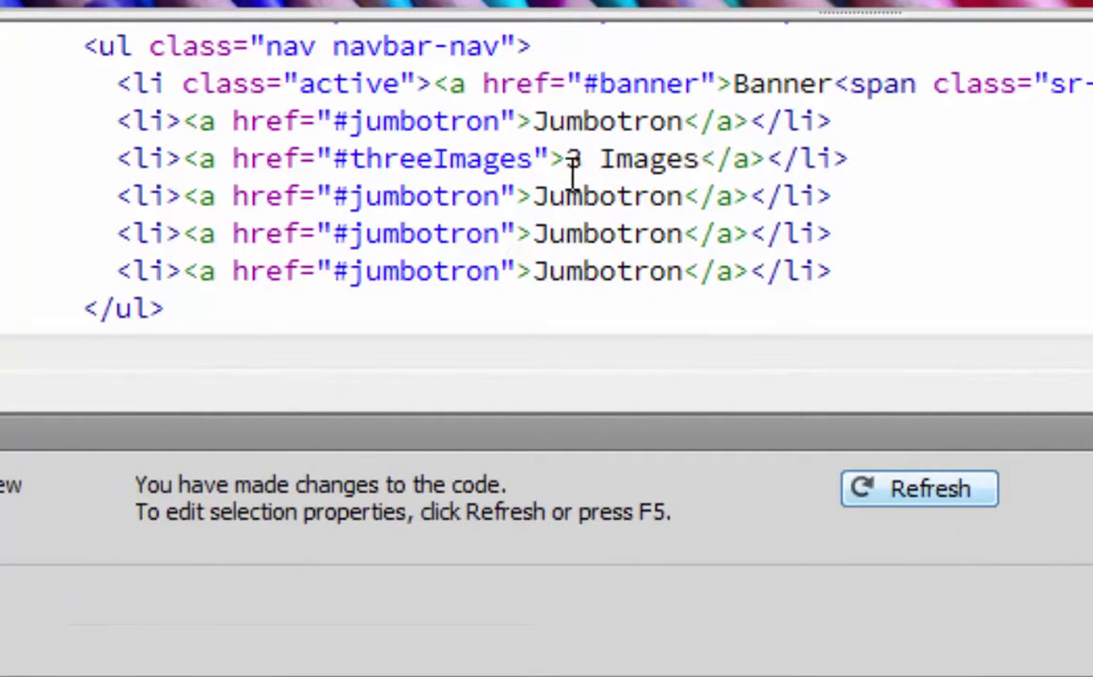
left_click(916, 499)
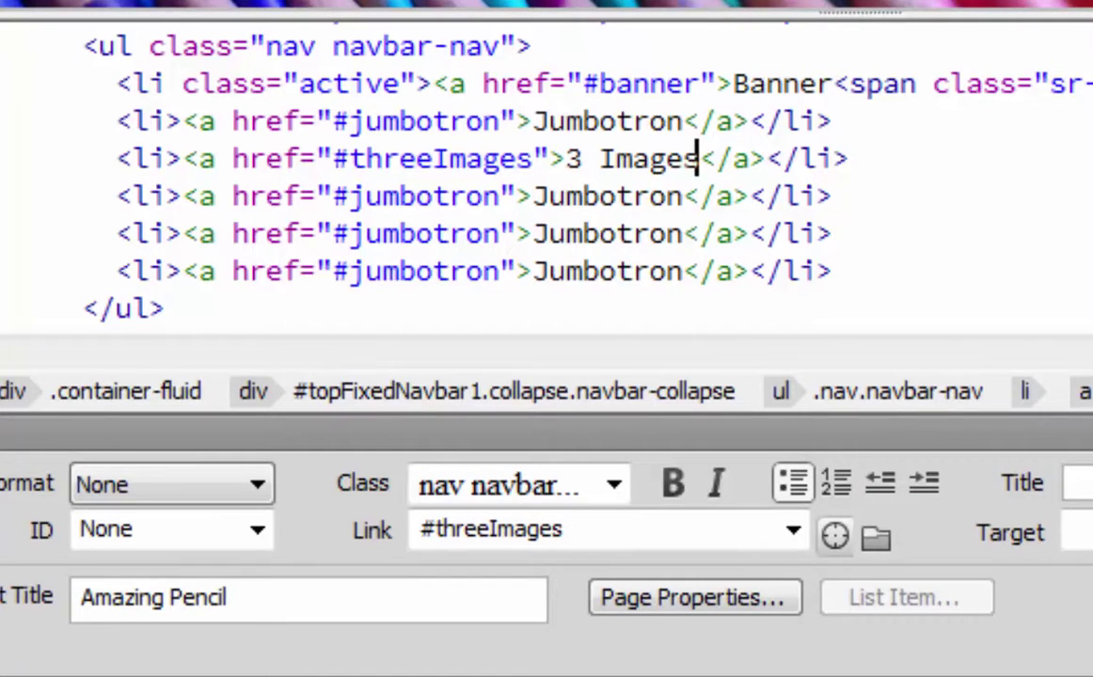
Set the fourth navbar link's target to #text and replace its link text with "Text"
left_click(596, 197)
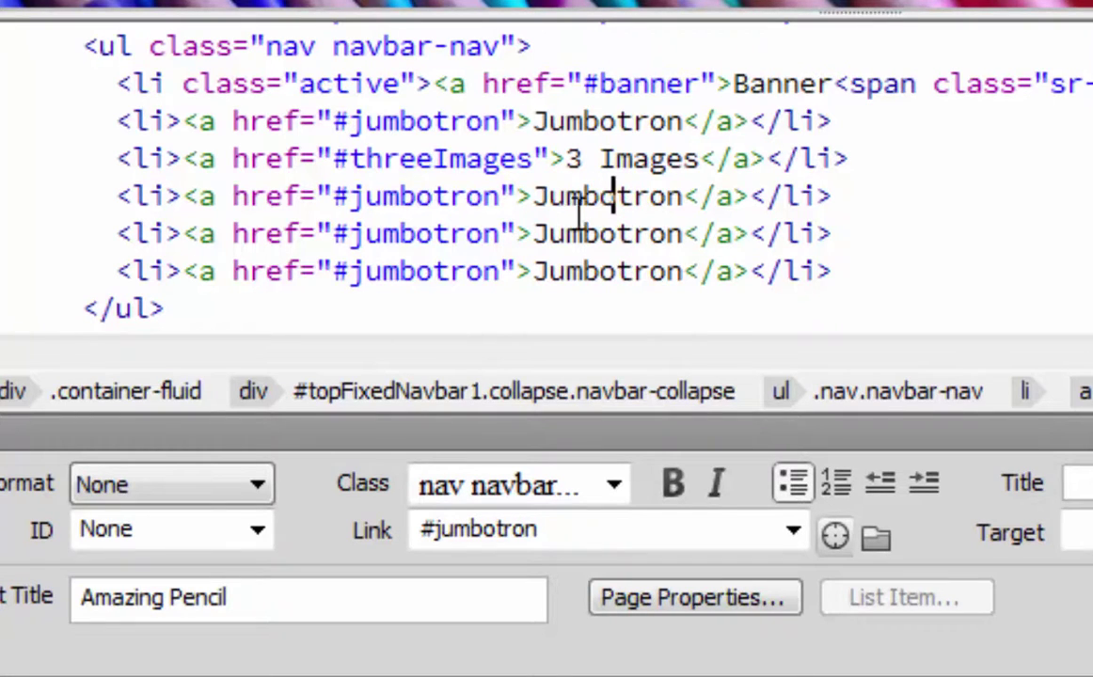
left_click(566, 533)
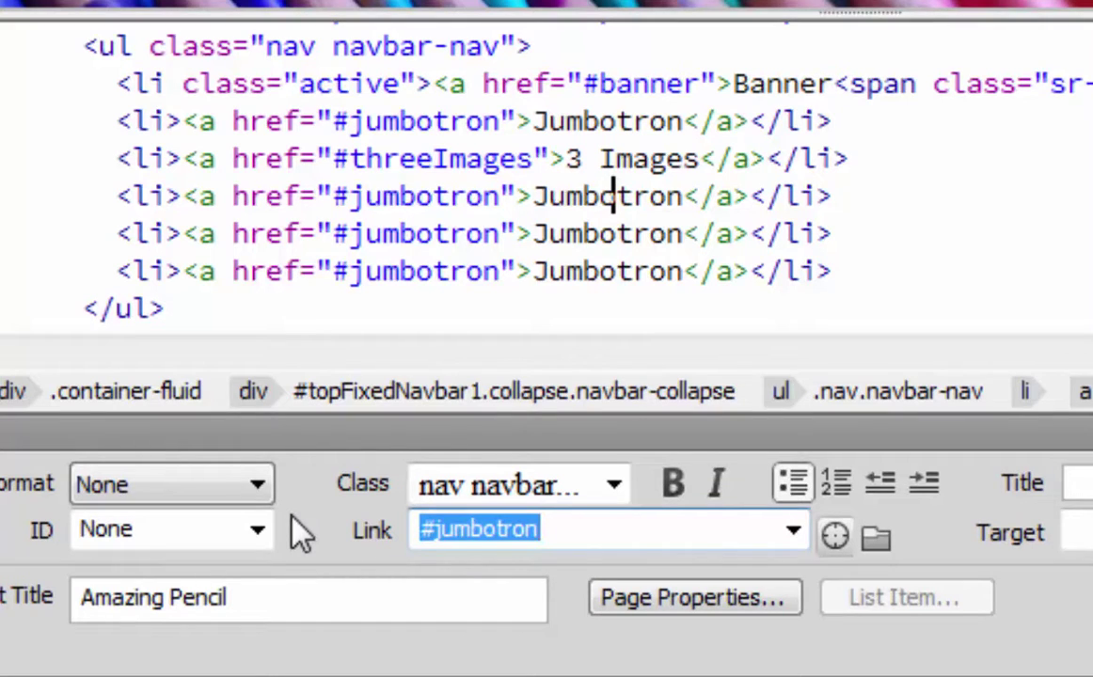
type("#text")
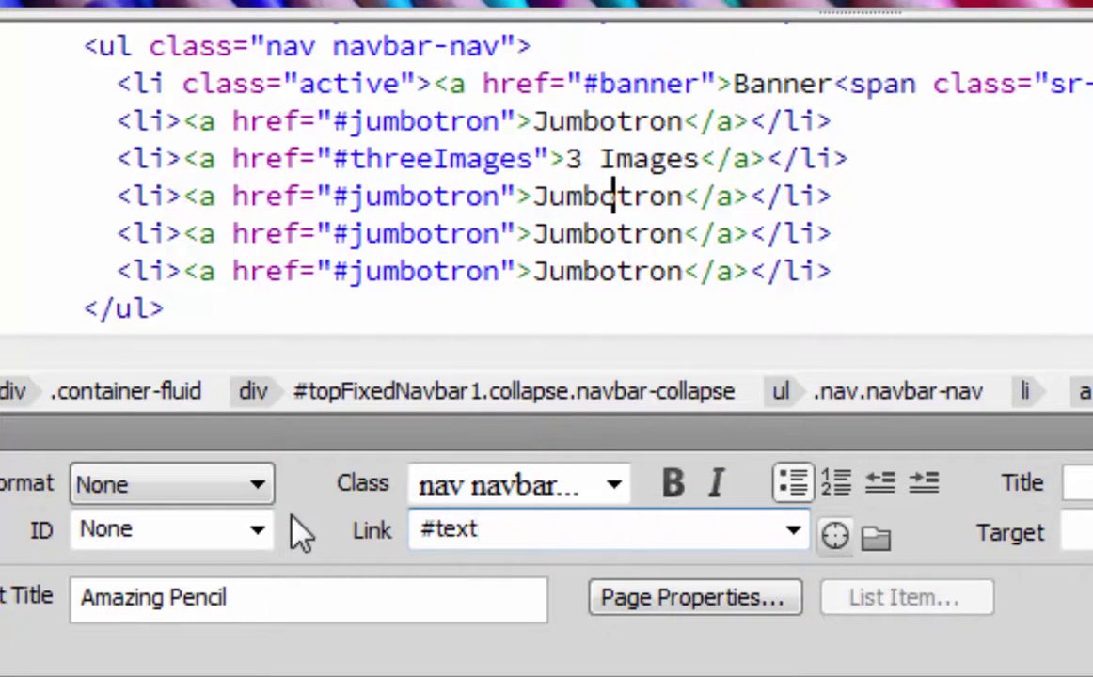
left_click(549, 196)
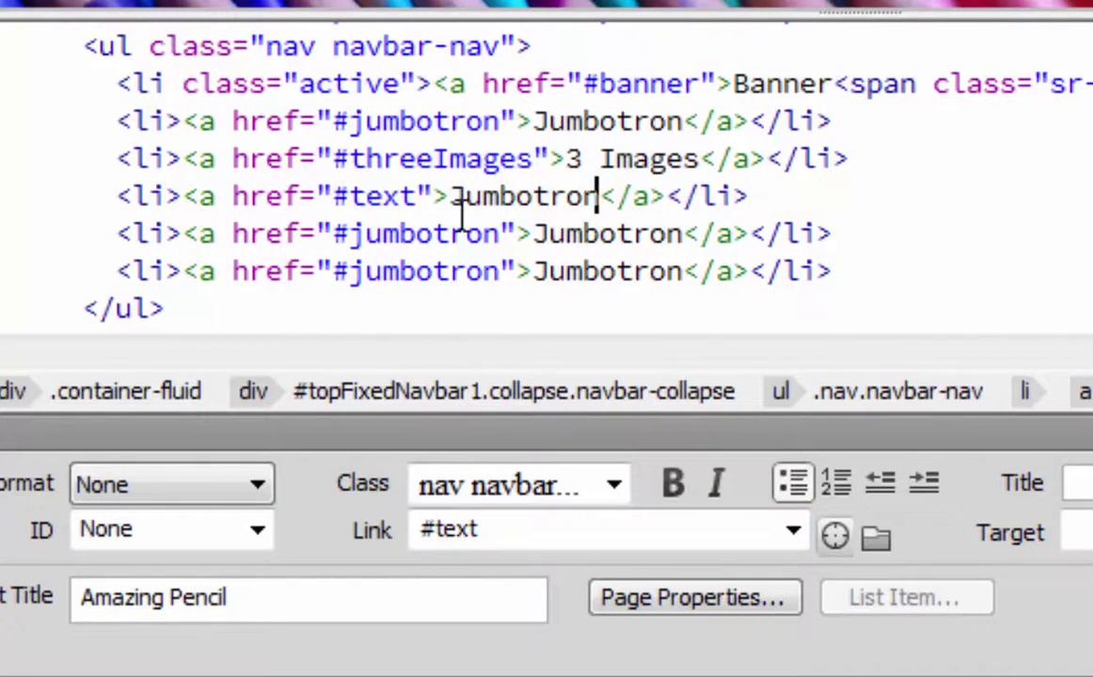
left_click_drag(451, 198, 601, 194)
type("Text")
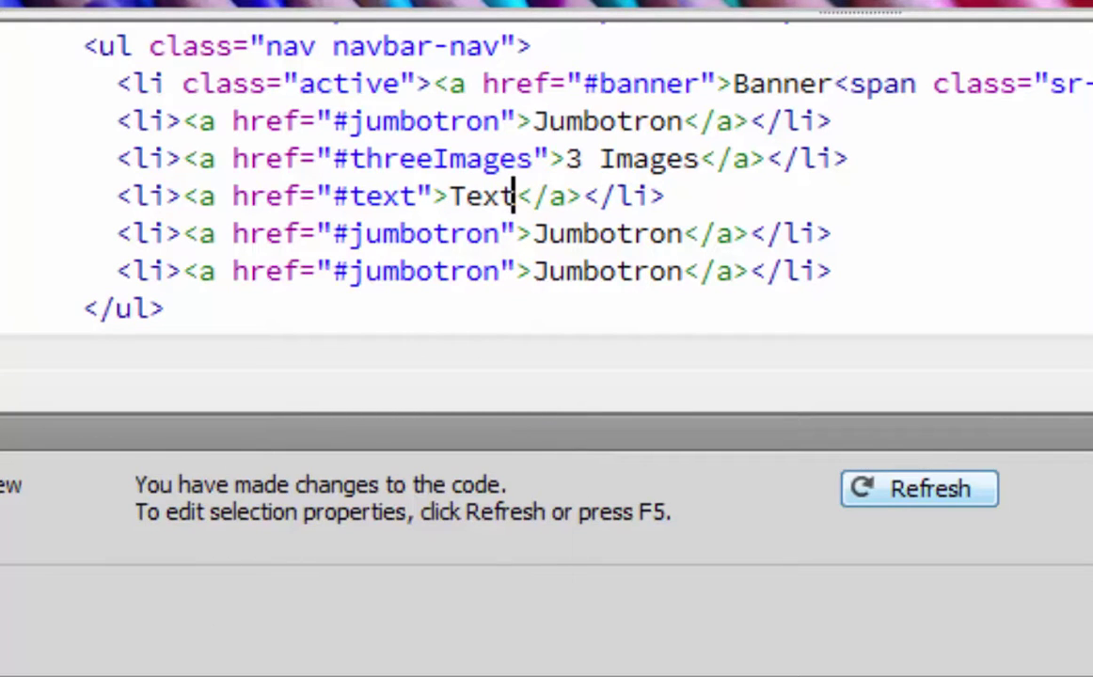
key("F5")
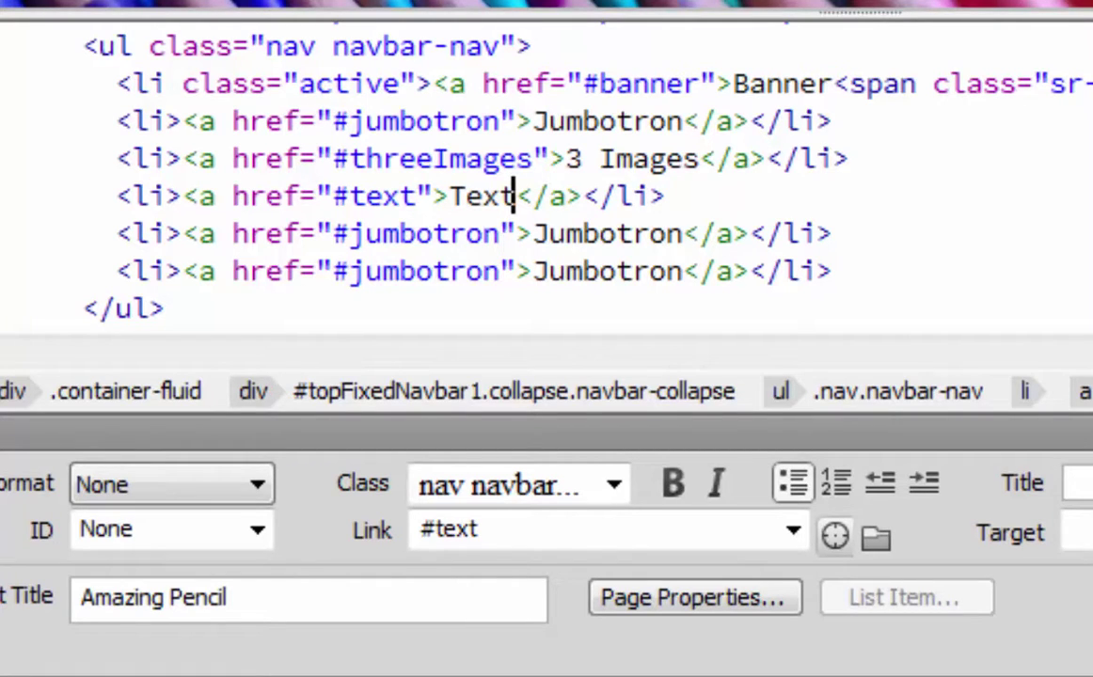
Set the fifth navbar link's target to #video and replace its link text with "Video"
left_click(579, 235)
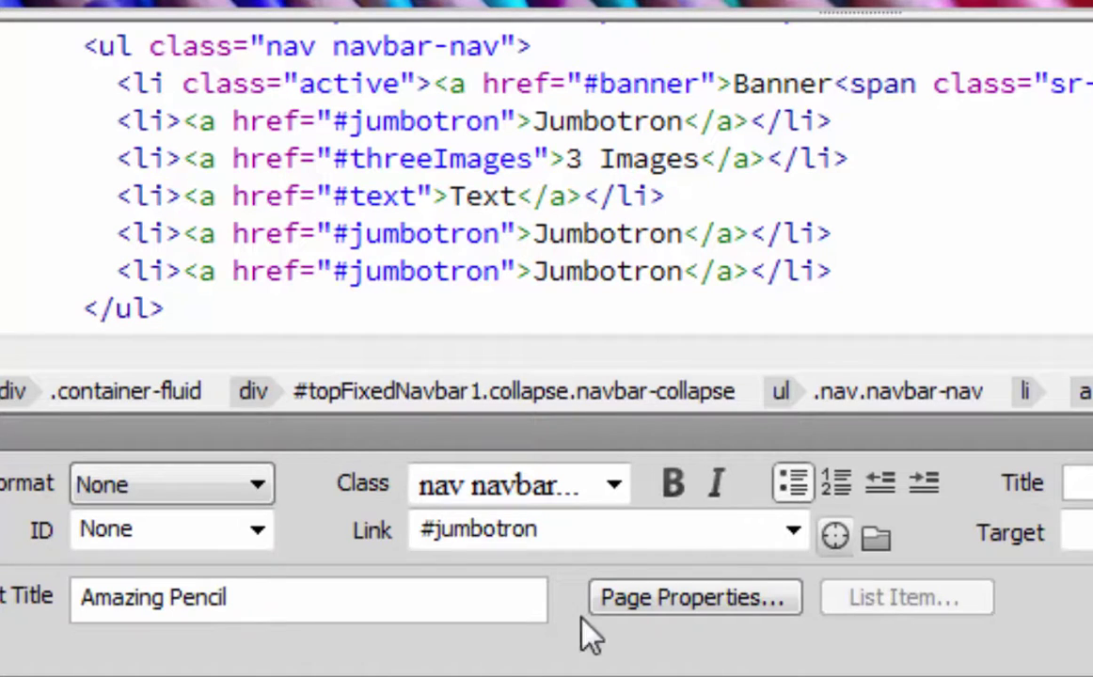
left_click(574, 517)
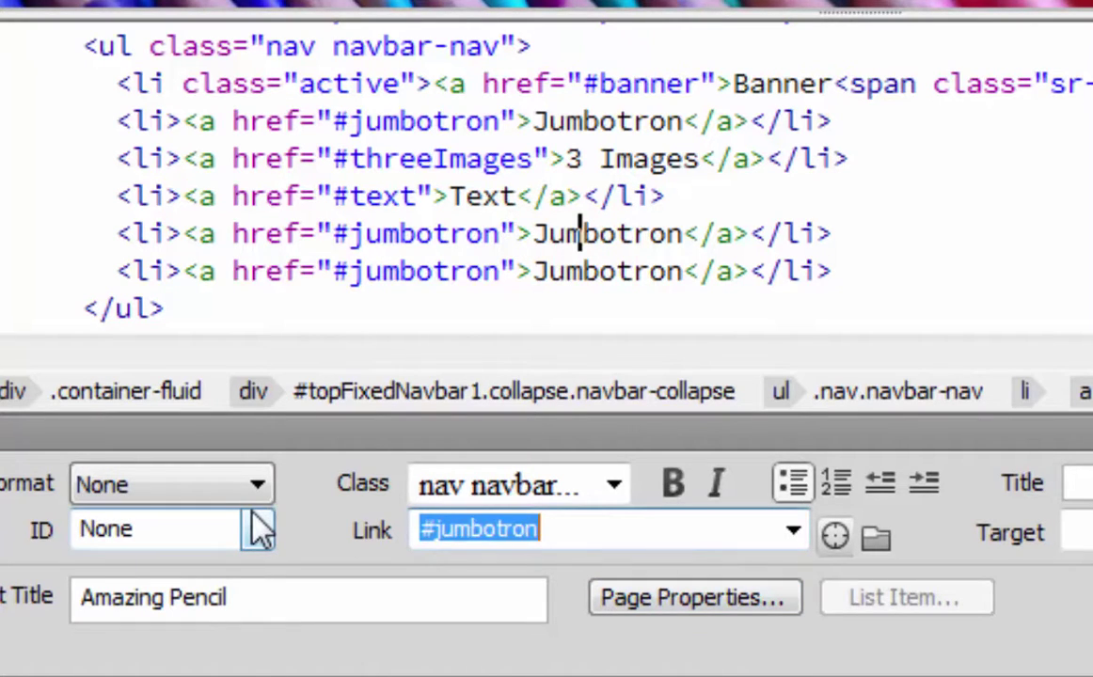
type("#video")
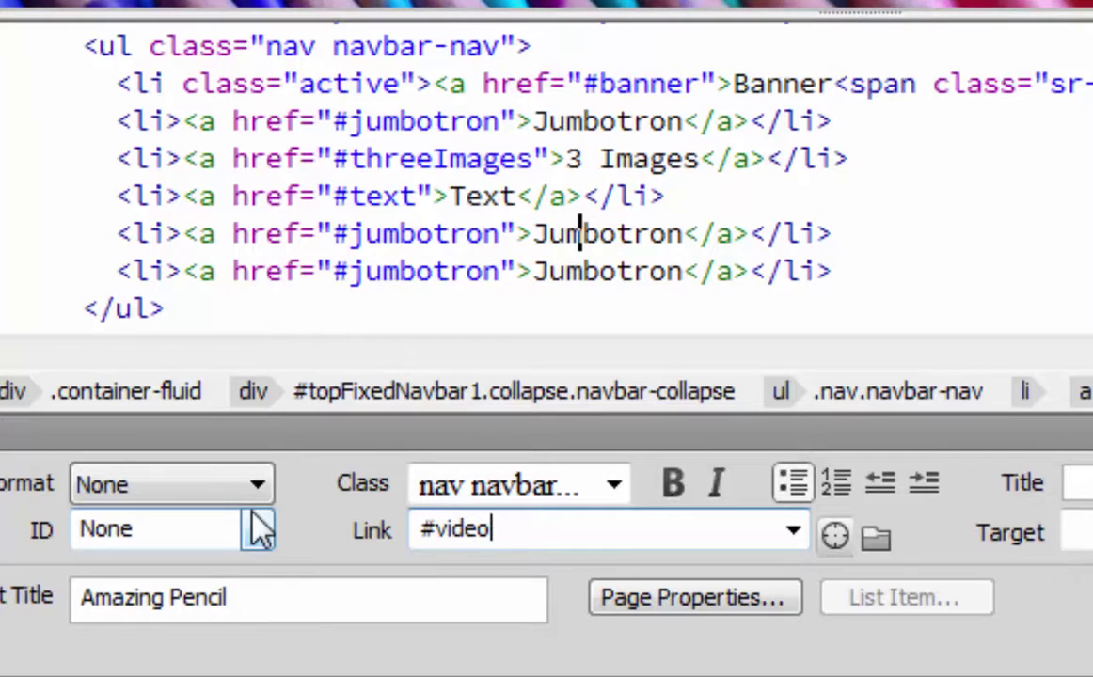
left_click(649, 234)
double_click(561, 233)
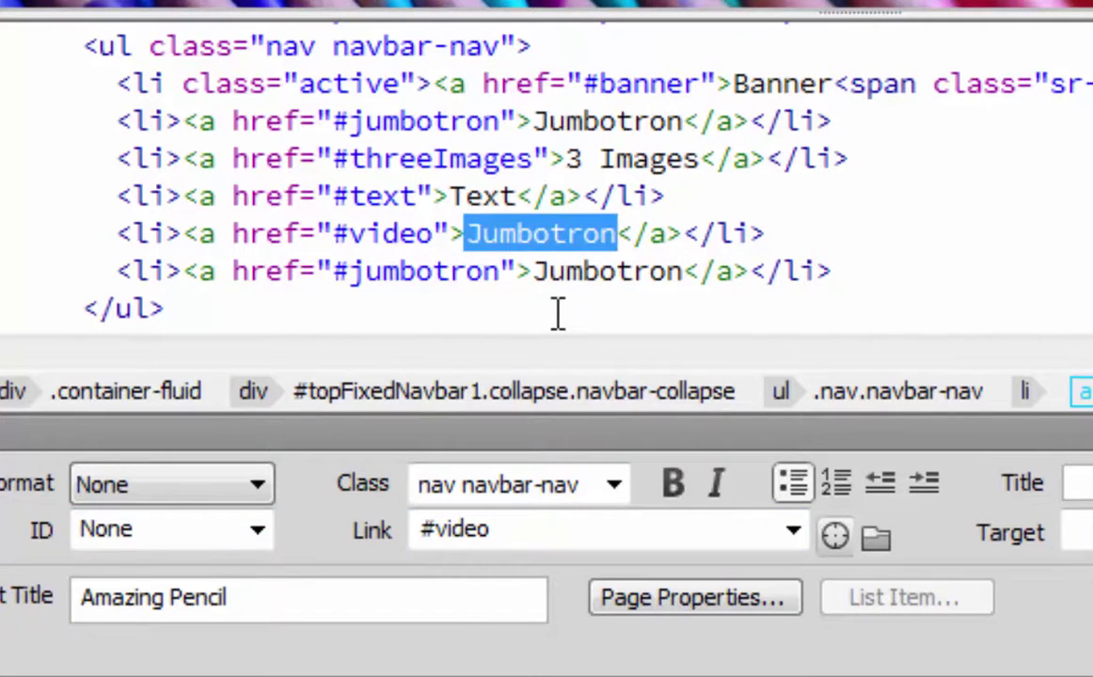
type("Video")
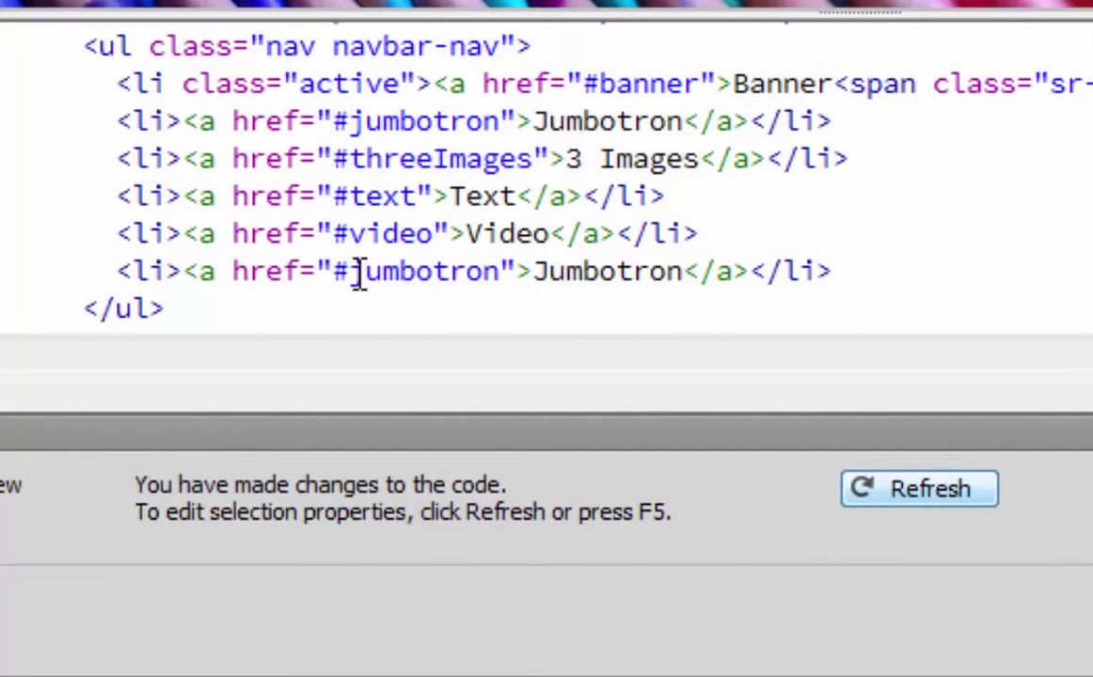
Set the sixth navbar link's target to #contact and replace its link text with "Conact"
left_click_drag(350, 272, 505, 282)
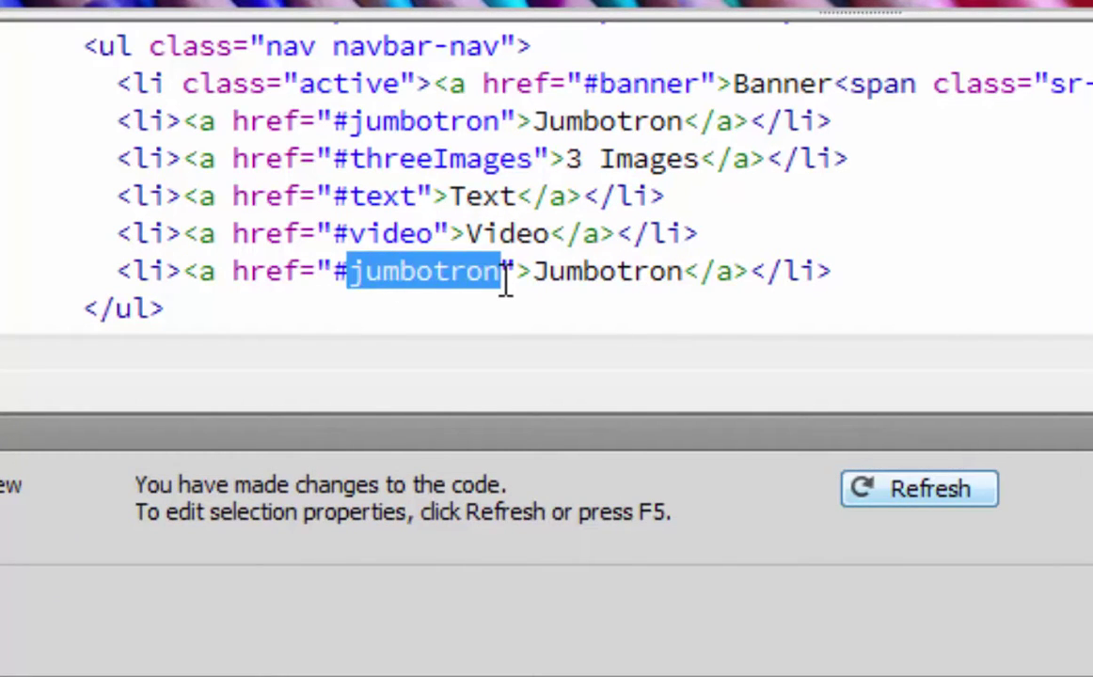
type("contact")
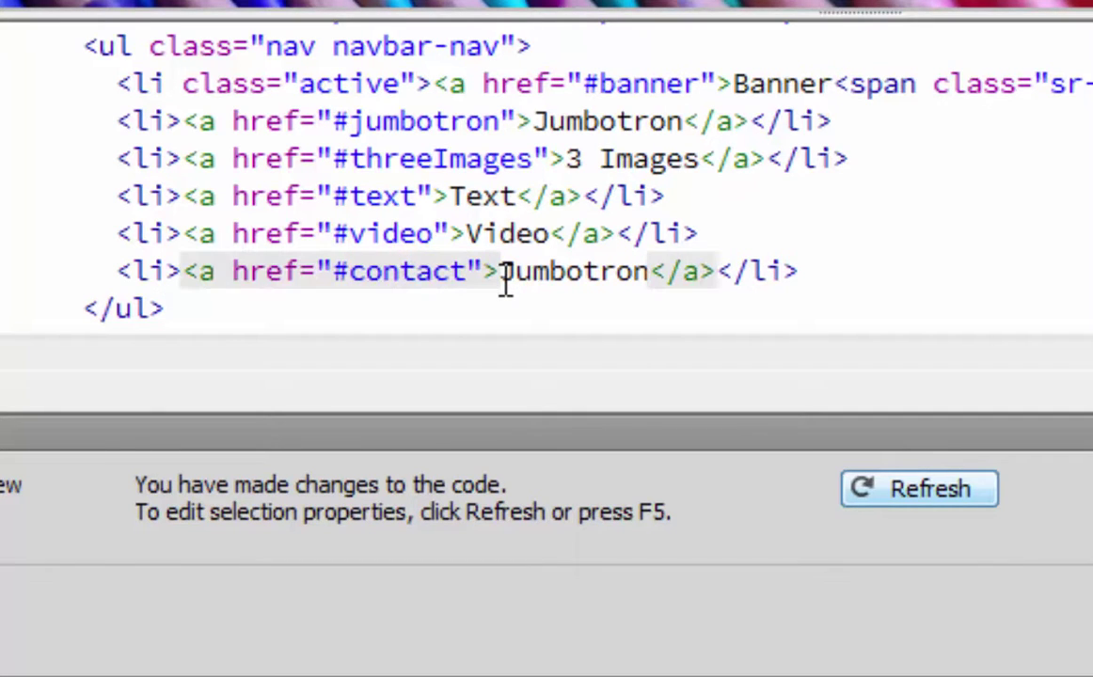
double_click(556, 271)
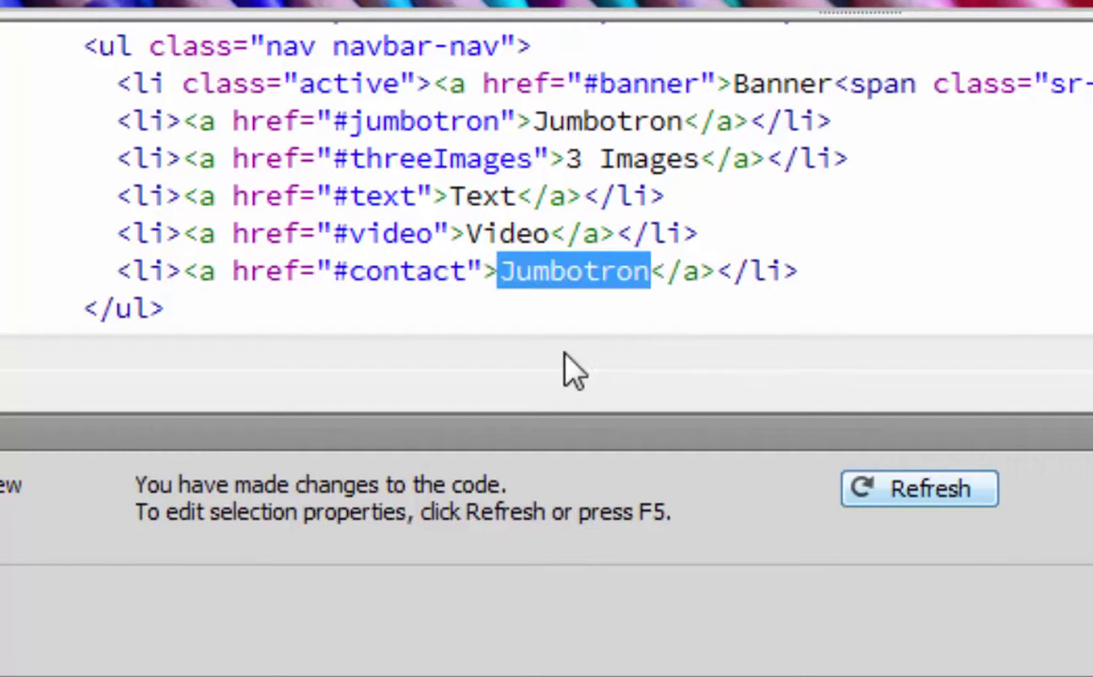
type("Conact")
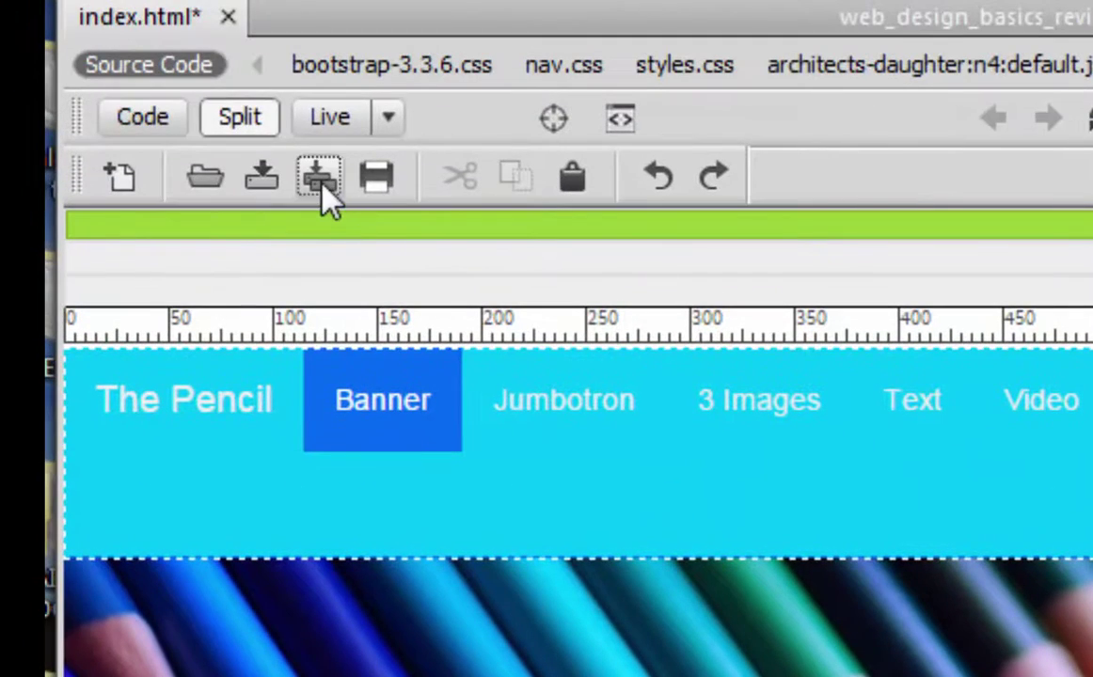
Save all open files and preview the page in Mozilla Firefox
left_click(319, 176)
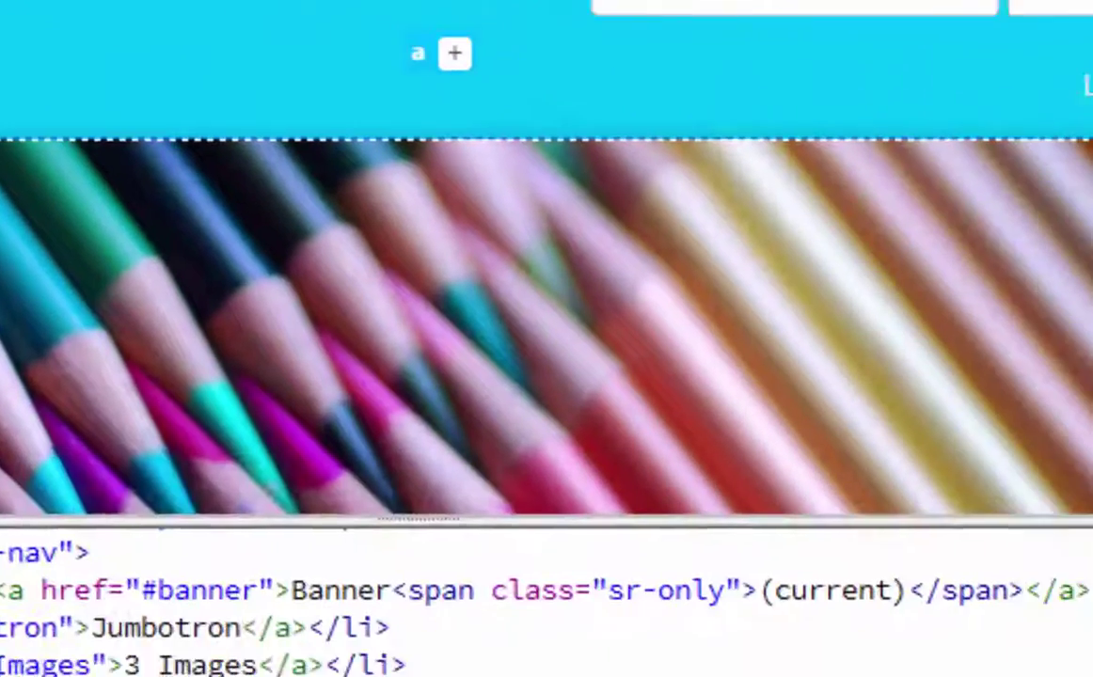
left_click(368, 358)
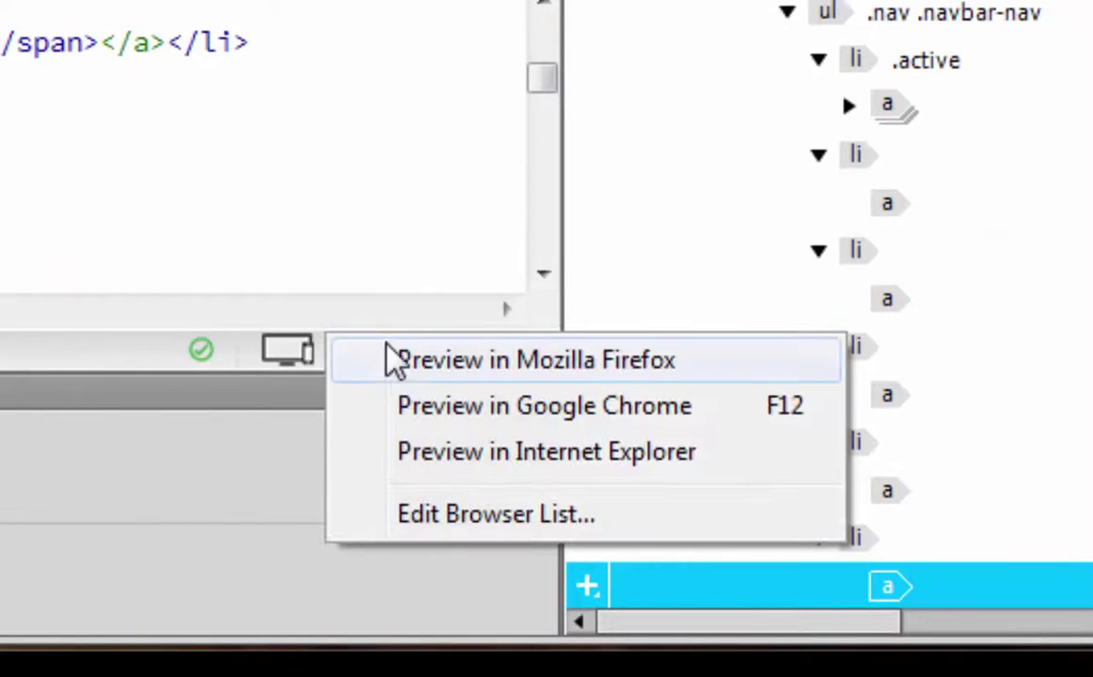
left_click(425, 367)
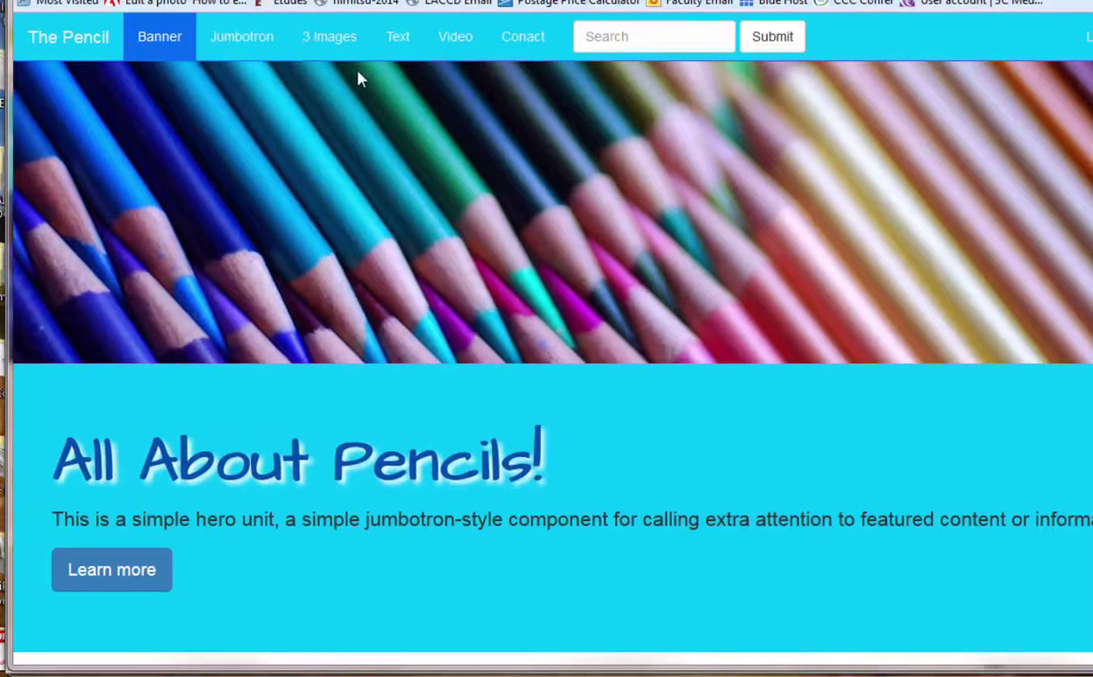
Test the Banner, Jumbotron, 3 Images, Text, Video and Conact navbar links to check the section each one jumps to
left_click(243, 46)
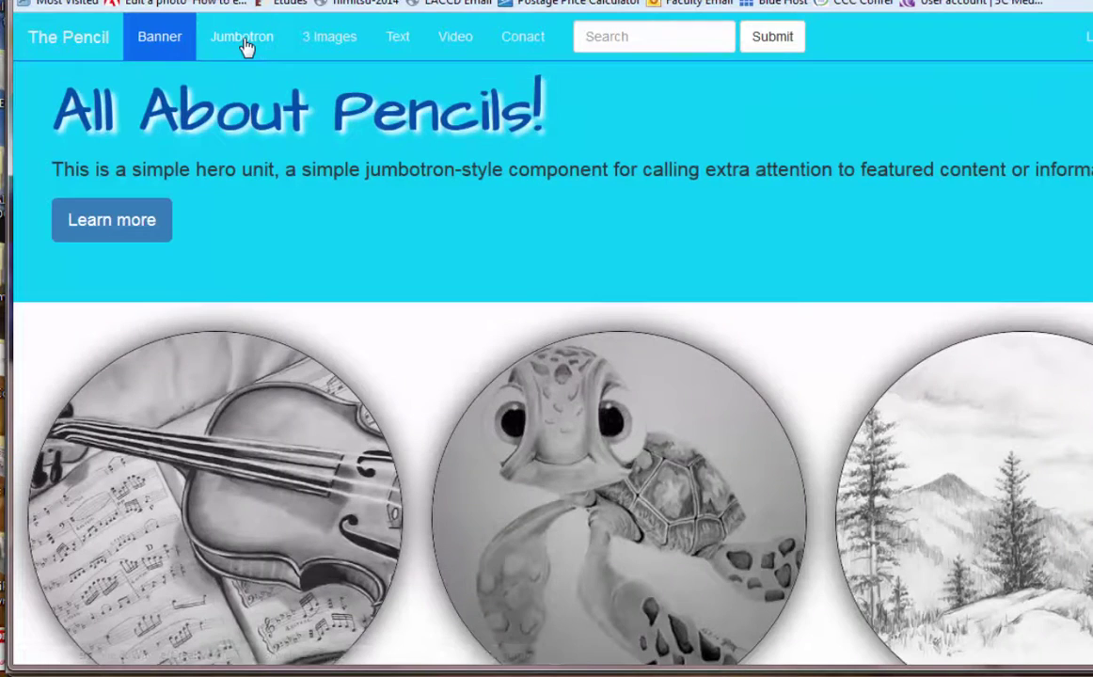
left_click(336, 46)
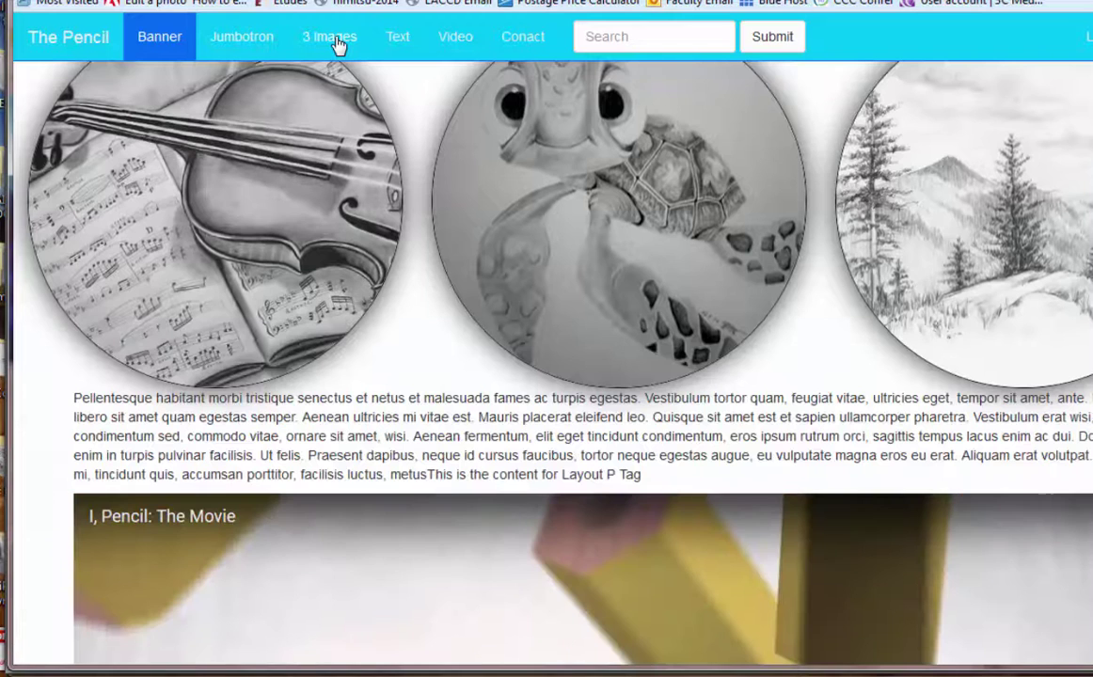
left_click(399, 42)
left_click(455, 41)
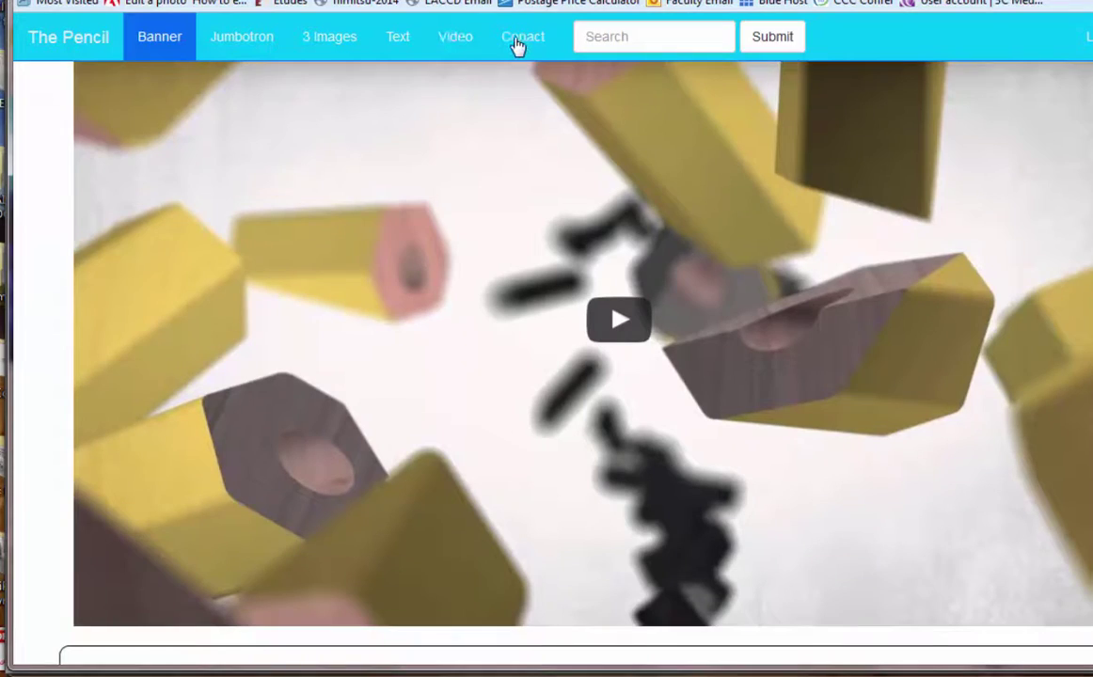
left_click(517, 42)
left_click(235, 42)
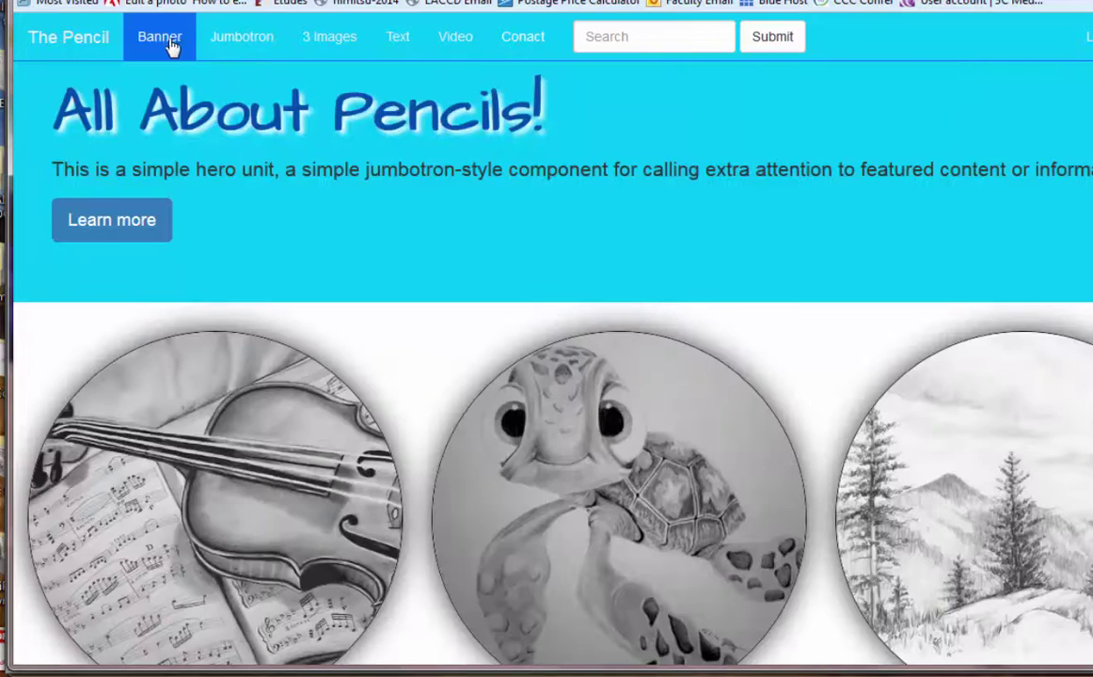
left_click(150, 43)
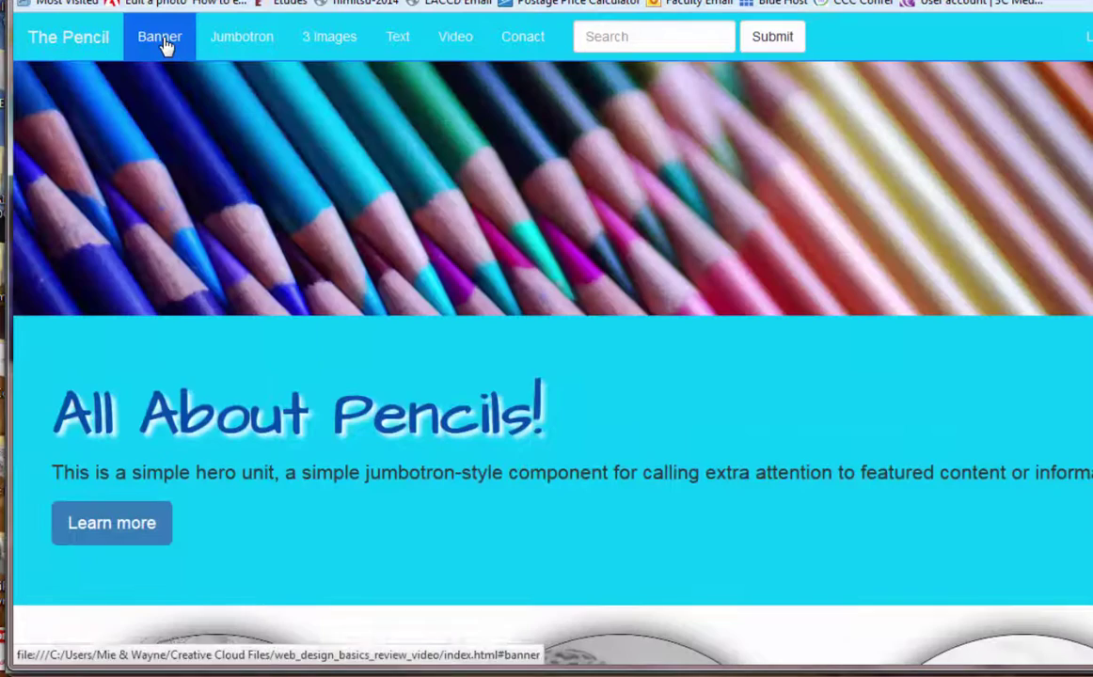
left_click(261, 41)
left_click(512, 41)
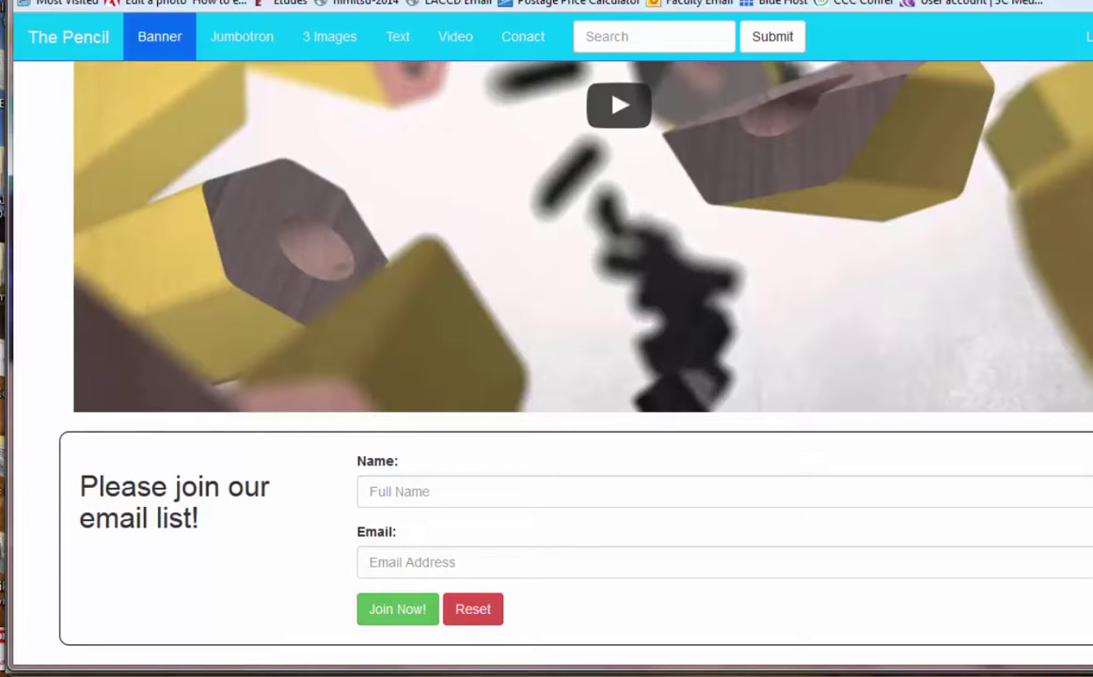
Search the web for "wlac computer summer computer class" and open the West Los Angeles College Summer Camp Home result
type("wlac computer su")
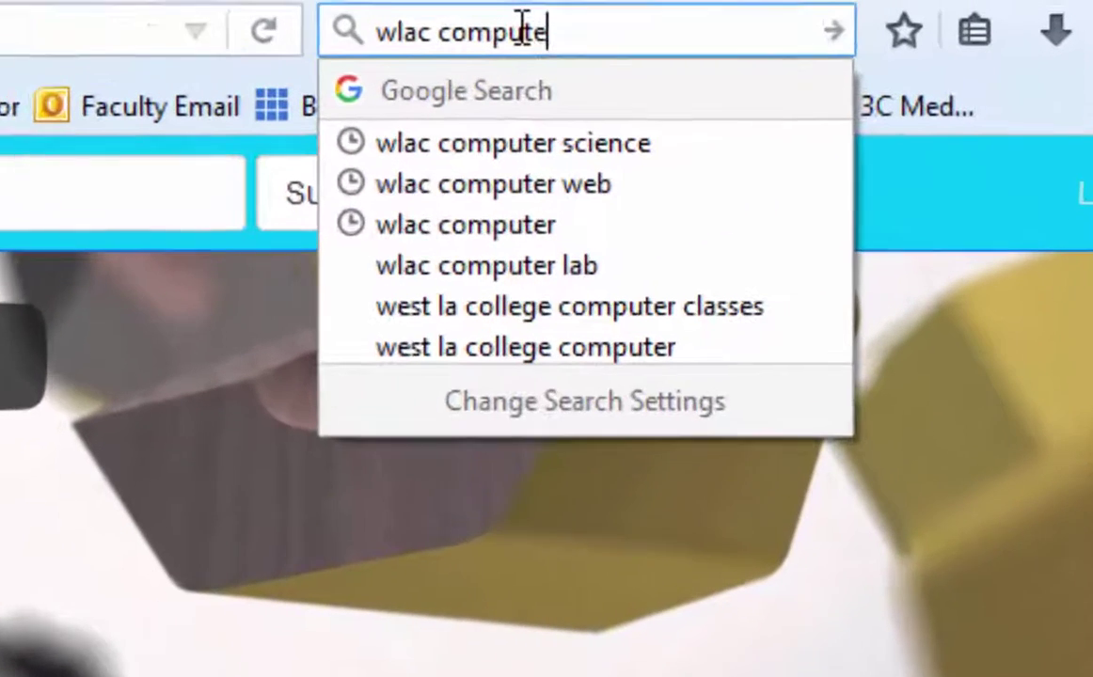
type("mmer computer ")
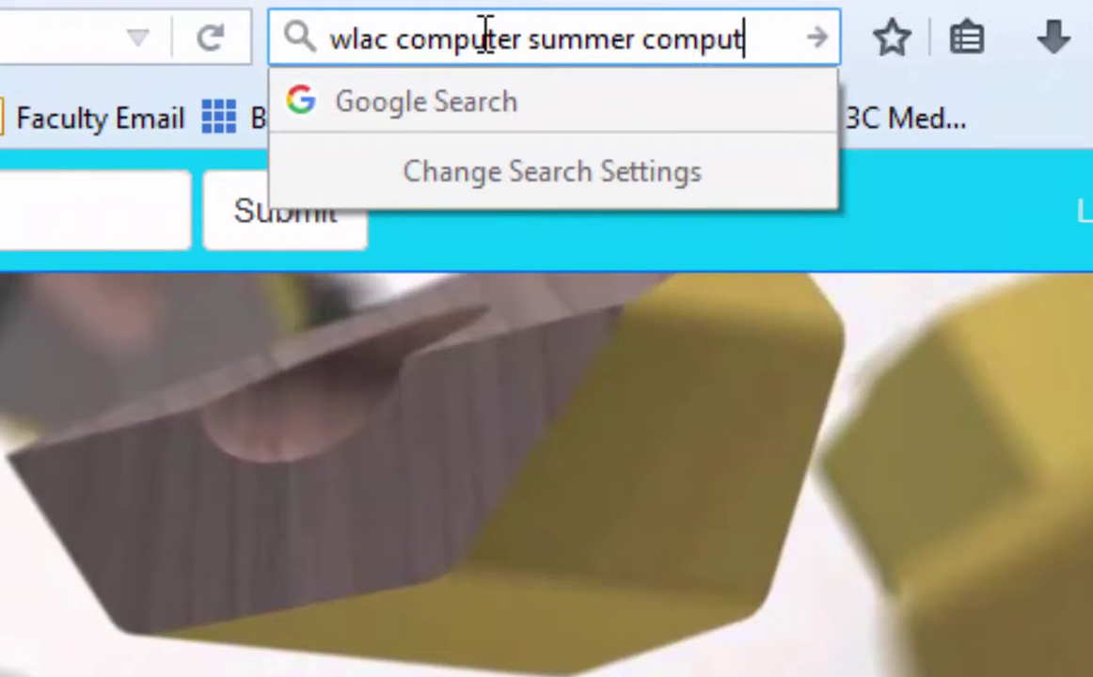
type("class")
key("Return")
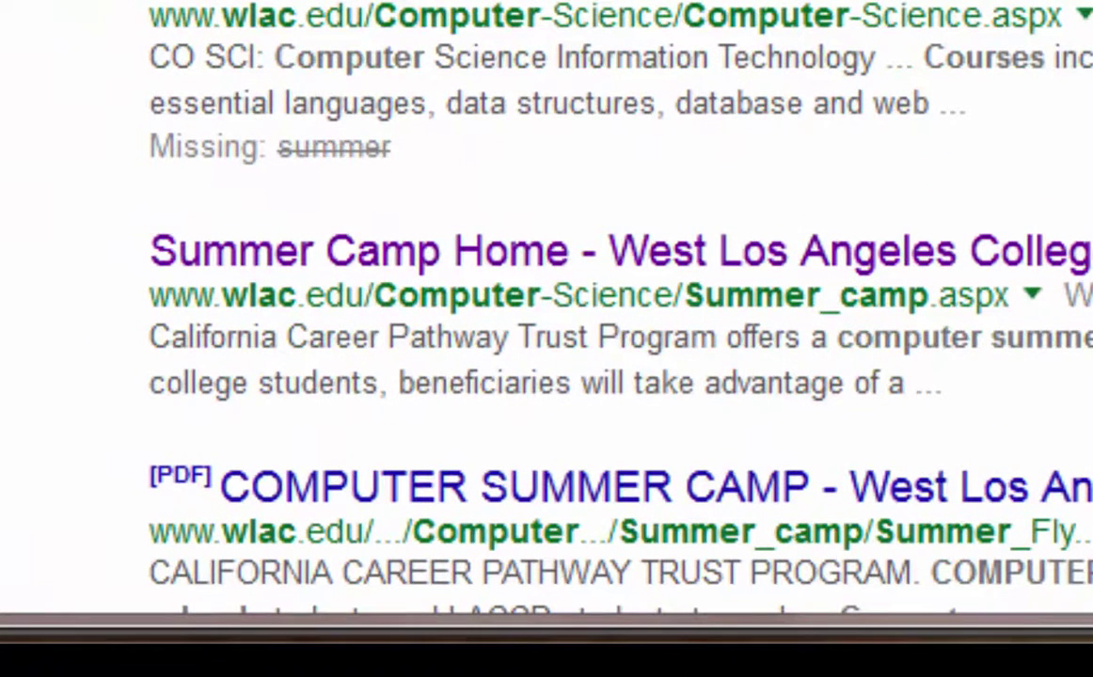
left_click(457, 262)
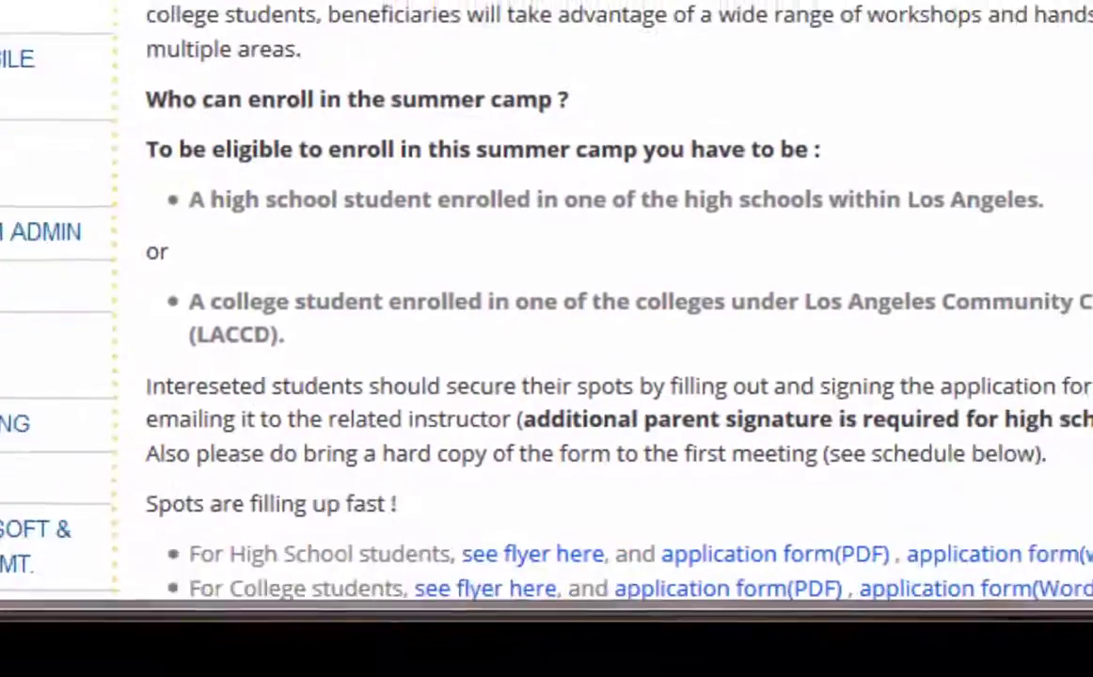
Open the additional information page for the Web Design Basics class and go down to its lower part
scroll(545, 300, "down", 5)
scroll(546, 301, "down", 6)
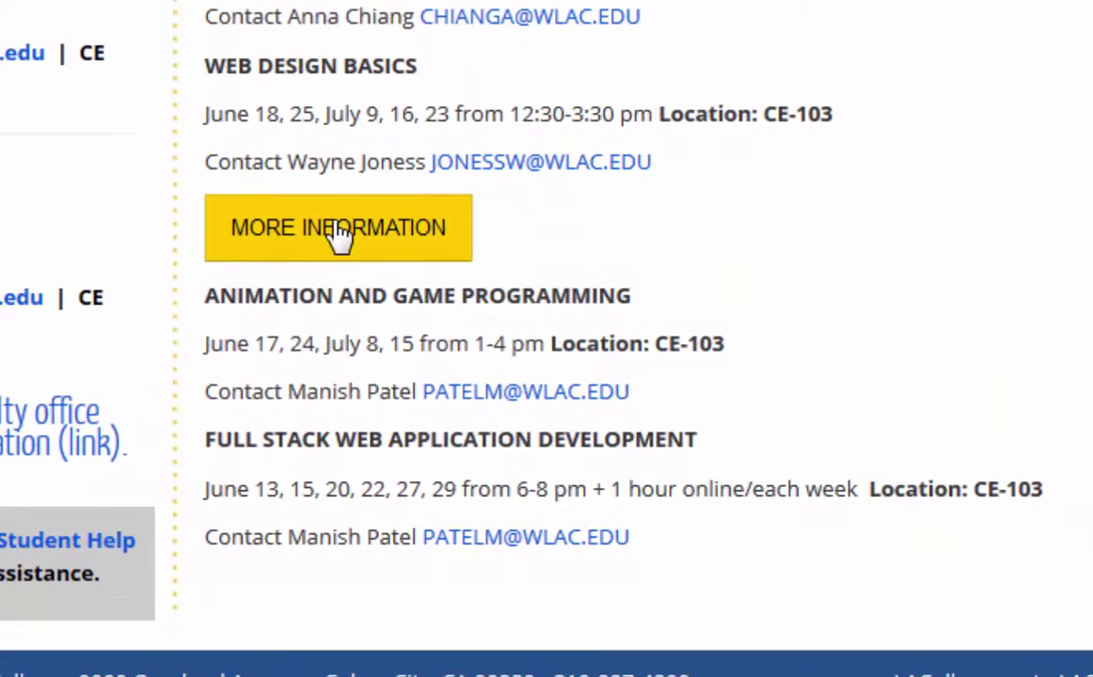
left_click(336, 228)
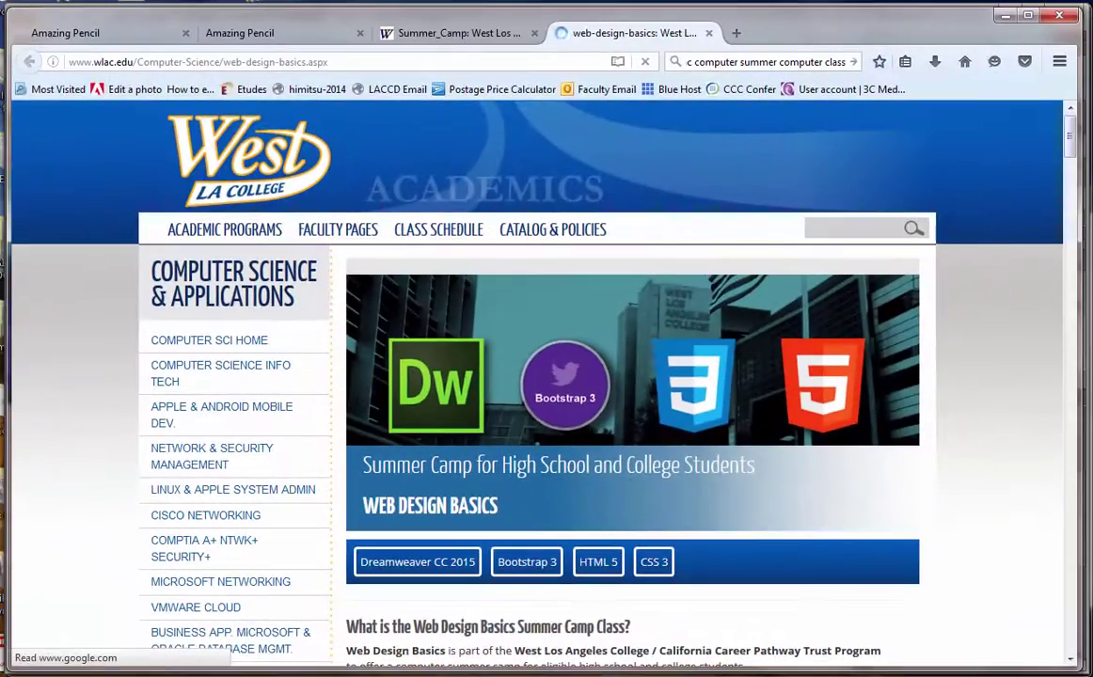
left_click_drag(1075, 147, 1060, 603)
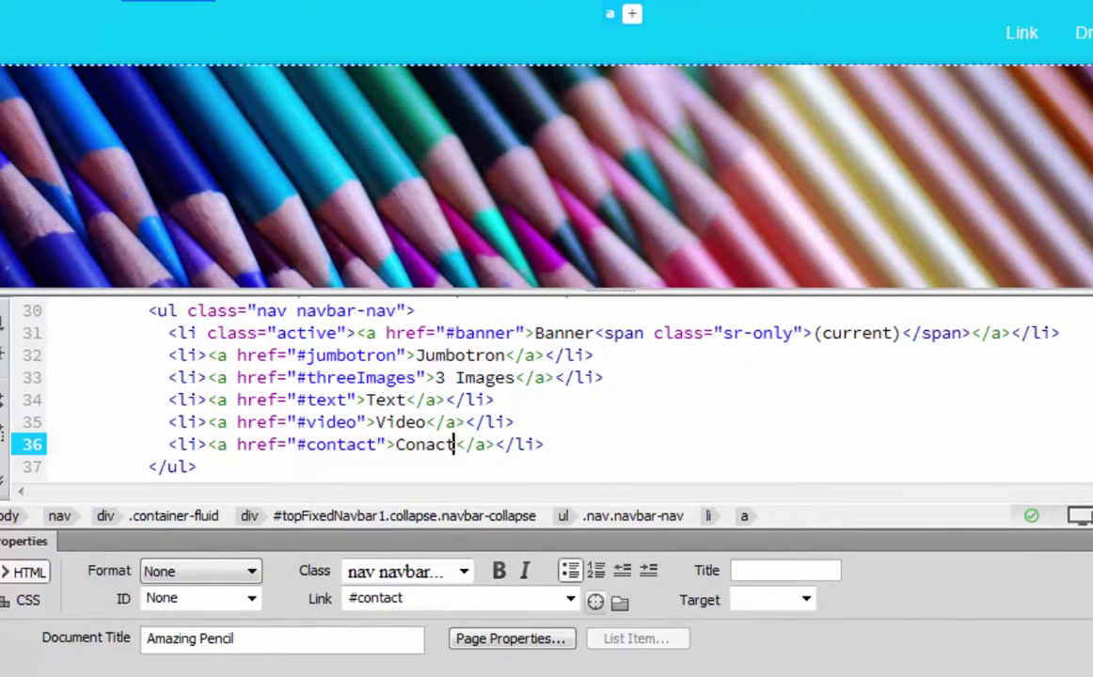
Switch back to Dreamweaver and locate the opening body tag of index.html in the code
scroll(545, 385, "up", 3)
scroll(545, 385, "up", 2)
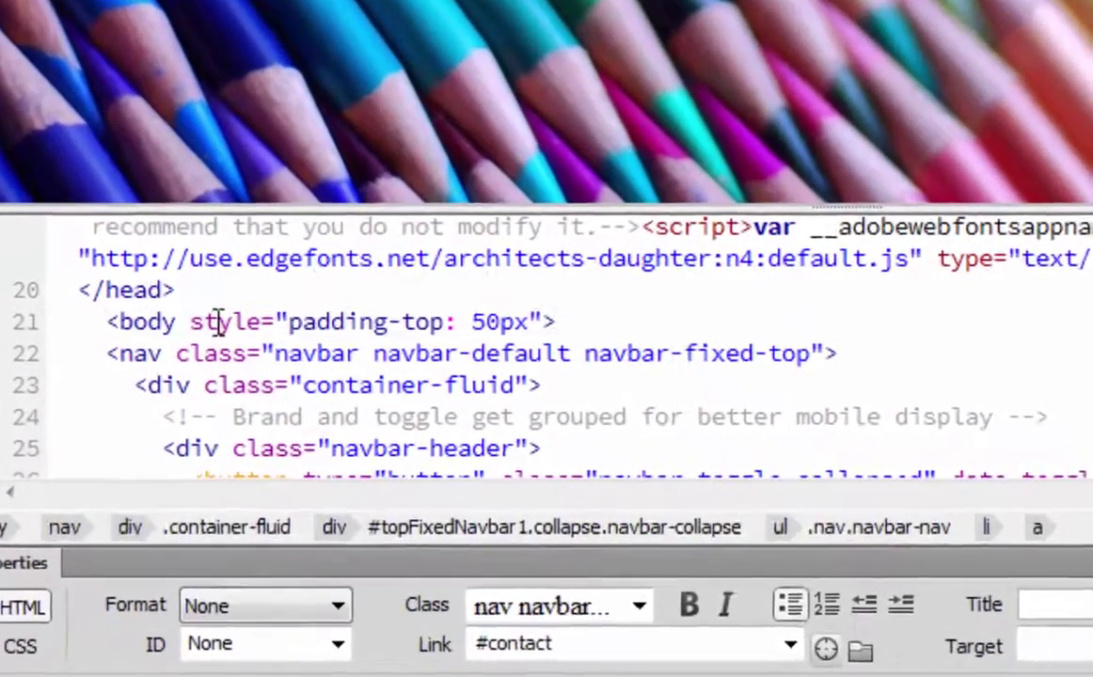
left_click(207, 344)
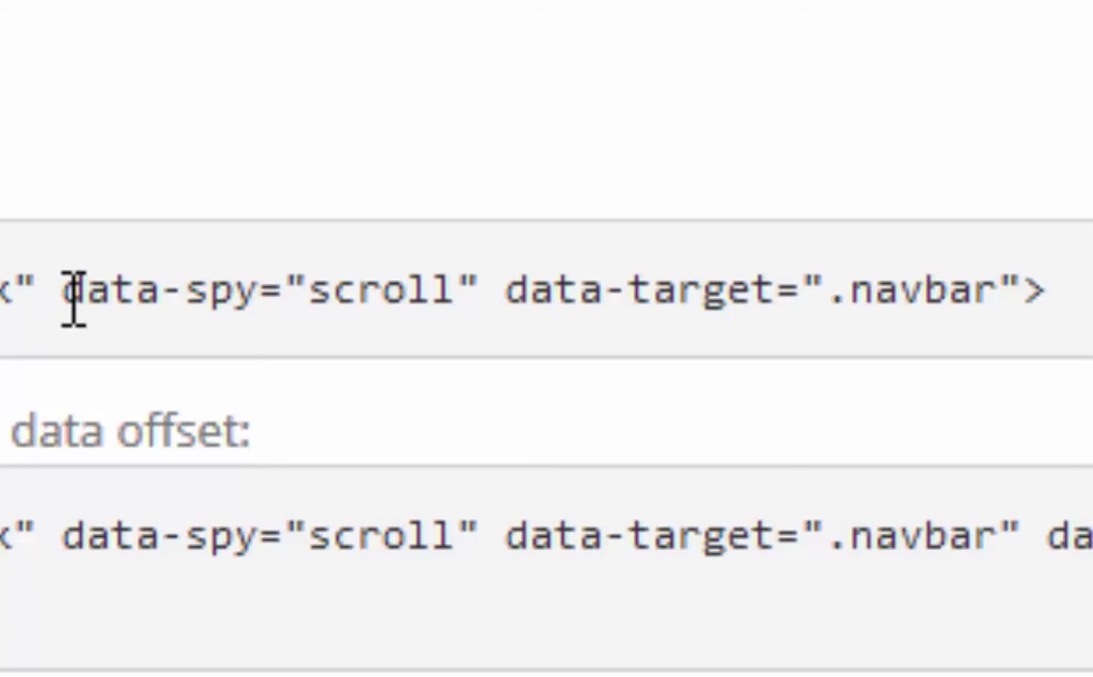
Copy the attributes data-spy="scroll" data-target=".navbar" from the class page's first body tag example and return to Dreamweaver
left_click_drag(62, 292, 1025, 285)
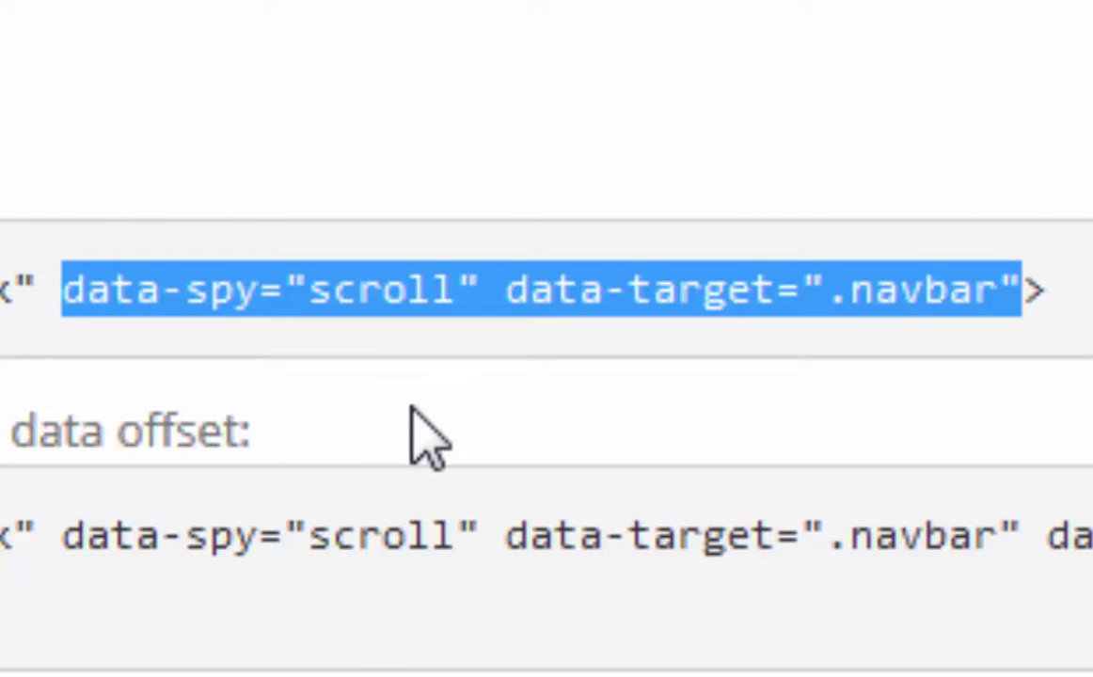
right_click(566, 292)
left_click(651, 344)
key("alt+Tab")
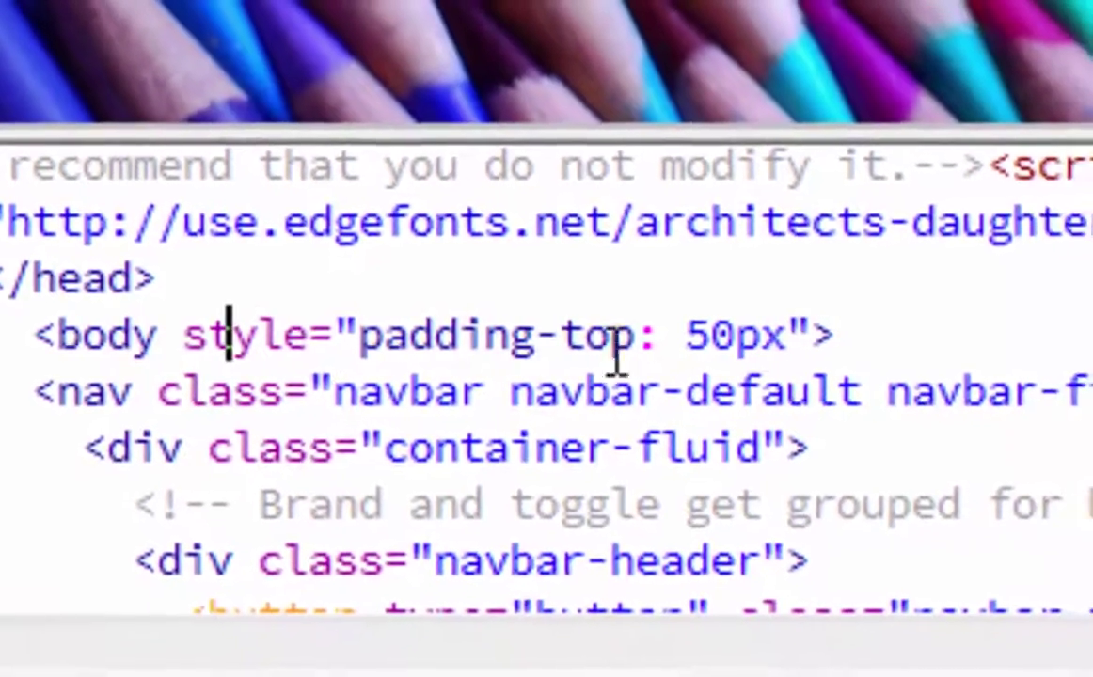
Paste the copied data-spy and data-target attributes into the body tag after the padding-top style and refresh the code changes
left_click(826, 336)
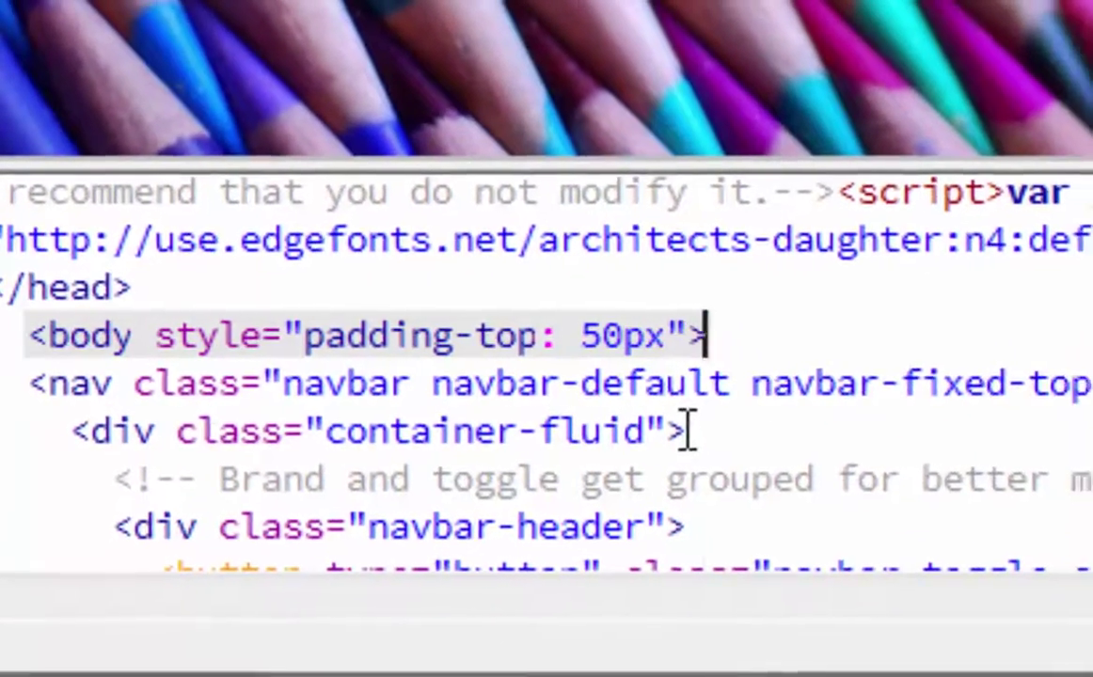
key("Left")
key("ctrl+v")
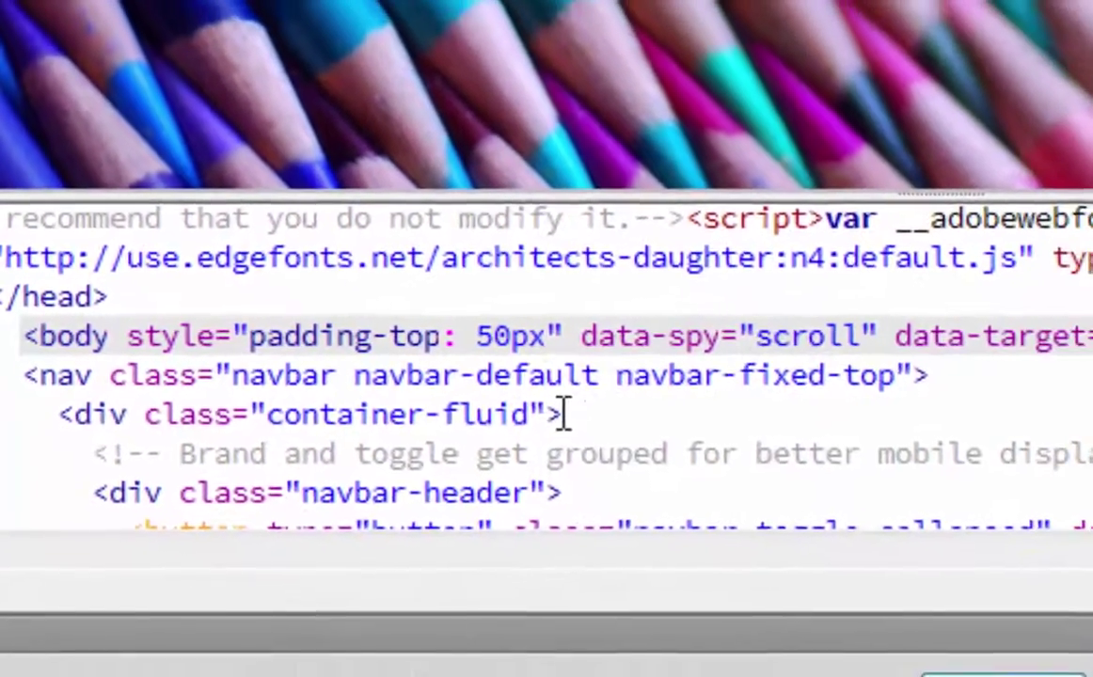
key("F5")
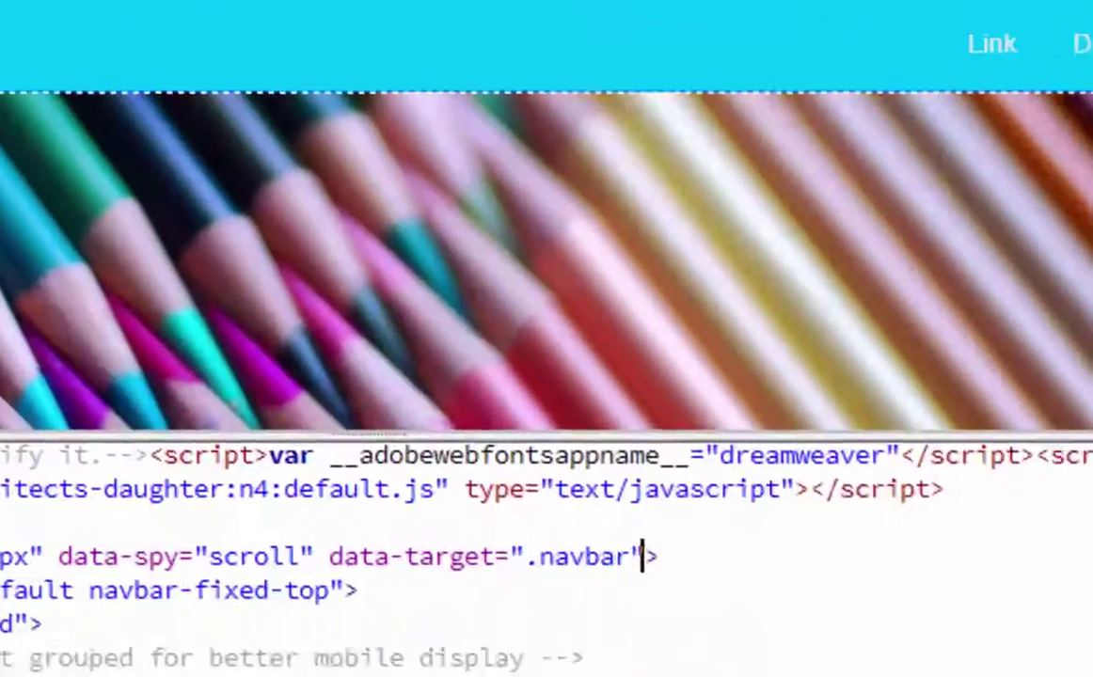
Preview the page in Mozilla Firefox and scroll through its sections to check which navbar link is highlighted
left_click(687, 407)
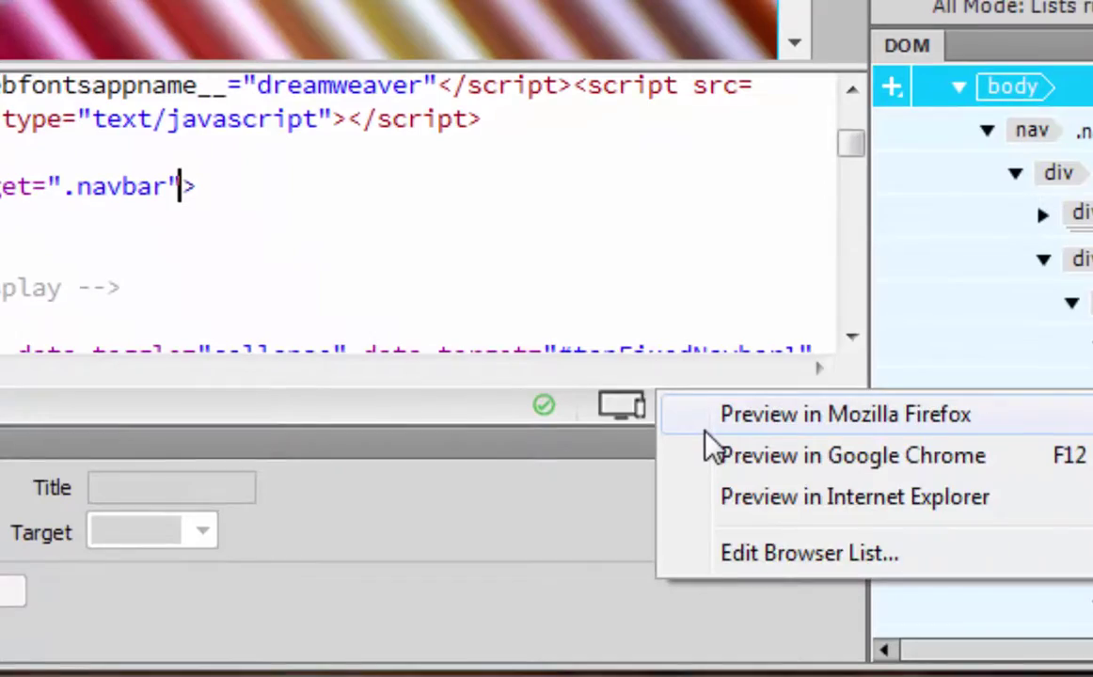
left_click(707, 434)
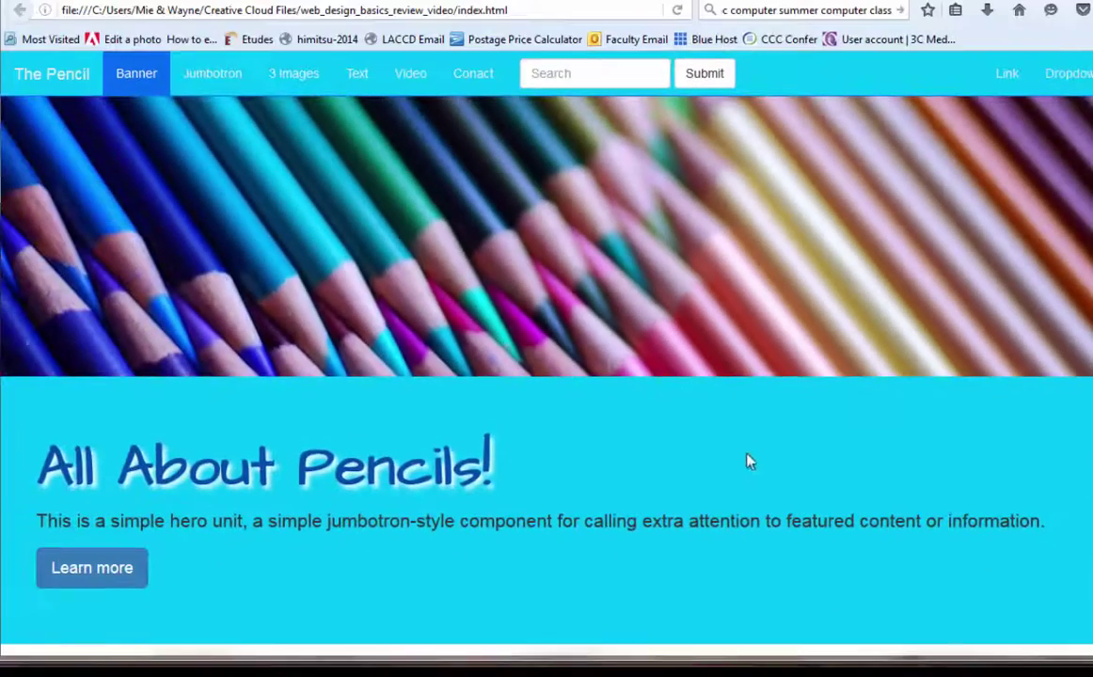
scroll(546, 376, "down", 5)
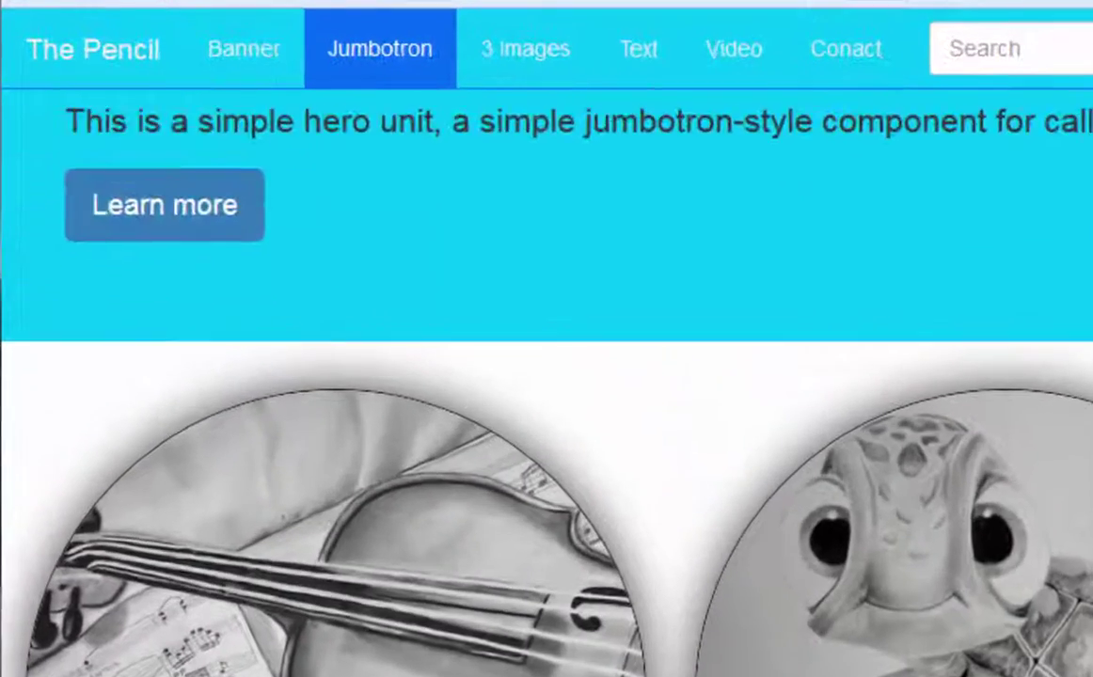
scroll(546, 376, "down", 3)
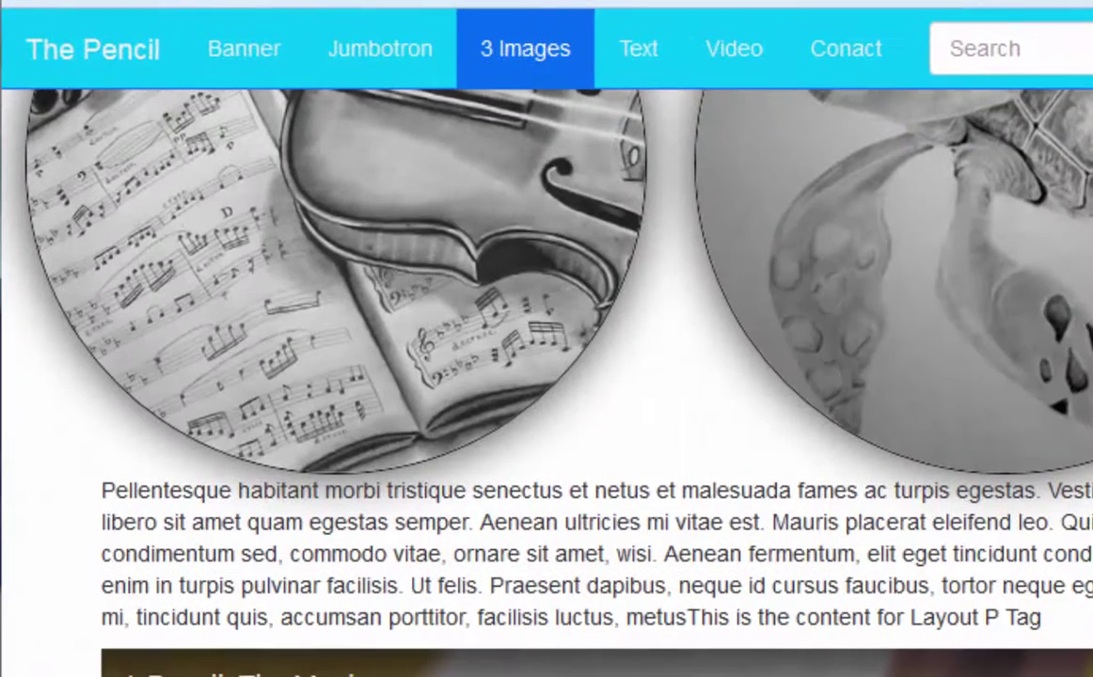
scroll(546, 376, "down", 5)
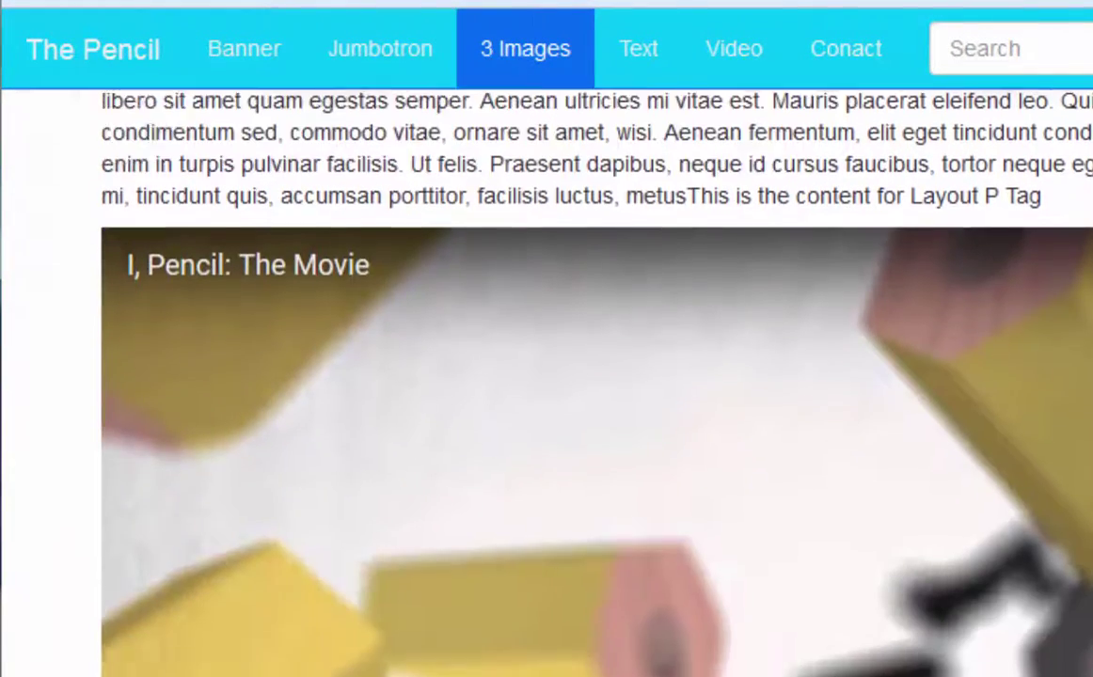
scroll(546, 376, "up", 2)
scroll(547, 376, "down", 2)
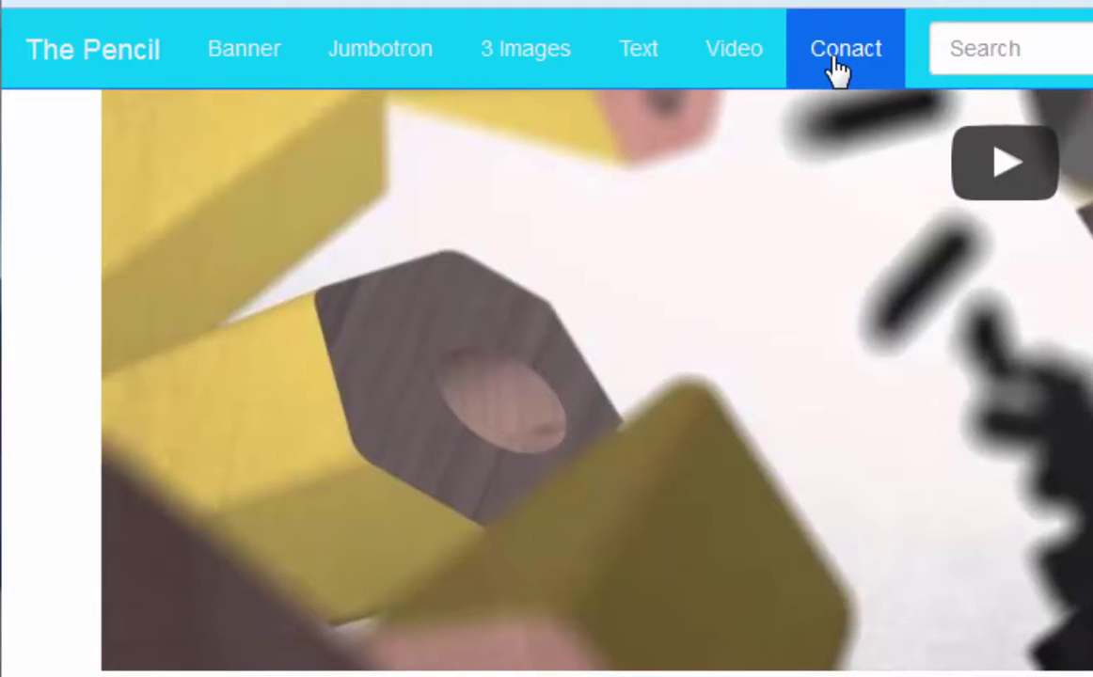
Follow the 3 Images, Text and Video navbar links to check the jump and highlight of each
left_click(519, 51)
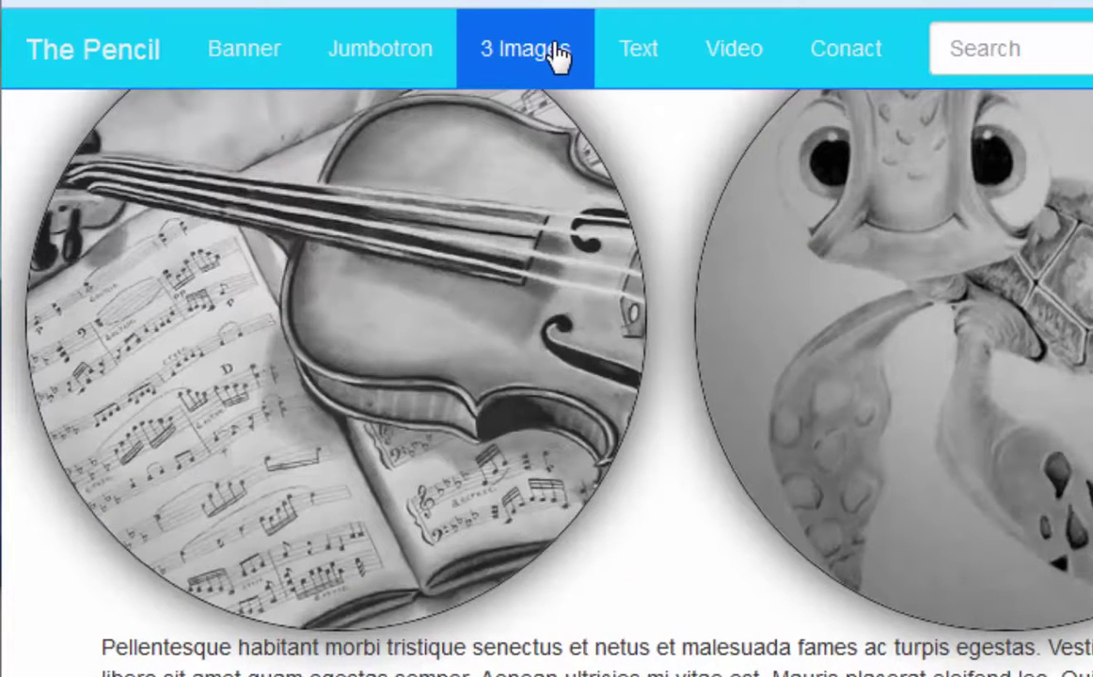
left_click(638, 51)
left_click(729, 52)
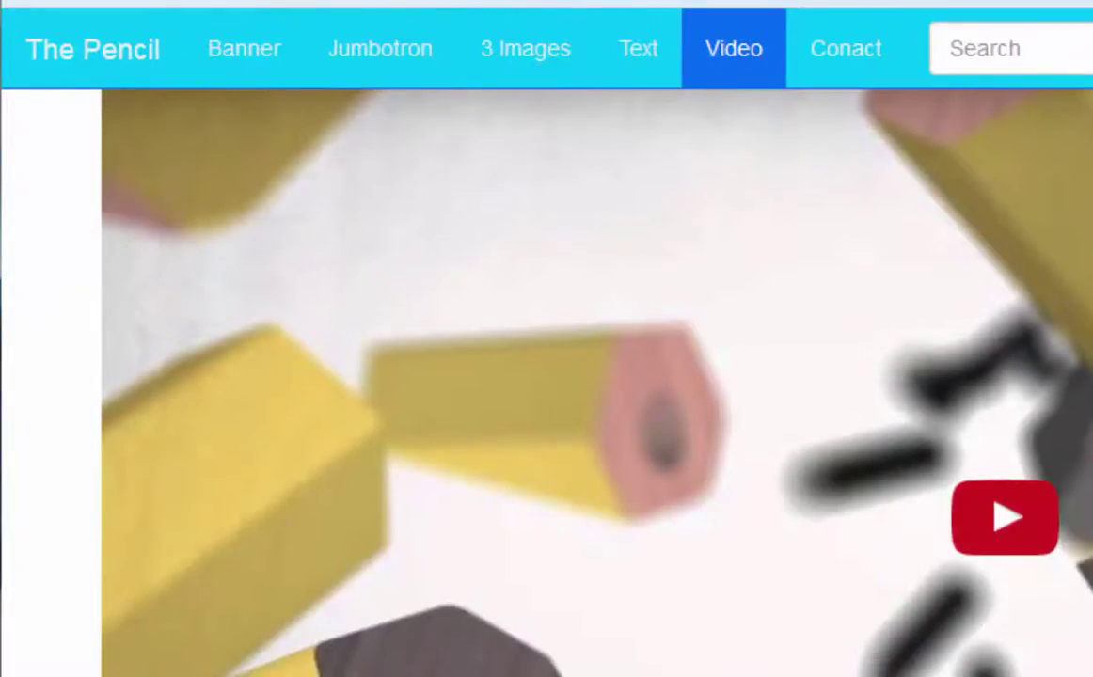
Reload the Amazing Pencil preview and scroll between the images, text and video to check when the navbar highlight changes
scroll(545, 376, "up", 3)
scroll(546, 376, "down", 2)
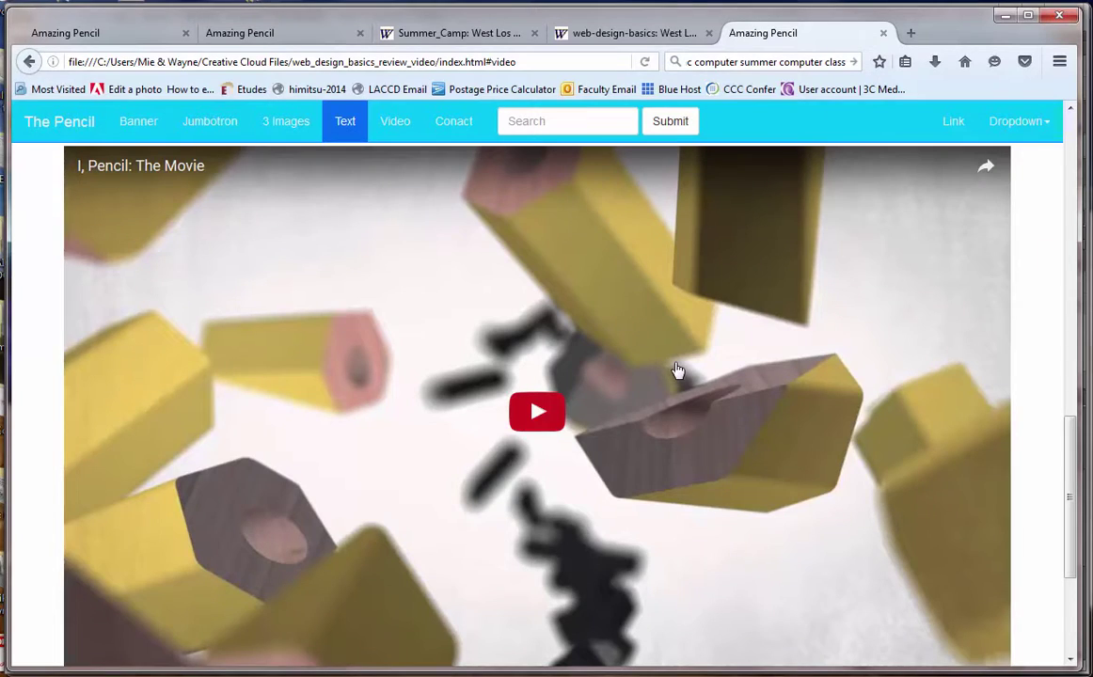
key("F5")
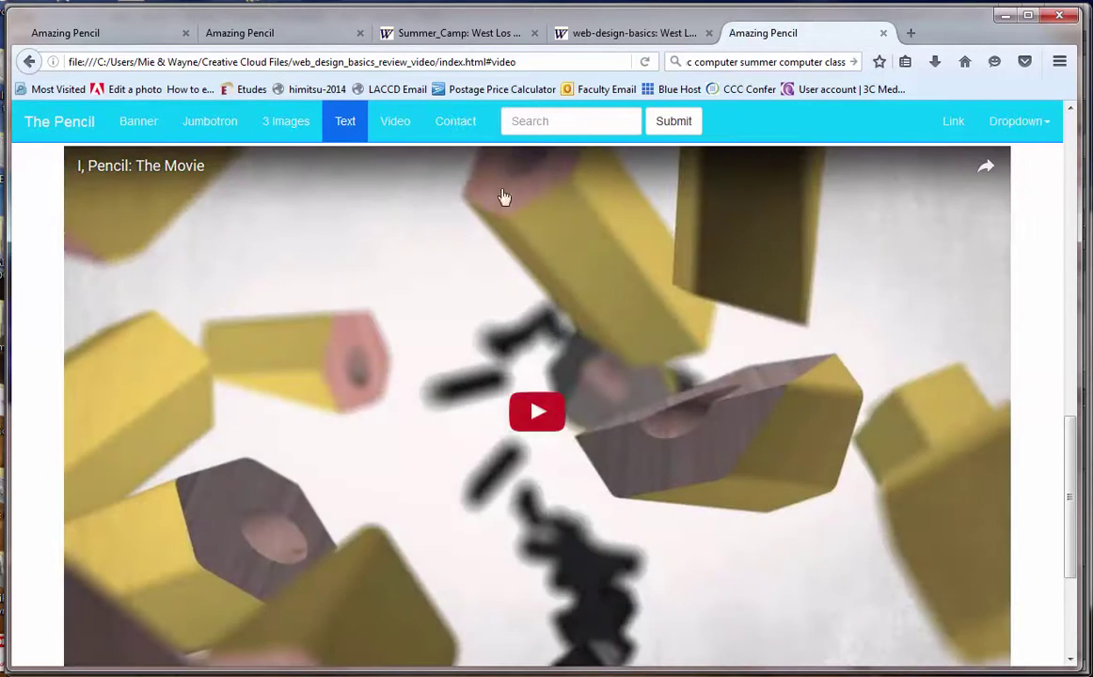
left_click_drag(1068, 458, 1068, 406)
scroll(1068, 406, "down", 2)
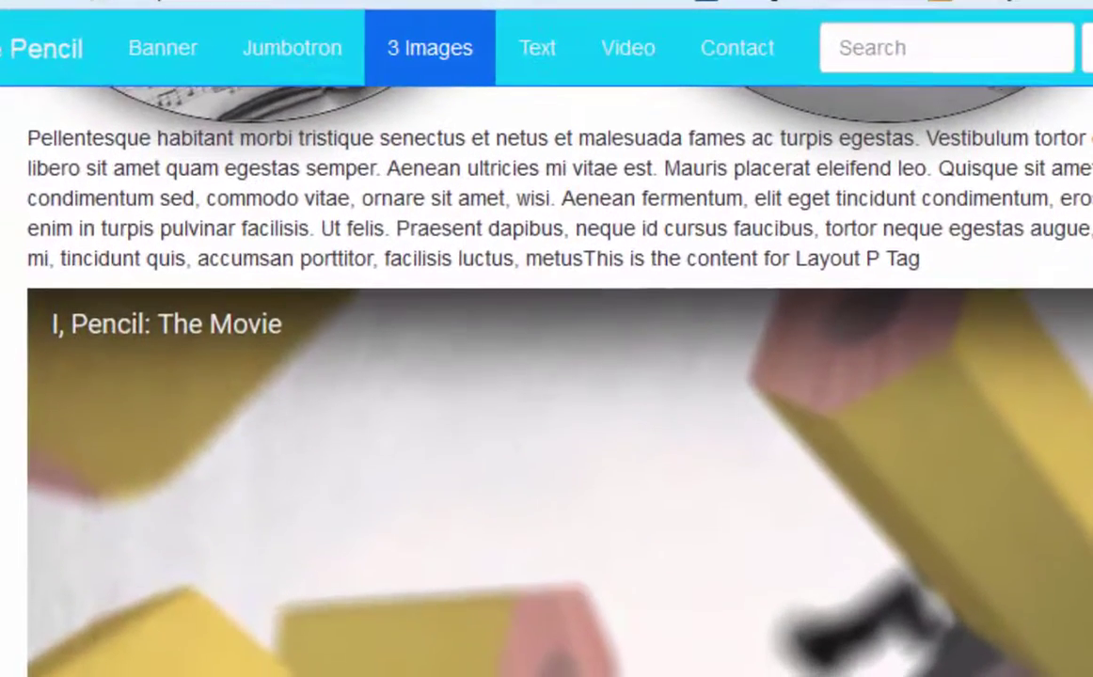
scroll(508, 376, "down", 2)
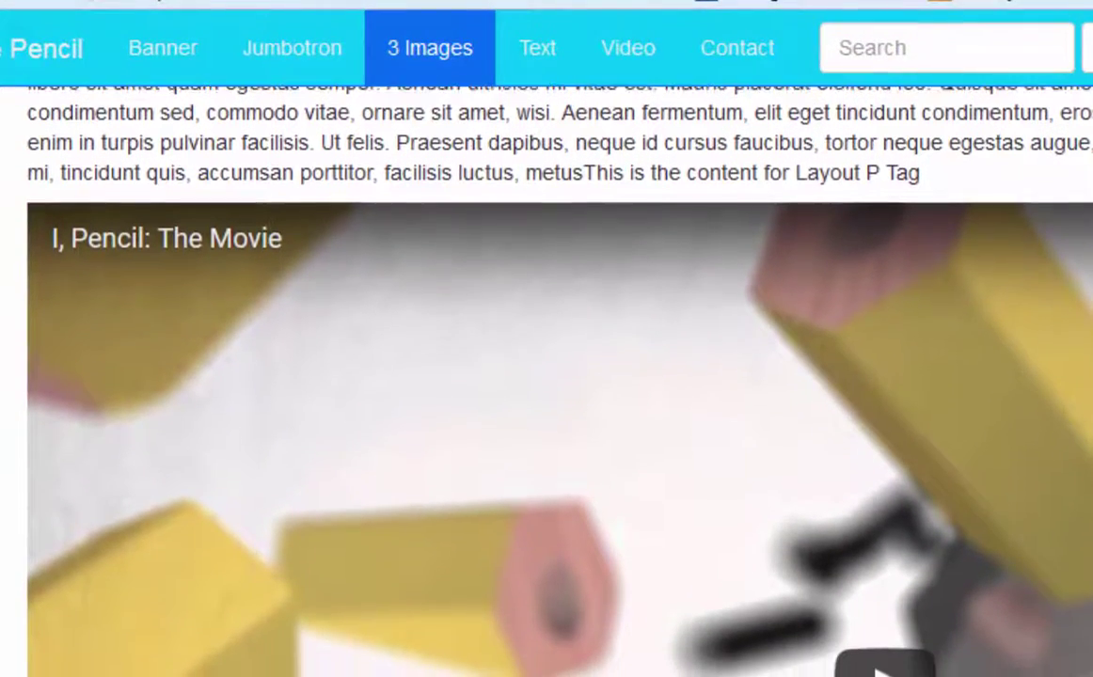
scroll(546, 376, "up", 1)
scroll(546, 376, "down", 1)
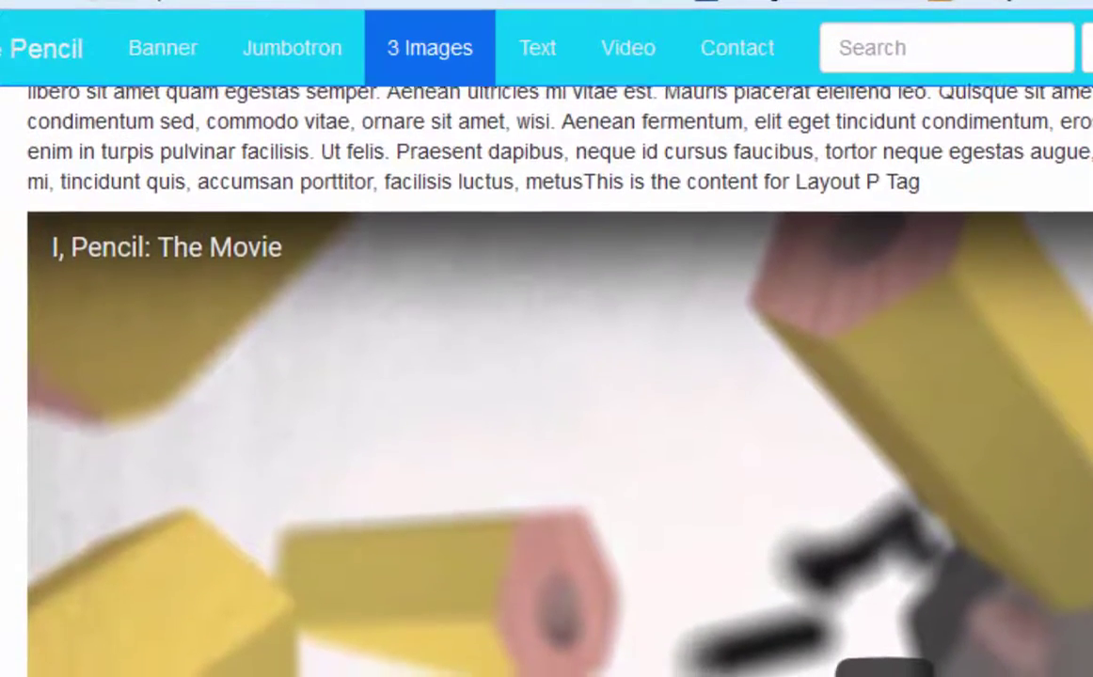
scroll(546, 376, "up", 1)
scroll(507, 376, "down", 1)
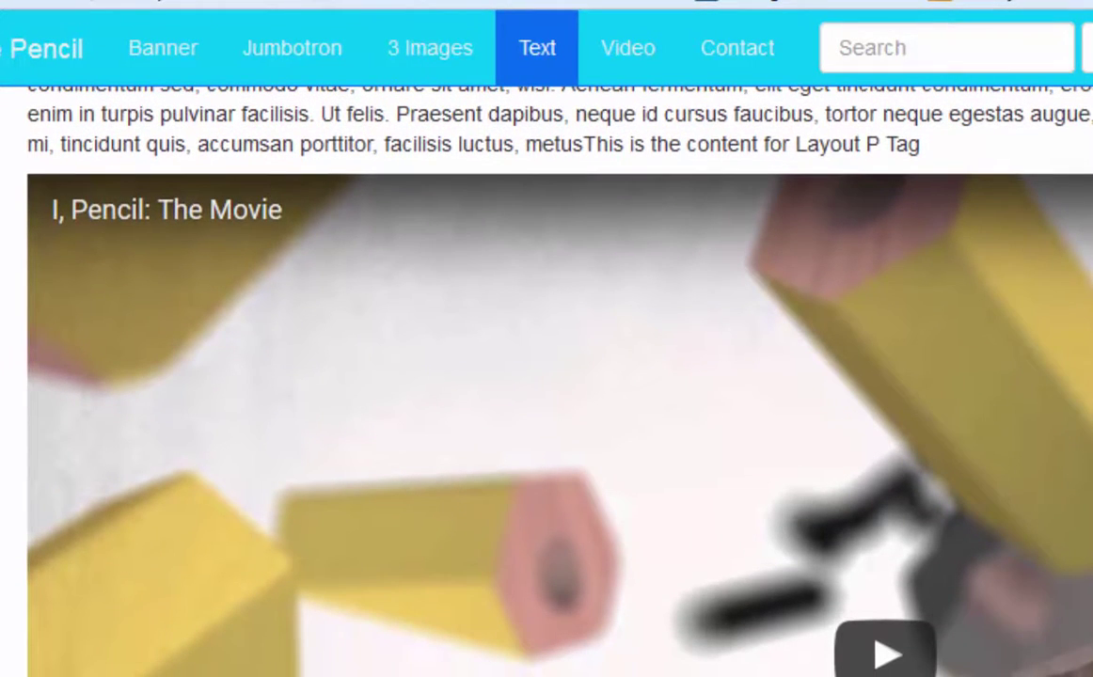
scroll(508, 376, "up", 3)
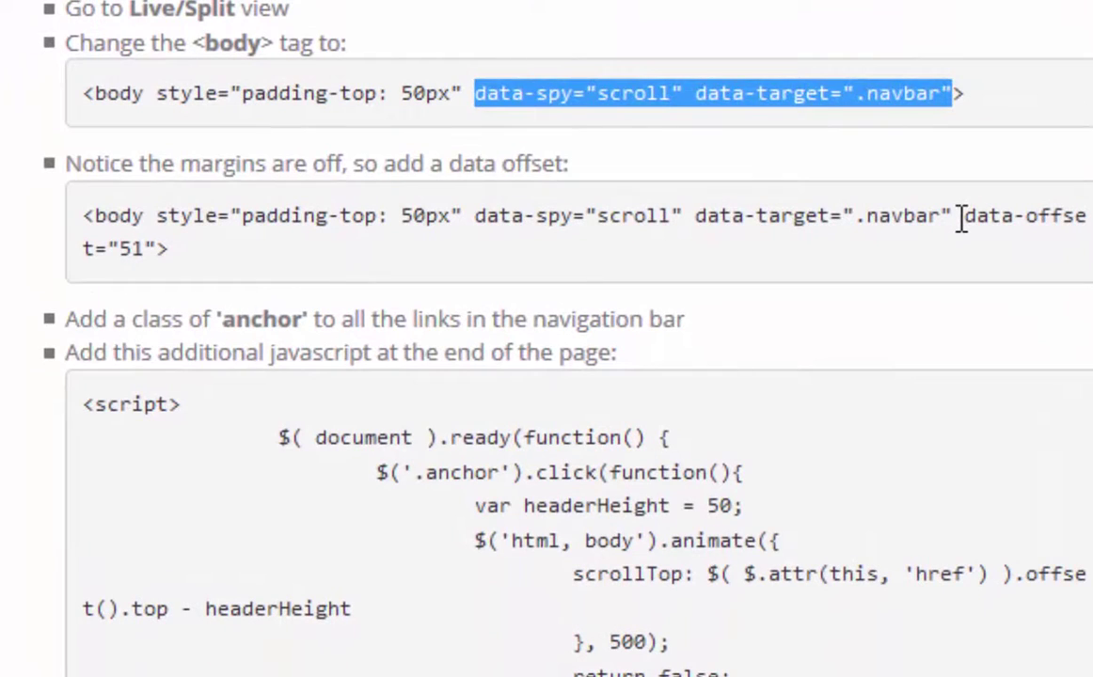
Copy the attribute data-offset="51" from the class page's second body tag example and return to Dreamweaver
left_click(911, 231)
left_click_drag(954, 216, 155, 249)
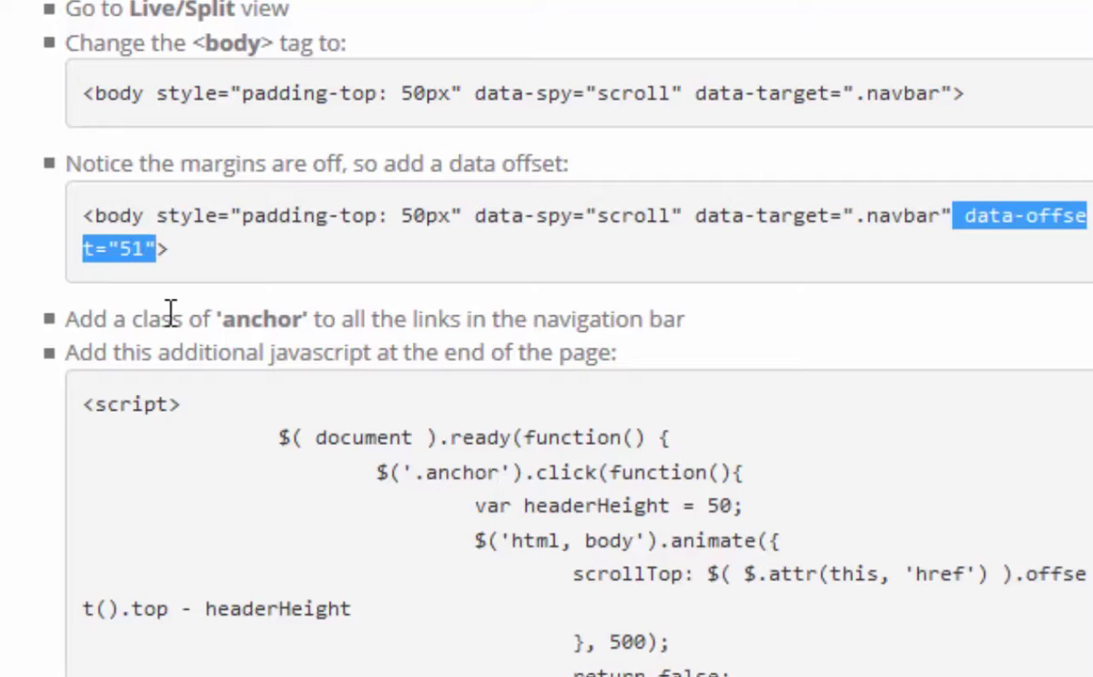
right_click(985, 216)
left_click(1004, 246)
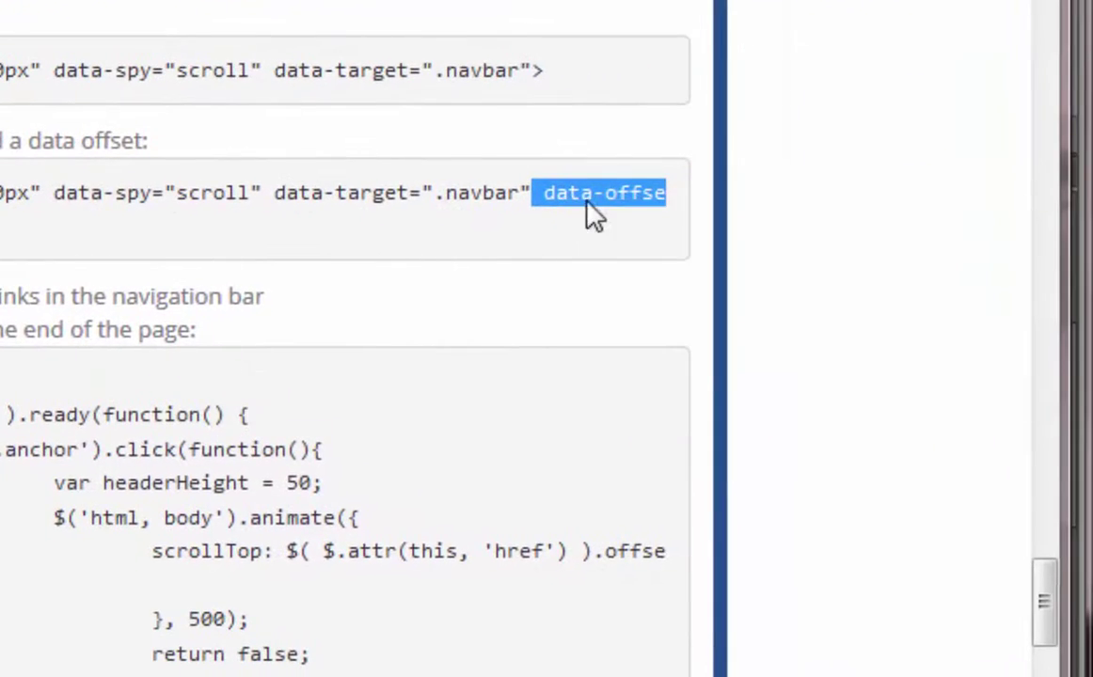
key("alt+Tab")
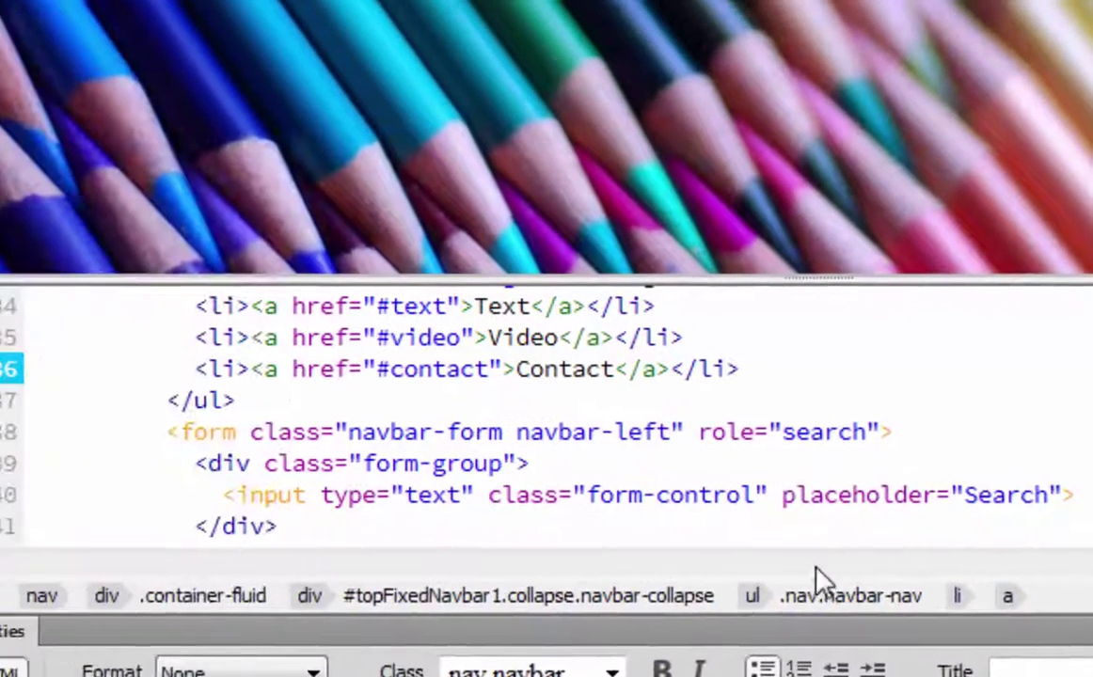
Paste data-offset="51" into the body tag after data-target=".navbar" and remove the extra space before it
scroll(546, 418, "up", 3)
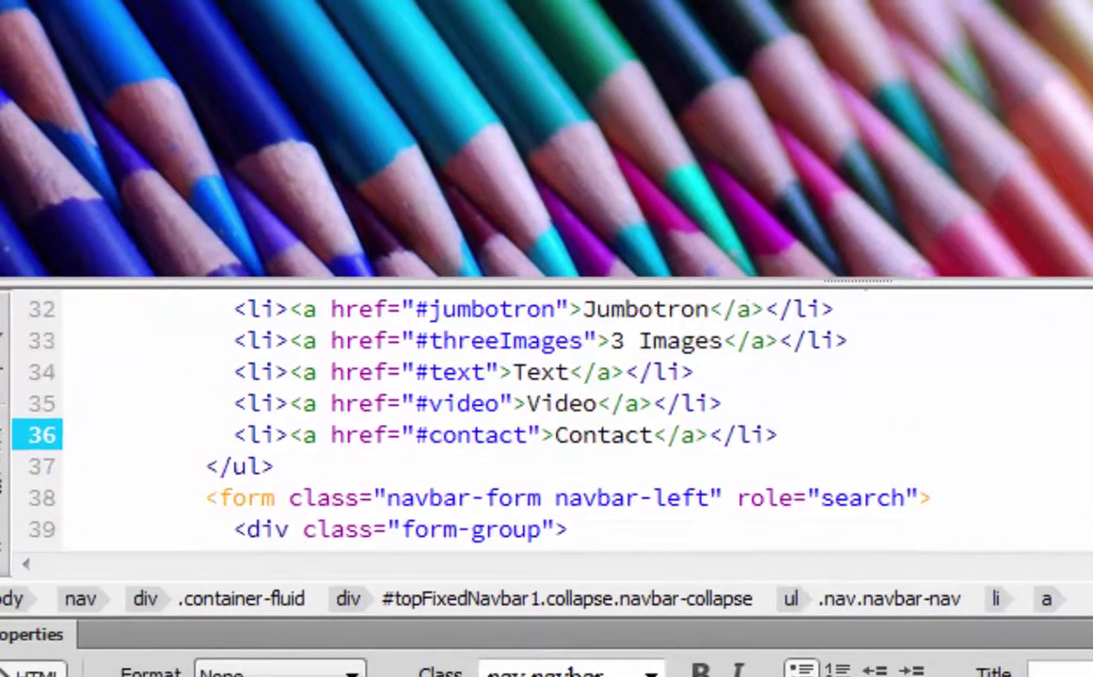
scroll(545, 418, "up", 3)
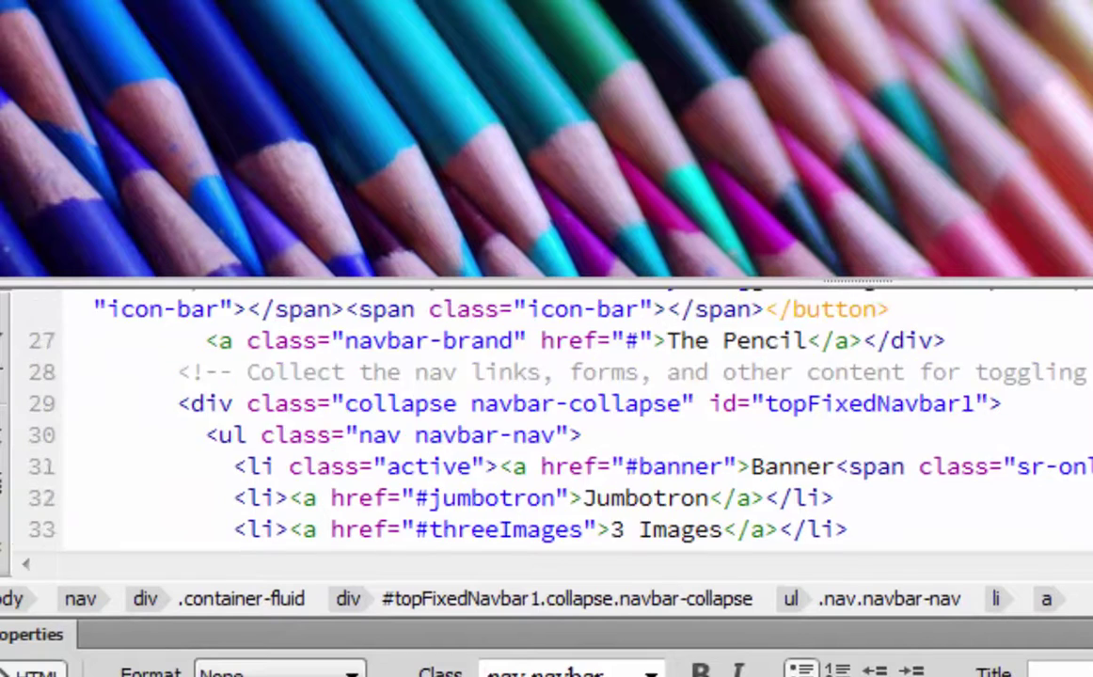
scroll(545, 419, "up", 1)
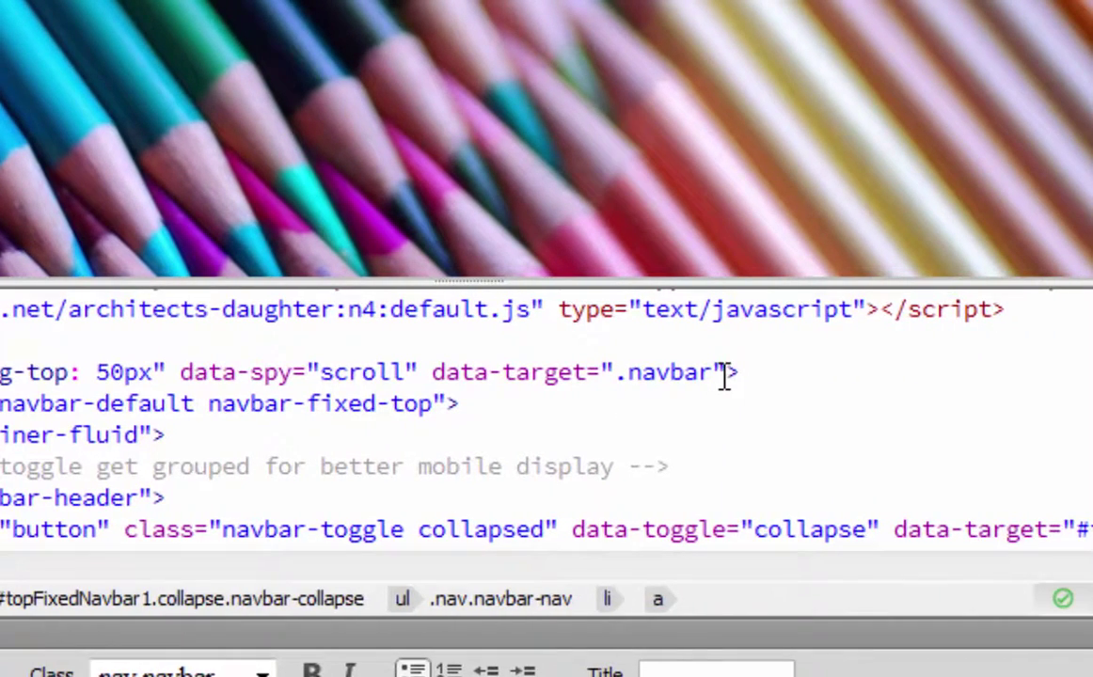
left_click(725, 375)
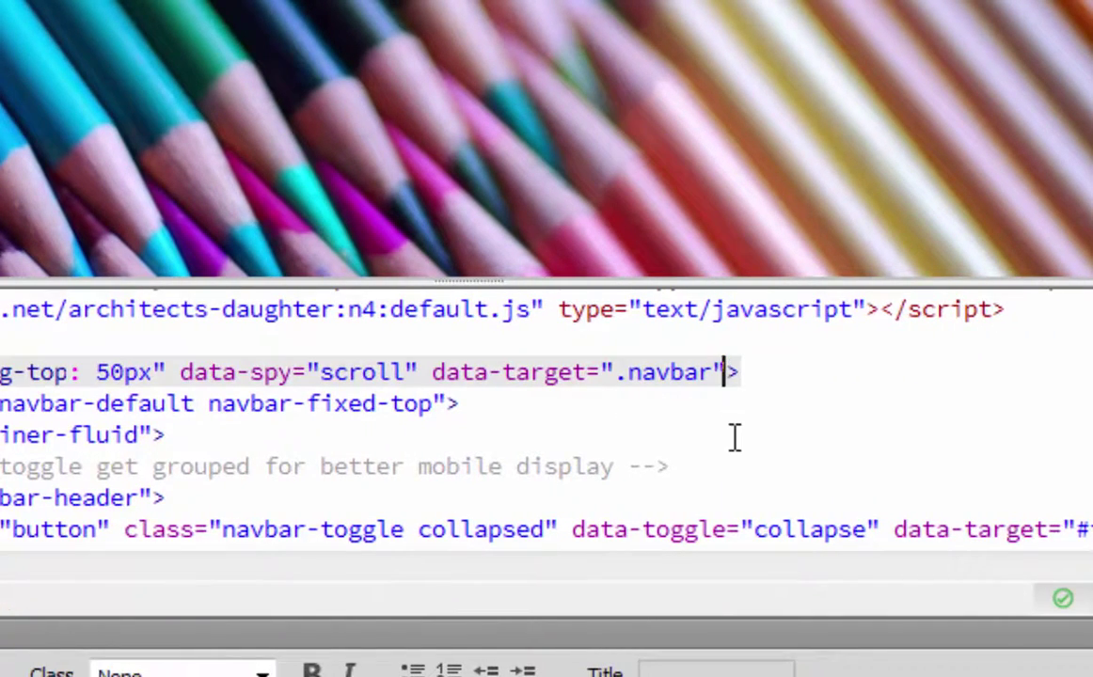
type("data-offset=\"51")
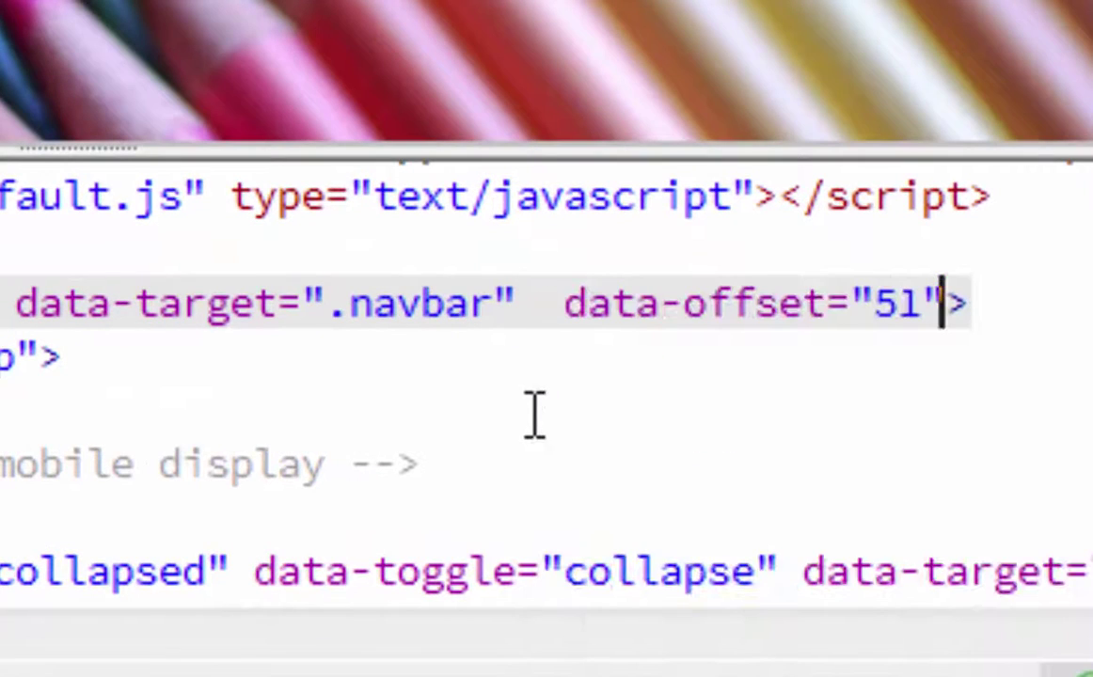
left_click(563, 304)
key("BackSpace")
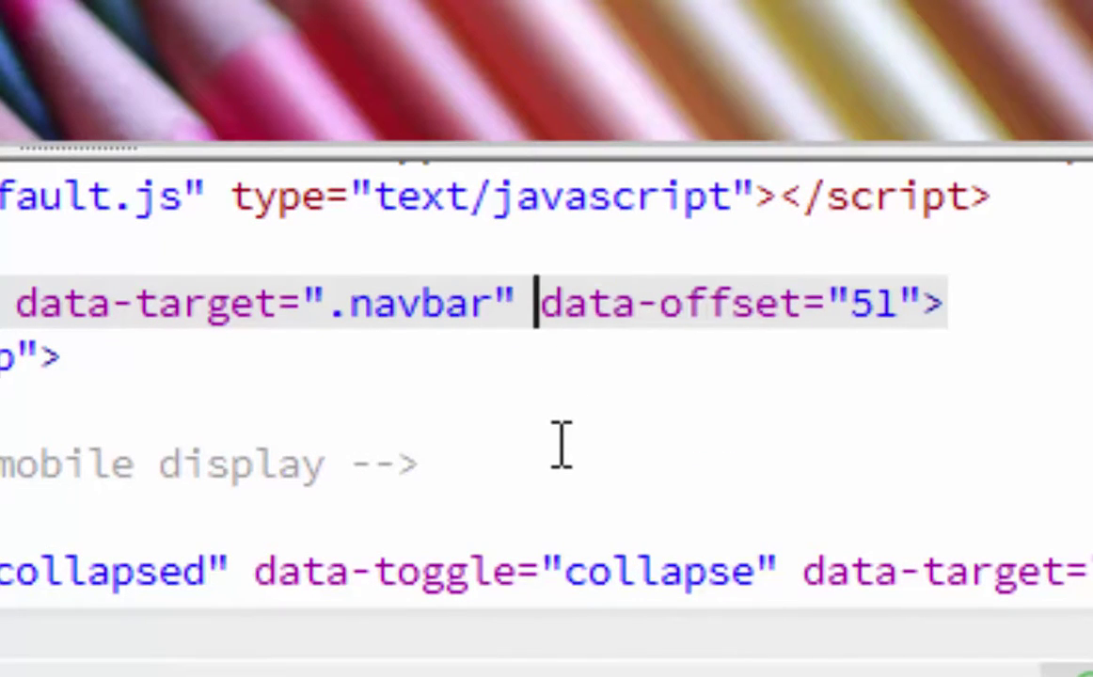
left_click(683, 407)
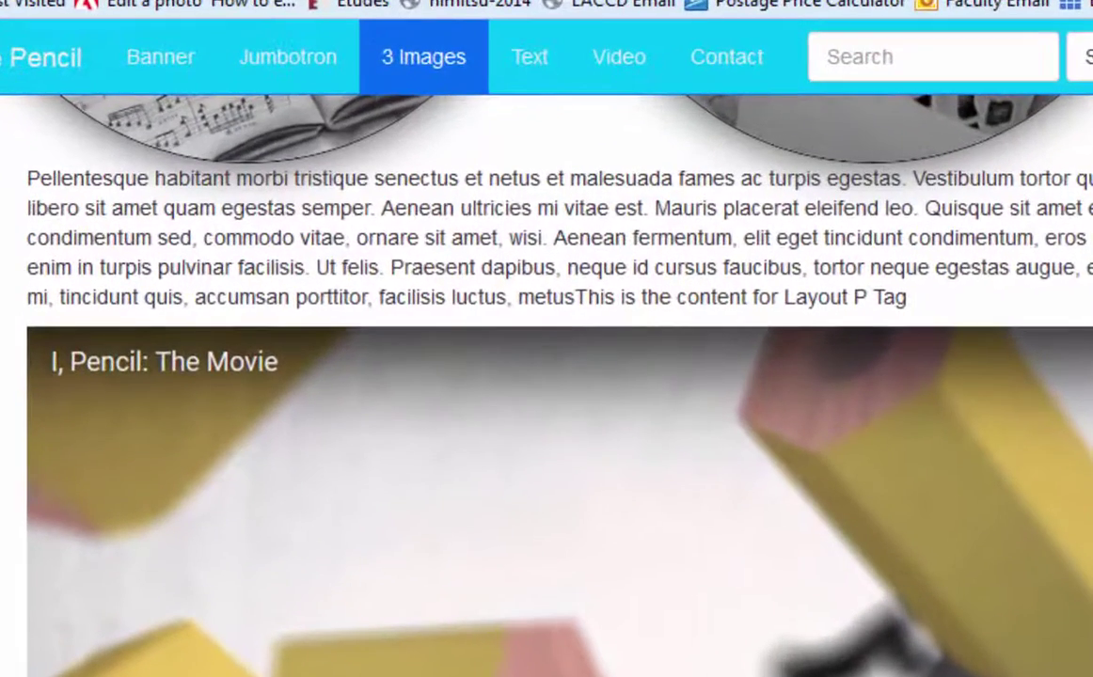
Scroll through the whole page preview in Firefox to check where the navbar highlight switches with the data offset
scroll(545, 376, "down", 2)
scroll(545, 376, "up", 1)
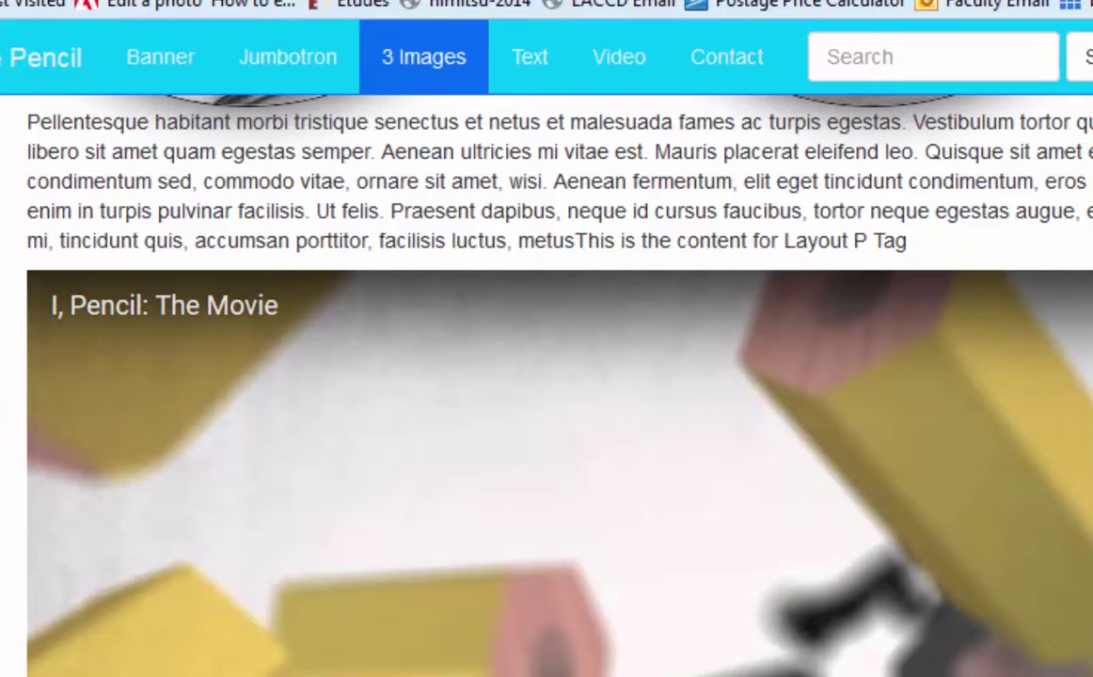
scroll(545, 377, "down", 1)
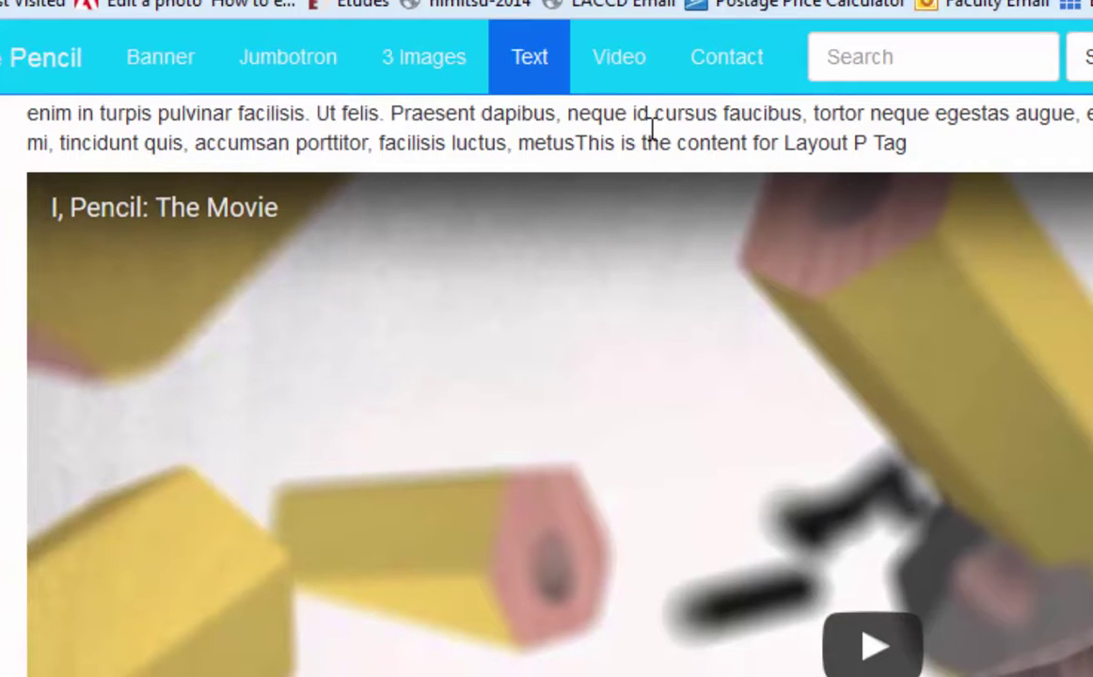
scroll(545, 376, "down", 1)
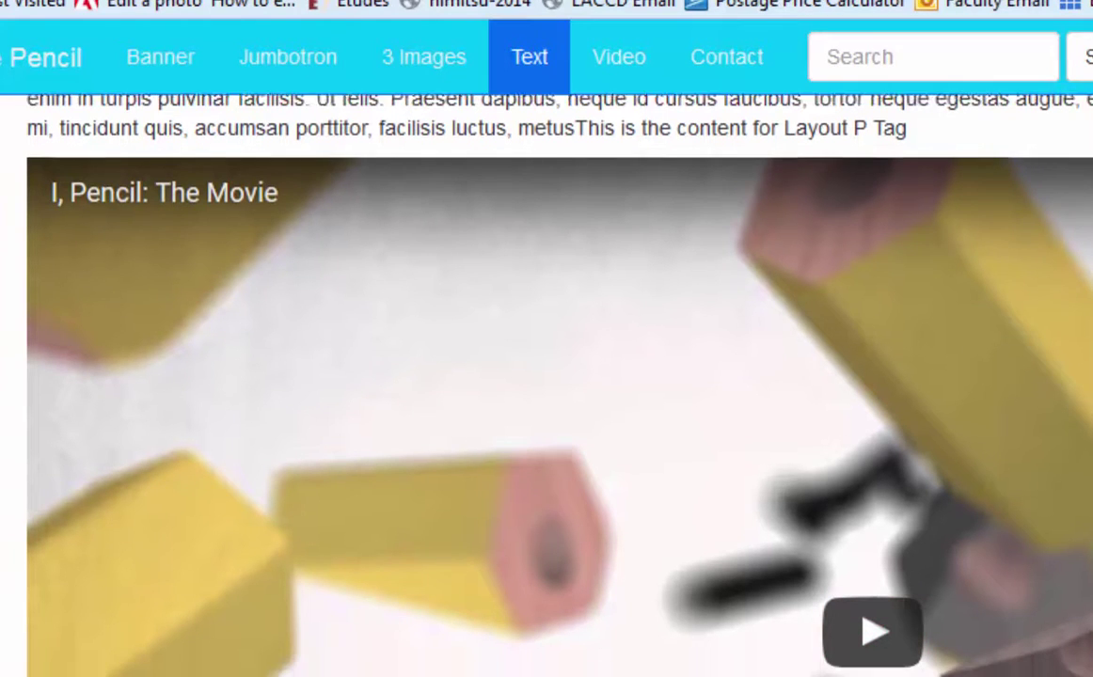
scroll(545, 376, "up", 1)
scroll(545, 377, "down", 3)
scroll(546, 376, "up", 2)
scroll(546, 376, "up", 10)
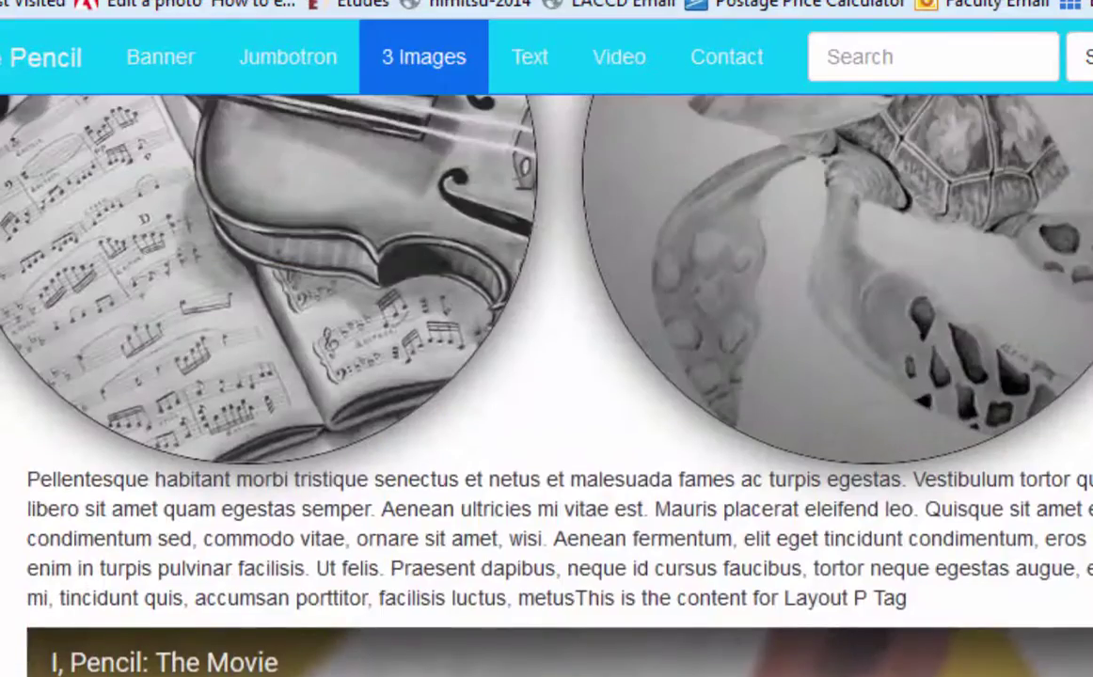
scroll(546, 376, "down", 8)
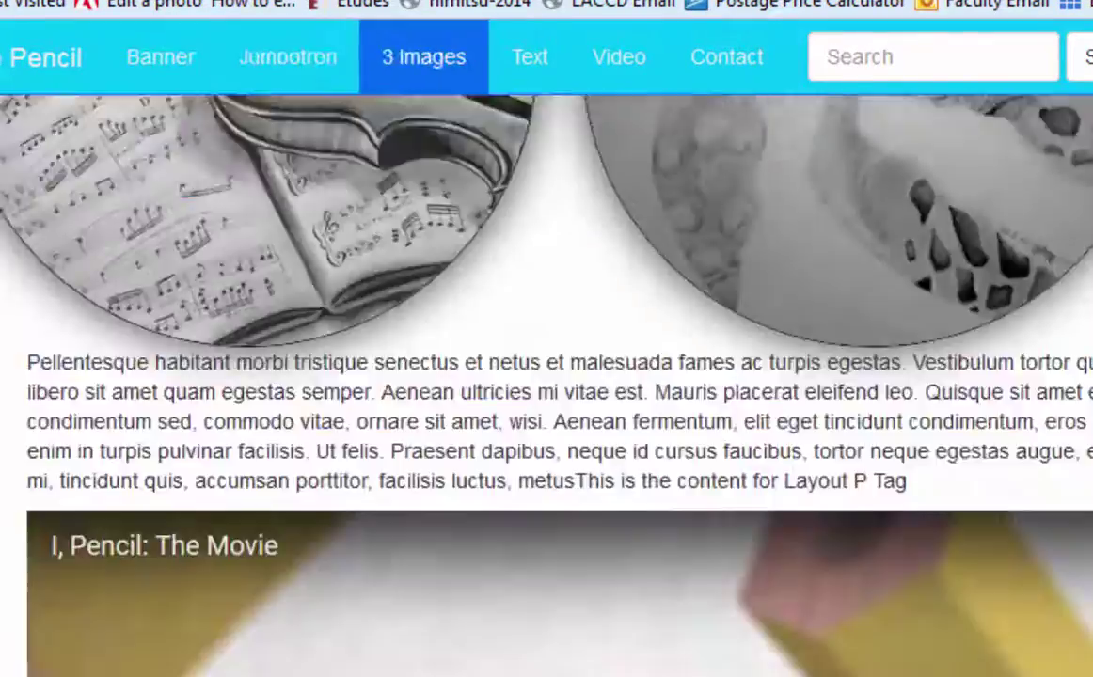
scroll(545, 376, "up", 6)
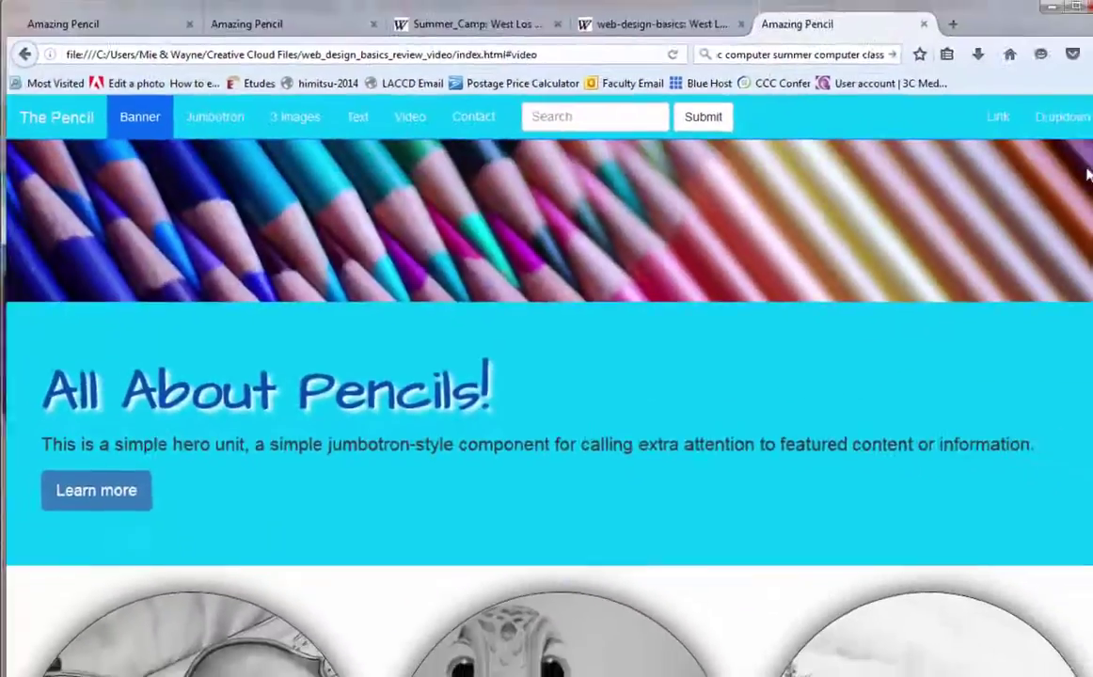
scroll(1053, 456, "down", 10)
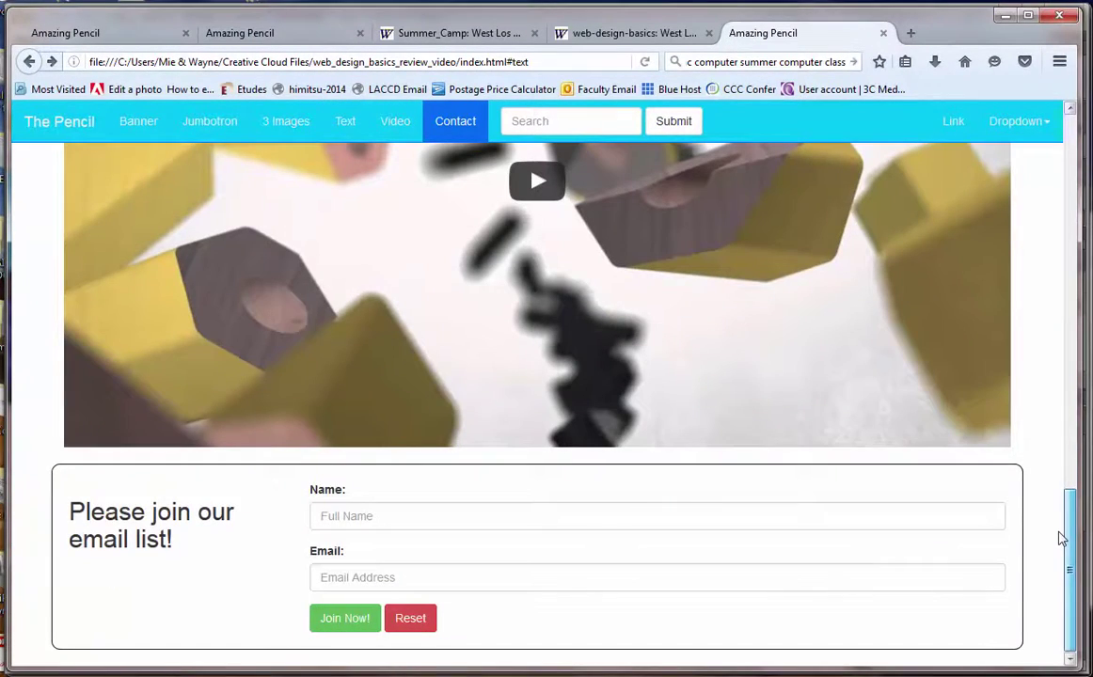
Follow the Jumbotron, 3 Images, Banner, Text and Video navbar links to check where each jump stops below the navbar
left_click(215, 134)
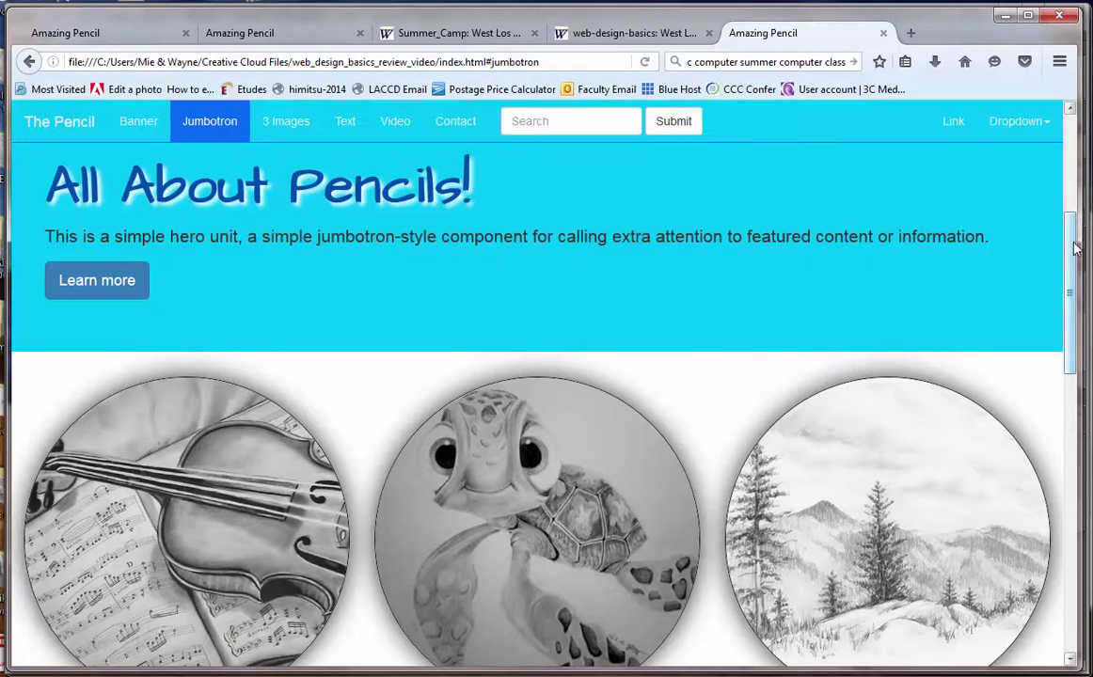
scroll(1075, 247, "up", 2)
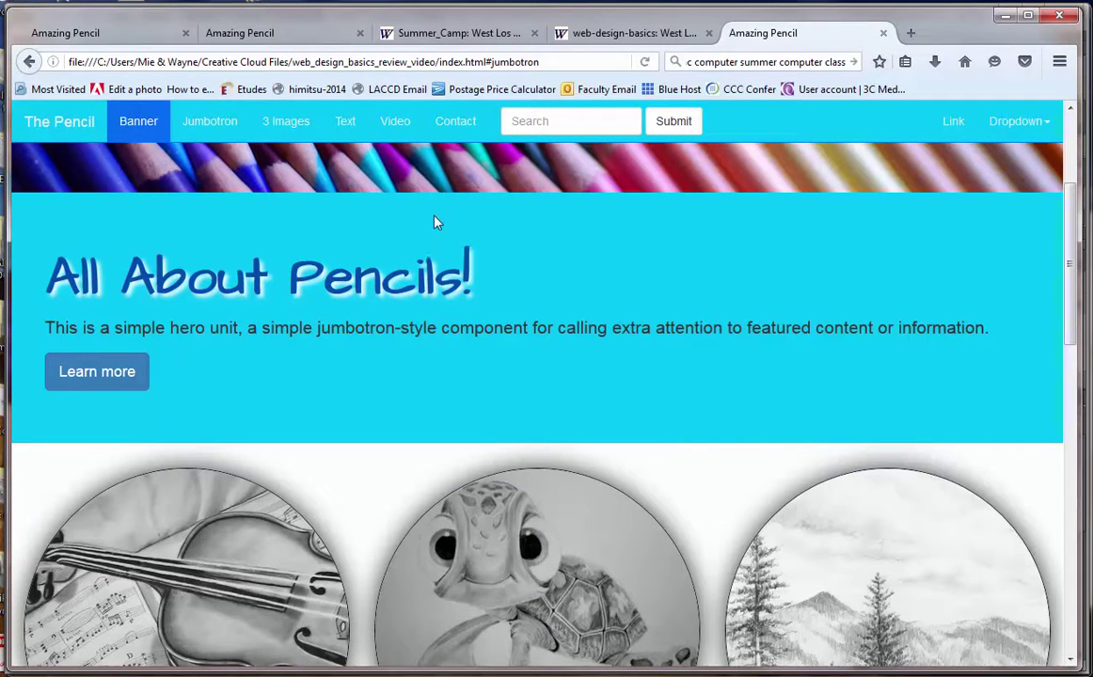
left_click(287, 128)
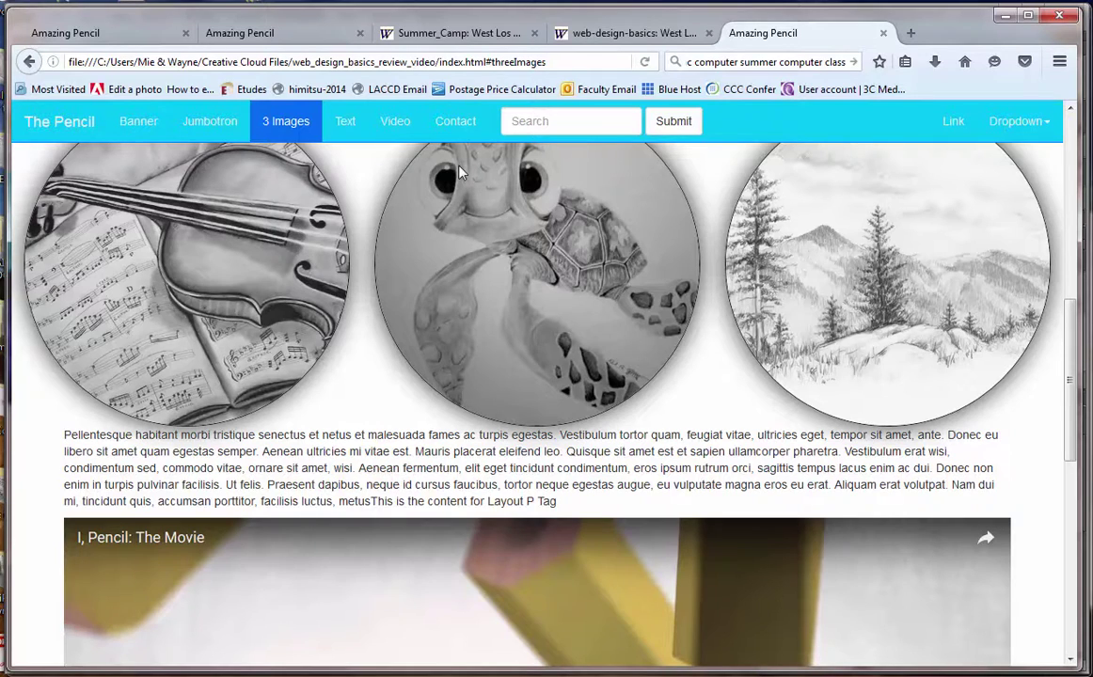
left_click(149, 123)
left_click(211, 123)
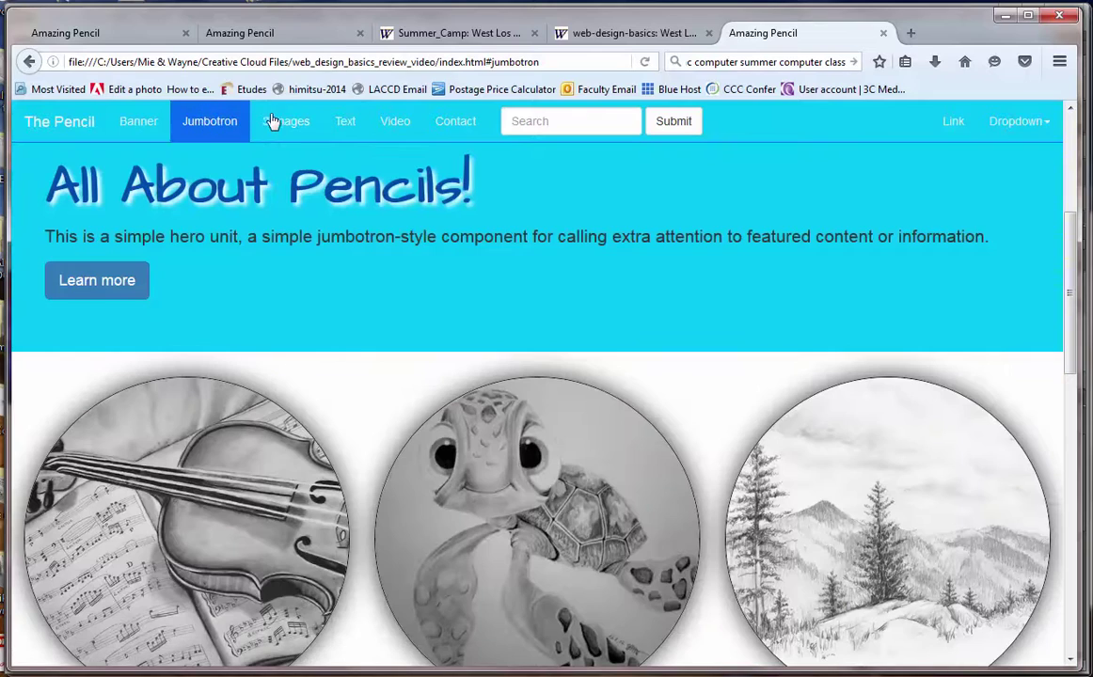
left_click(283, 122)
left_click(343, 122)
left_click(389, 127)
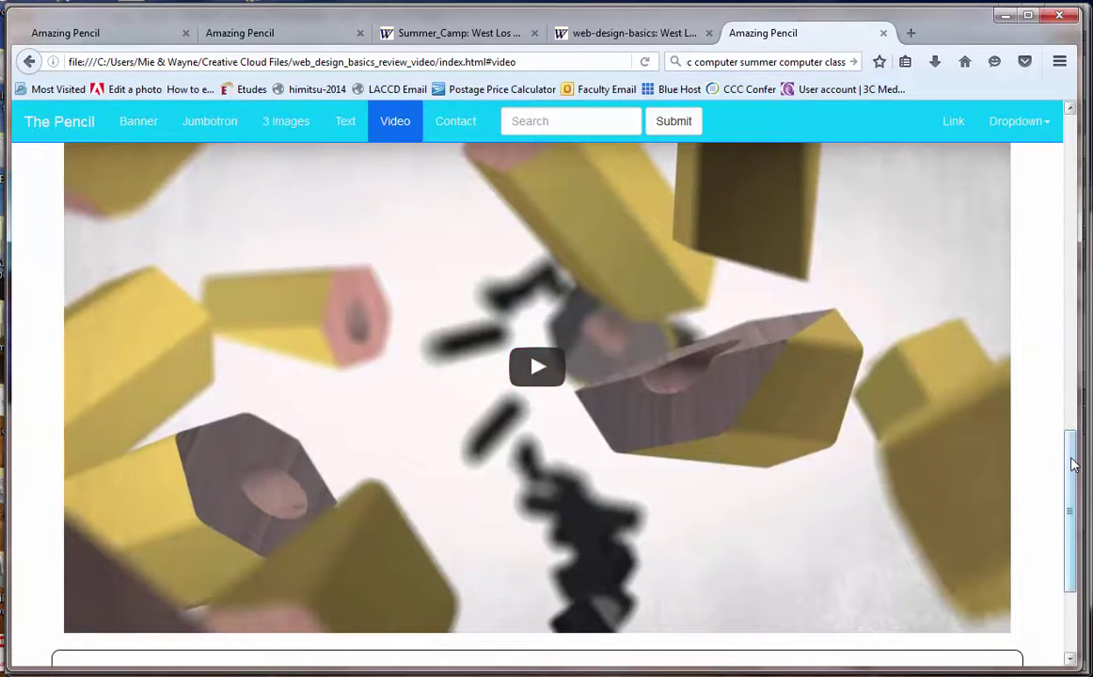
Scroll back up from the video and recheck the jumps of the Text, Video, Contact and Banner navbar links
left_click_drag(1078, 438, 1078, 325)
left_click(339, 133)
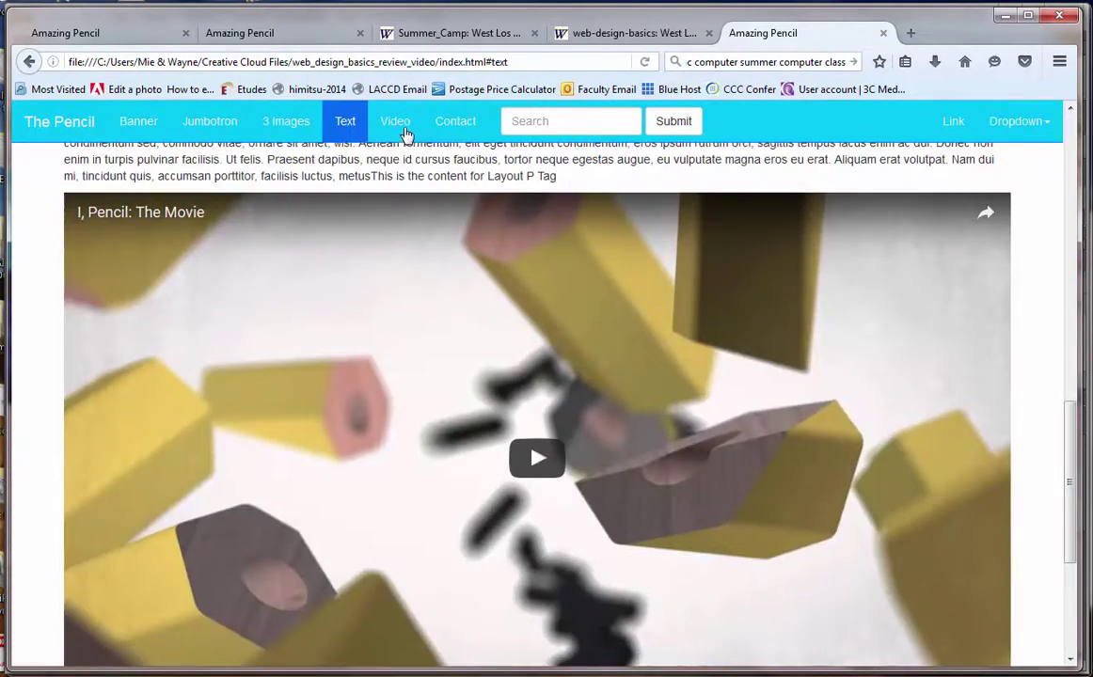
left_click(400, 130)
left_click(457, 130)
left_click(138, 123)
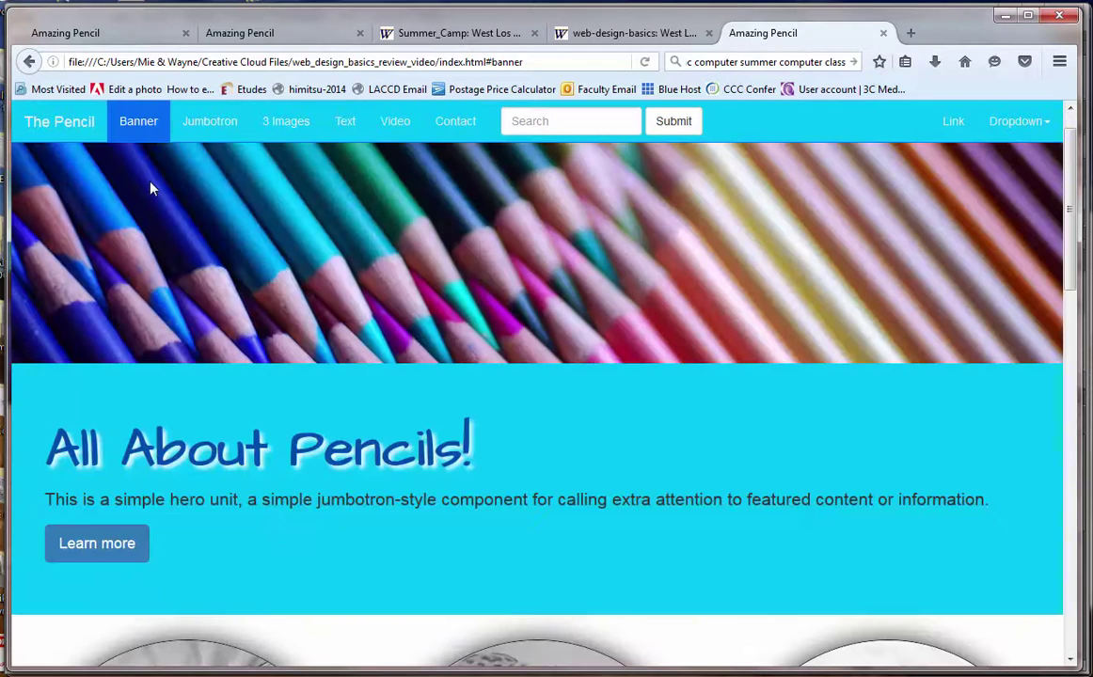
Go back to the web-design-basics class page and examine the headerHeight = 50 line in its anchor script example
left_click(448, 33)
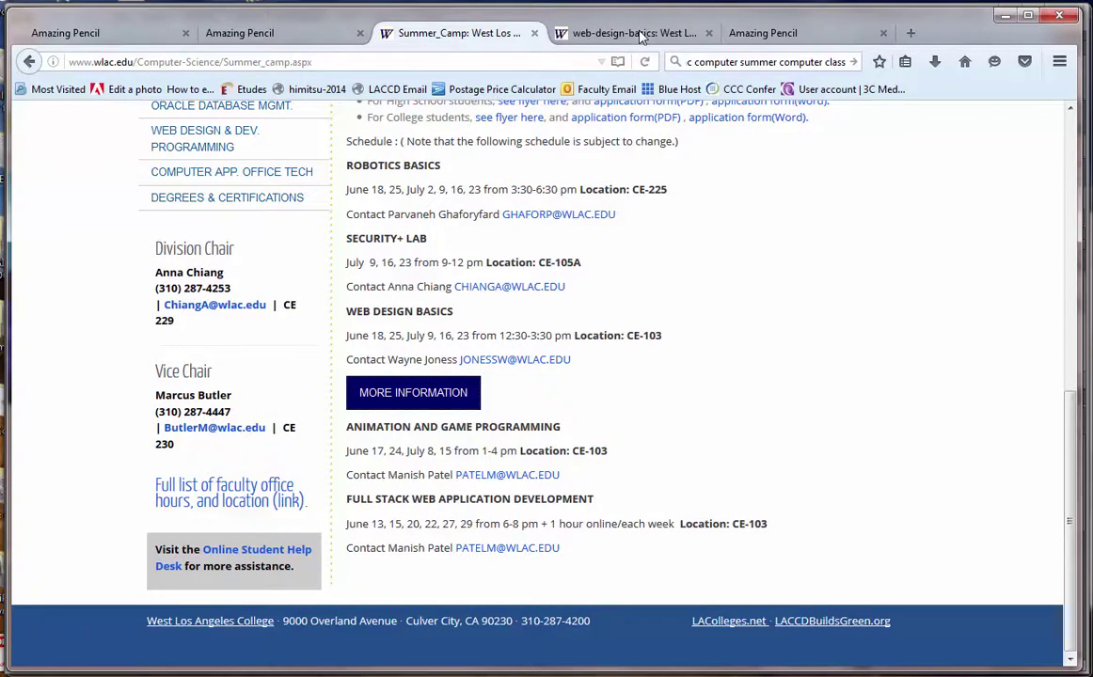
left_click(584, 34)
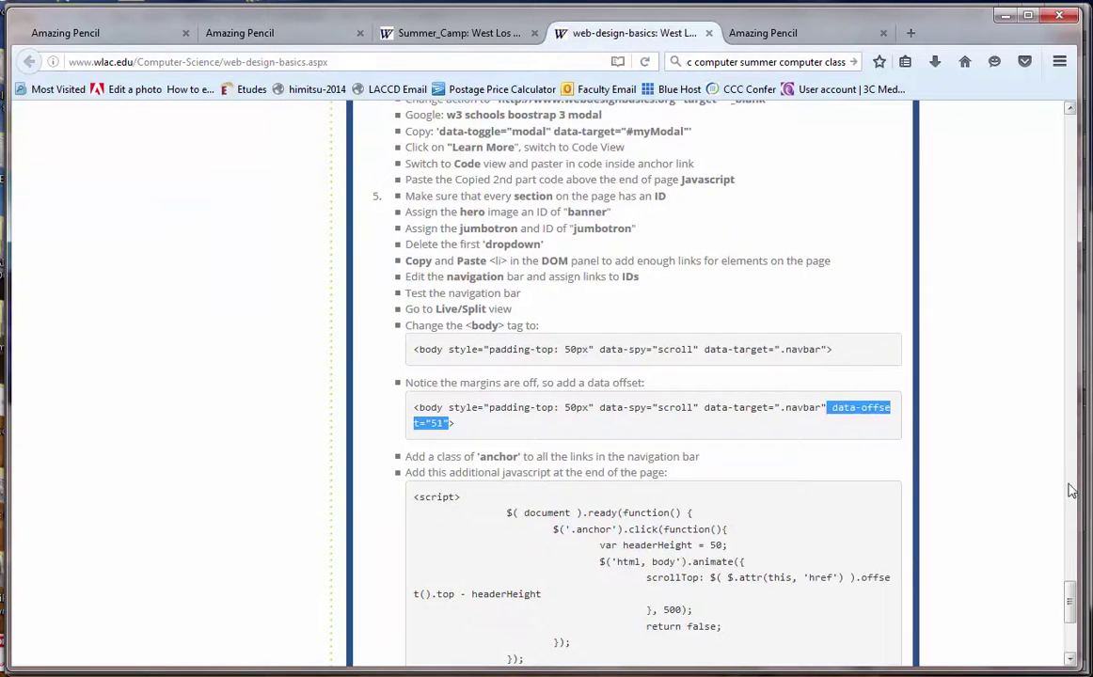
scroll(1069, 601, "down", 1)
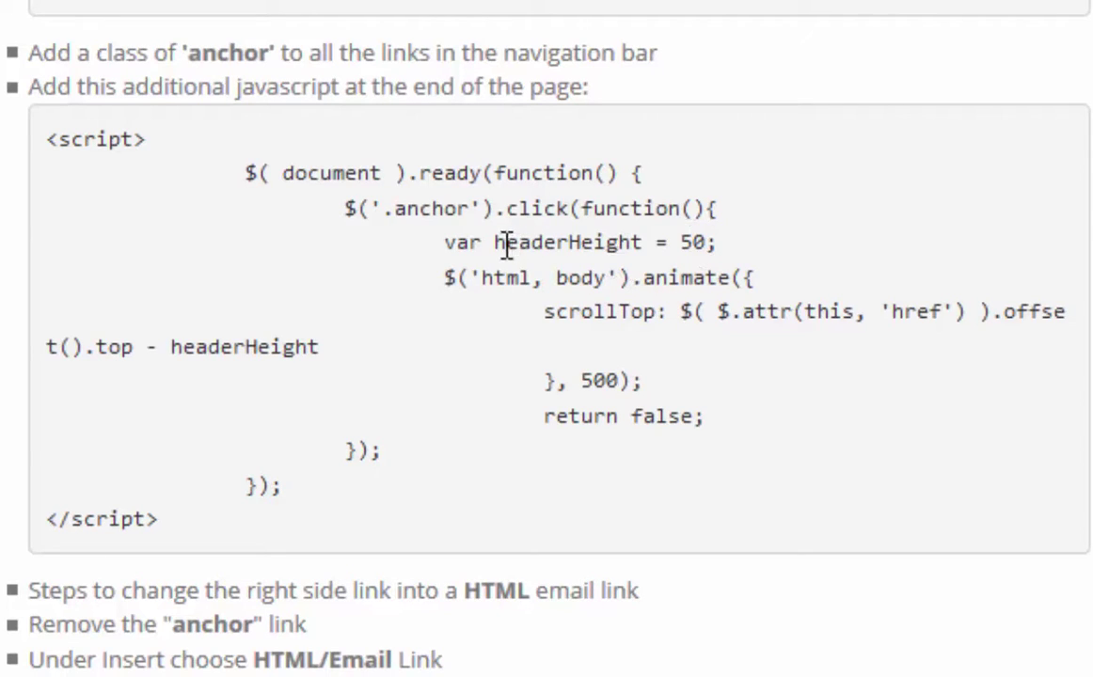
left_click_drag(532, 245, 713, 244)
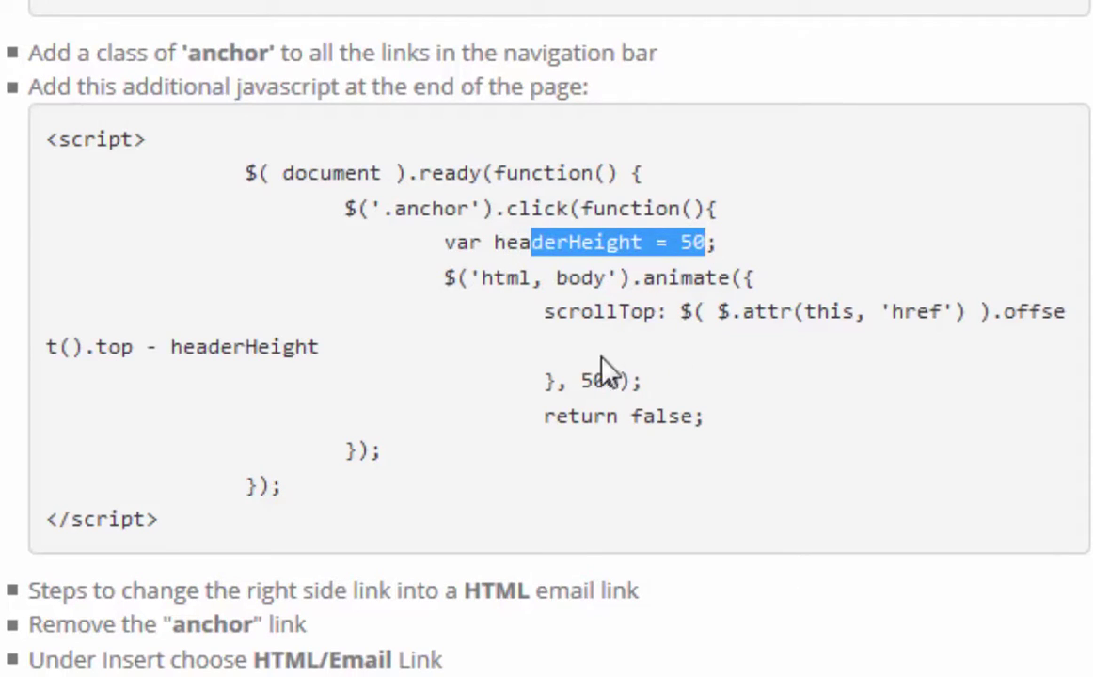
Examine the 500 animation duration and the .anchor selector in the class page's script example
left_click_drag(568, 380, 621, 380)
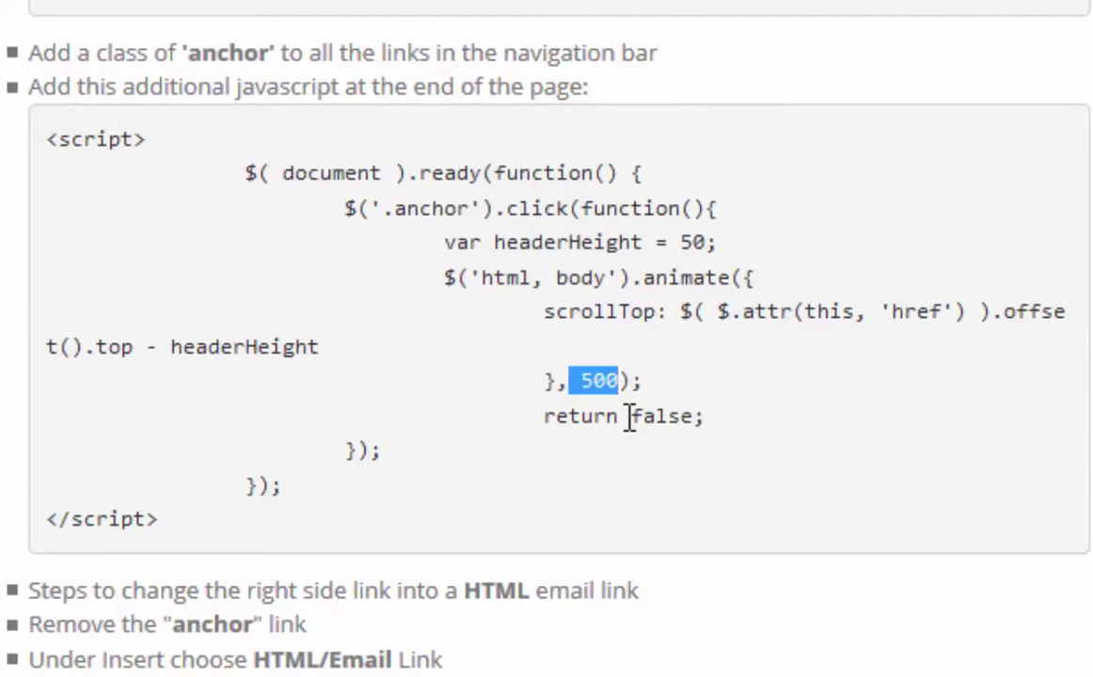
double_click(419, 213)
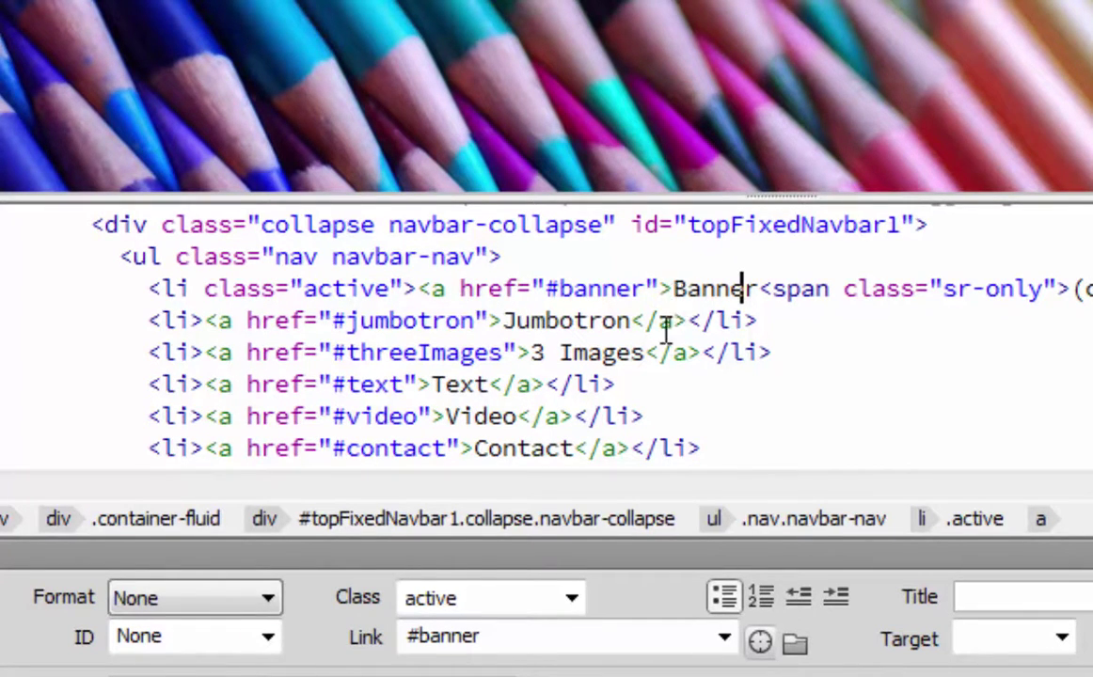
In the Dreamweaver code of index.html, add class="anchor" to the Banner link of the navbar
left_click(658, 289)
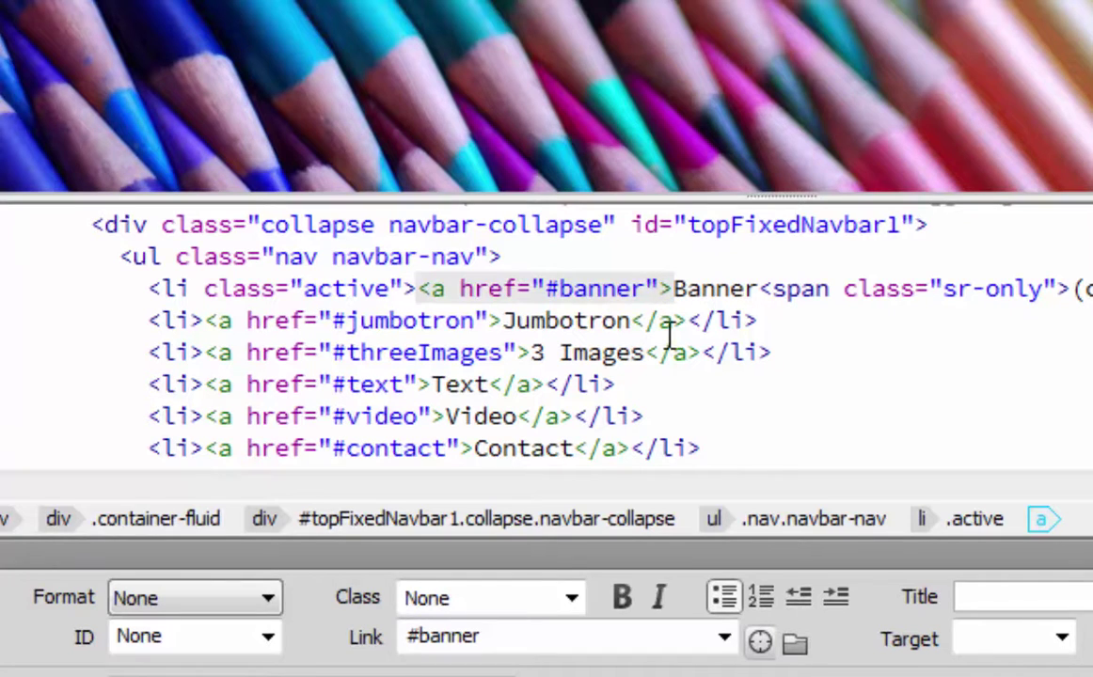
type("class")
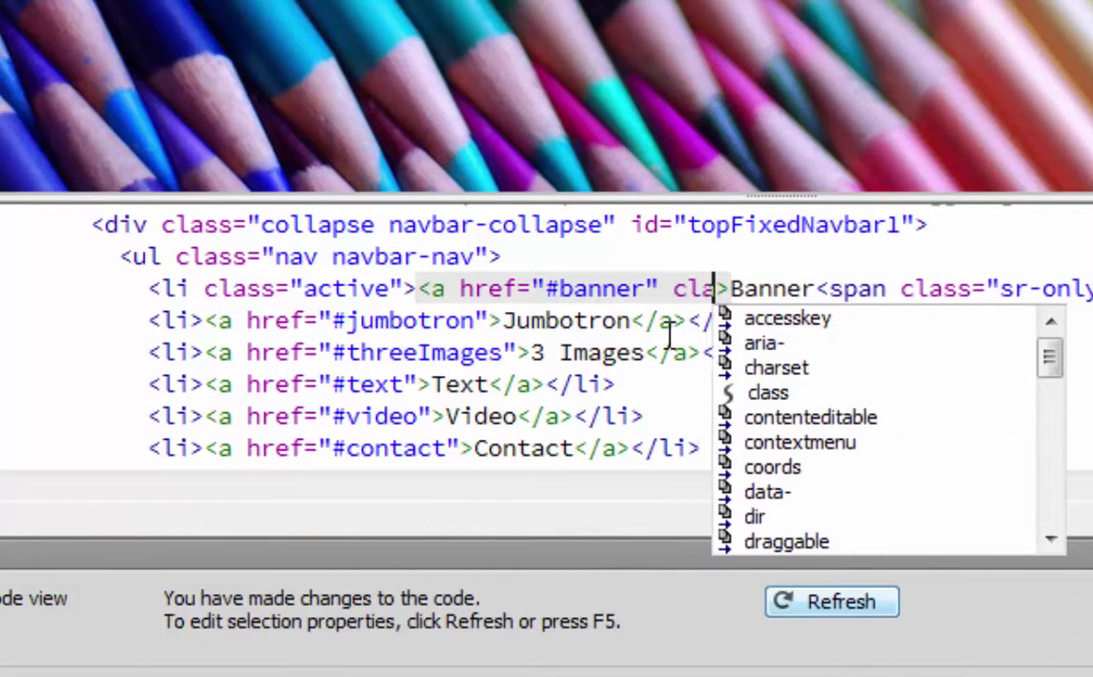
type("=")
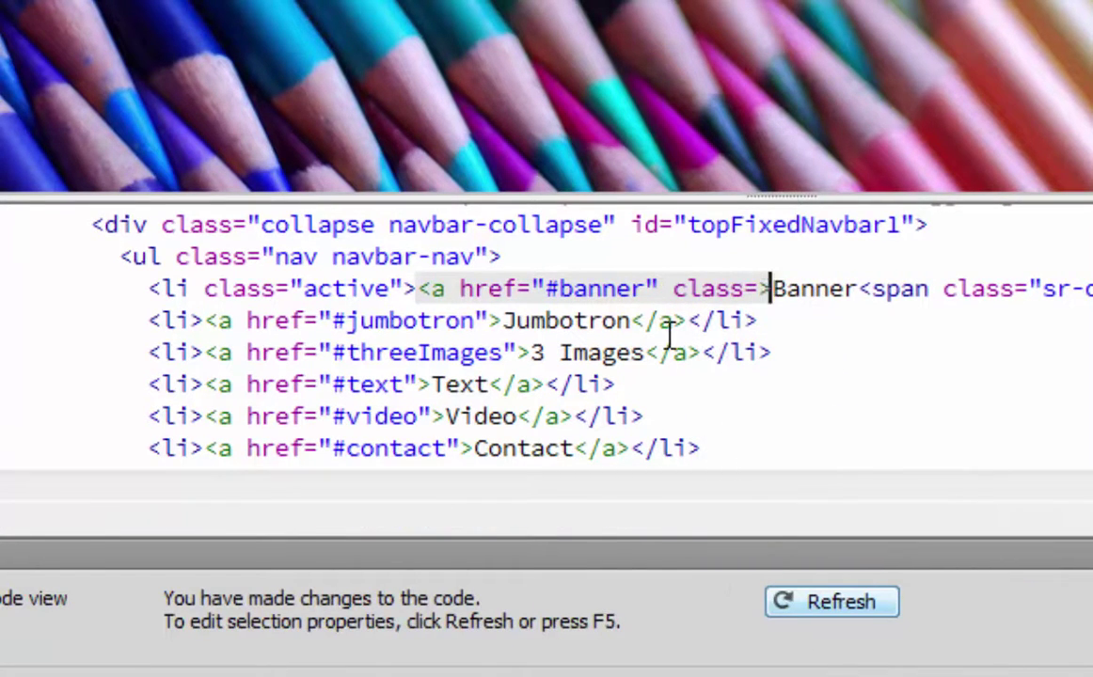
type("\"anchor")
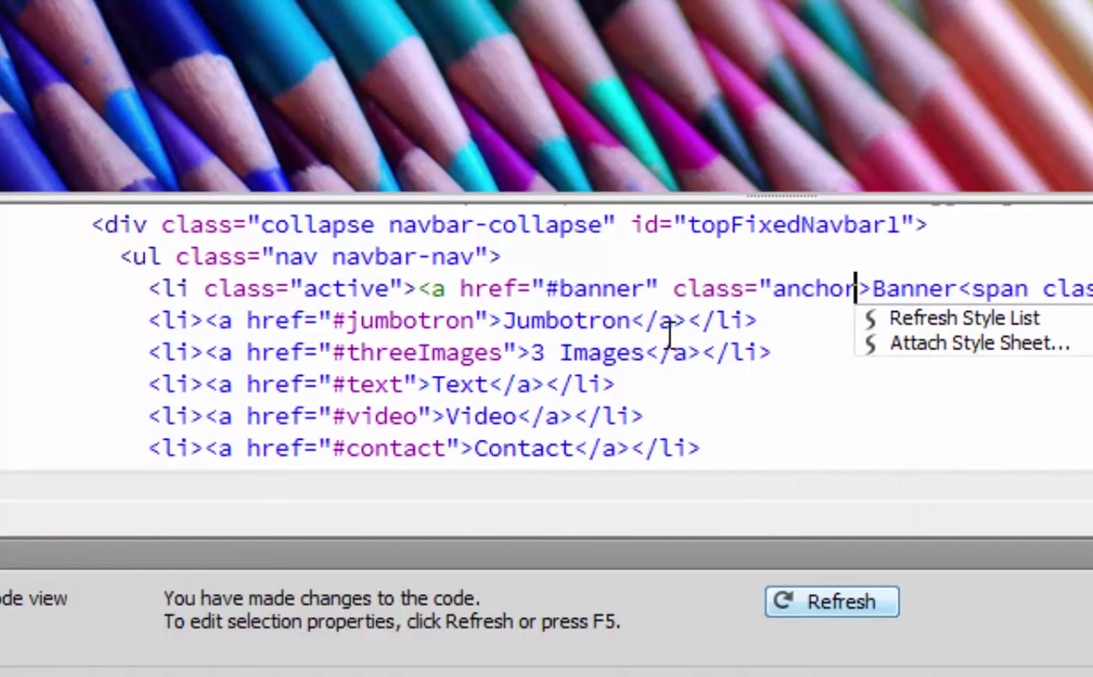
type("\"")
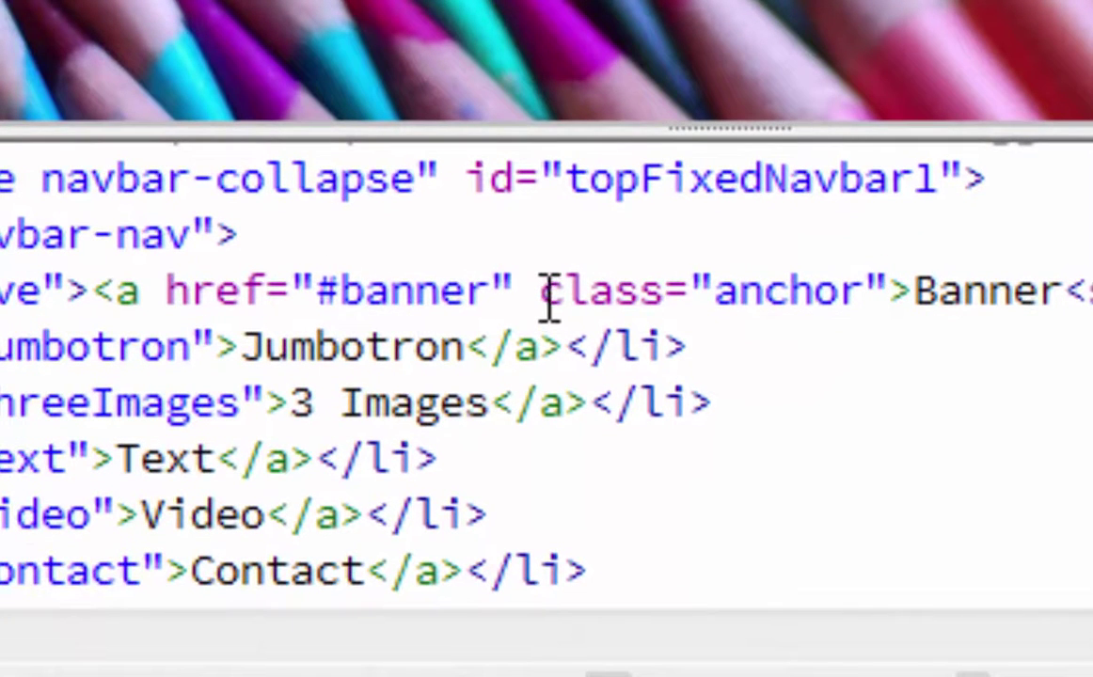
Copy the class="anchor" attribute from the Banner link and paste it into the Jumbotron link tag
left_click_drag(541, 291, 839, 291)
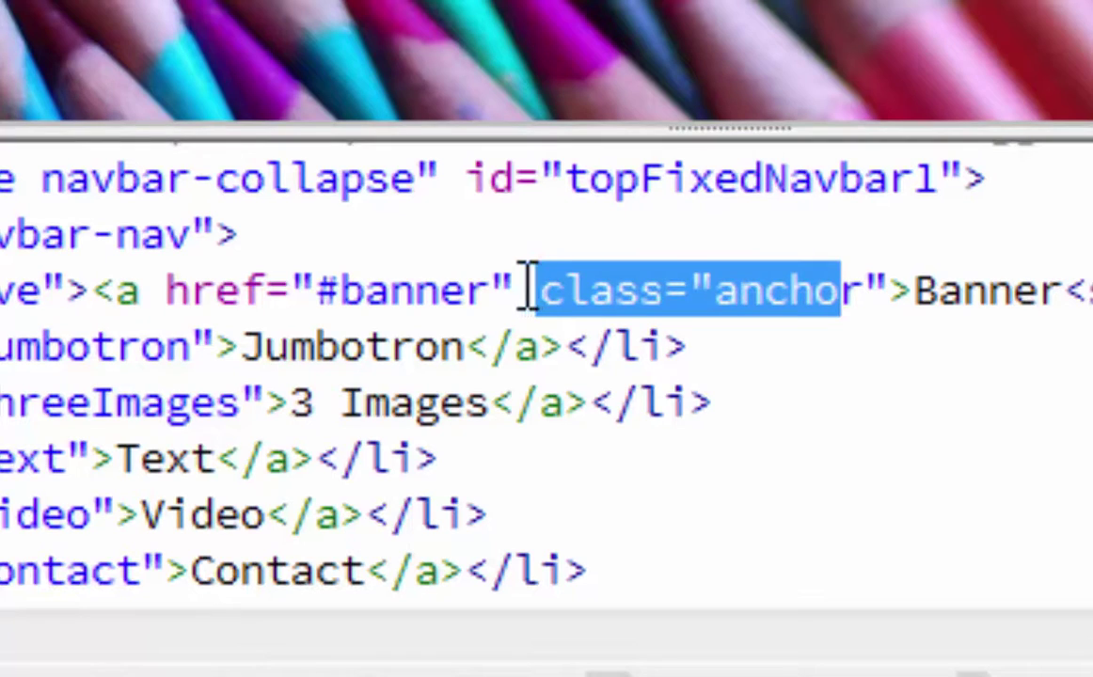
left_click_drag(509, 291, 885, 292)
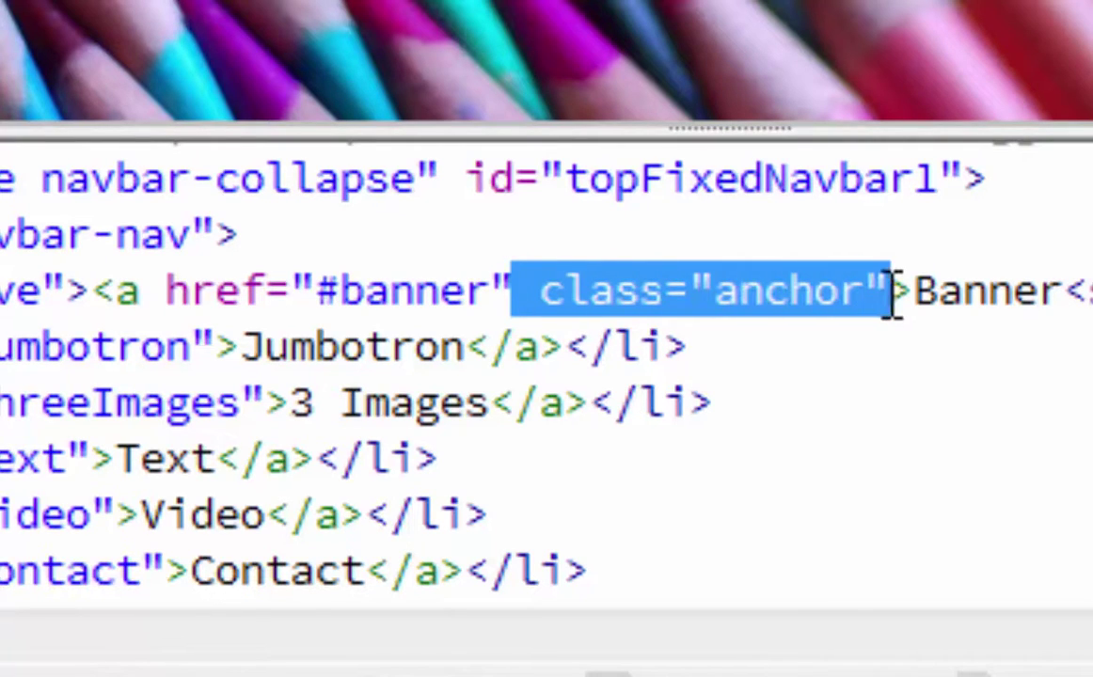
right_click(724, 299)
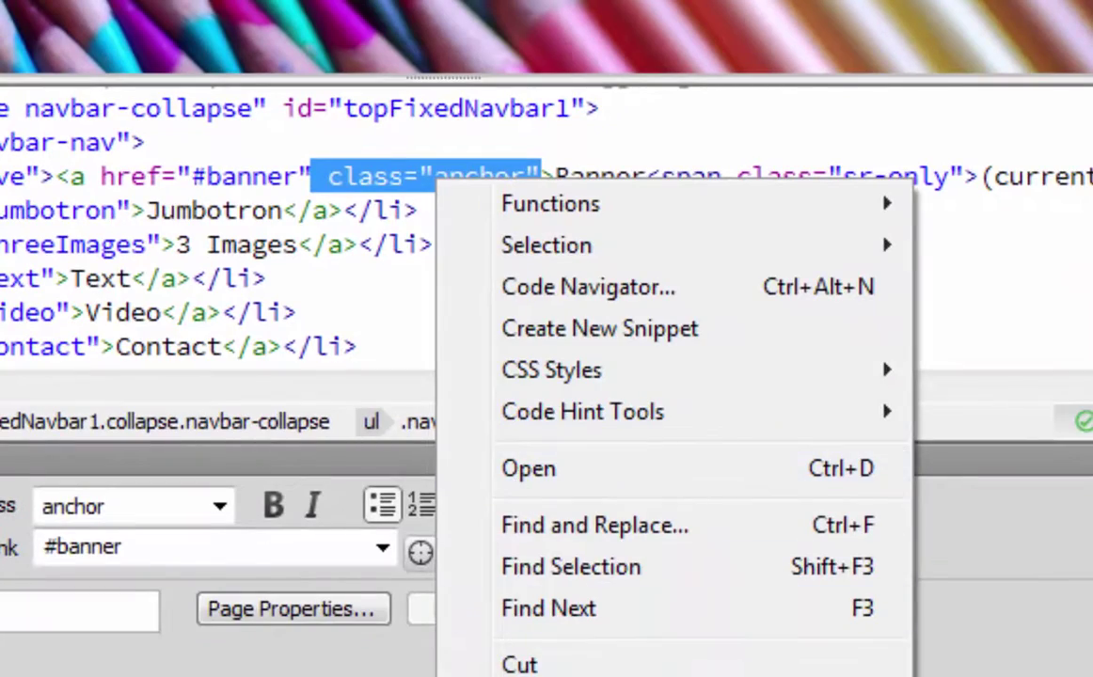
key("Escape")
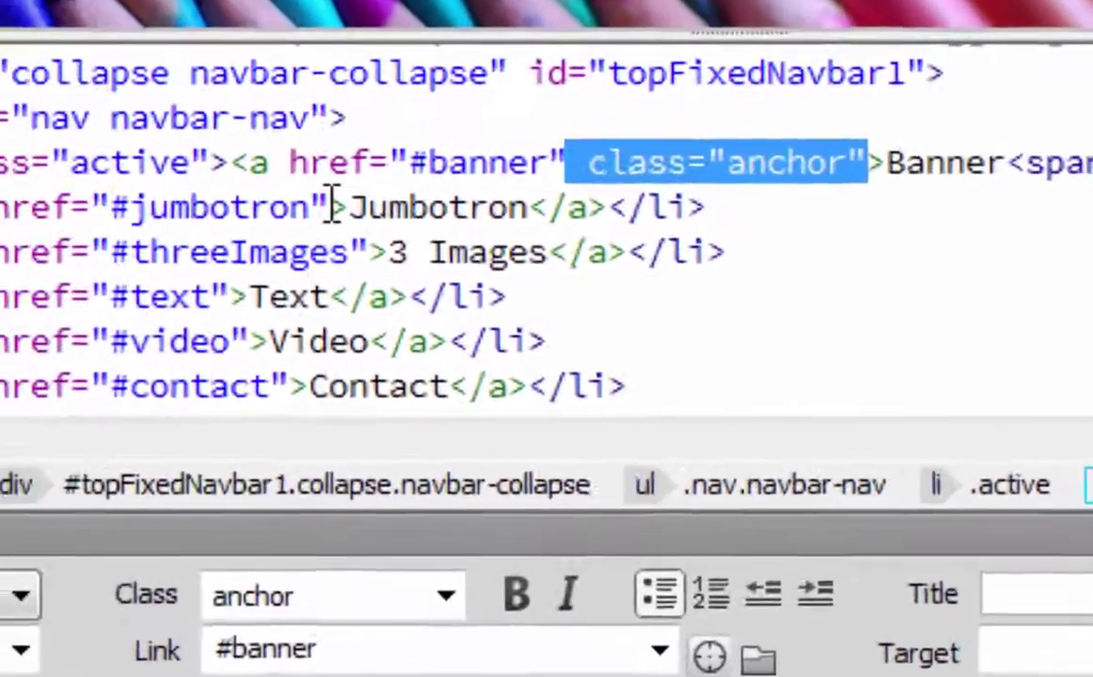
left_click(335, 205)
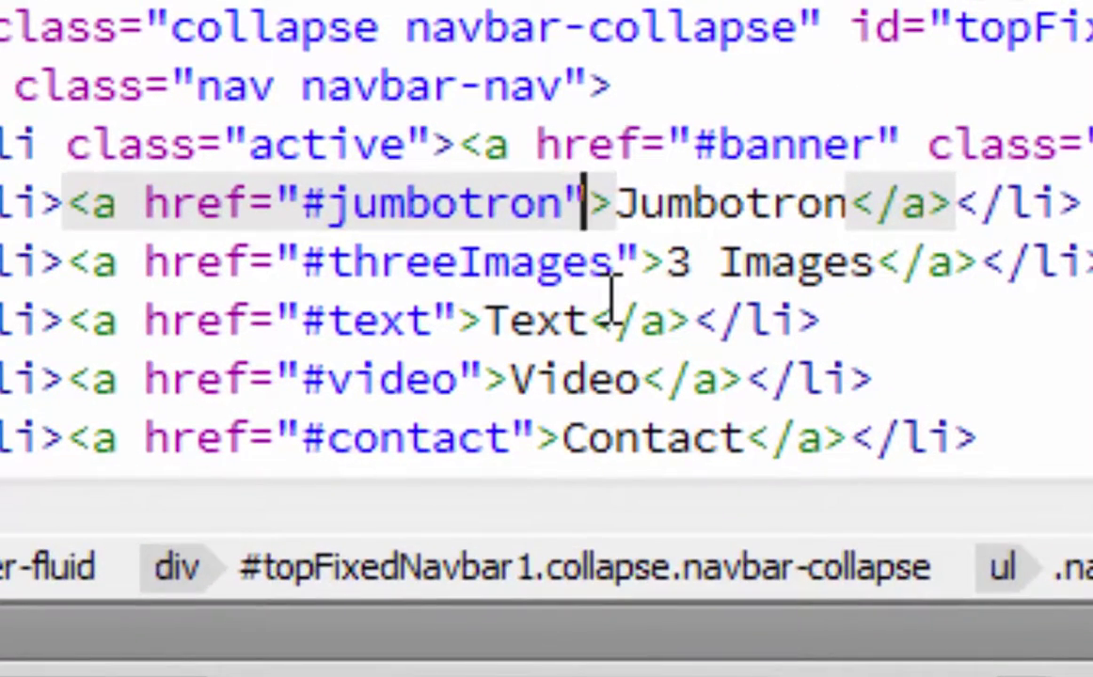
right_click(587, 202)
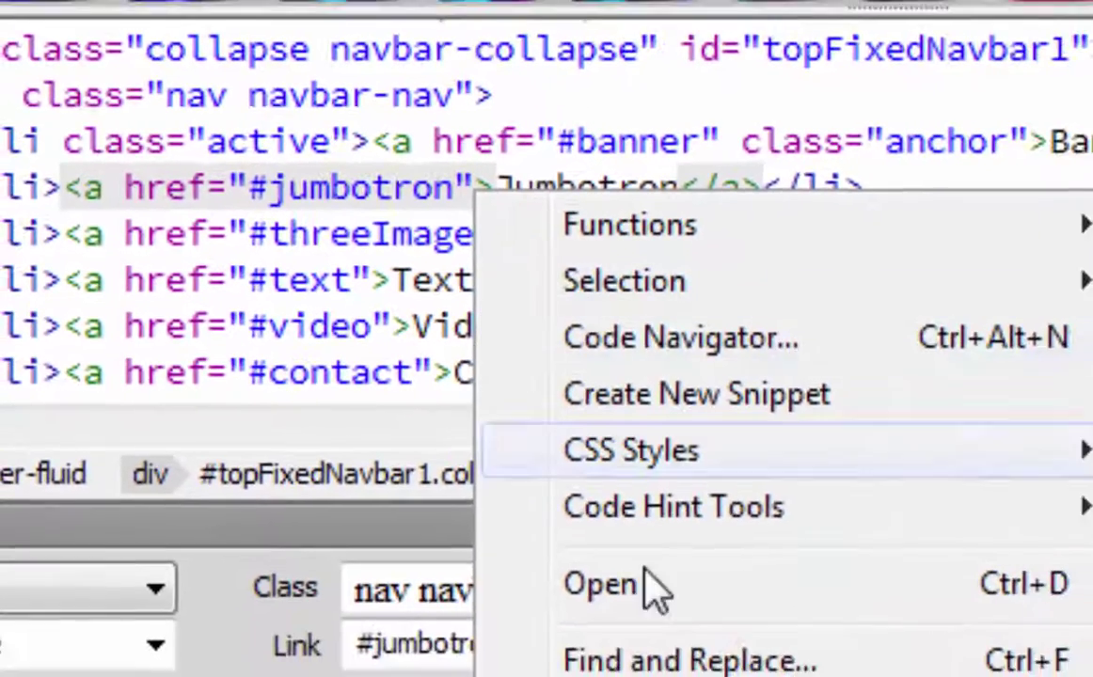
type("class=\"anchor\"")
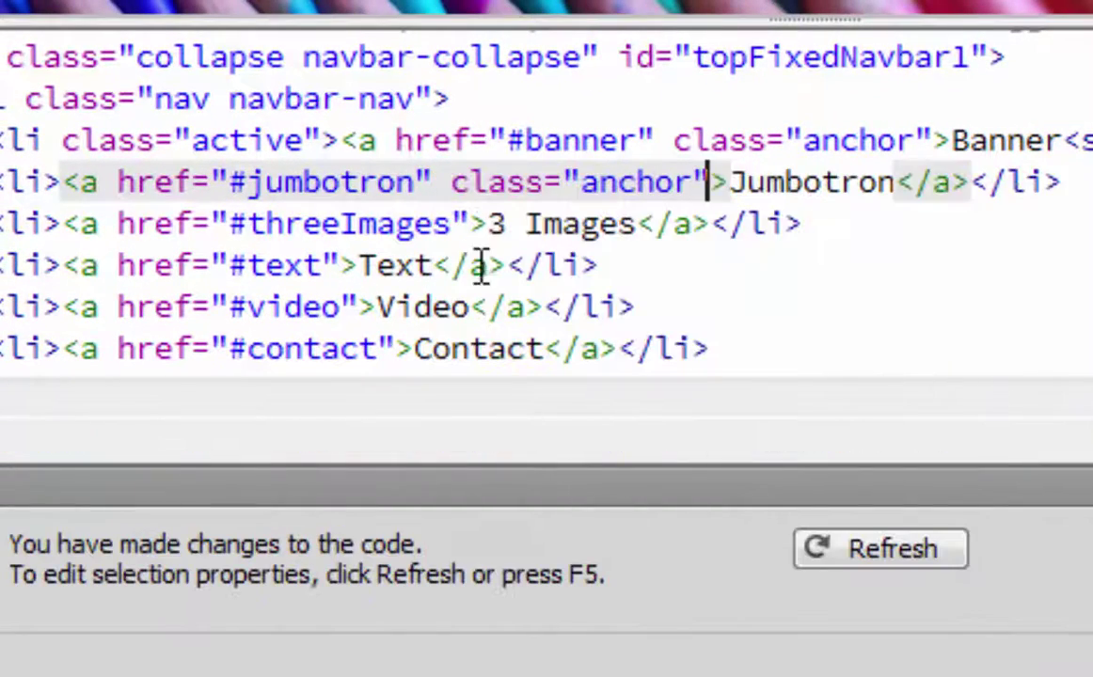
Paste class="anchor" into the 3 Images, Text, Video and Contact link tags and refresh the code
left_click(472, 223)
type("class=\"anchor\"")
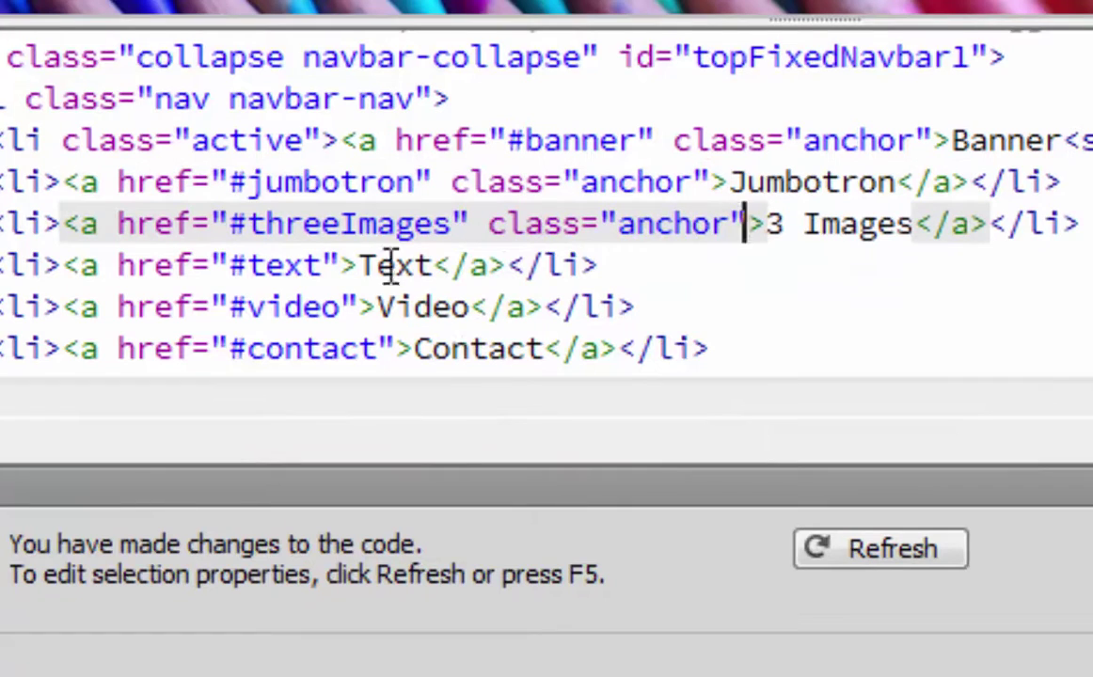
left_click(342, 266)
type("class=\"anchor\"")
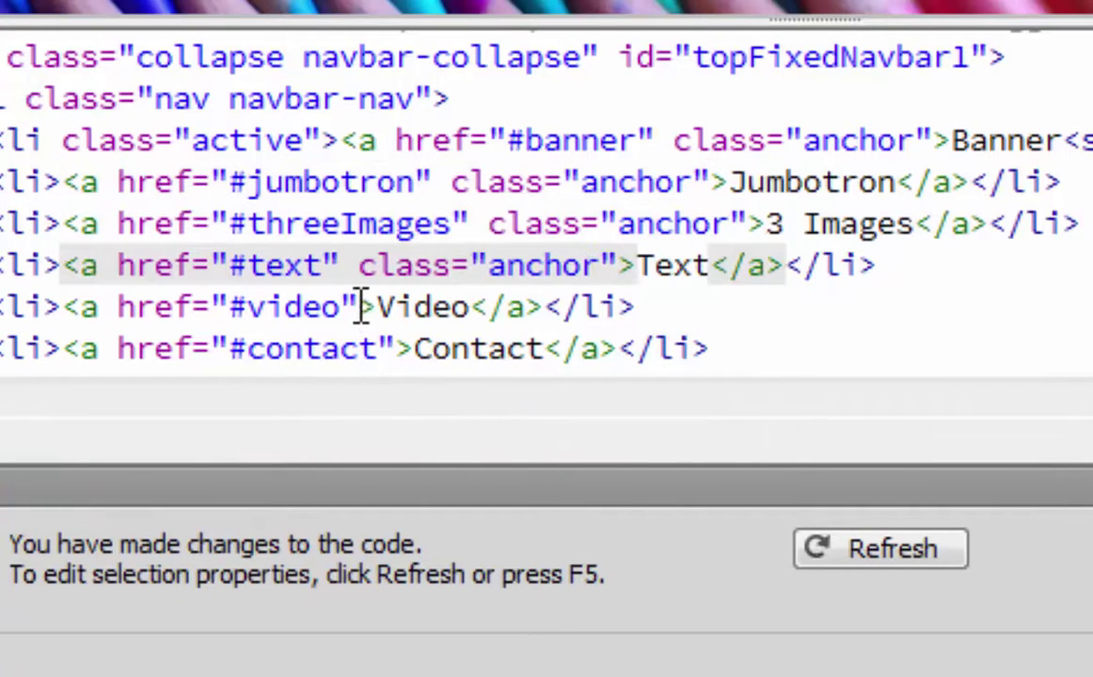
left_click(357, 307)
type("class=\"anchor\"")
left_click(395, 345)
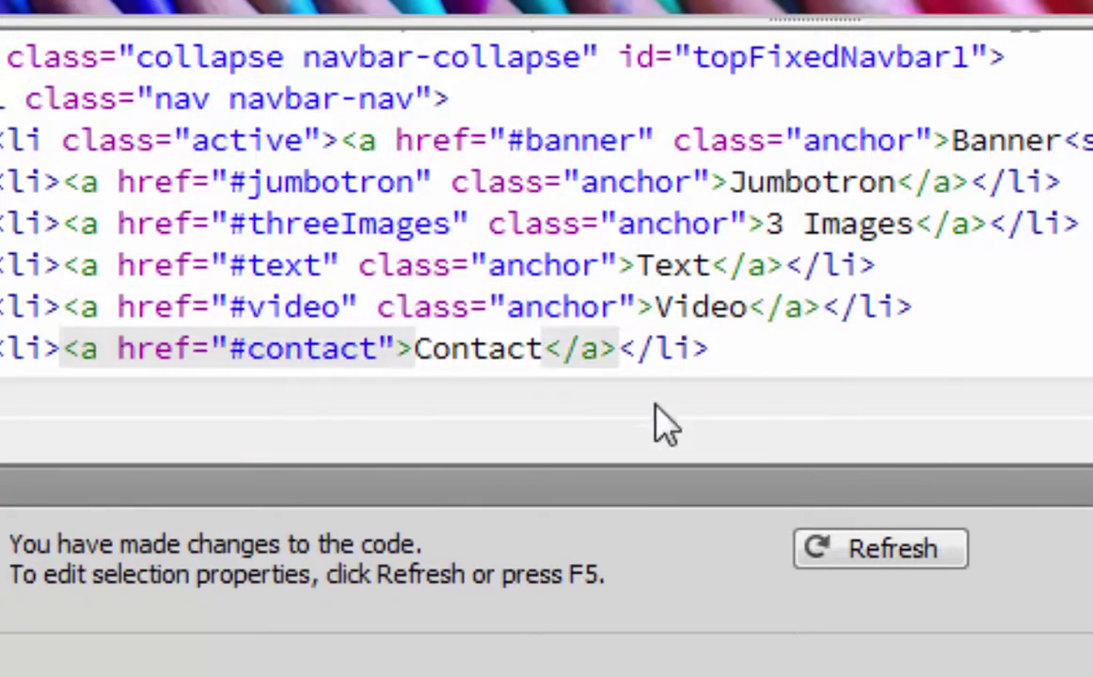
type("class=\"anchor\"")
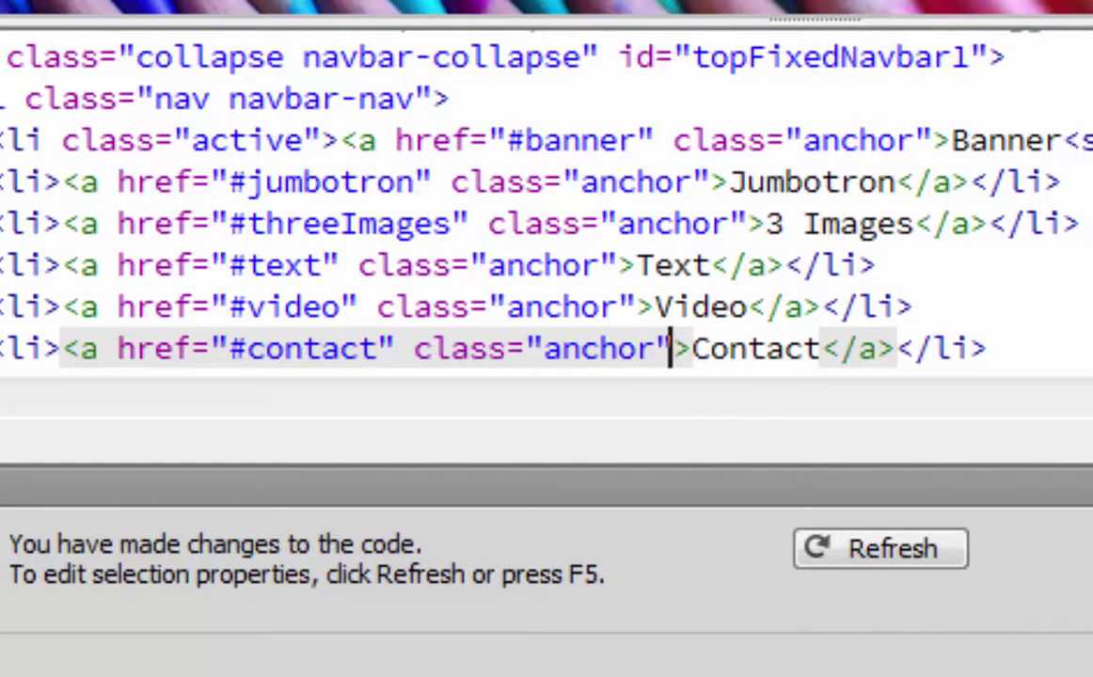
key("F5")
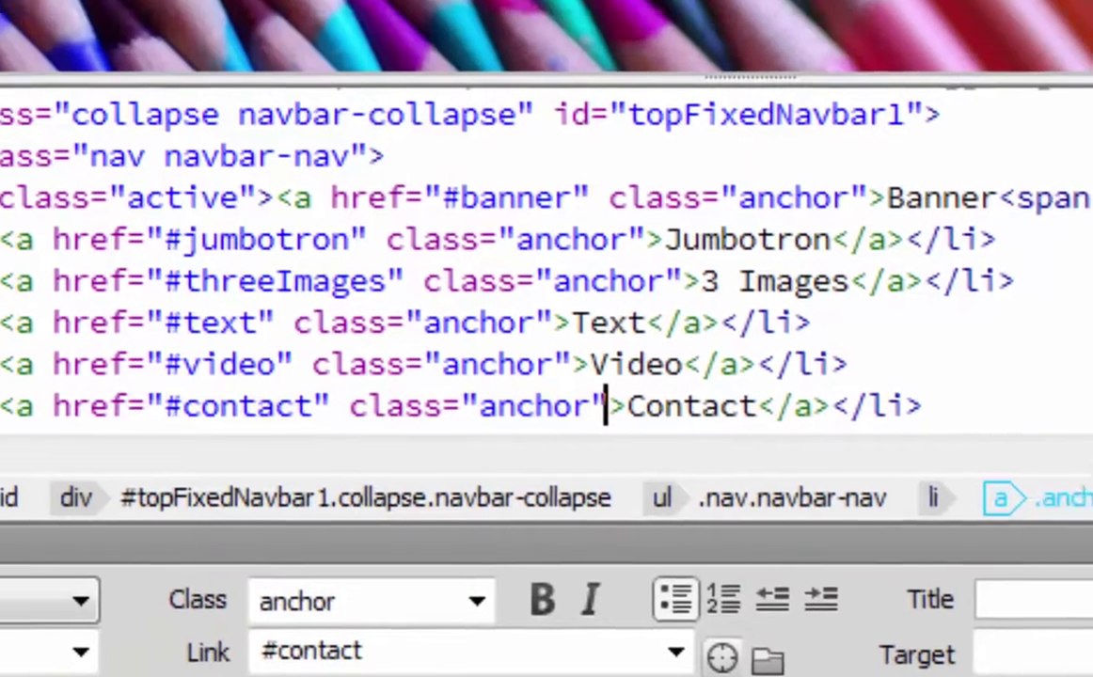
Save index.html, preview it in Firefox, and follow the Video, Text and Banner navbar links to check the jumps
key("F12")
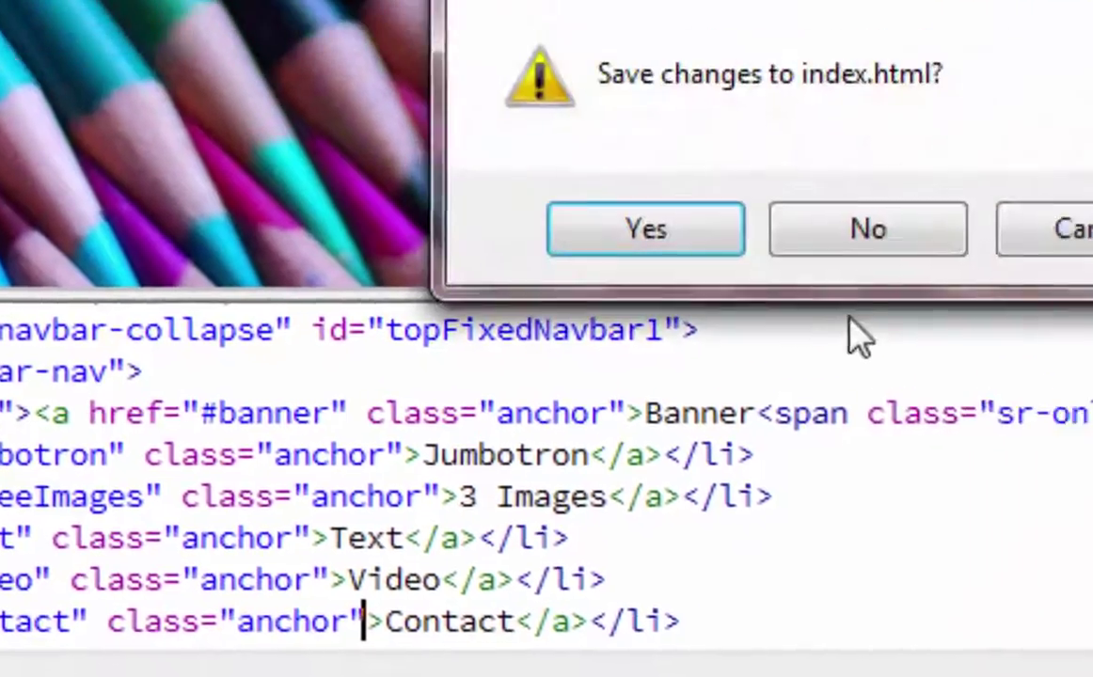
left_click(518, 378)
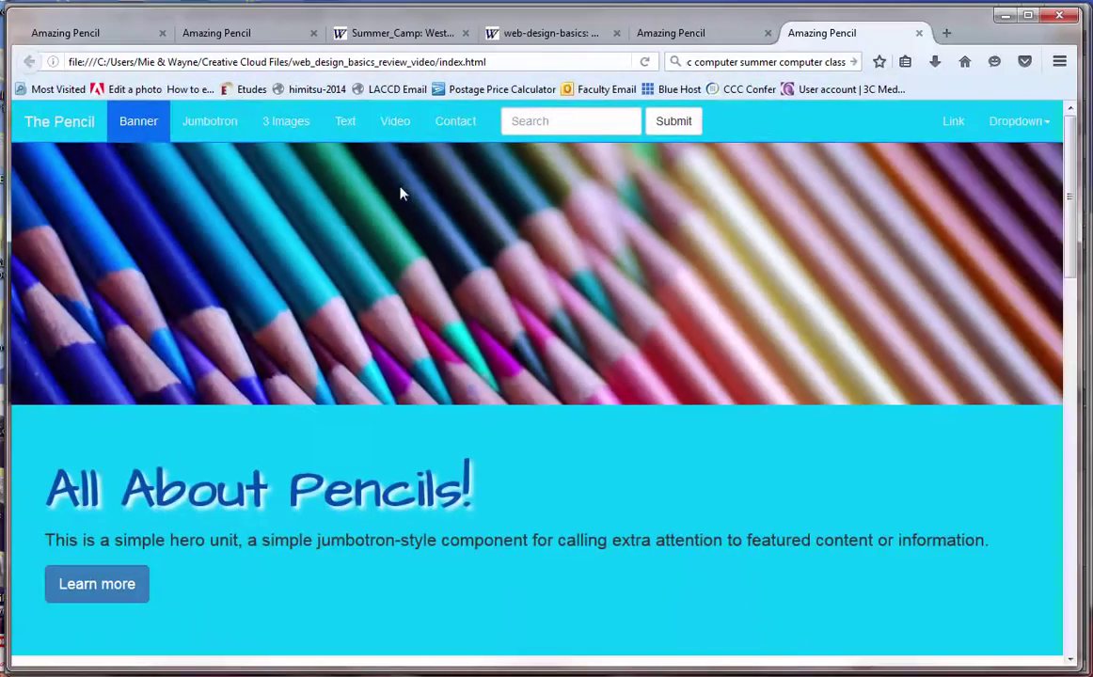
left_click(396, 122)
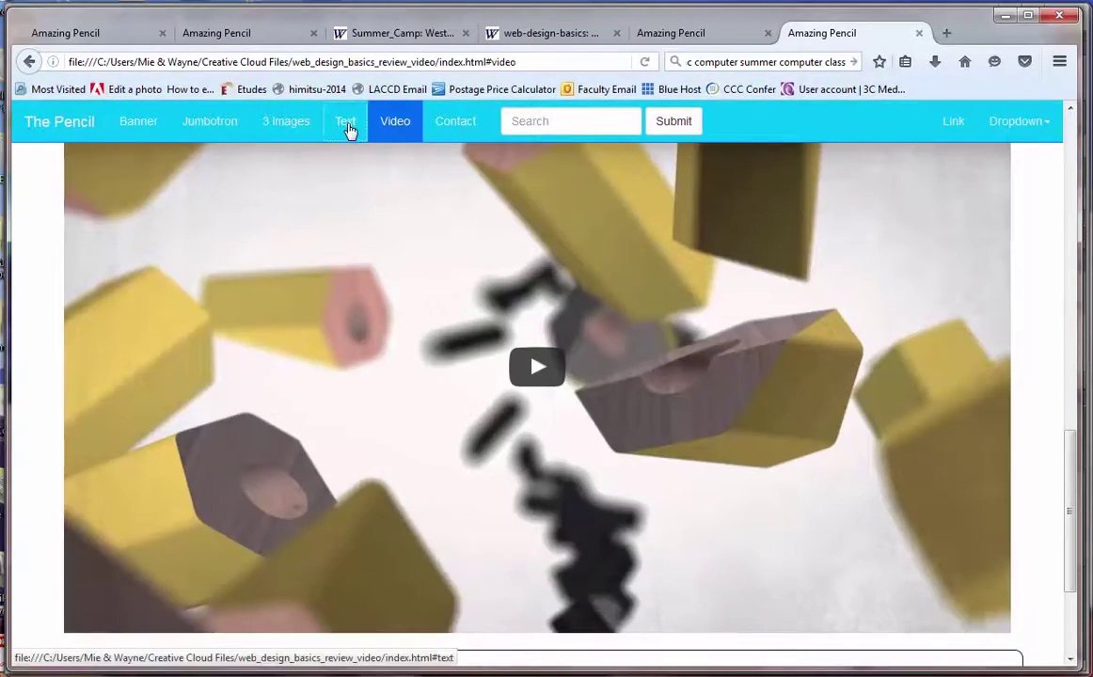
left_click(347, 125)
left_click(150, 123)
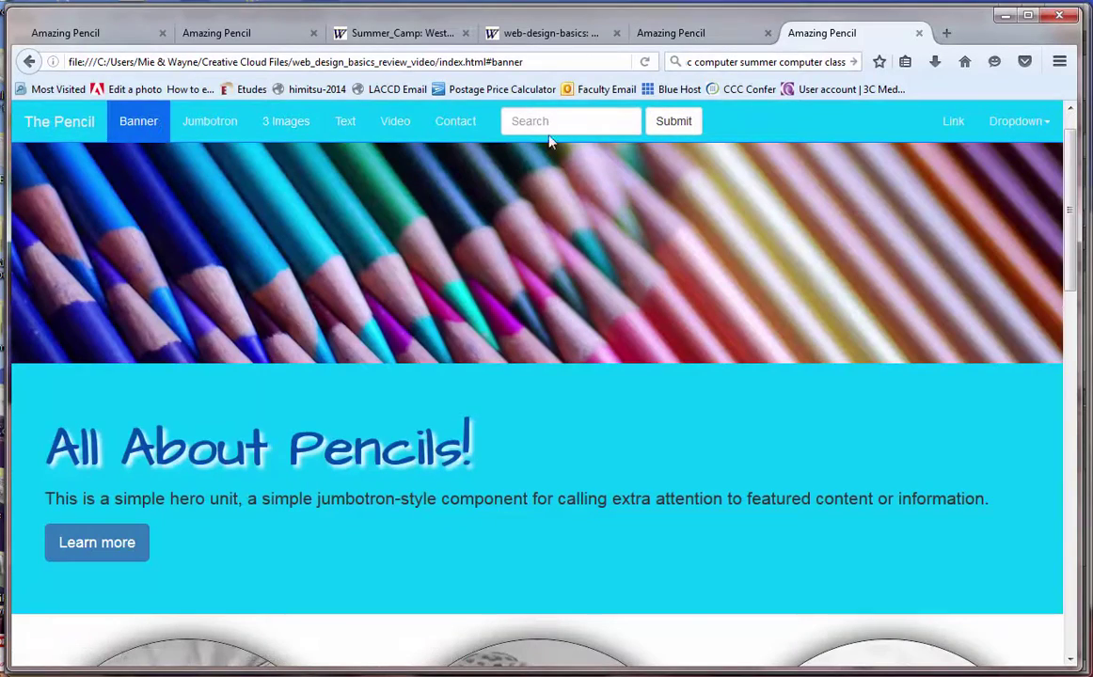
Return to the web-design-basics class page and copy the whole anchor script block, from <script> to </script>
left_click(538, 40)
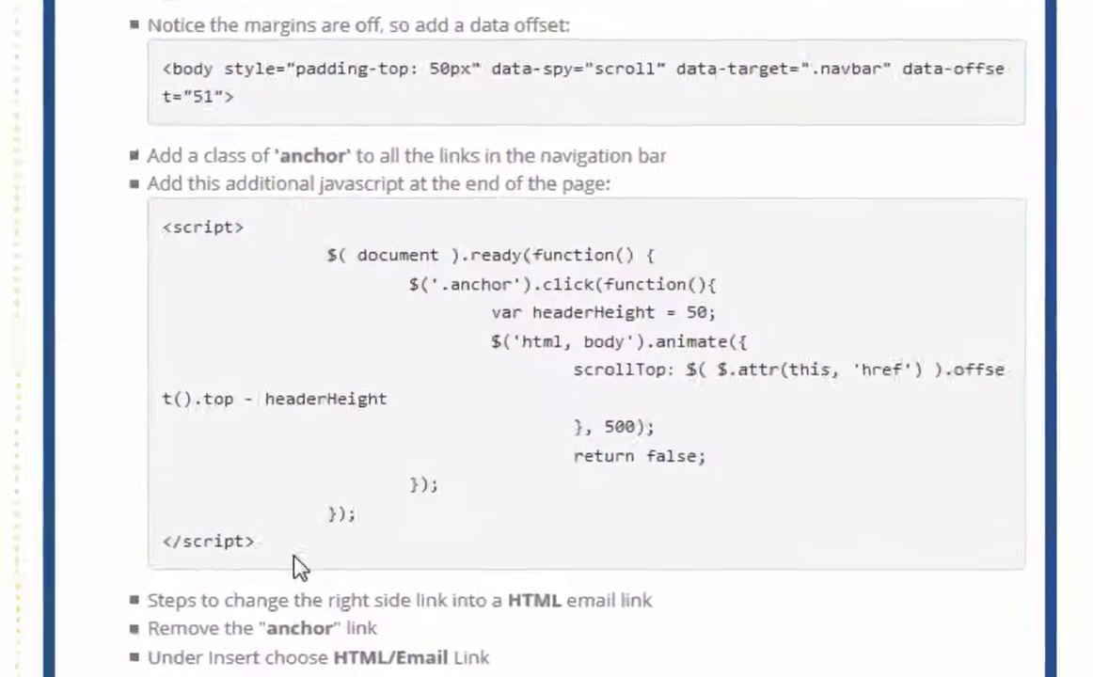
left_click_drag(486, 487, 411, 357)
left_click_drag(89, 332, 56, 226)
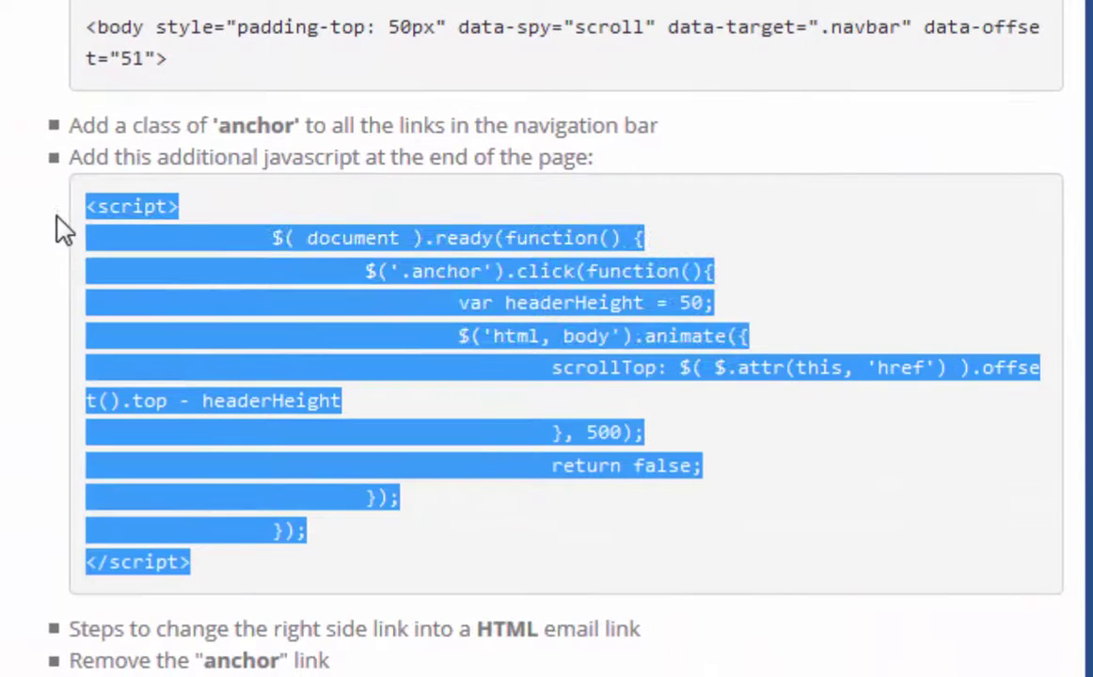
right_click(144, 205)
left_click(165, 234)
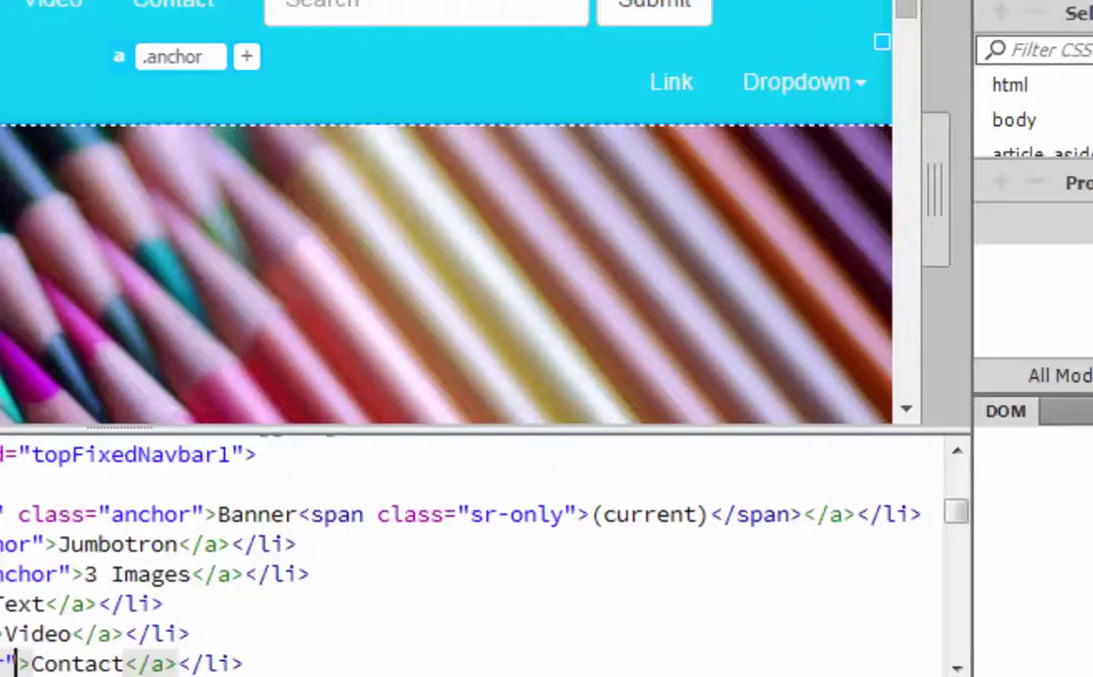
In Dreamweaver, paste the copied script on a new line below the bootstrap-3.3.6.js script, just above </body>
scroll(564, 366, "down", 20)
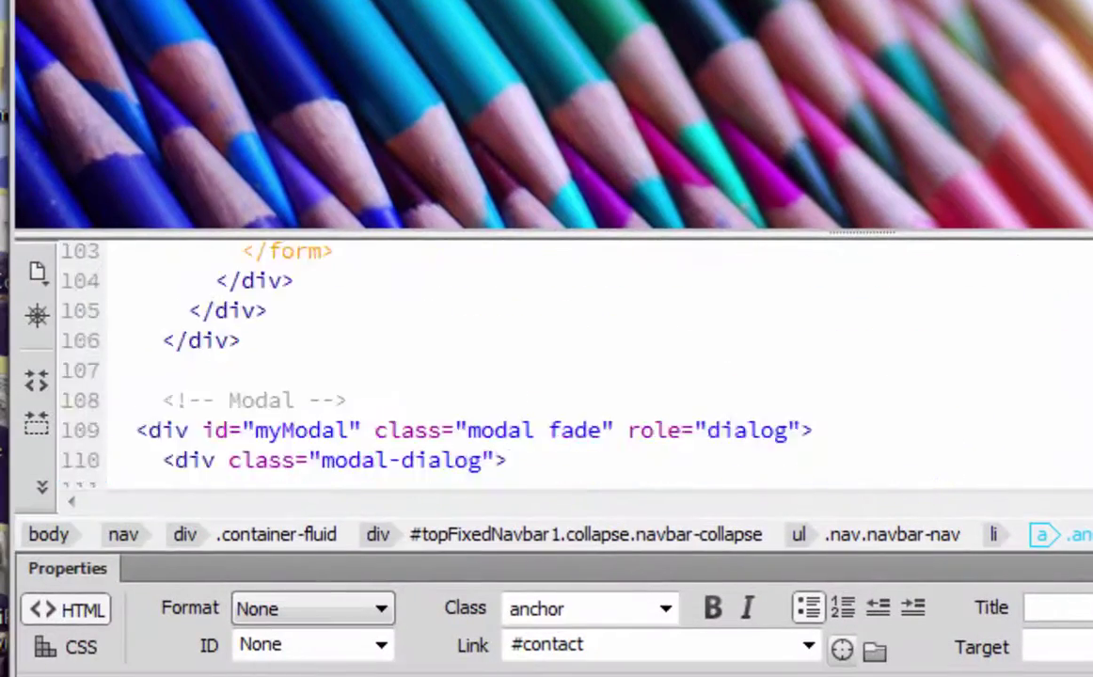
scroll(564, 367, "up", 3)
scroll(564, 367, "down", 2)
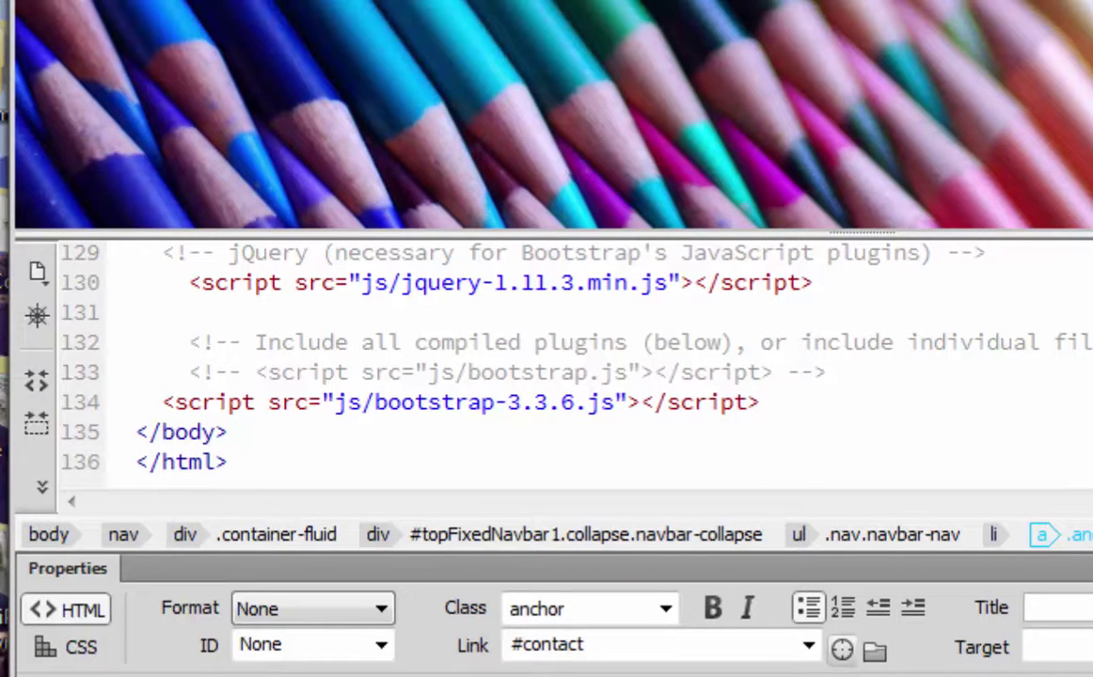
scroll(564, 358, "up", 1)
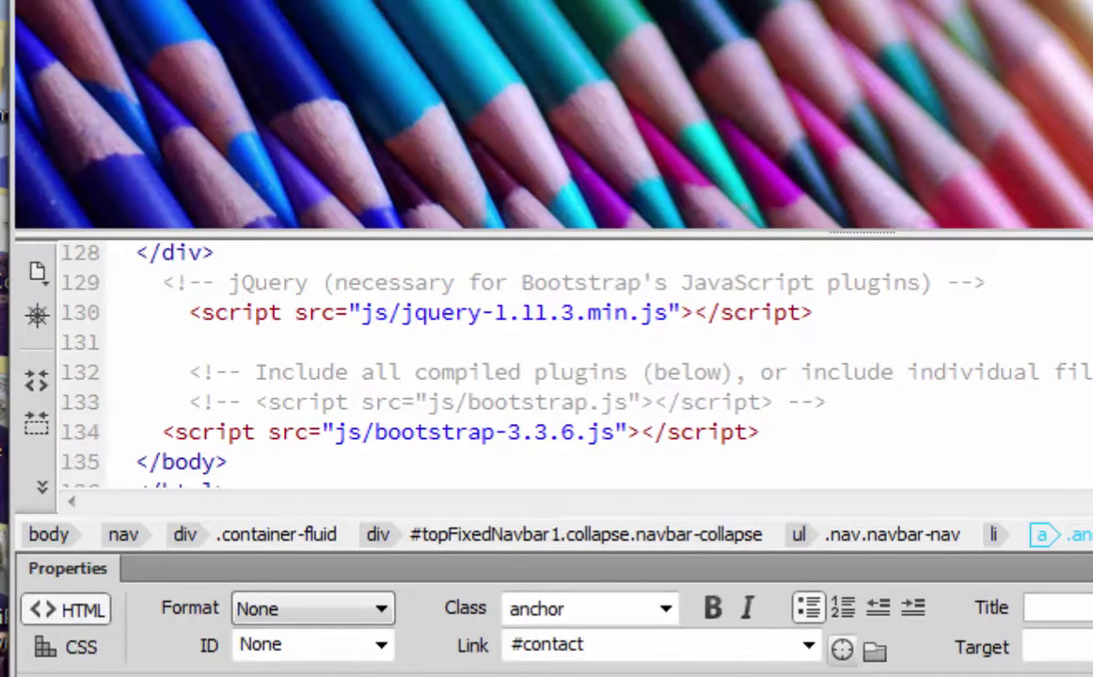
scroll(530, 367, "down", 2)
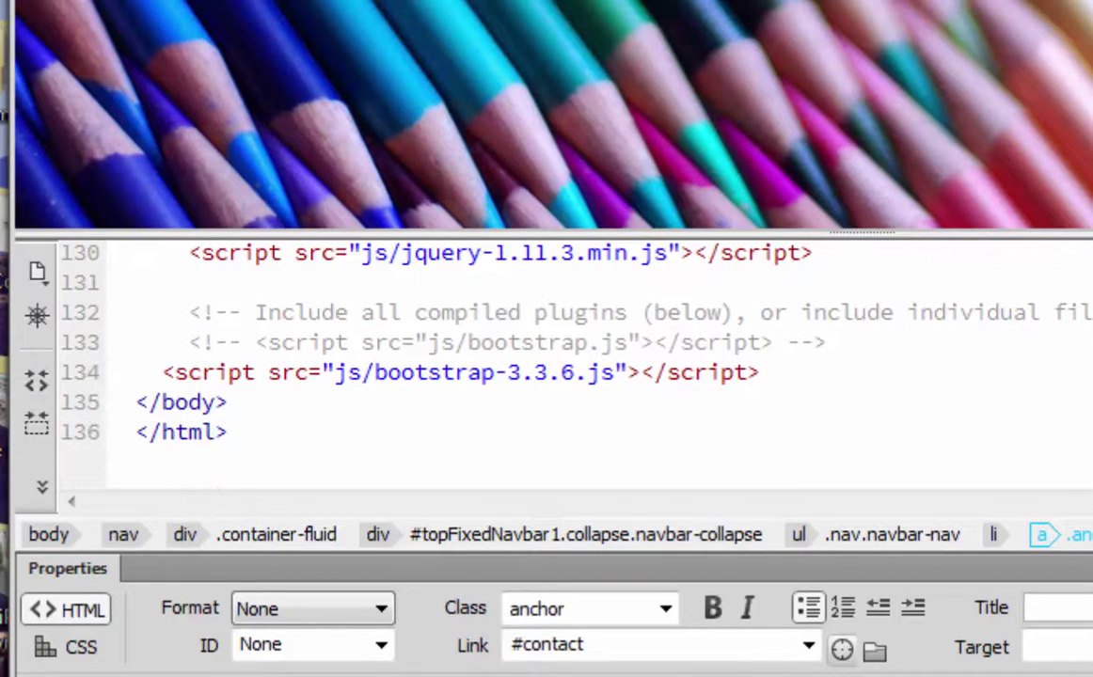
left_click(807, 375)
key("Return")
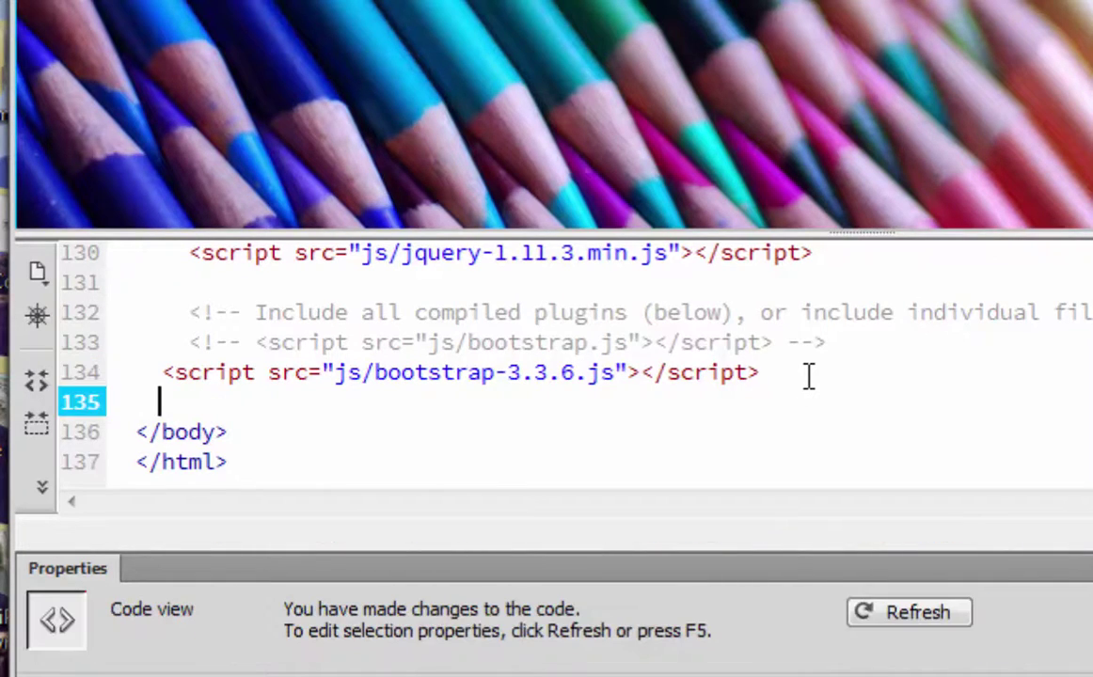
key("ctrl+v")
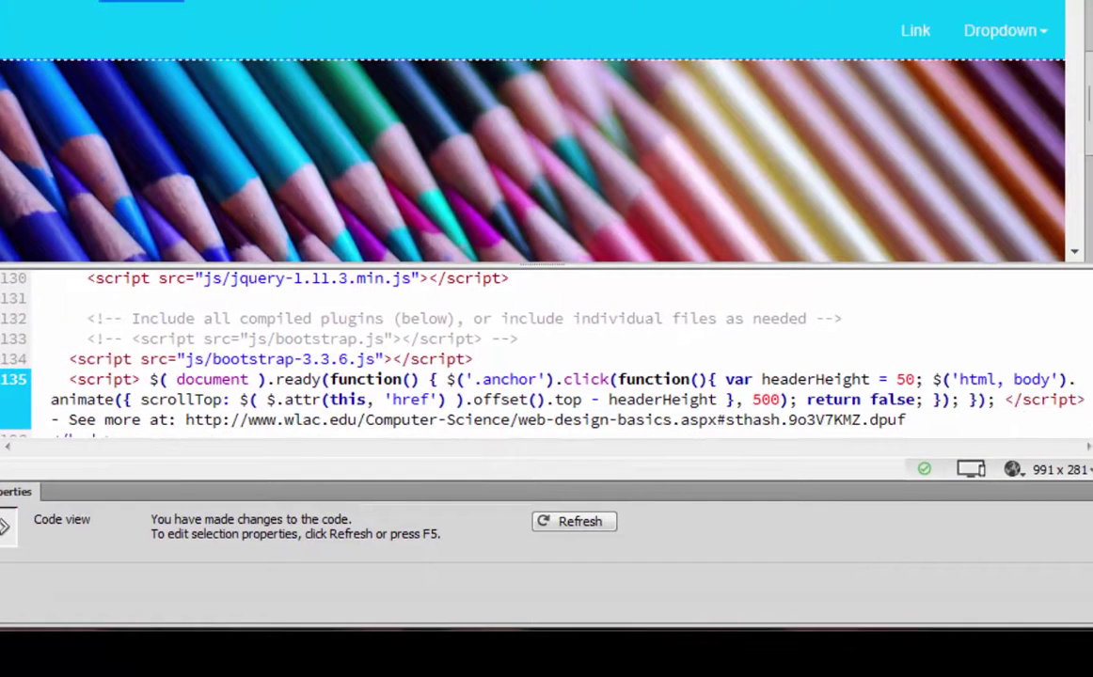
Delete the stray "See more at" line with its URL that follows the pasted script's closing tag
scroll(492, 353, "down", 1)
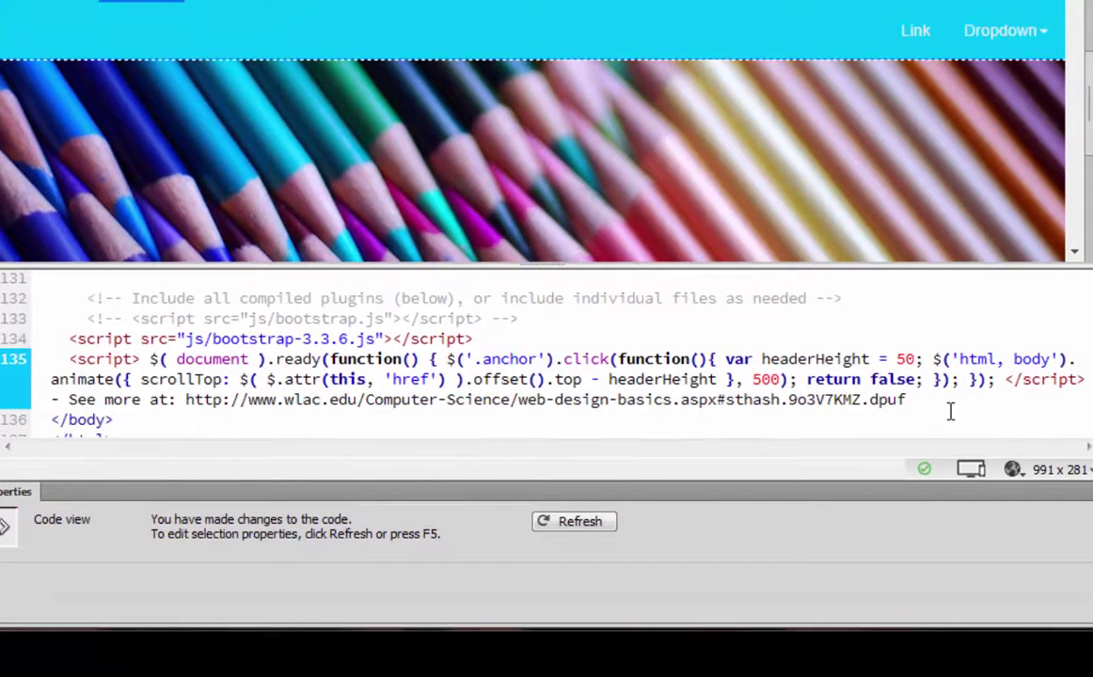
left_click_drag(951, 410, 50, 399)
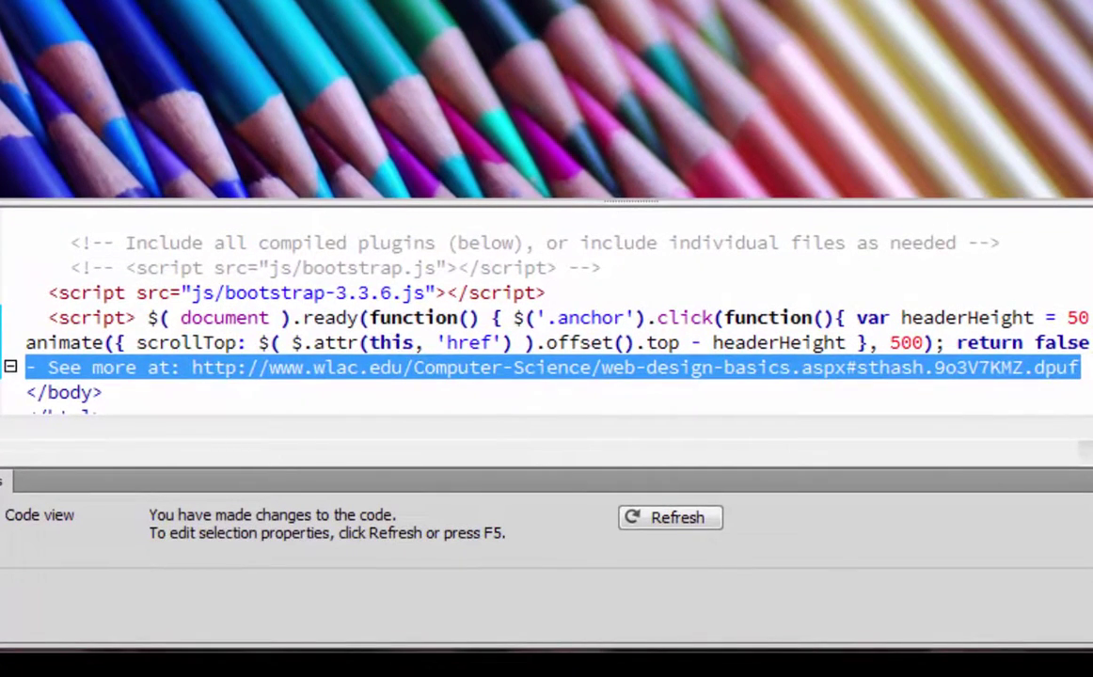
key("Delete")
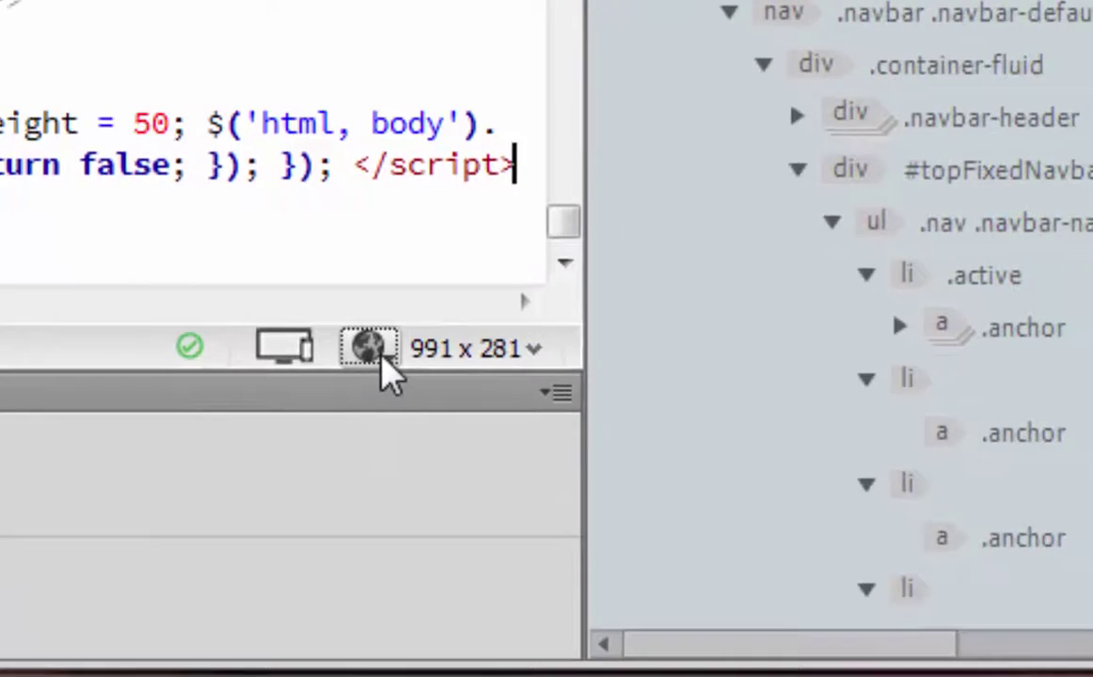
Save index.html, preview it in Firefox, and test the animated 3 Images, Video, Contact and Banner navbar links
left_click(381, 355)
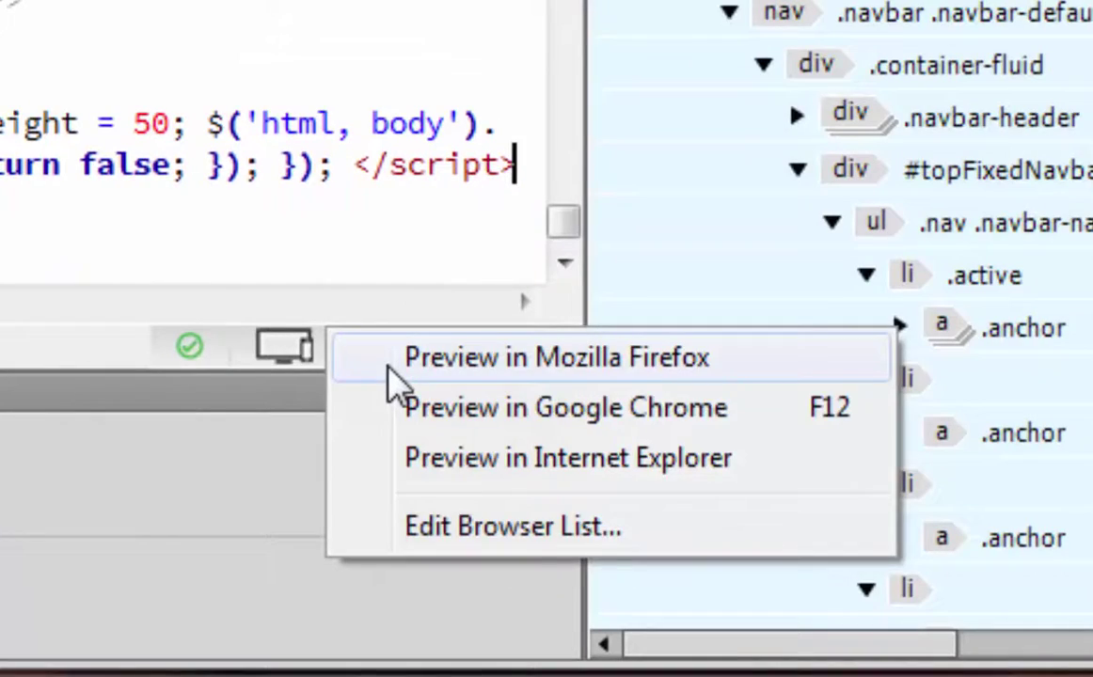
left_click(390, 368)
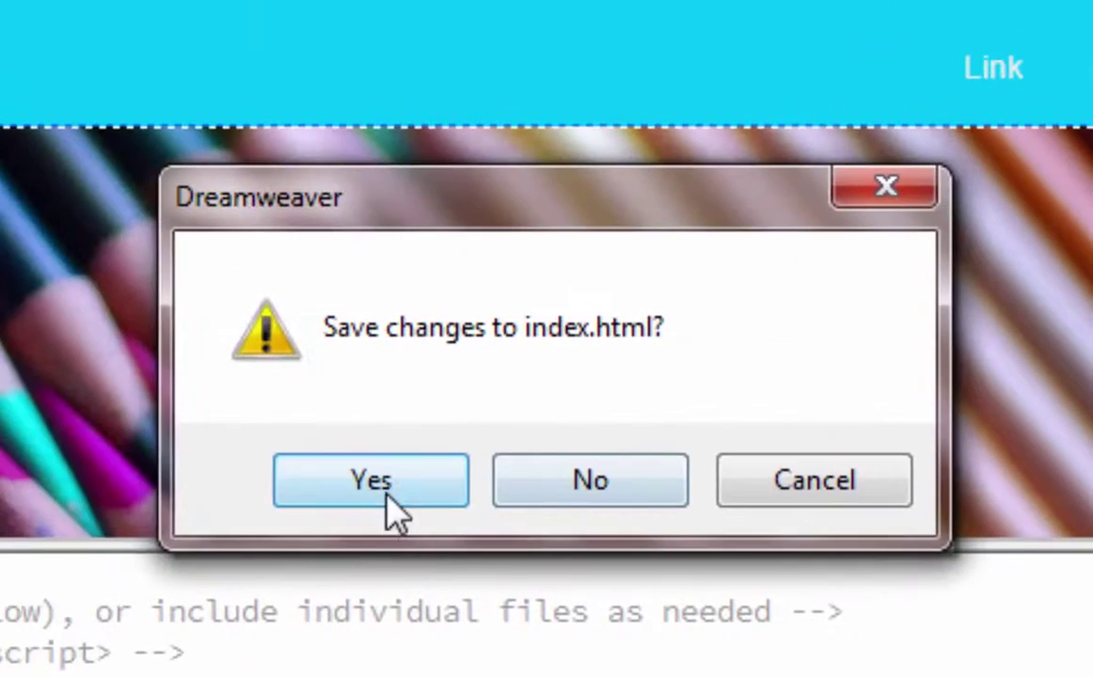
left_click(386, 497)
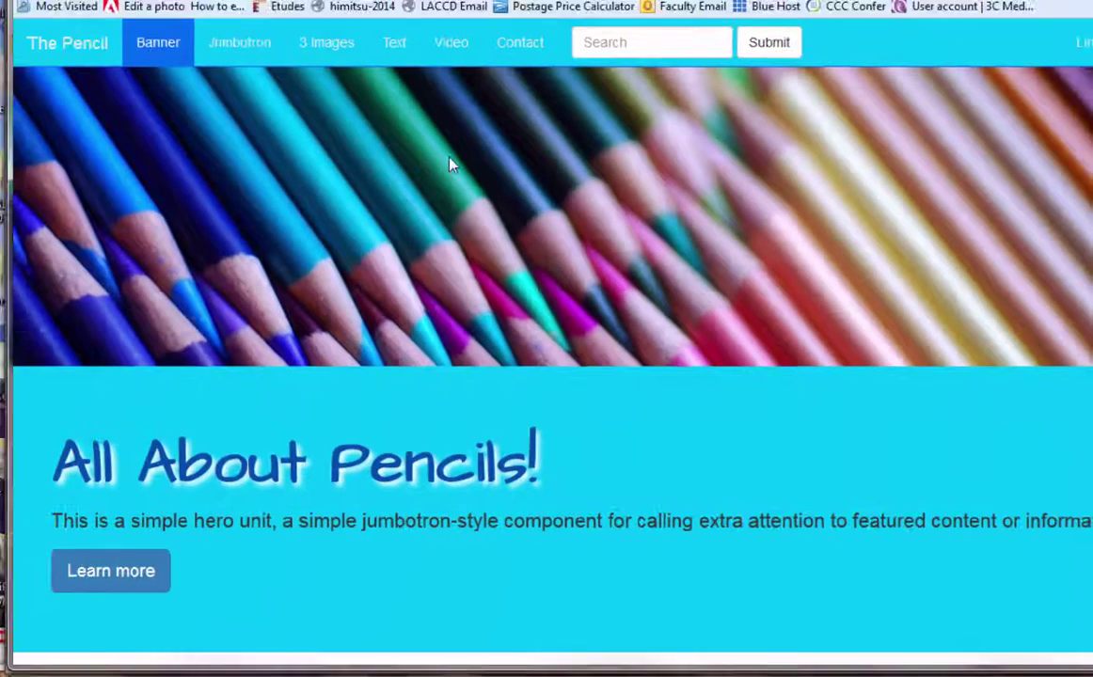
left_click(328, 43)
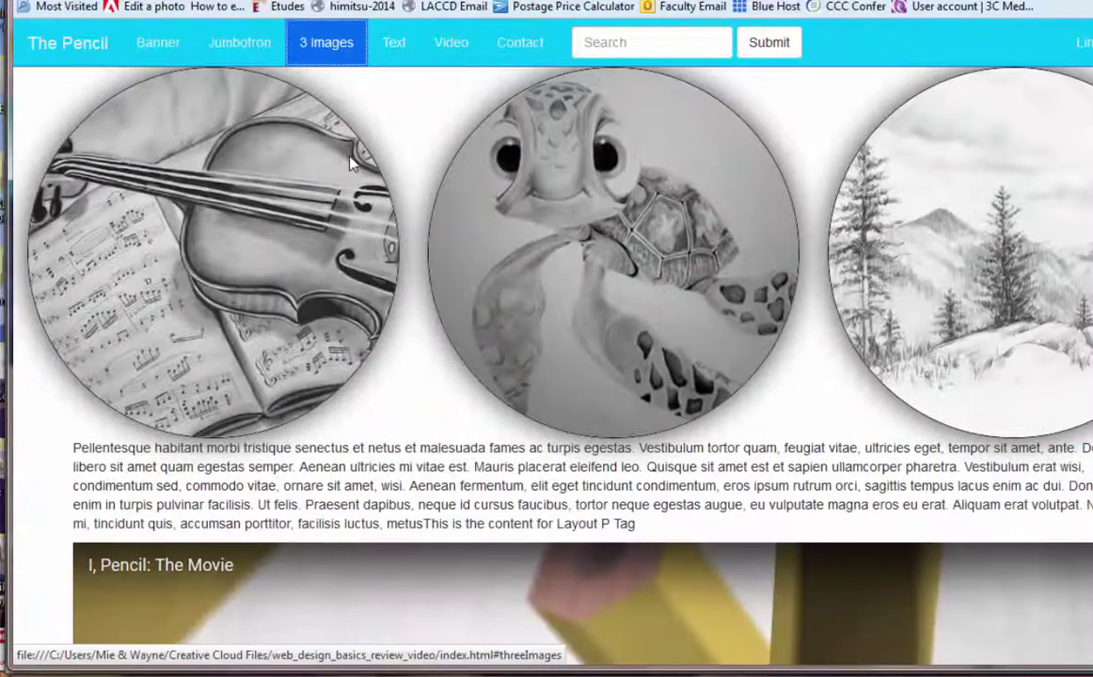
left_click(439, 45)
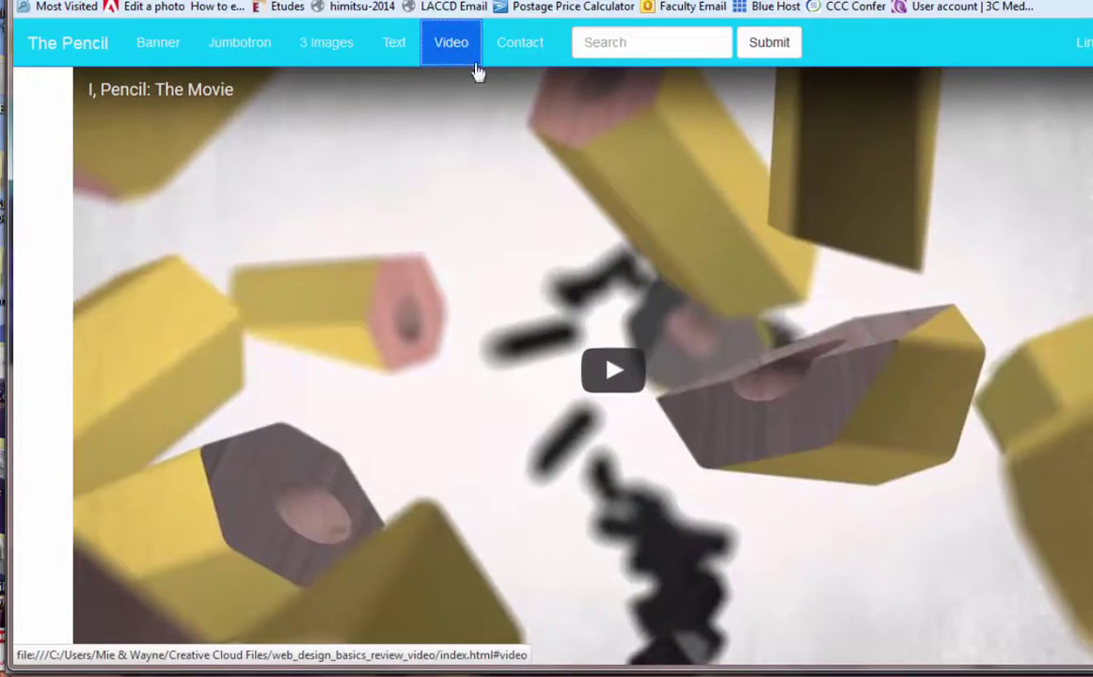
left_click(516, 47)
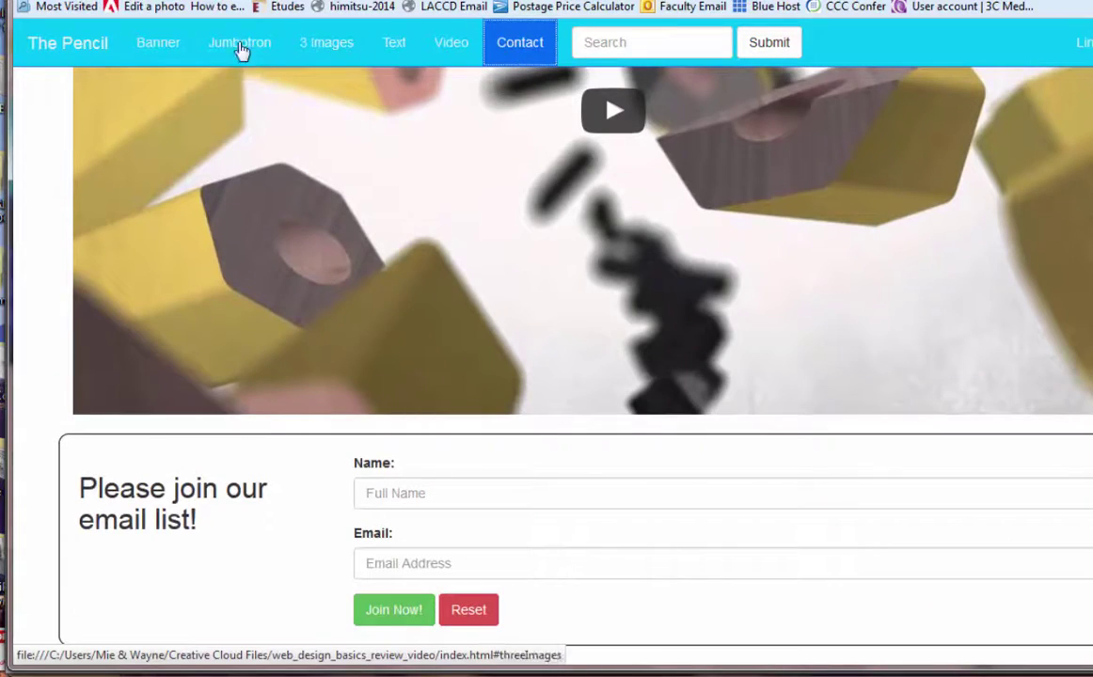
left_click(172, 47)
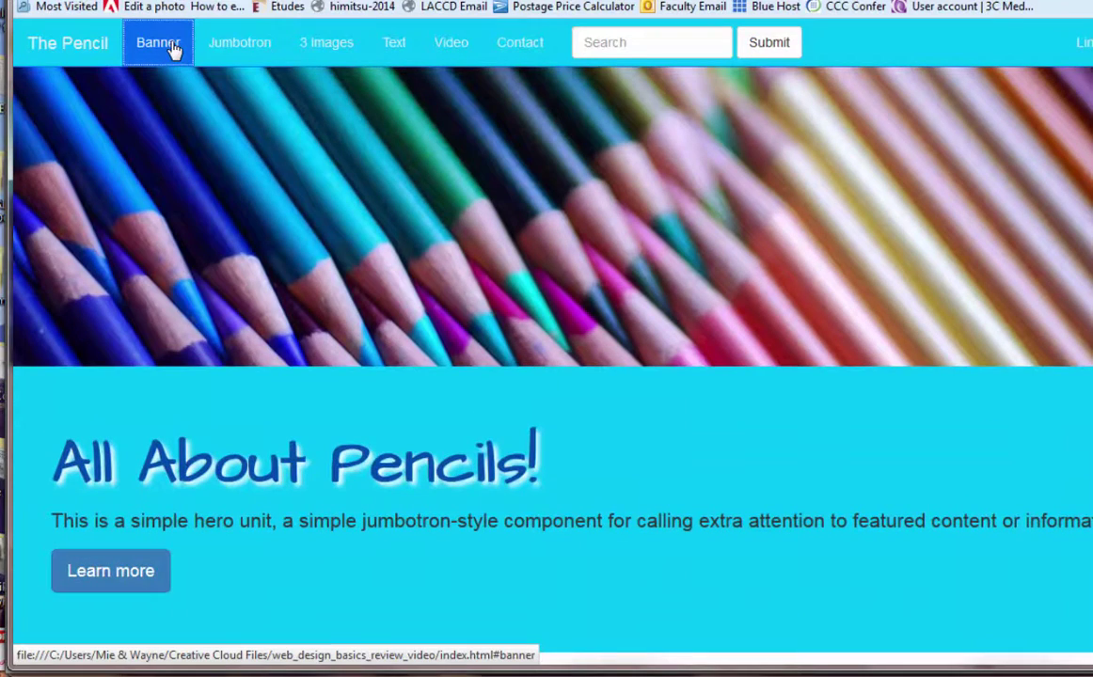
Follow the Jumbotron, 3 Images, Text, Video and Contact navbar links in order to check each section's stopping point
left_click(237, 45)
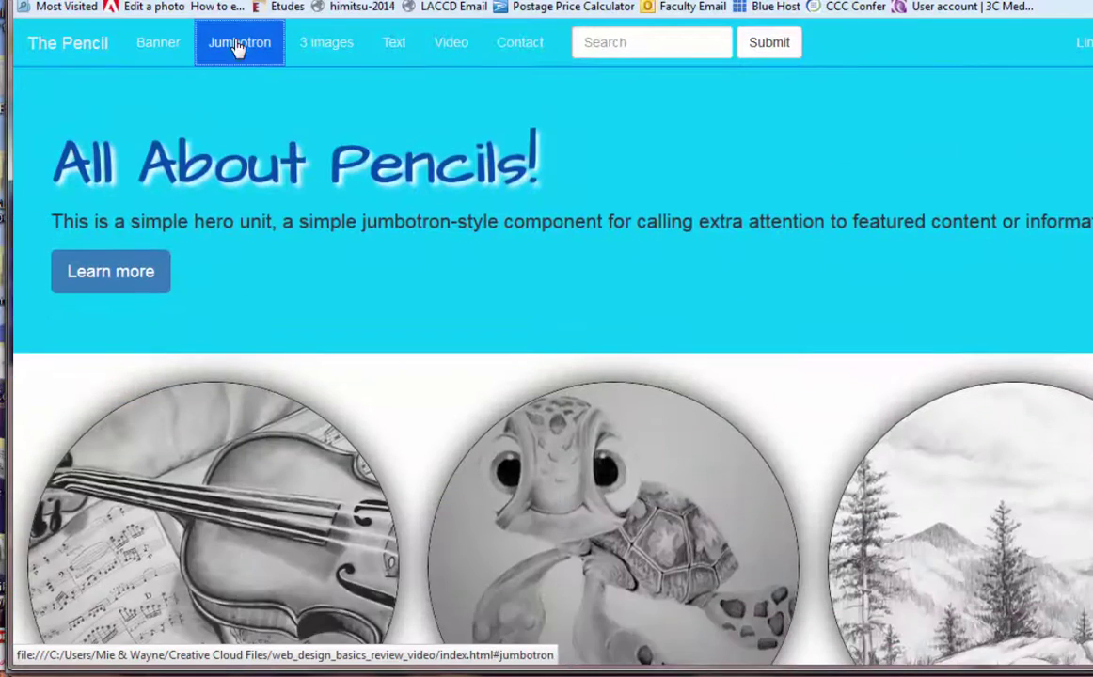
left_click(340, 47)
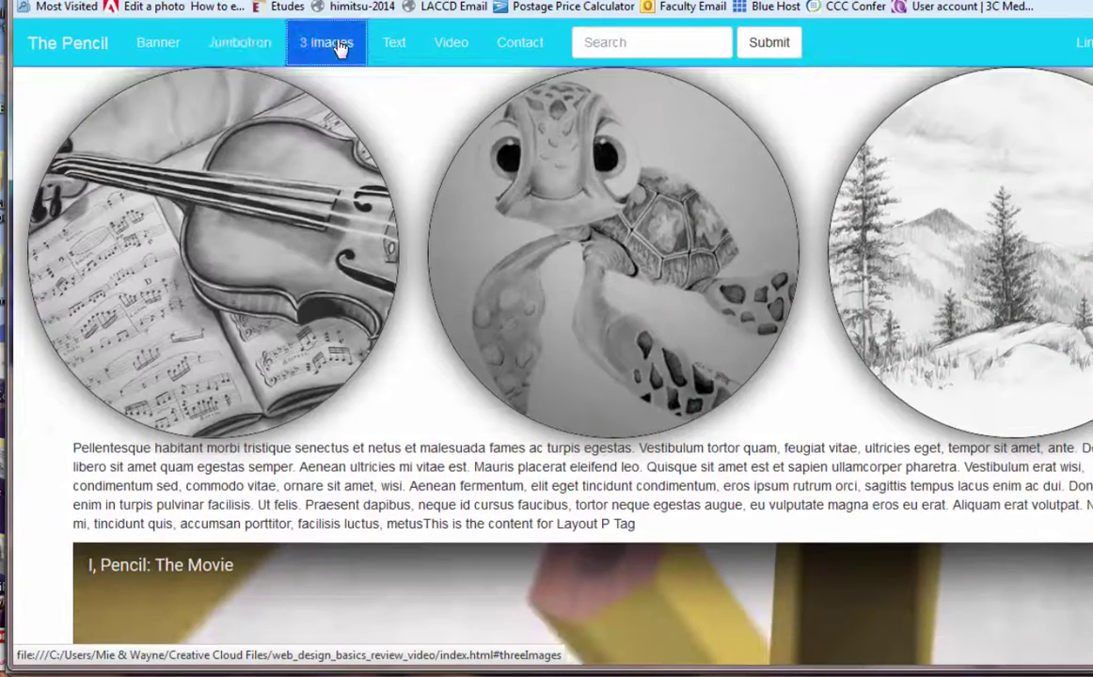
left_click(390, 43)
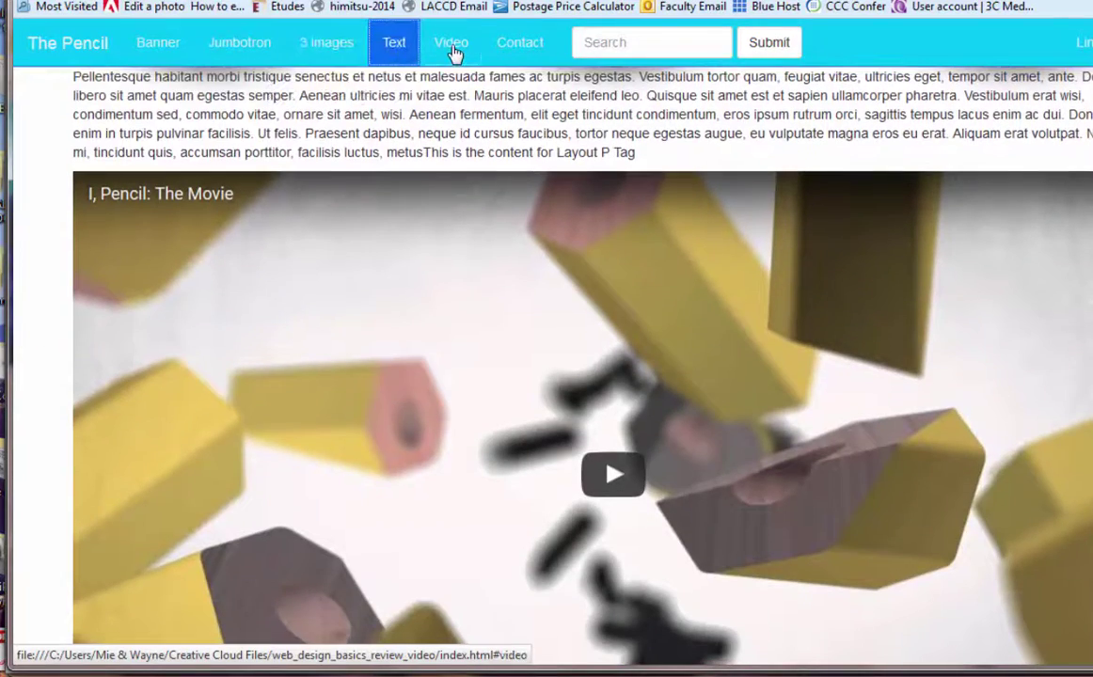
left_click(454, 49)
left_click(506, 47)
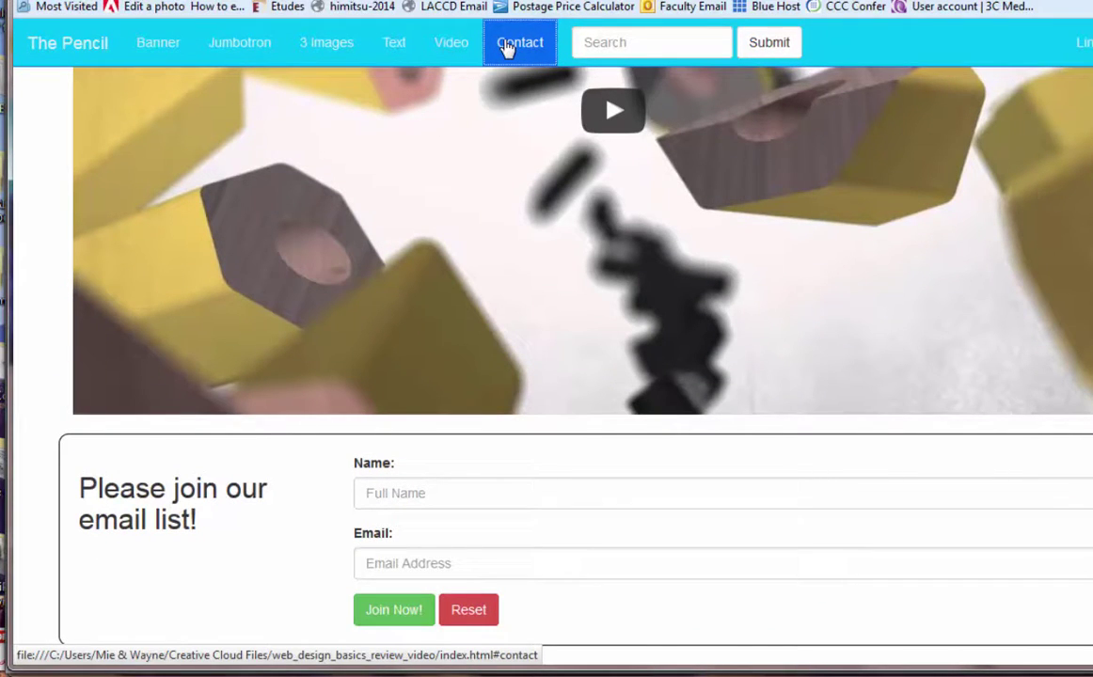
Jump to the 3 Images section and inspect the gap between the jumbotron and the circular images
left_click(310, 48)
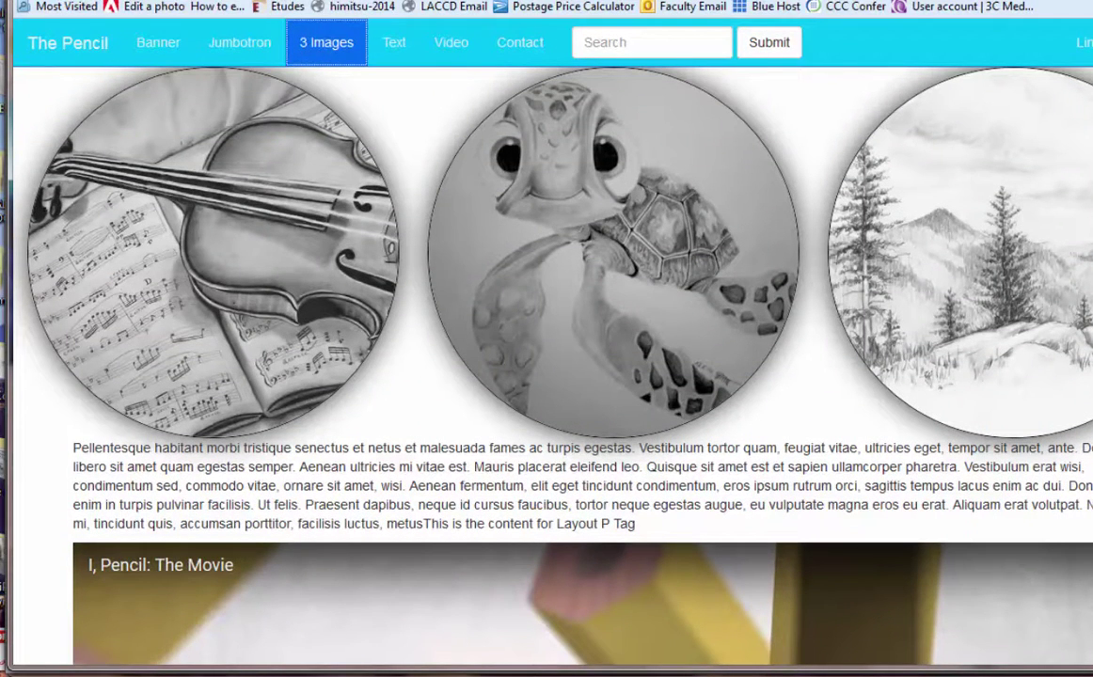
scroll(552, 367, "up", 2)
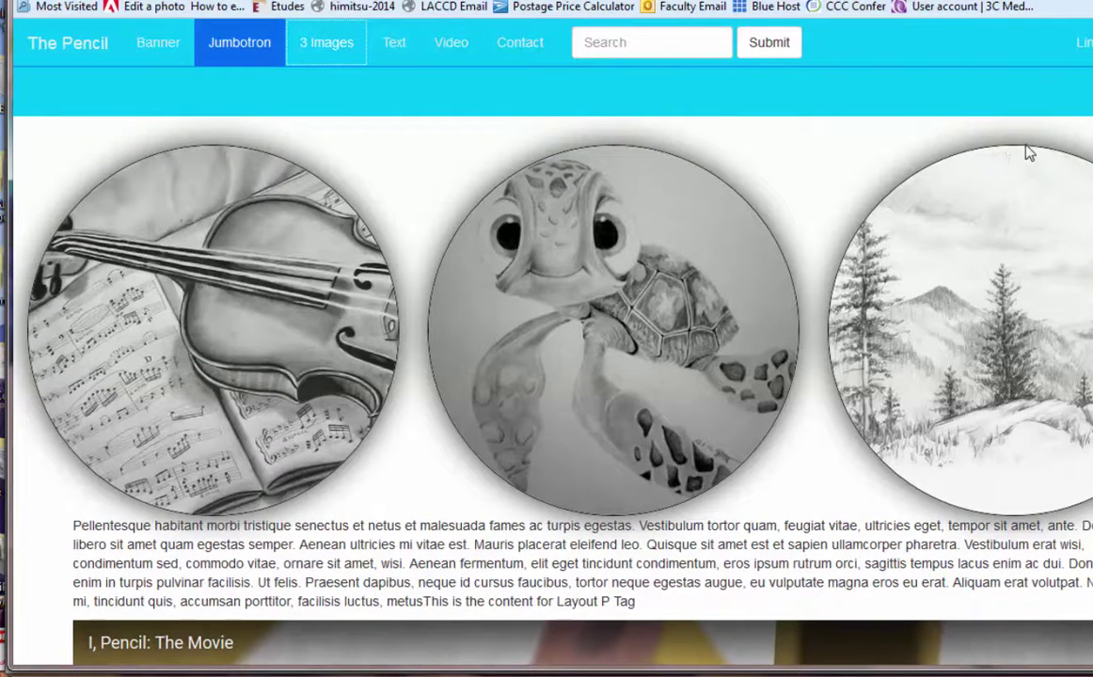
left_click(315, 42)
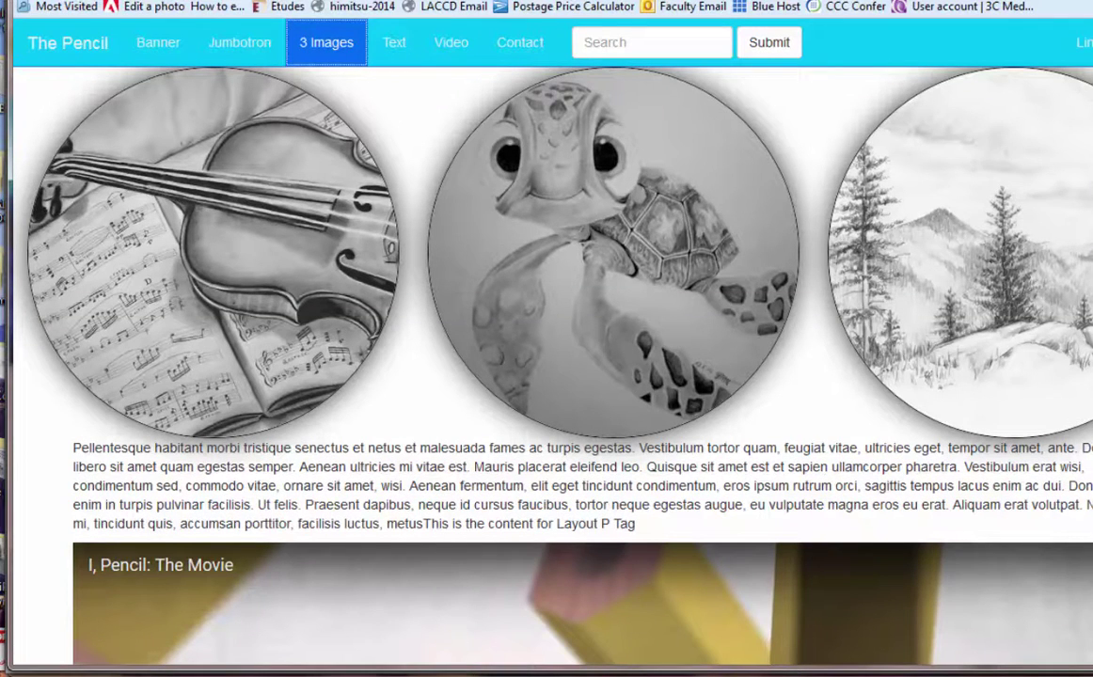
scroll(1040, 218, "up", 2)
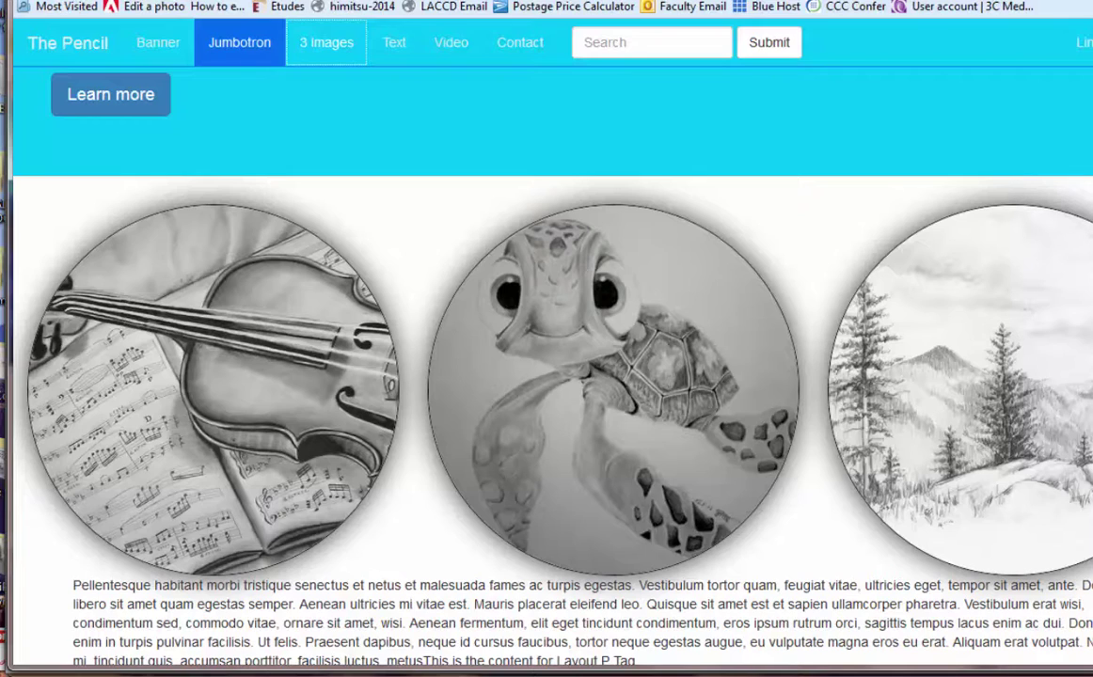
Return to Dreamweaver, select the jumbotron div, and add a #jumbotron selector to styles.css under GLOBAL
key("alt+Tab")
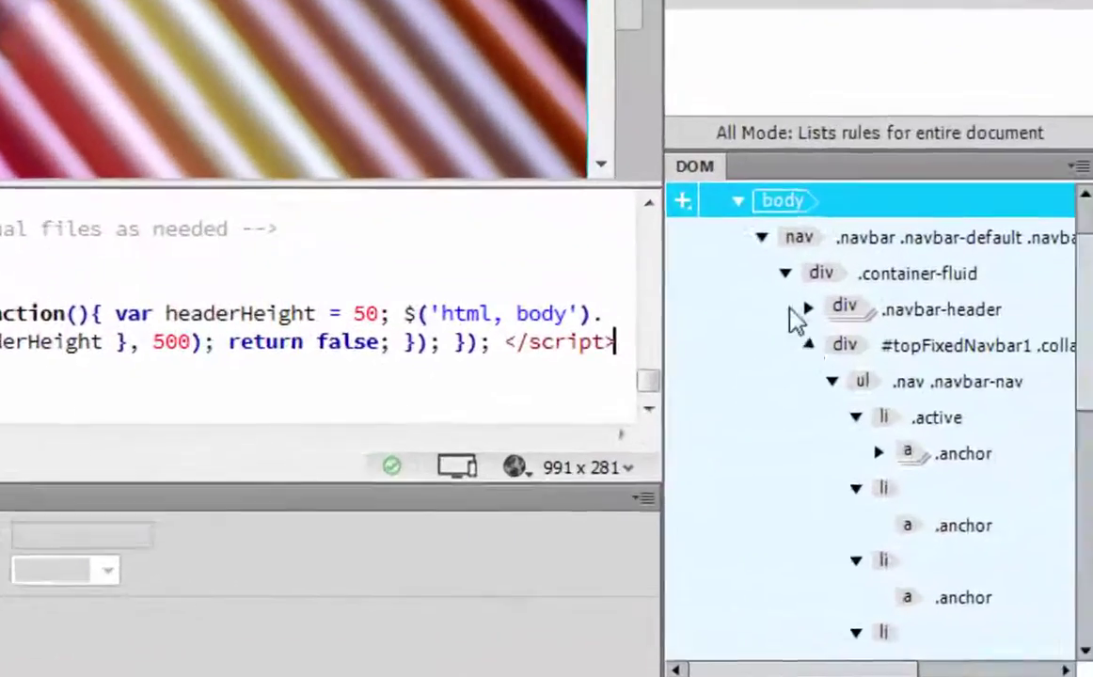
left_click(1065, 465)
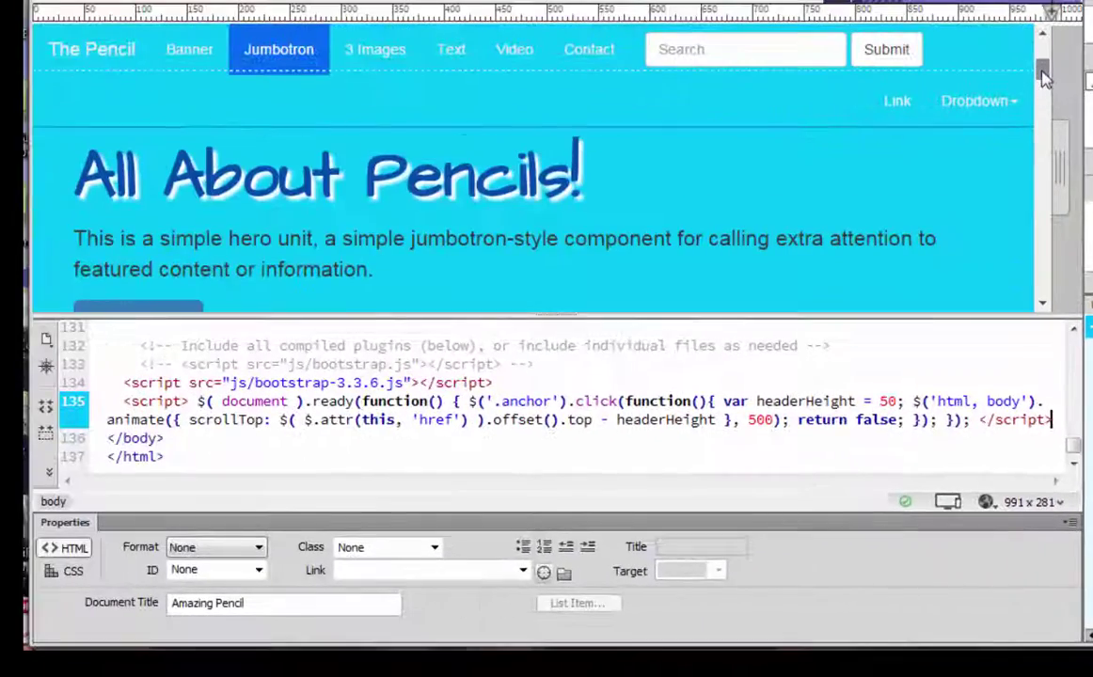
left_click(658, 179)
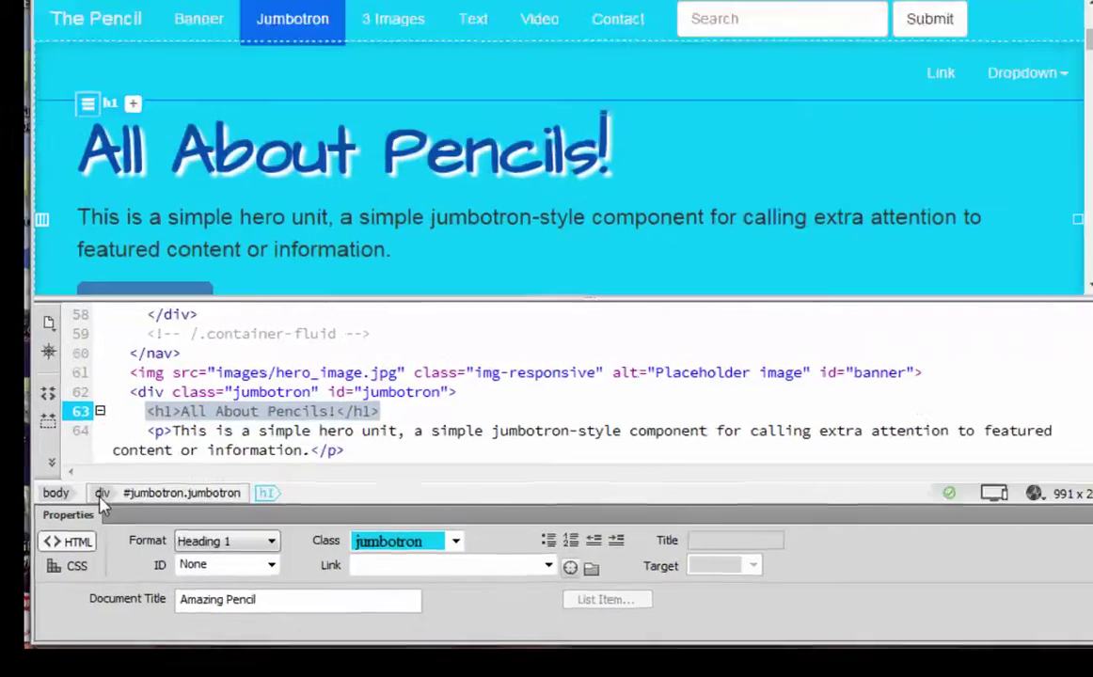
left_click(96, 501)
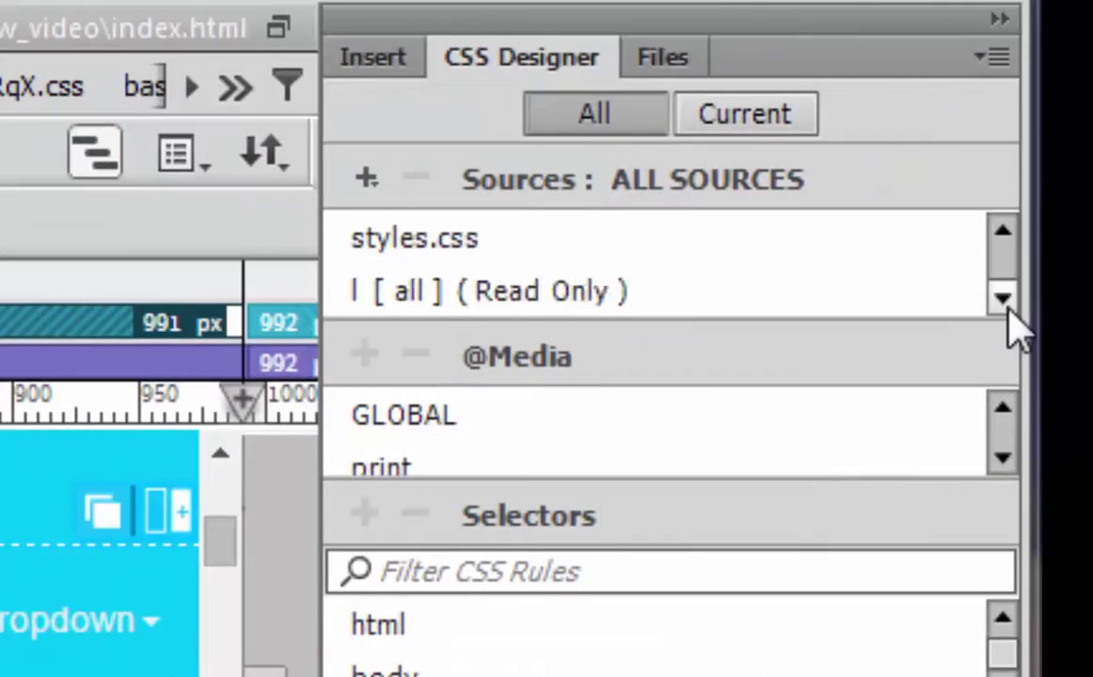
left_click(398, 240)
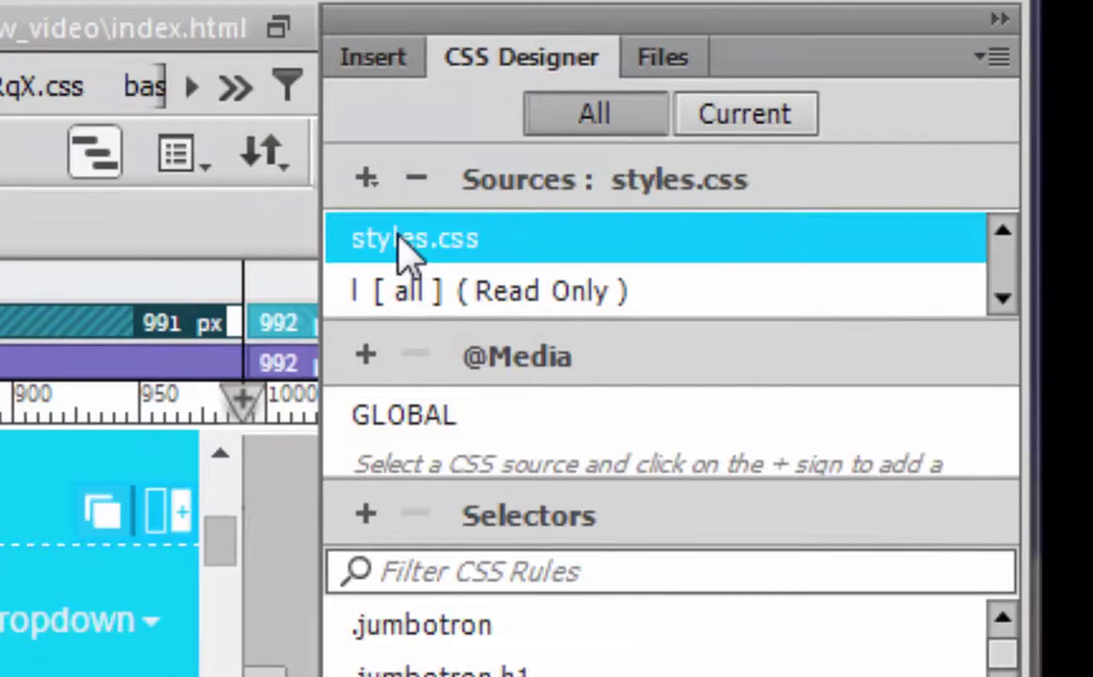
left_click(415, 424)
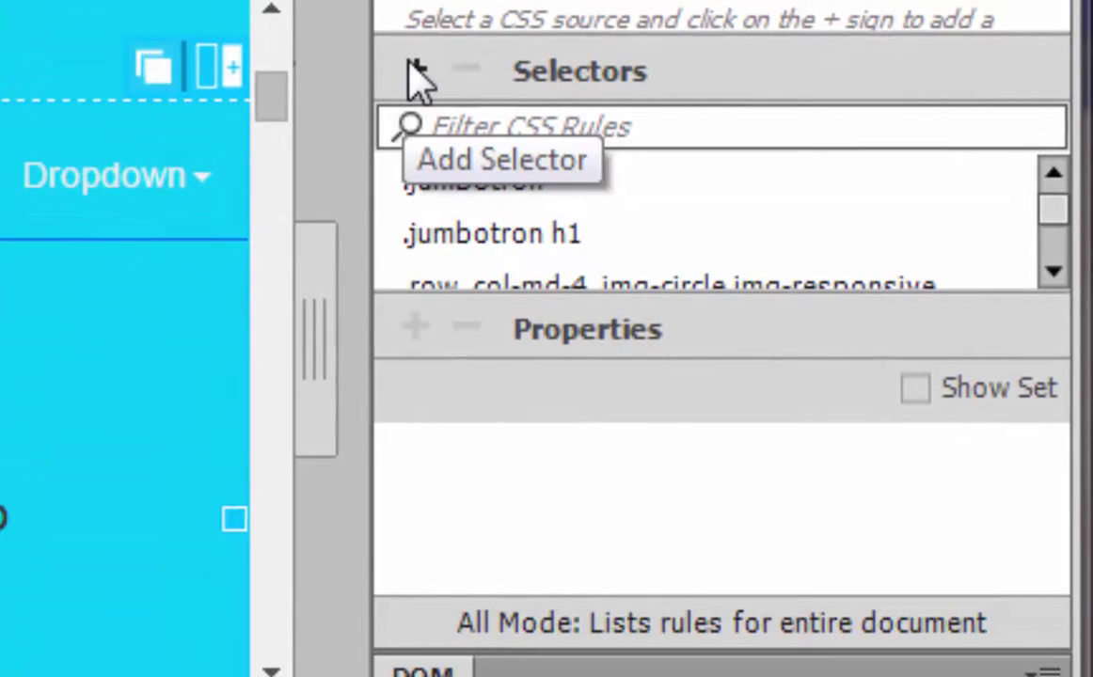
left_click(383, 351)
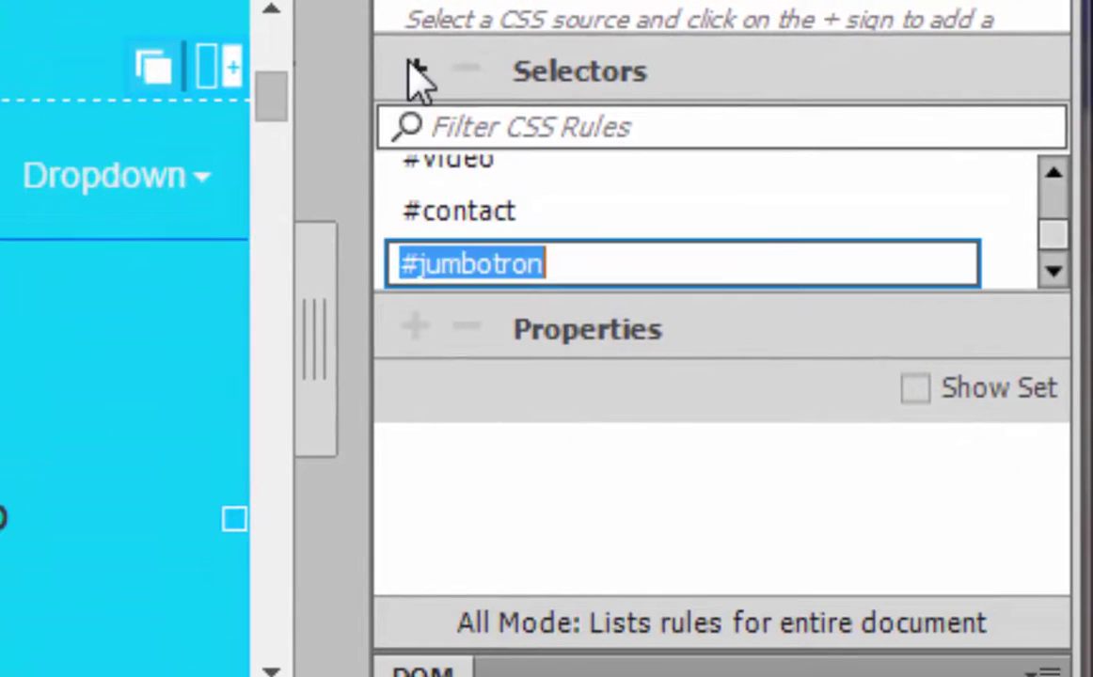
key("Return")
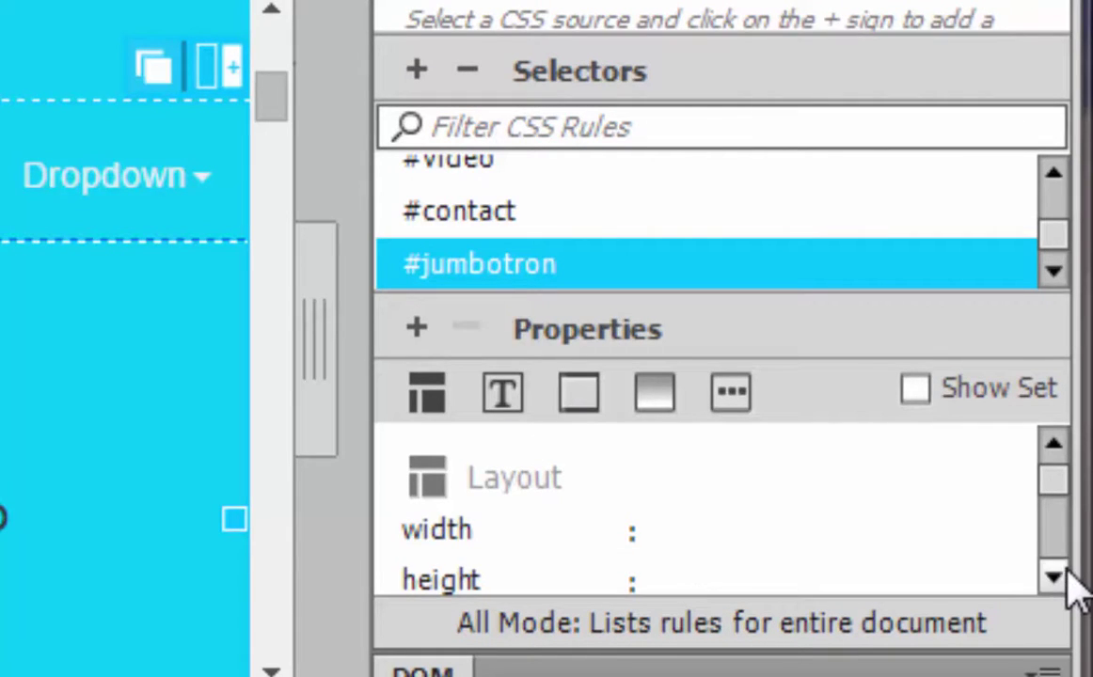
Set the #jumbotron rule's bottom margin to 1 px and check the space above the three images
scroll(1060, 564, "down", 6)
scroll(1072, 585, "down", 2)
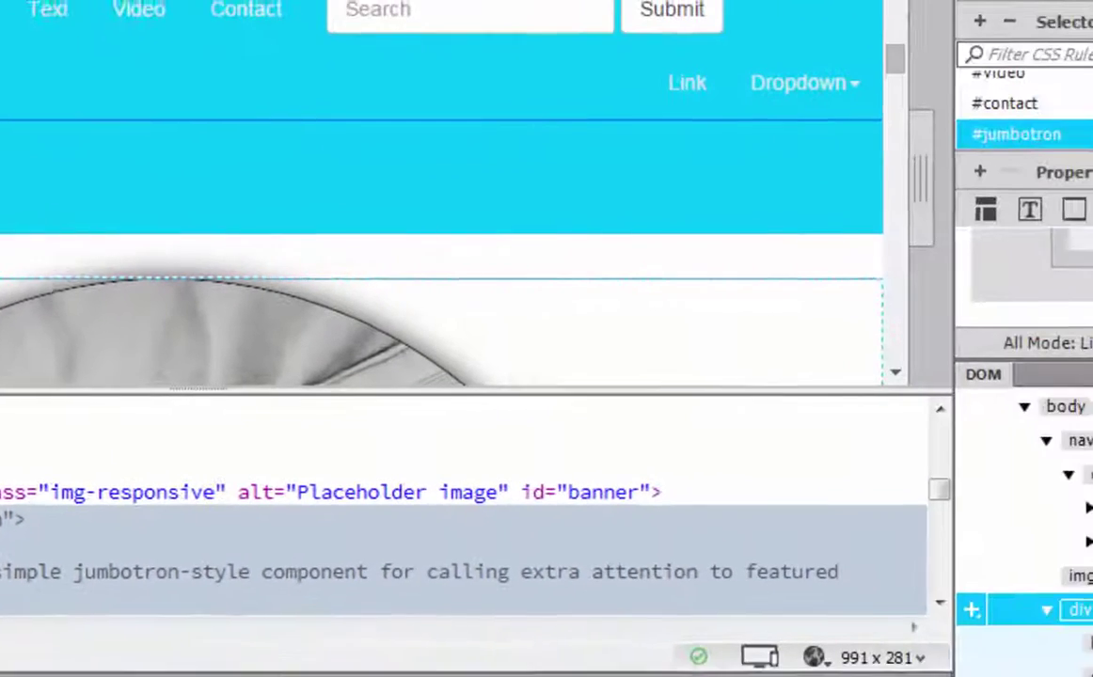
left_click(848, 291)
type("1")
key("Return")
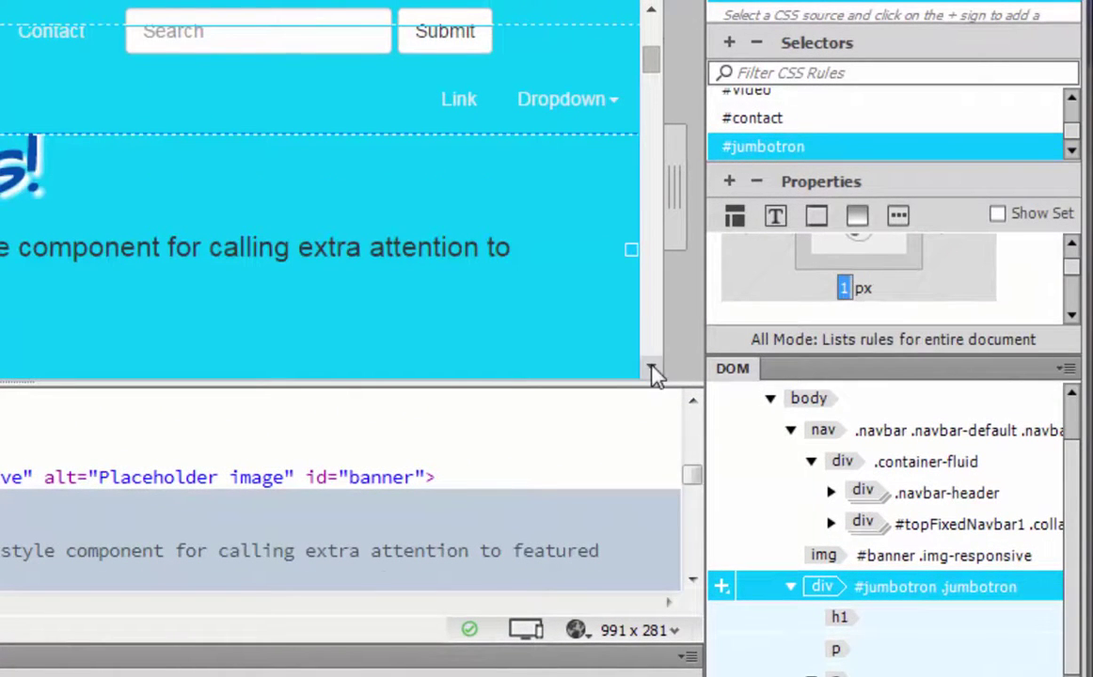
scroll(648, 370, "down", 3)
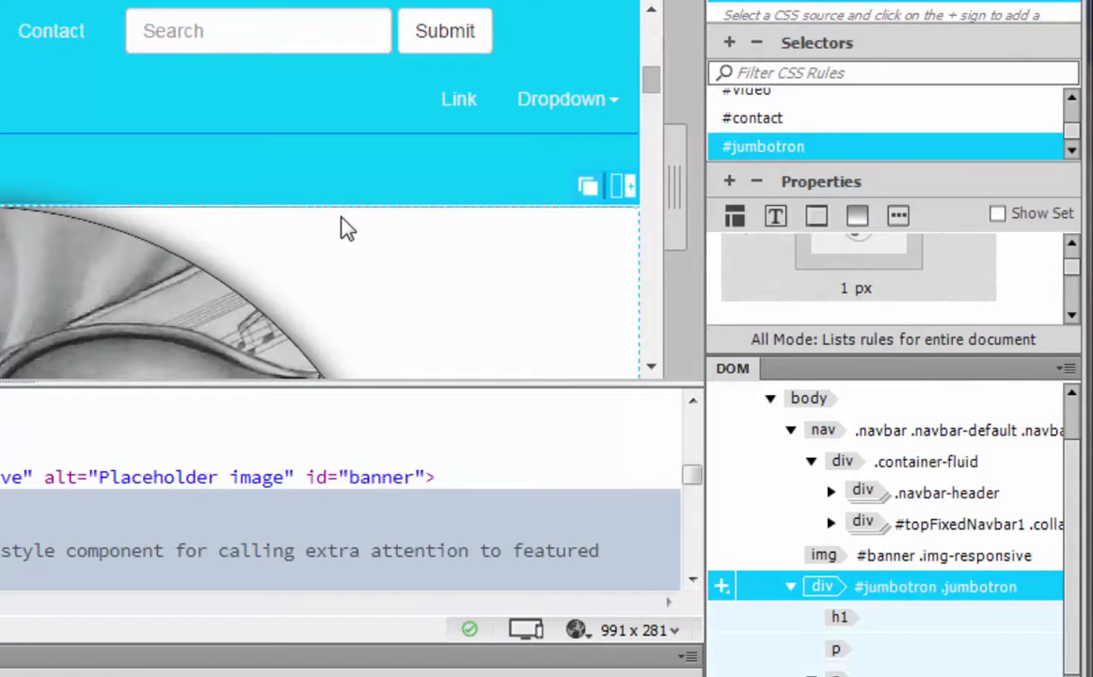
Set the #jumbotron rule's bottom margin to 0 px and check where the jumbotron meets the images
left_click(851, 292)
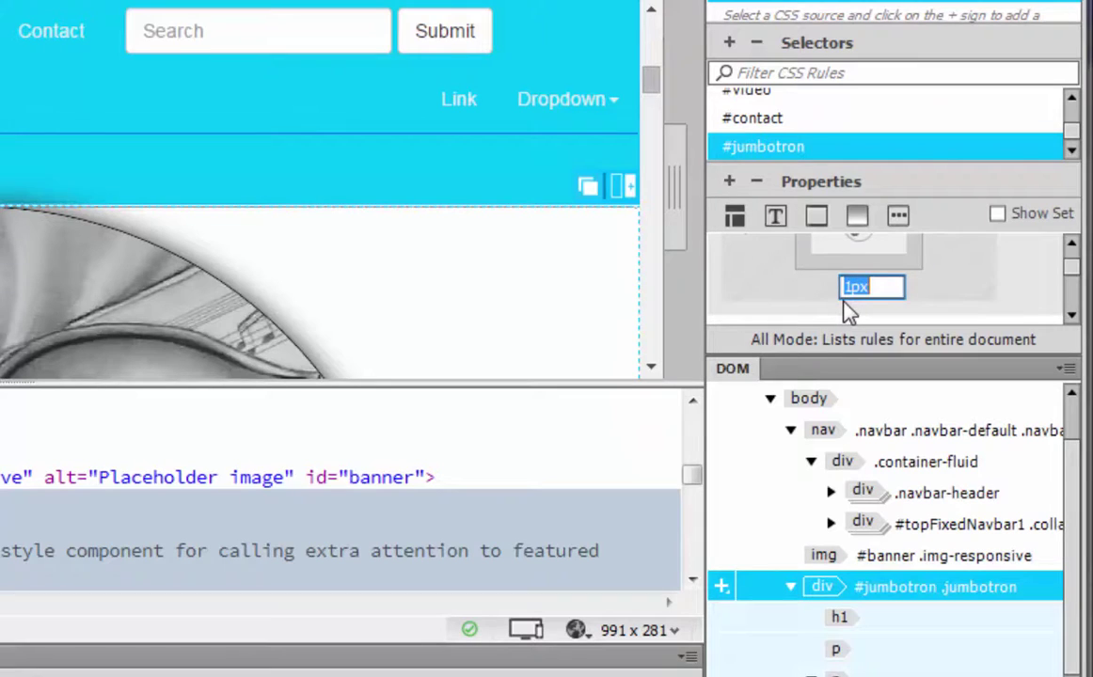
key("Down")
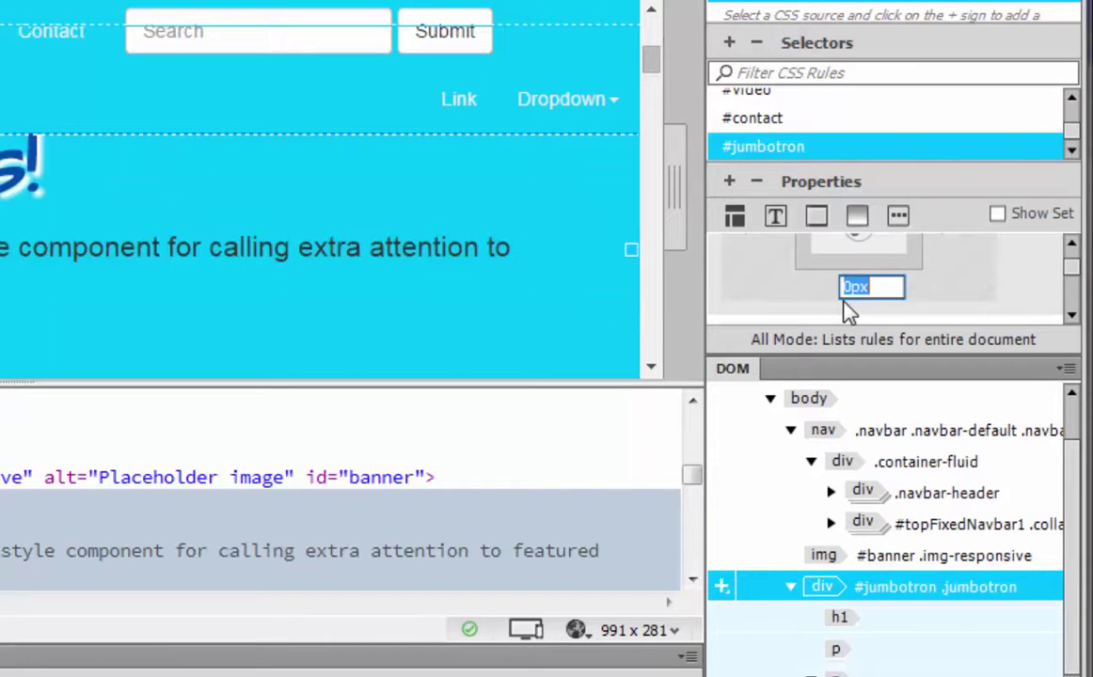
key("Return")
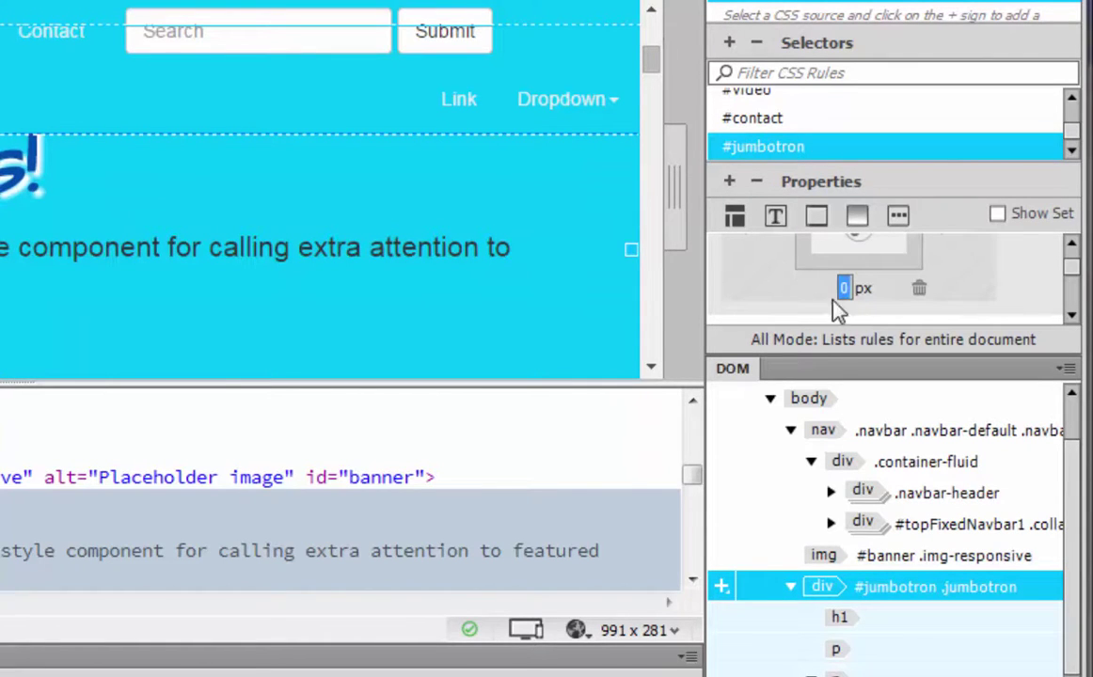
left_click(651, 368)
left_click(650, 368)
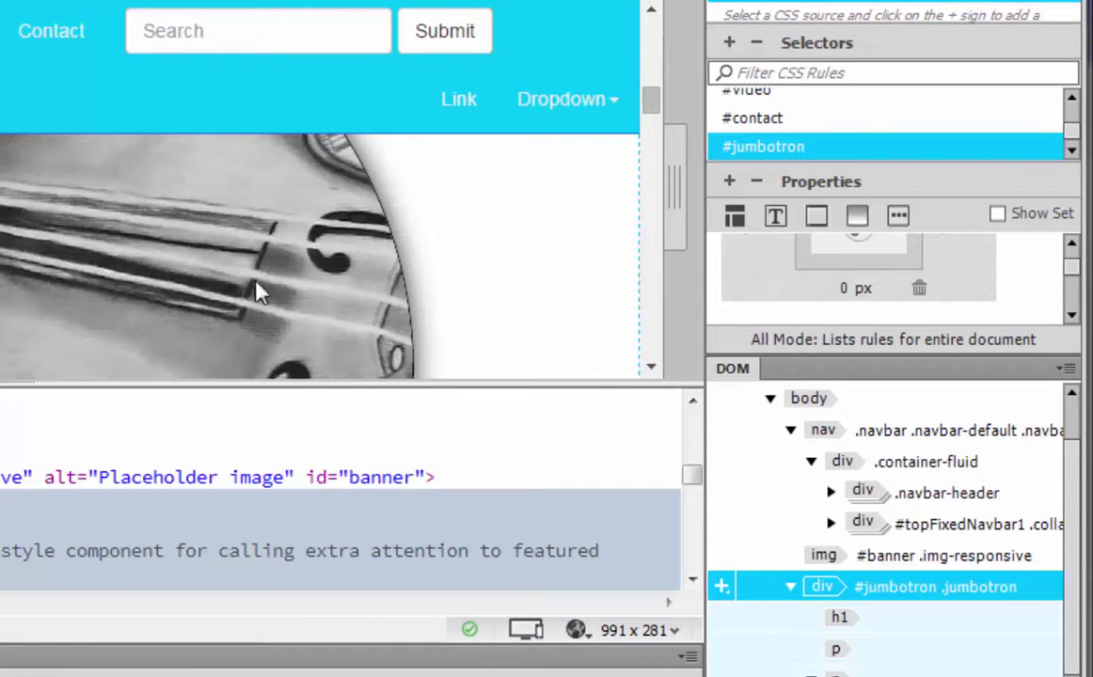
left_click(651, 12)
left_click(651, 11)
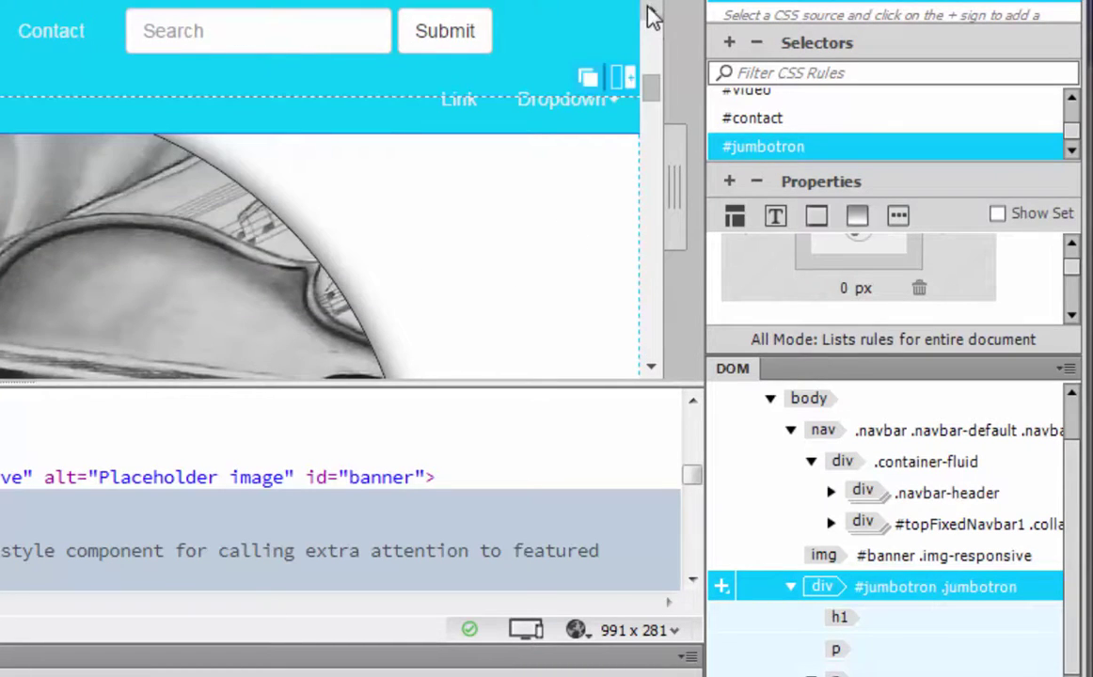
Select the container-fluid div around the three images and add a #threeImages selector to styles.css
left_click(650, 11)
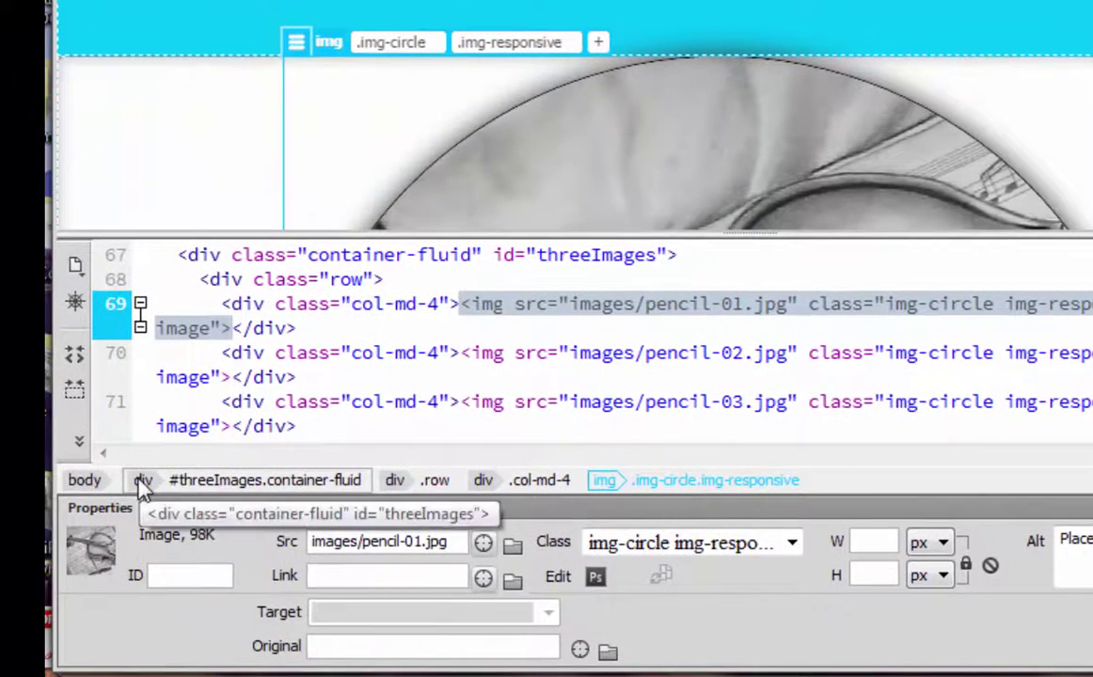
left_click(142, 481)
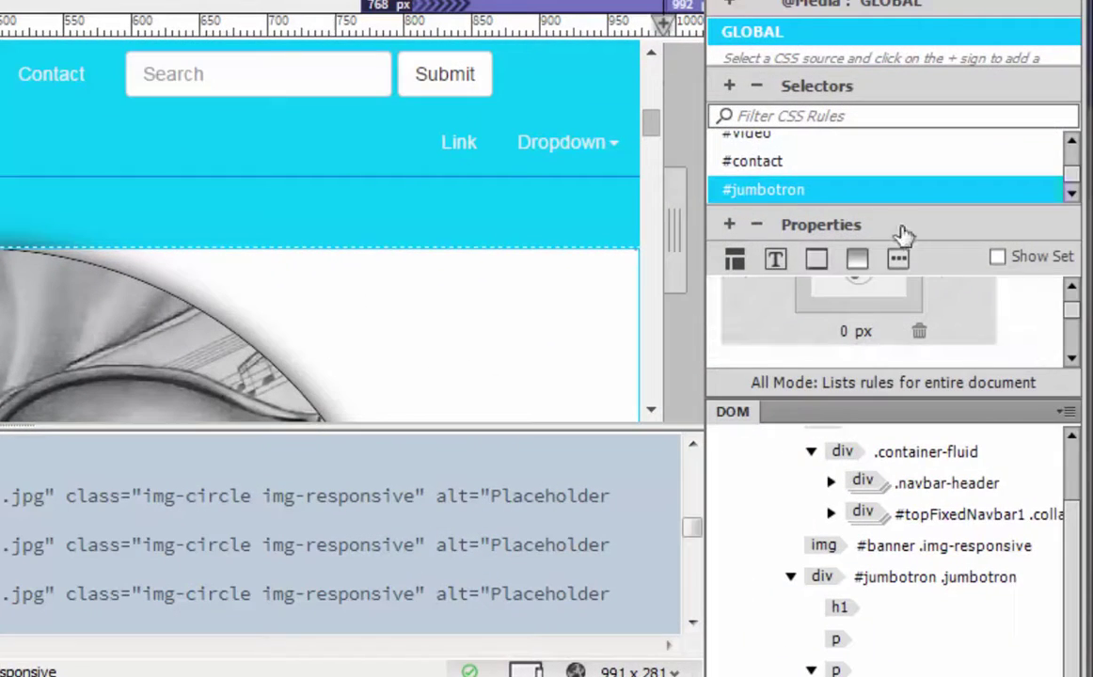
left_click(728, 85)
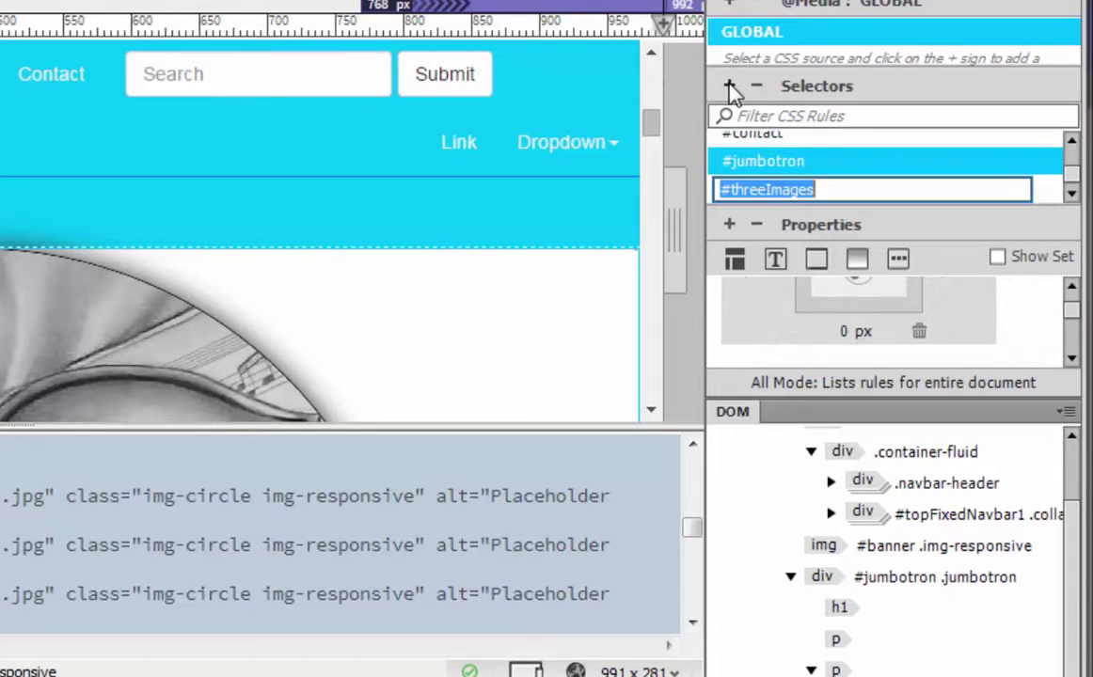
key("Return")
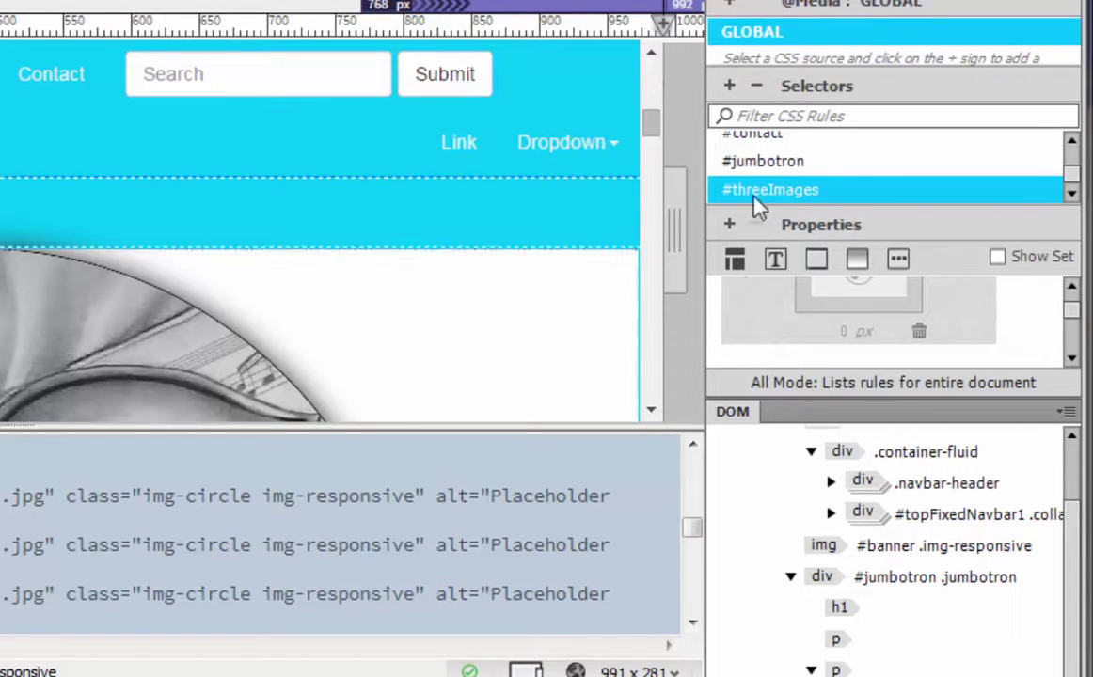
Set the top padding of the #threeImages rule to 50 px
left_click(734, 260)
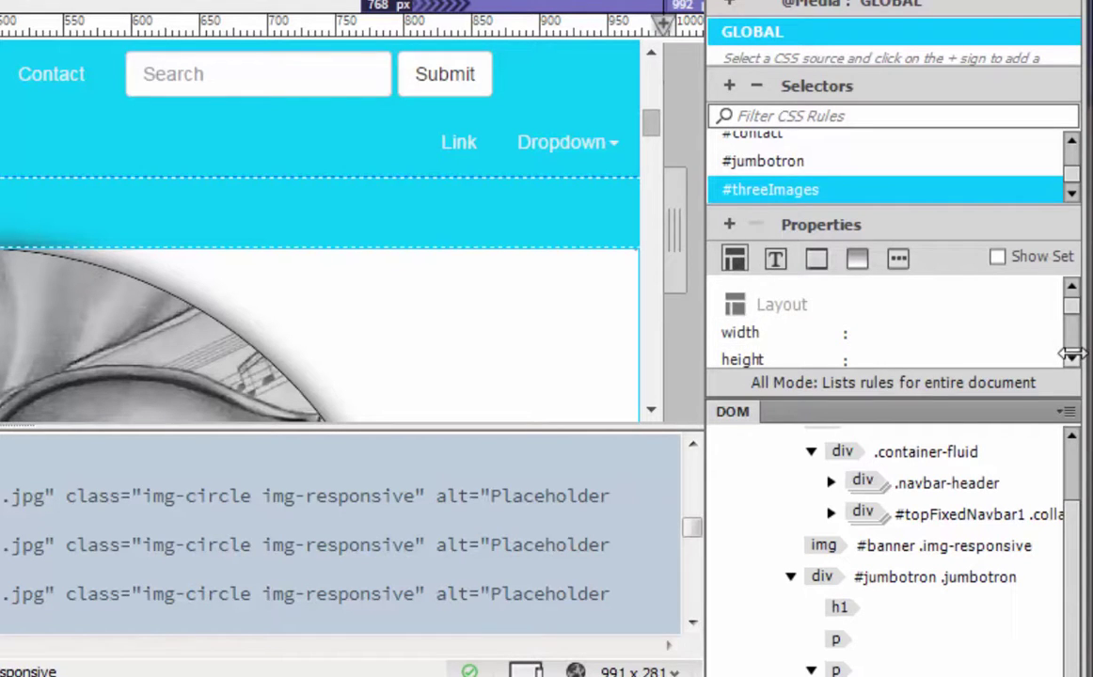
scroll(1074, 357, "down", 5)
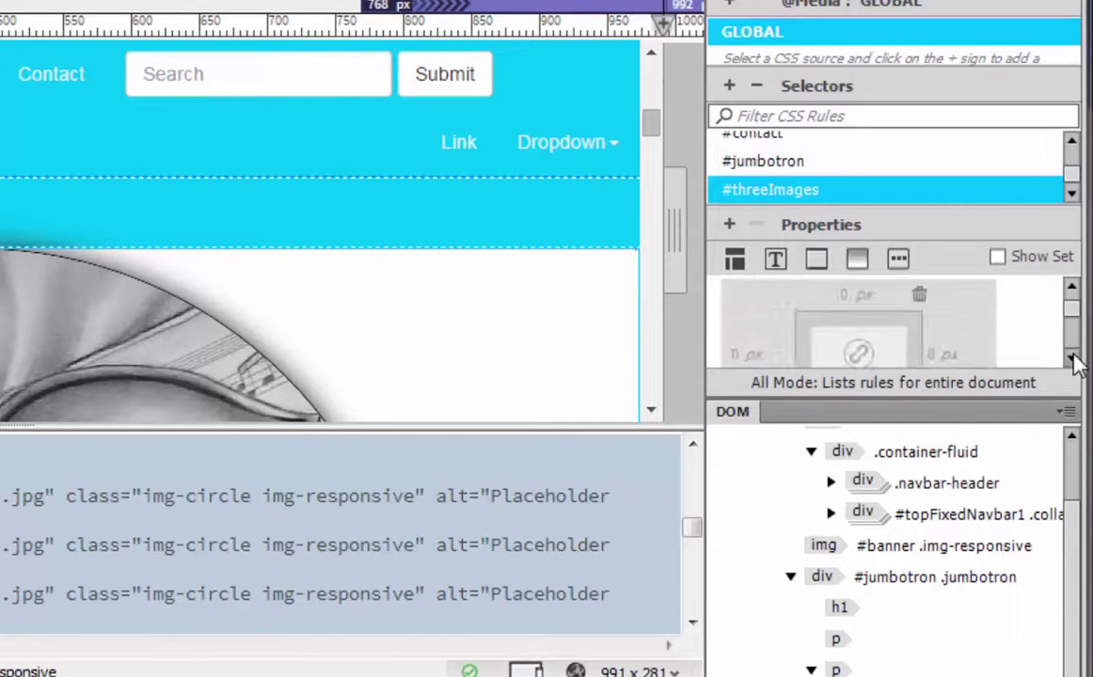
scroll(1073, 359, "down", 3)
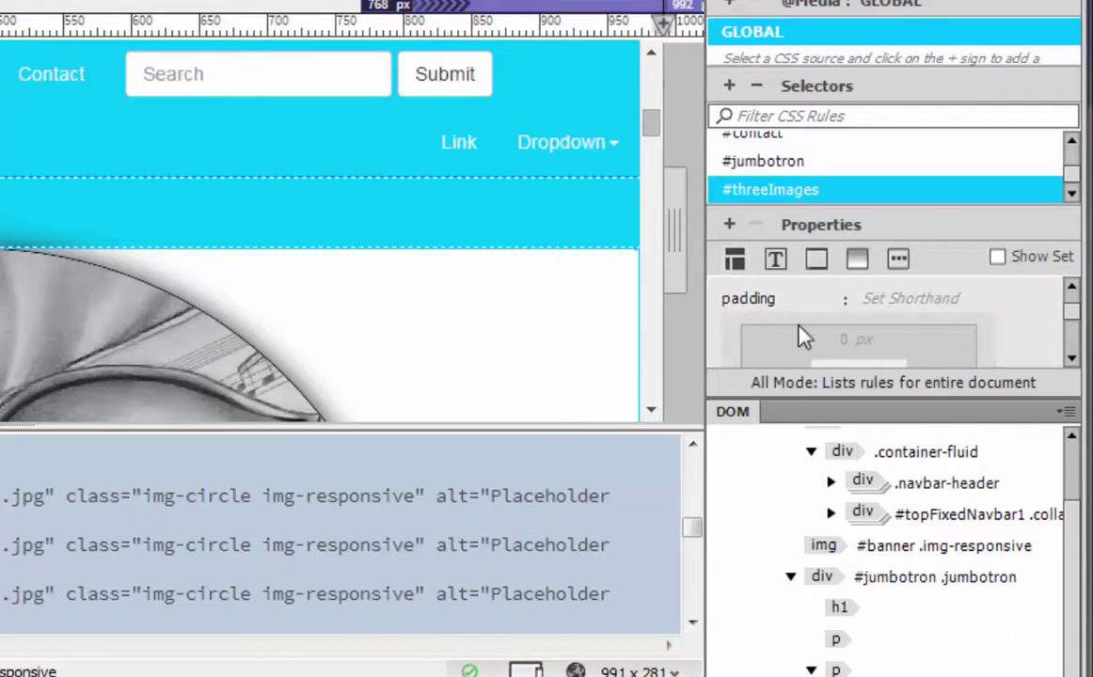
left_click(844, 341)
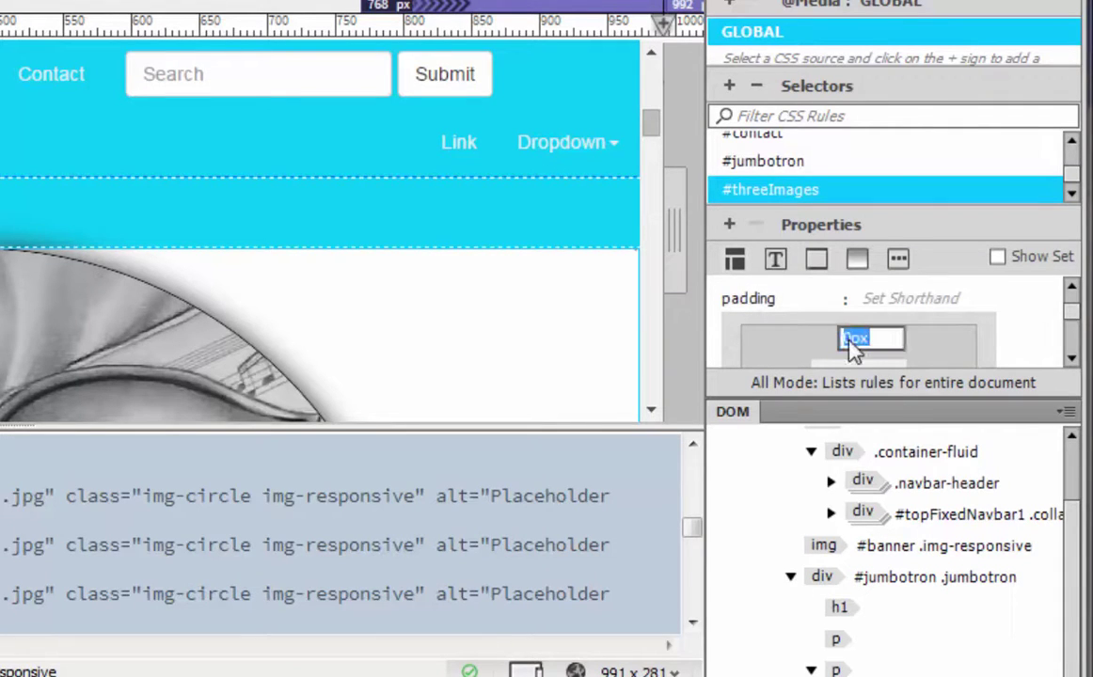
key("Return")
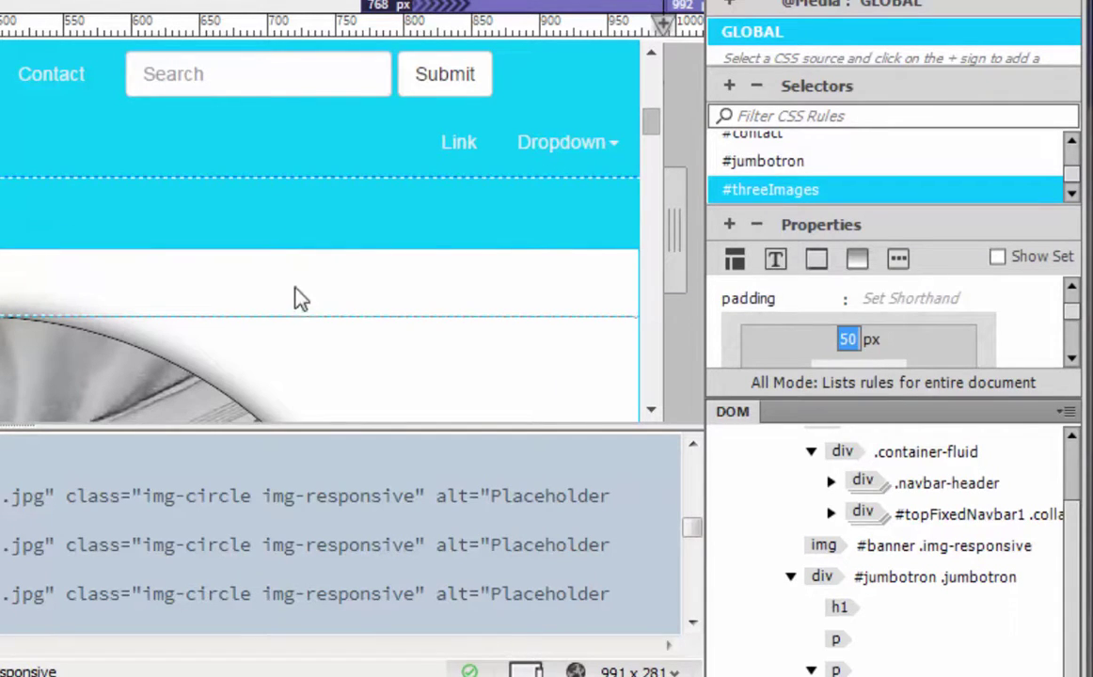
Set the bottom padding of the #threeImages rule to 50 px
left_click(1072, 361)
left_click(1072, 363)
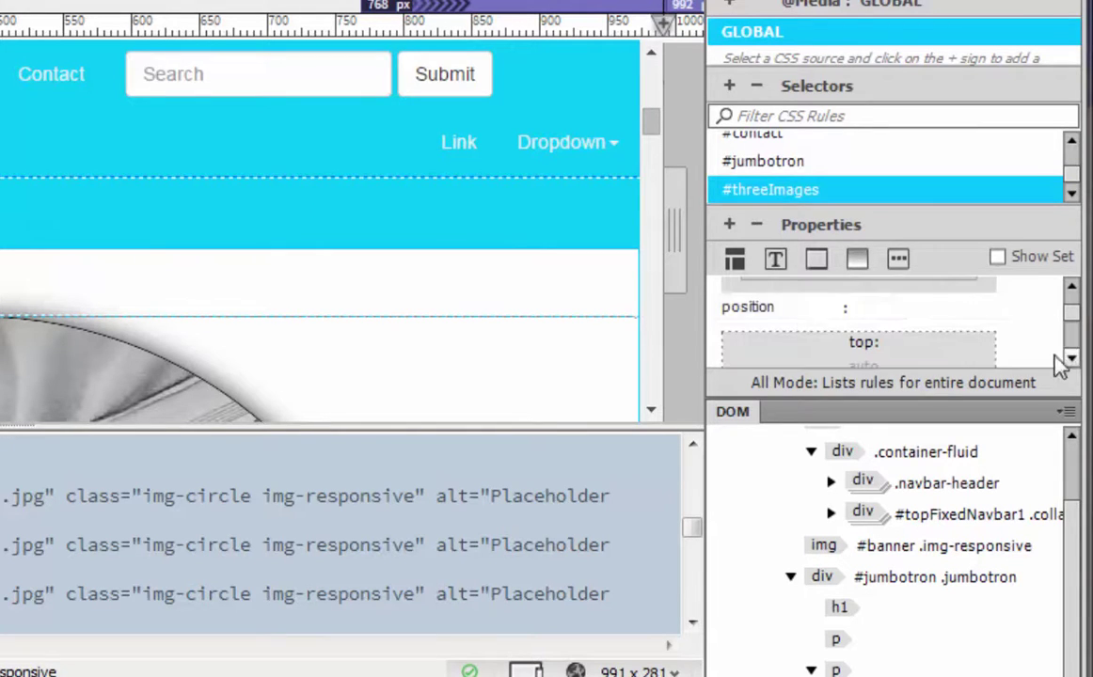
left_click(1071, 286)
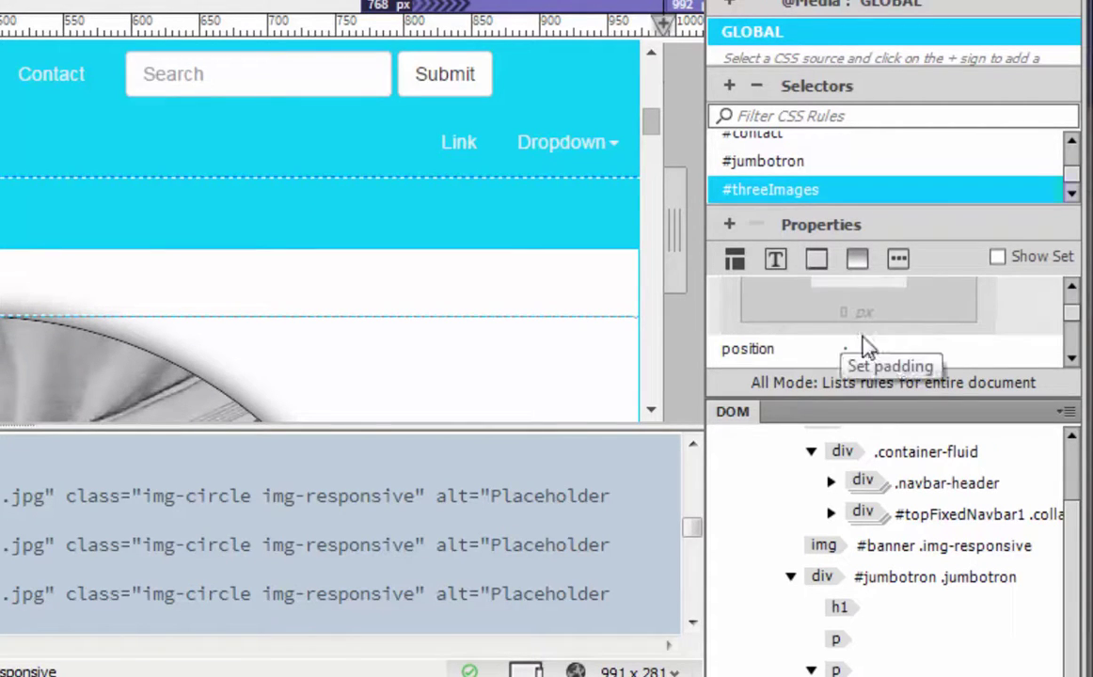
left_click(842, 315)
type("50")
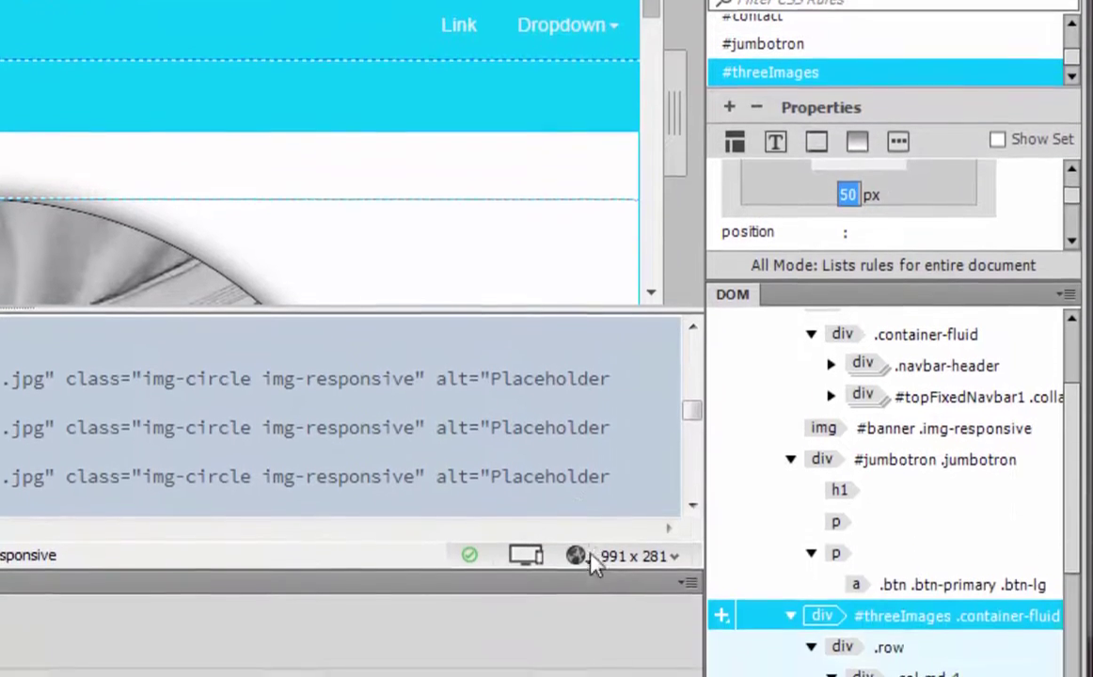
Save the modified files, preview the page in Mozilla Firefox and jump to the 3 Images section to check its spacing
left_click(577, 670)
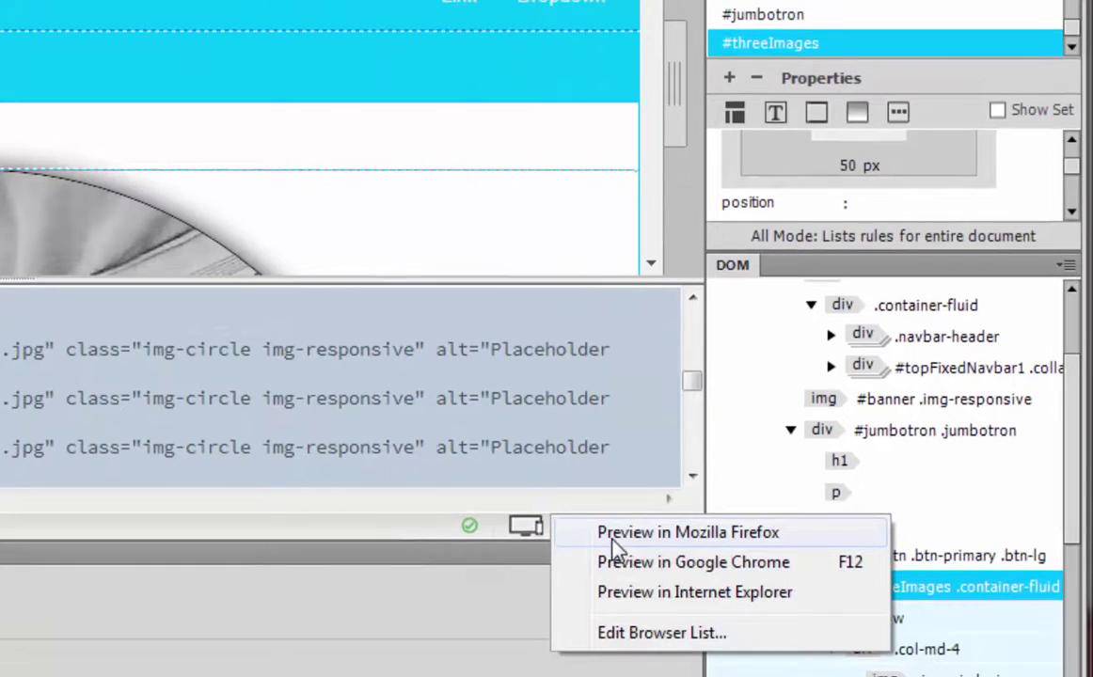
left_click(616, 535)
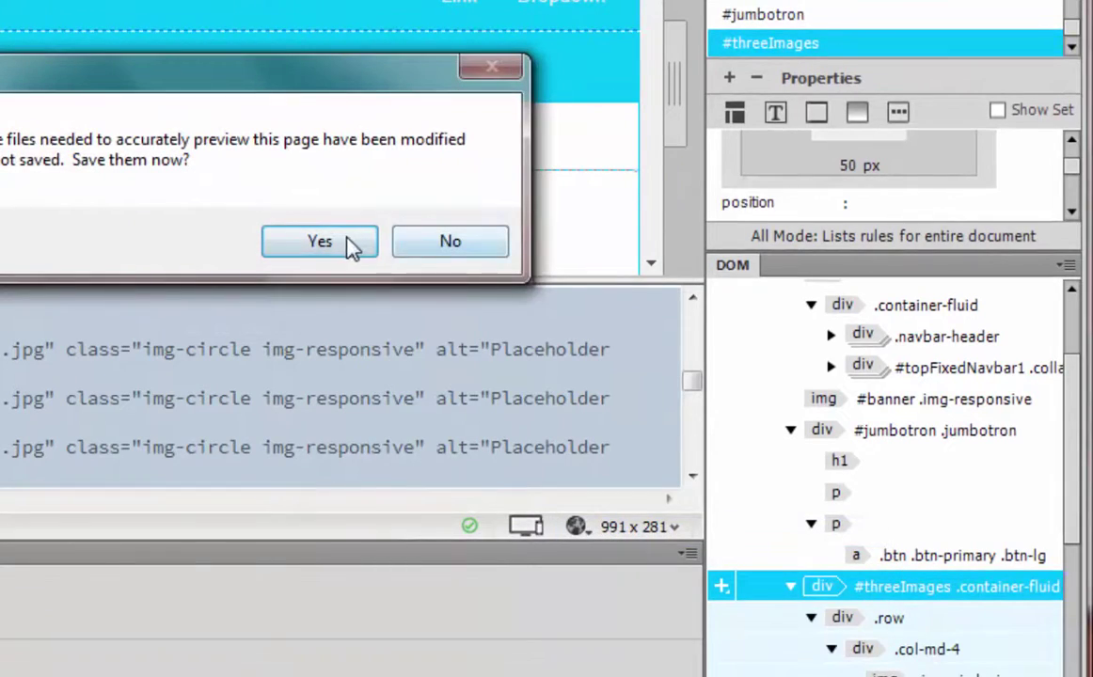
left_click(320, 242)
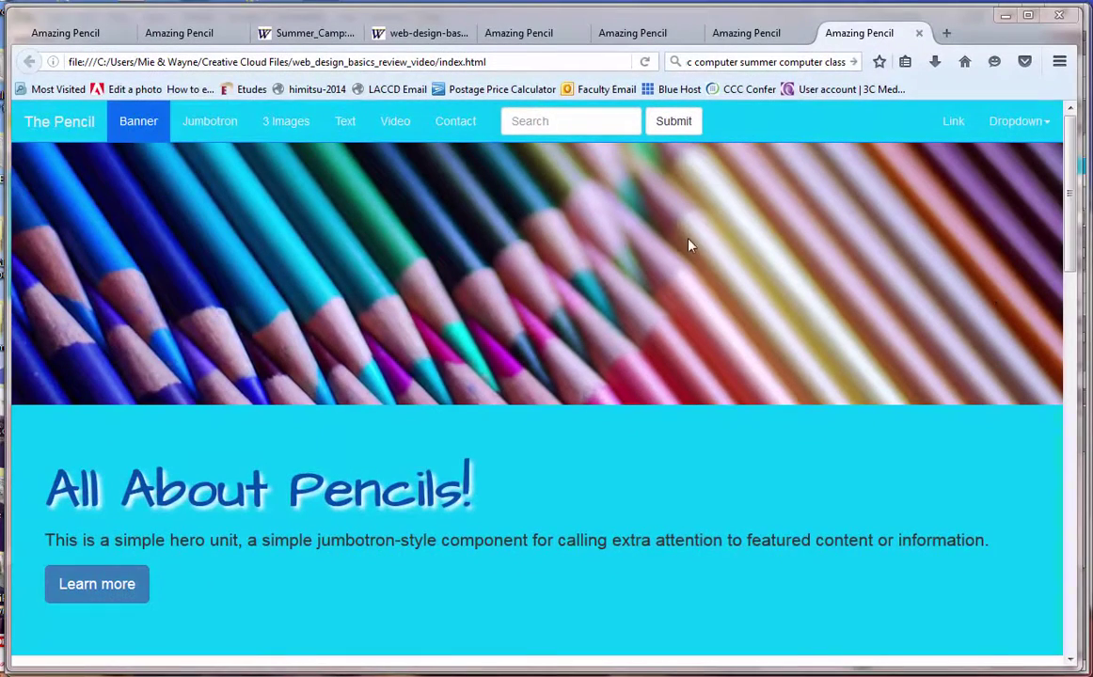
left_click(274, 123)
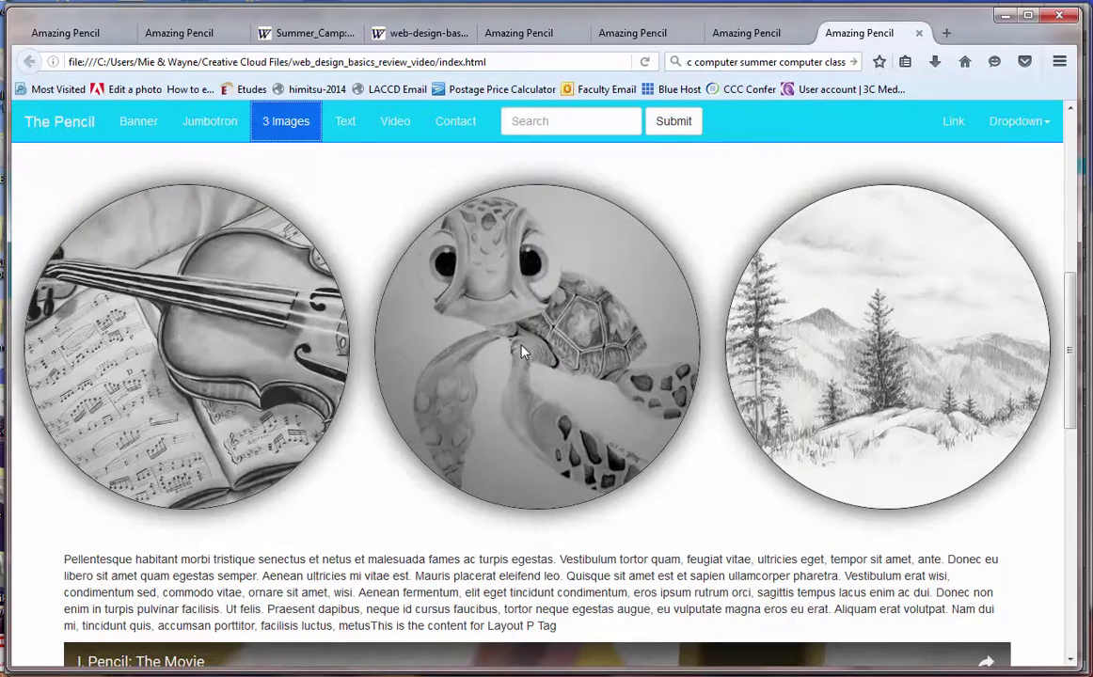
Check the web-design-basics instructions, return to Dreamweaver and delete the Link anchor from the right side of the navbar
left_click(428, 33)
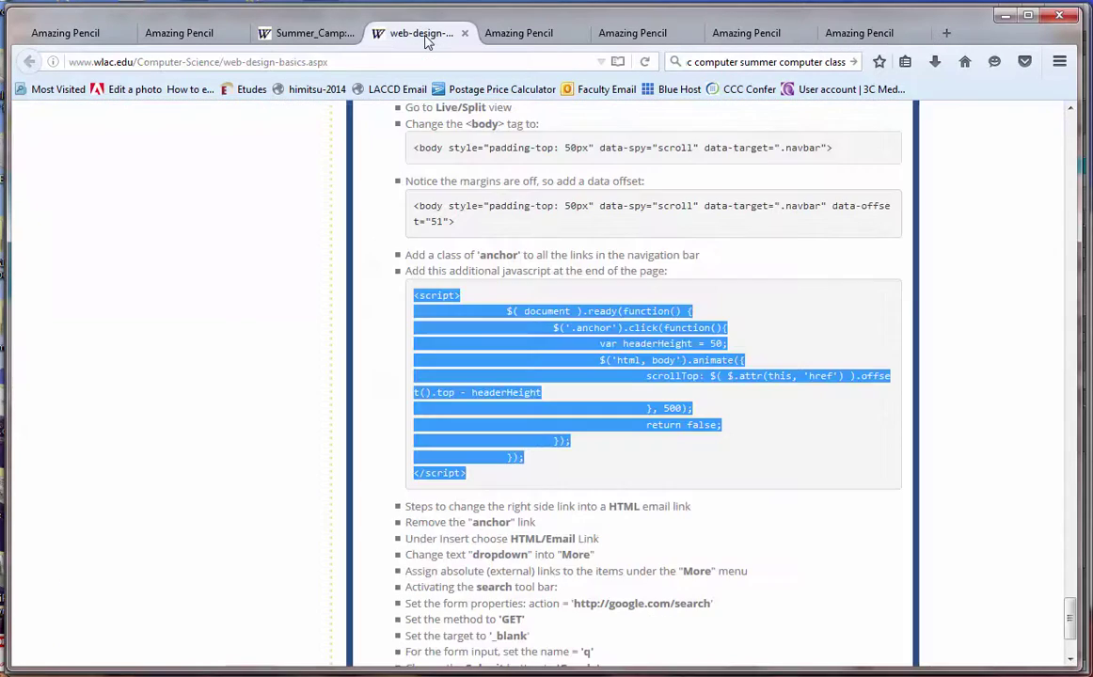
key("alt+Tab")
left_click(708, 236)
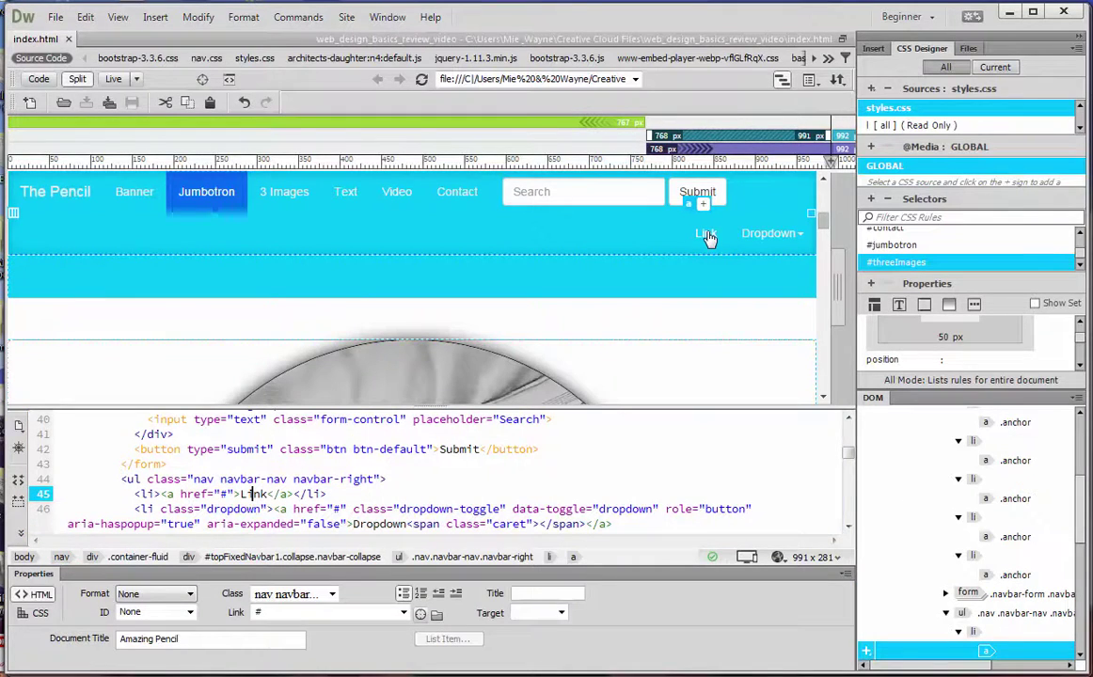
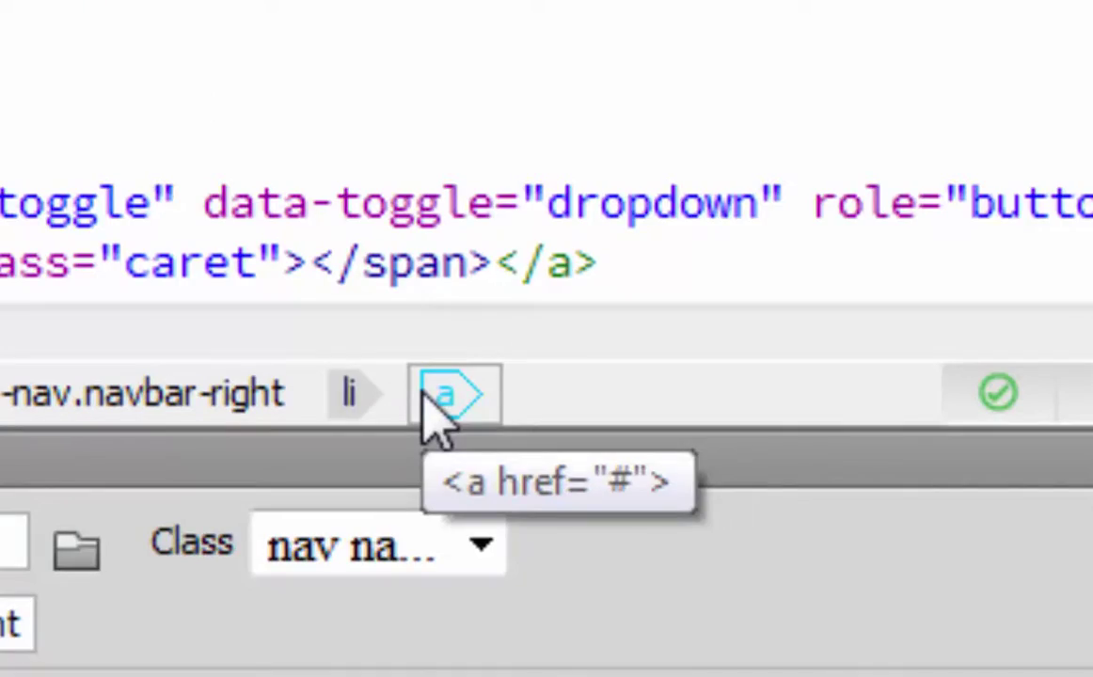
left_click(447, 395)
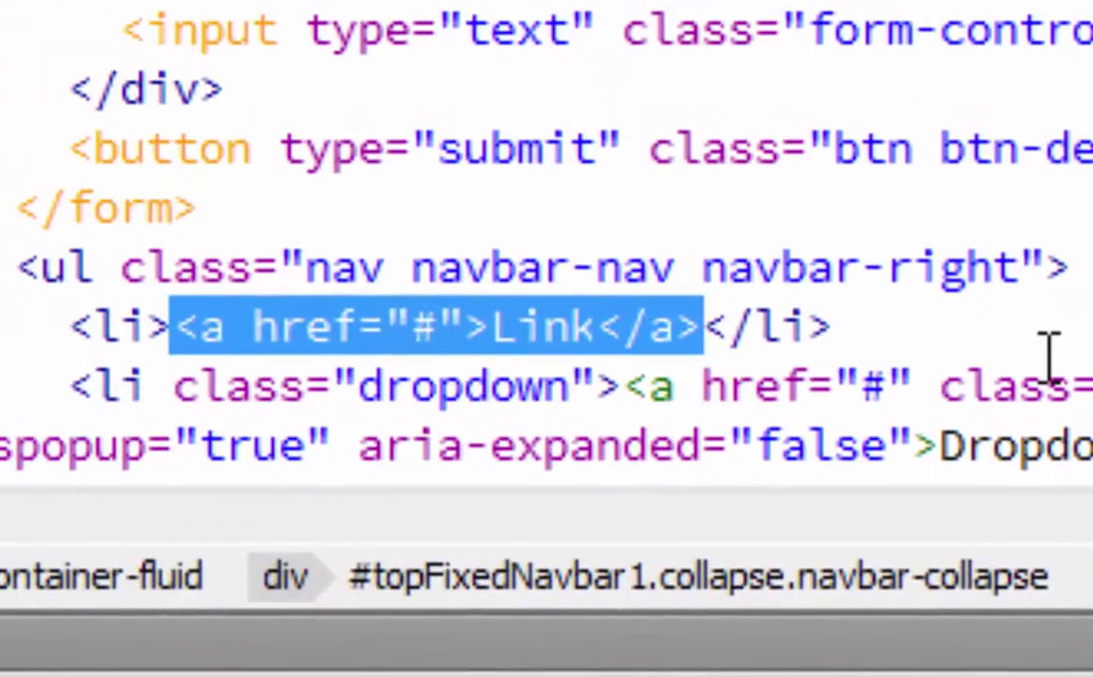
key("Delete")
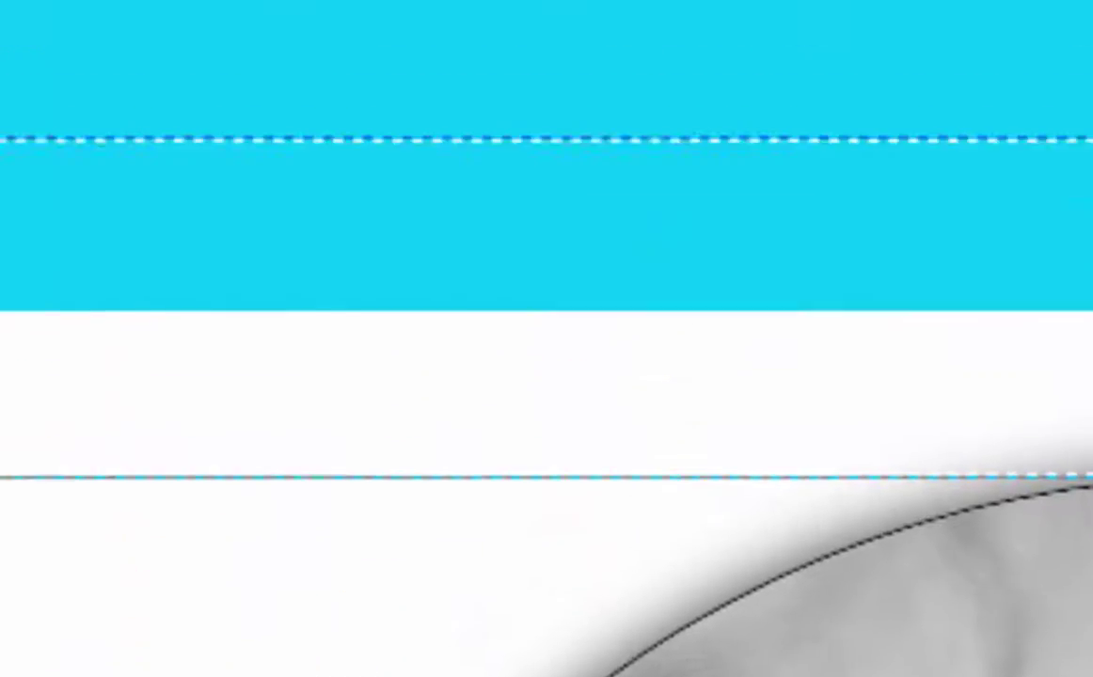
Insert an email link with the text Email in place of the deleted anchor, keeping the prefilled address
left_click(280, 36)
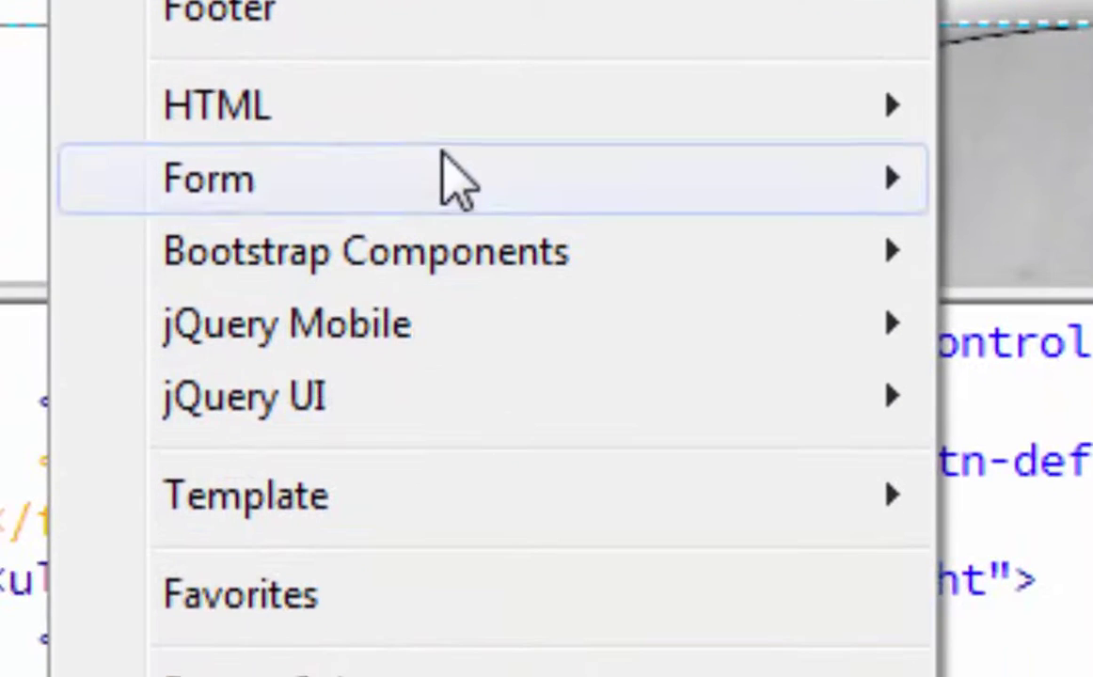
mouse_move(442, 131)
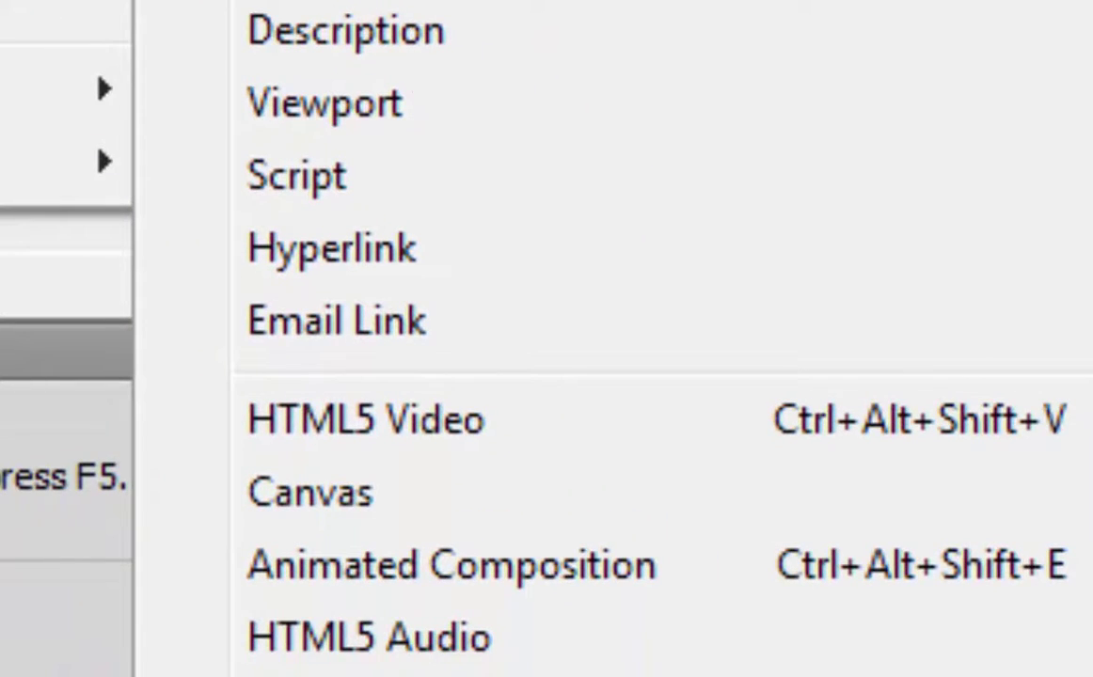
left_click(412, 340)
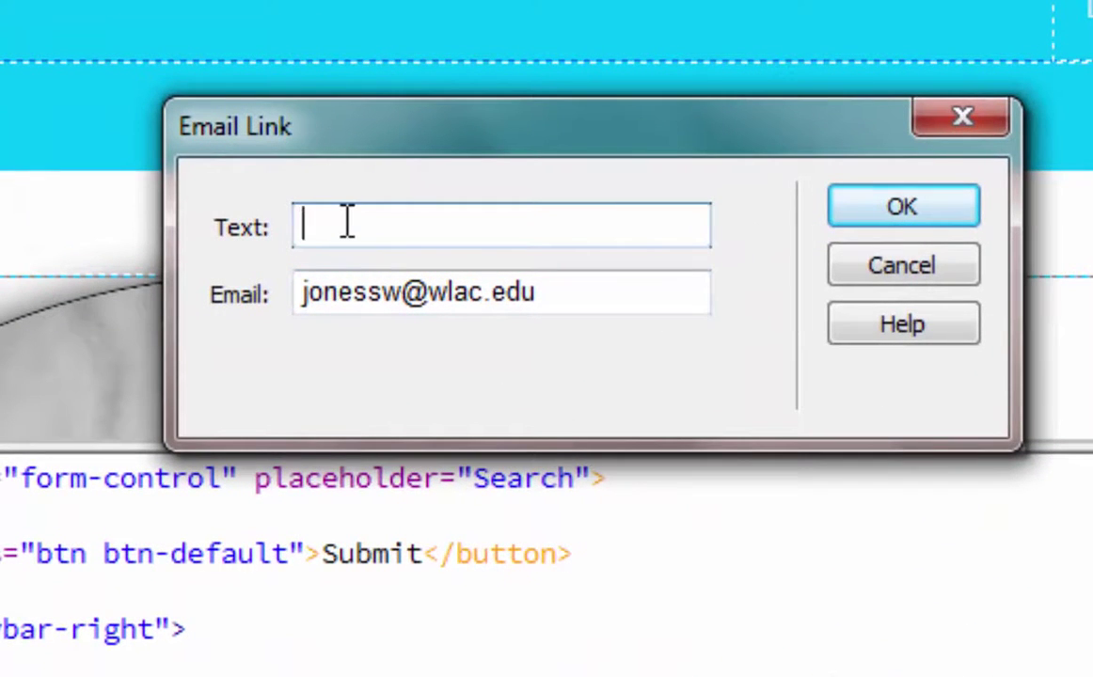
type("Email")
double_click(356, 229)
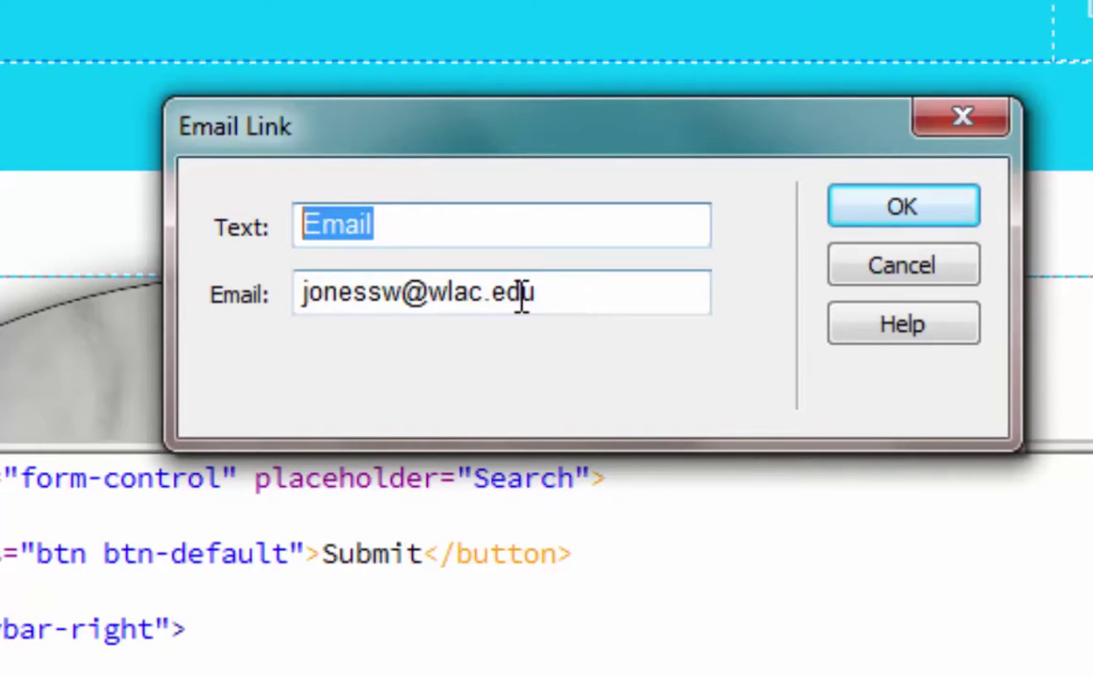
left_click(913, 207)
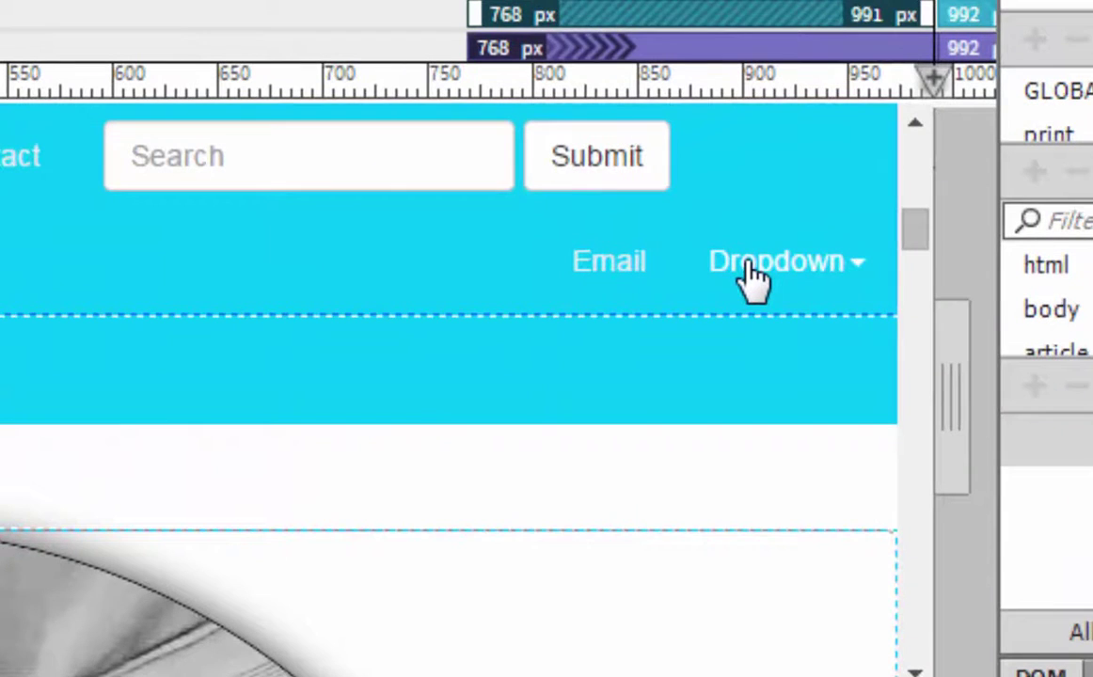
Change the navbar's Dropdown label to More in the code and save all files
left_click(749, 280)
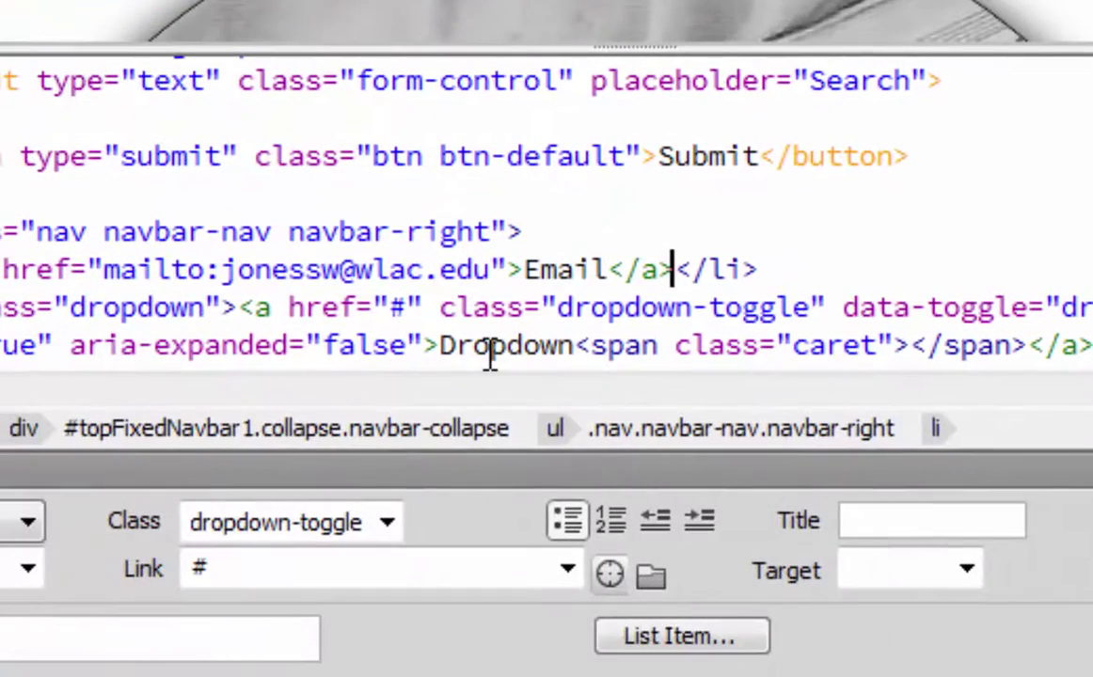
left_click(488, 353)
double_click(488, 353)
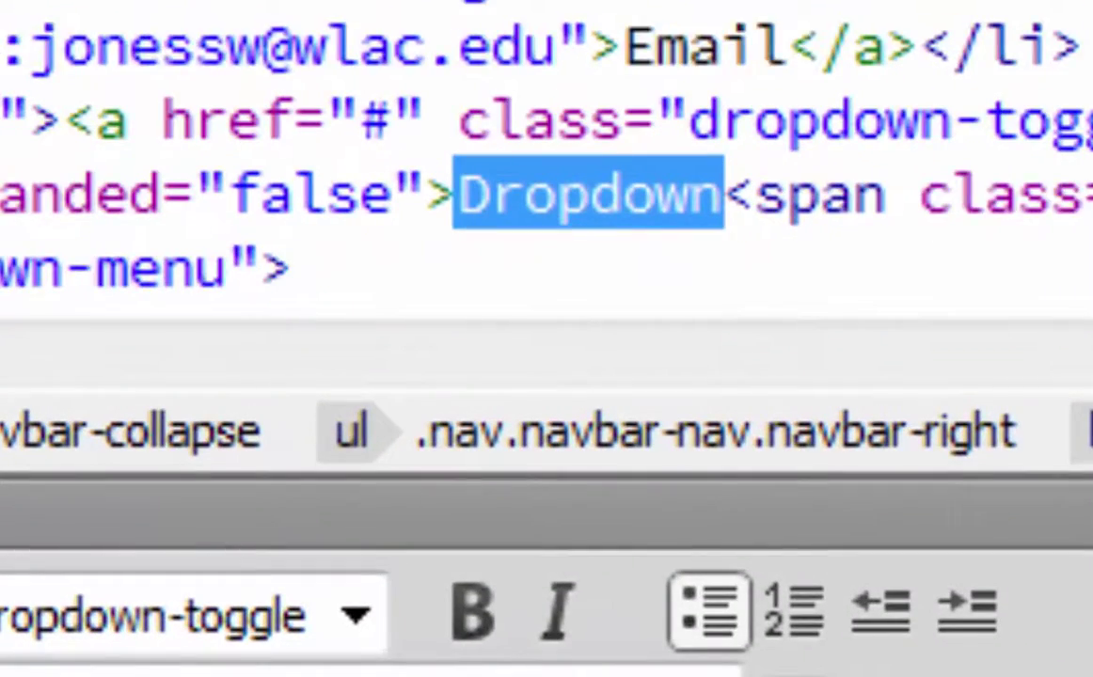
scroll(546, 155, "down", 1)
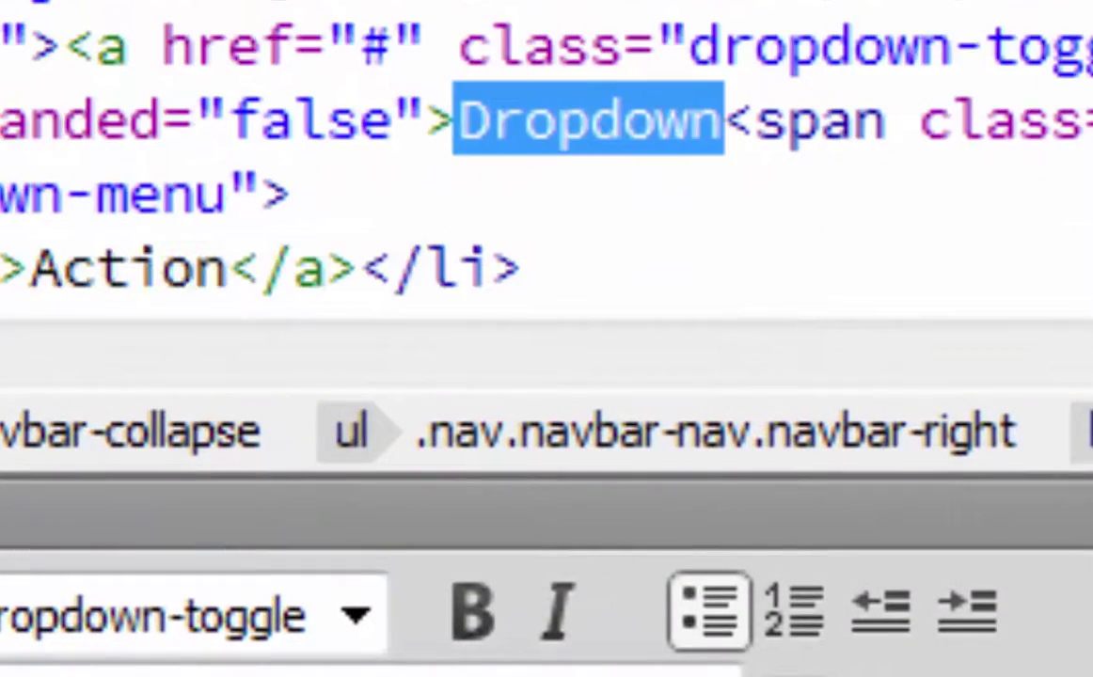
type("More")
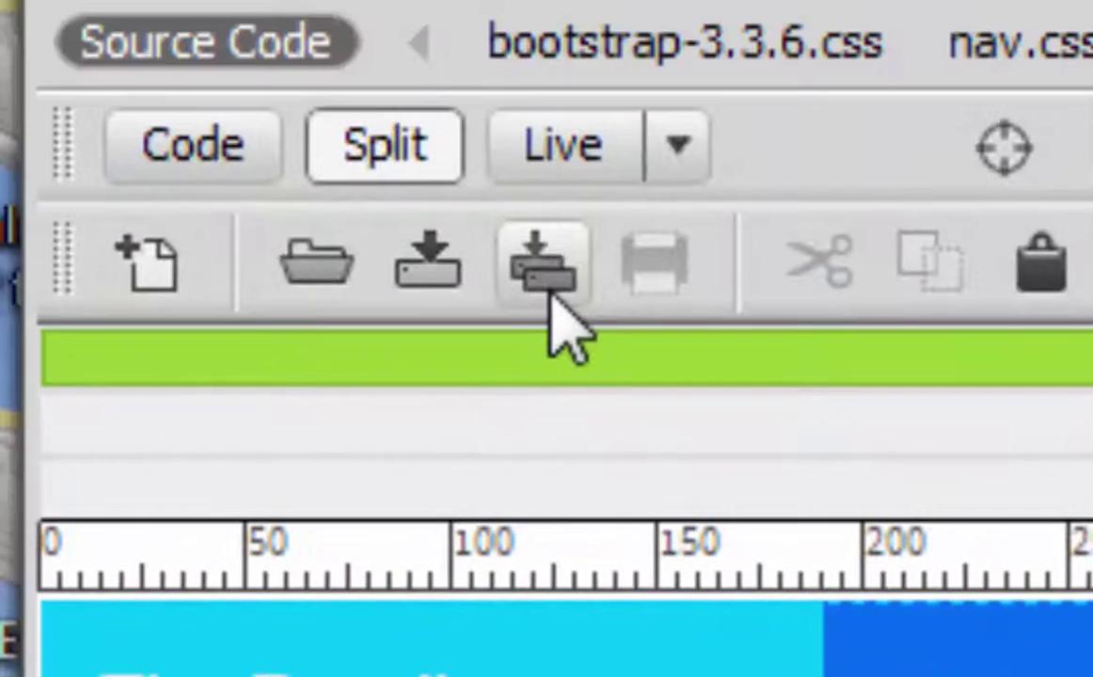
left_click(554, 299)
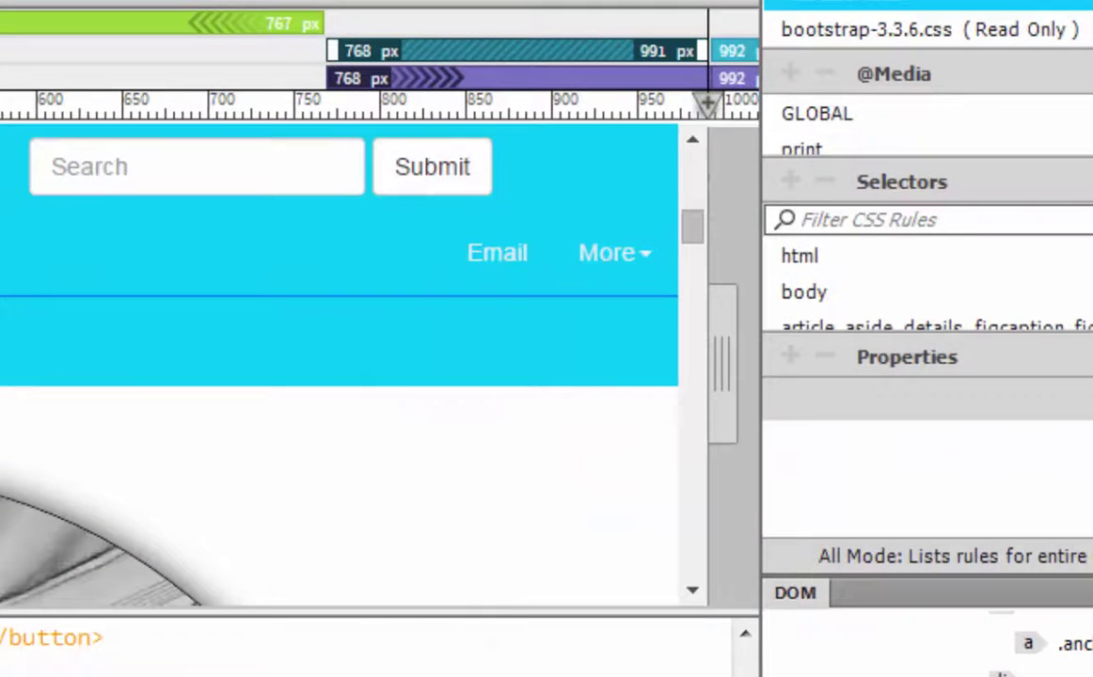
left_click(610, 252)
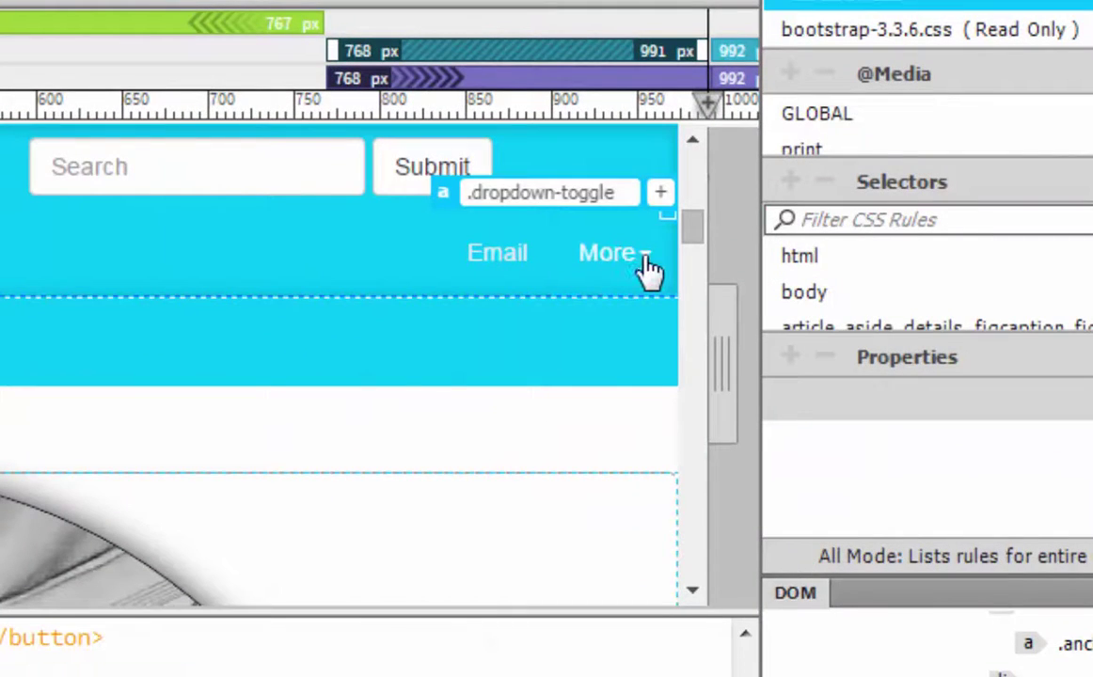
left_click(645, 257)
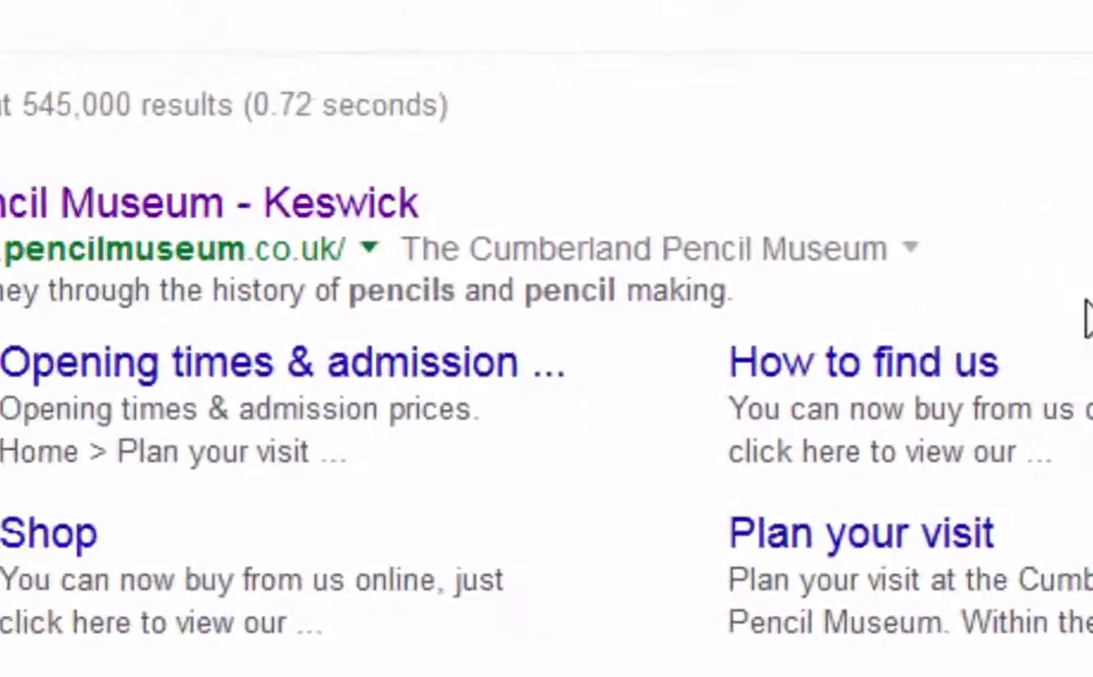
left_click(695, 174)
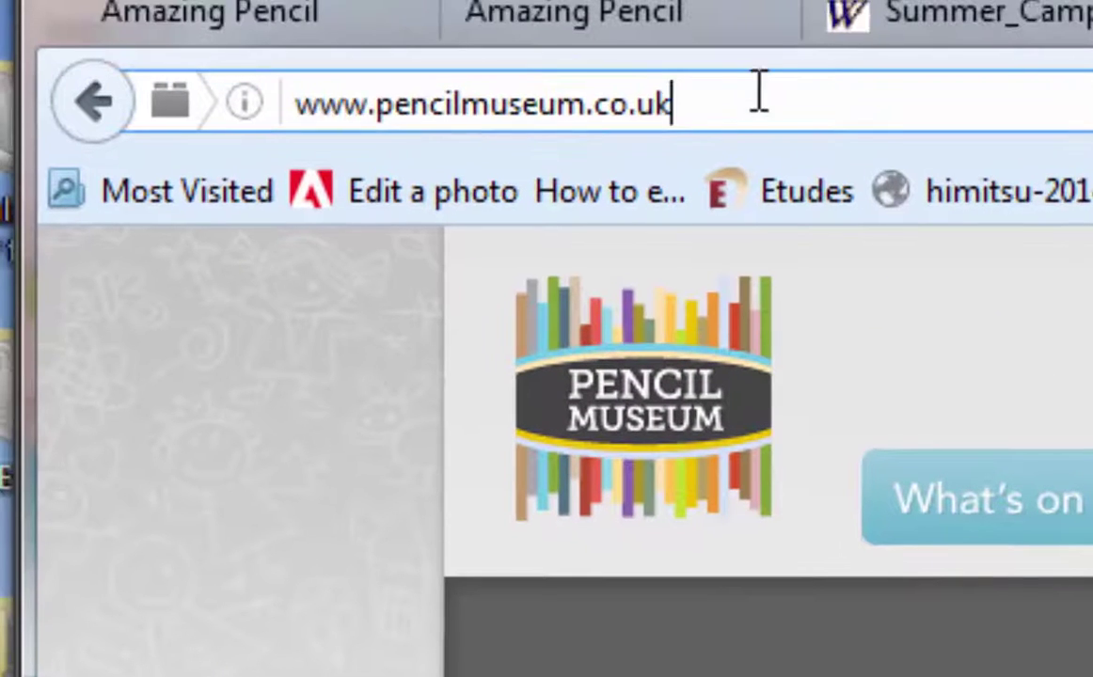
left_click_drag(759, 94, 320, 108)
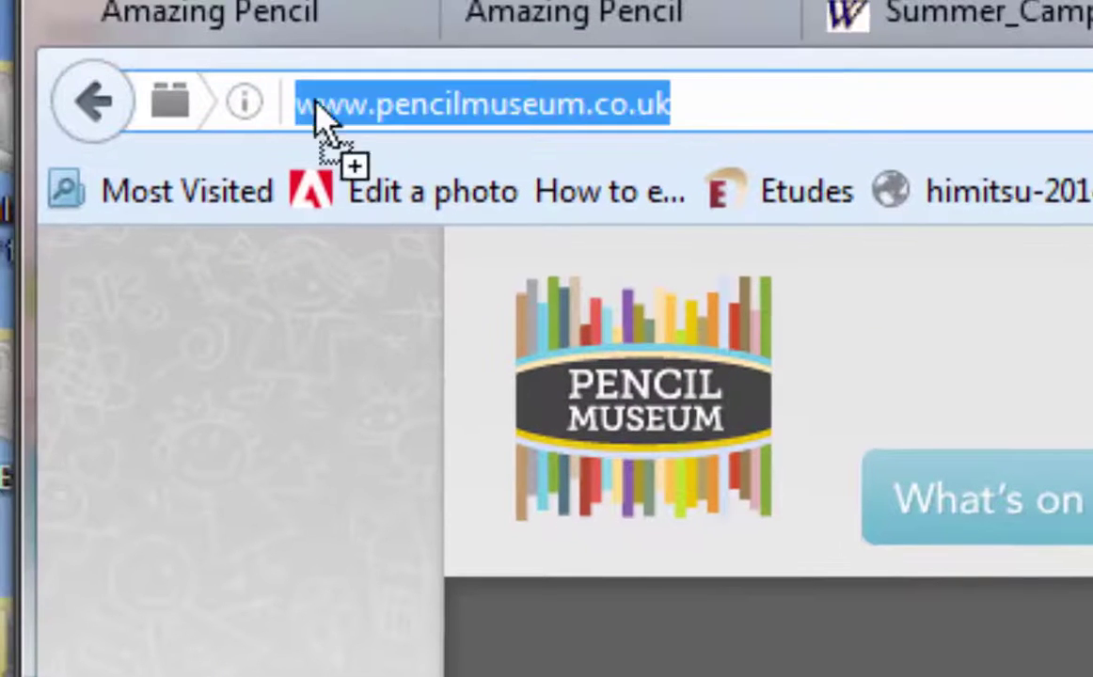
right_click(571, 110)
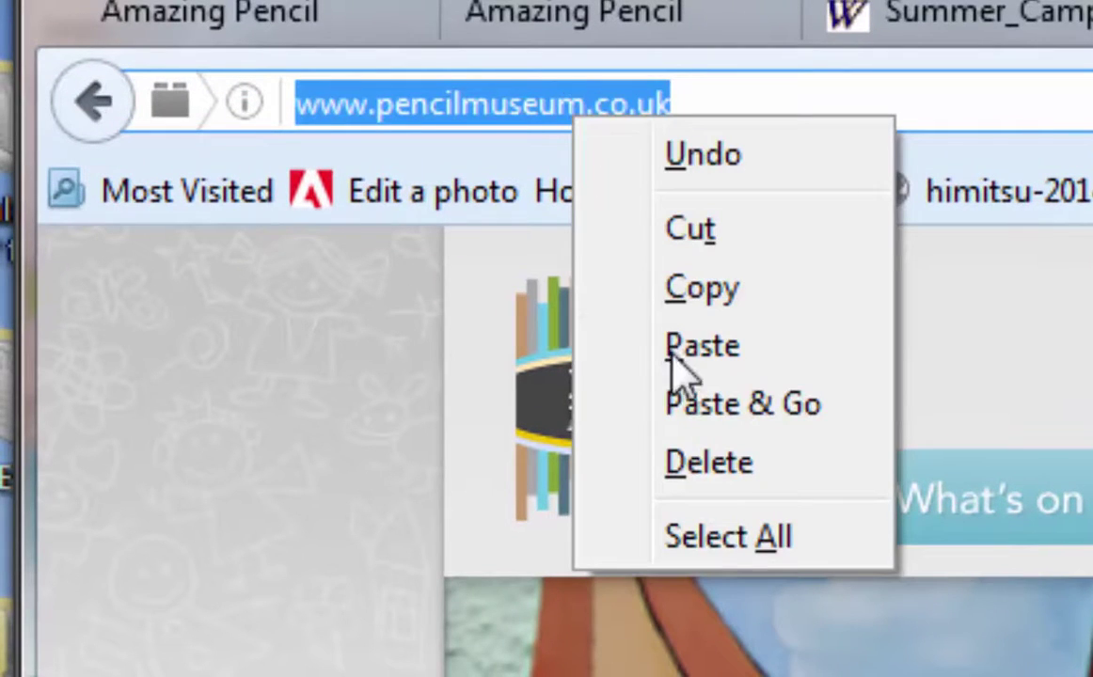
left_click(692, 303)
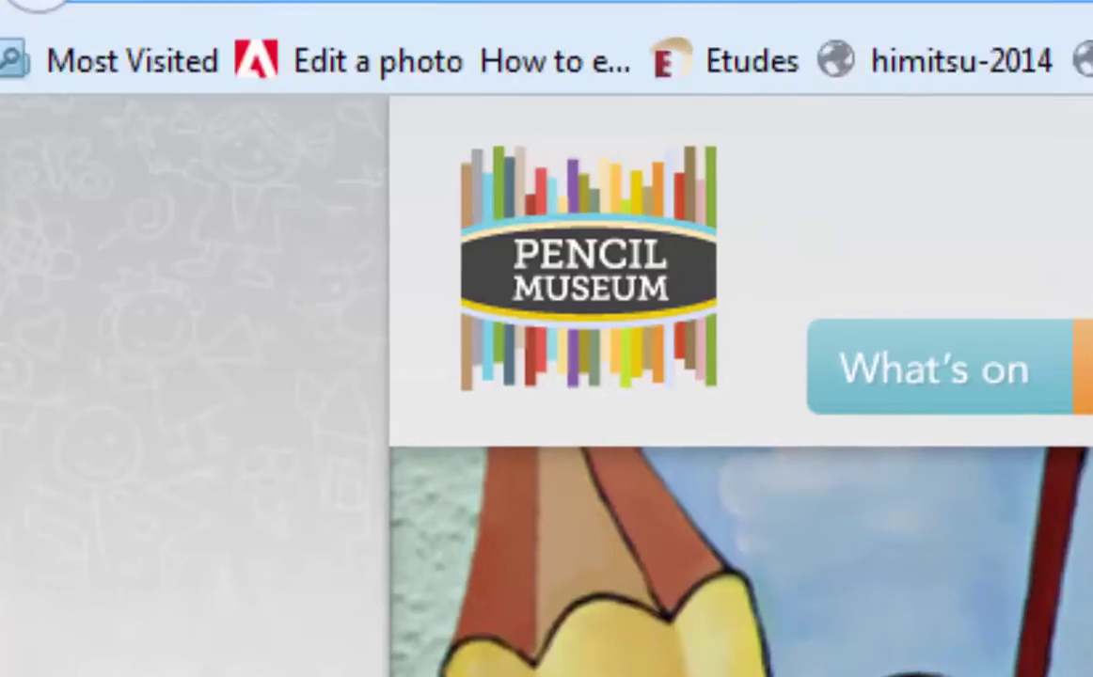
left_click(970, 668)
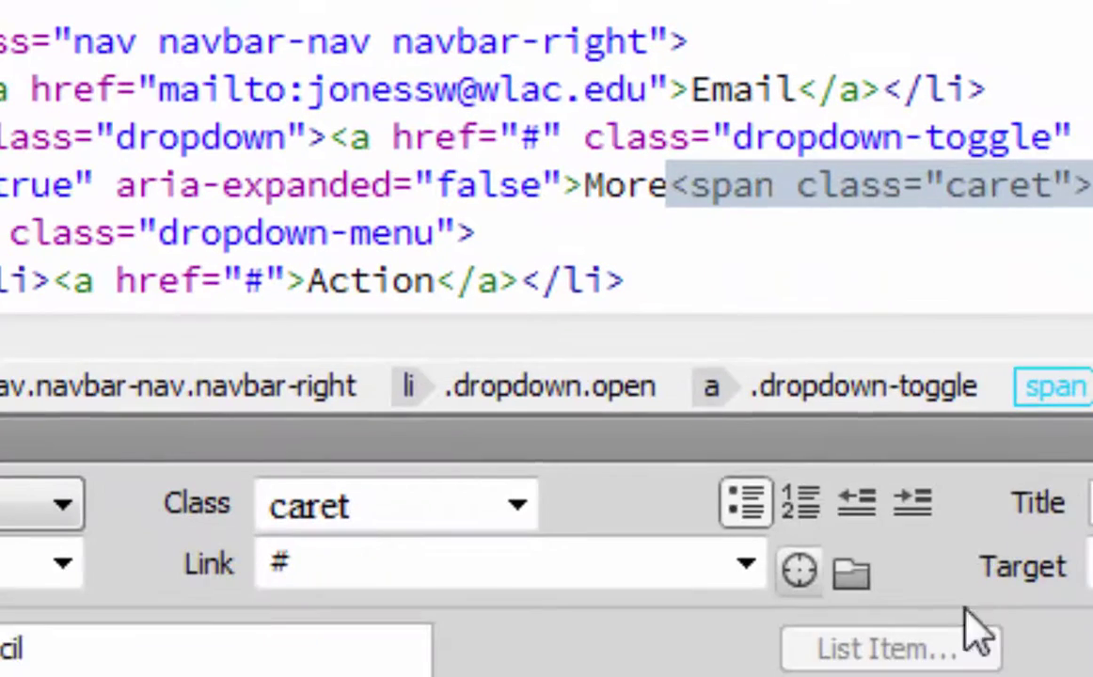
left_click(373, 281)
scroll(367, 280, "down", 2)
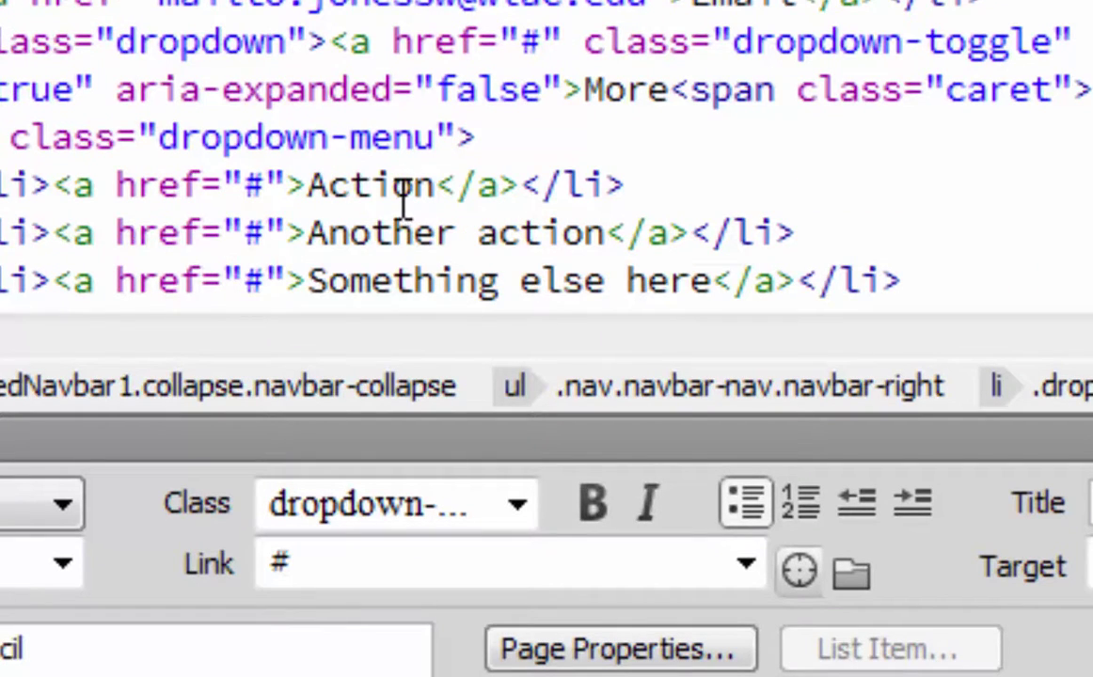
left_click_drag(339, 562, 201, 581)
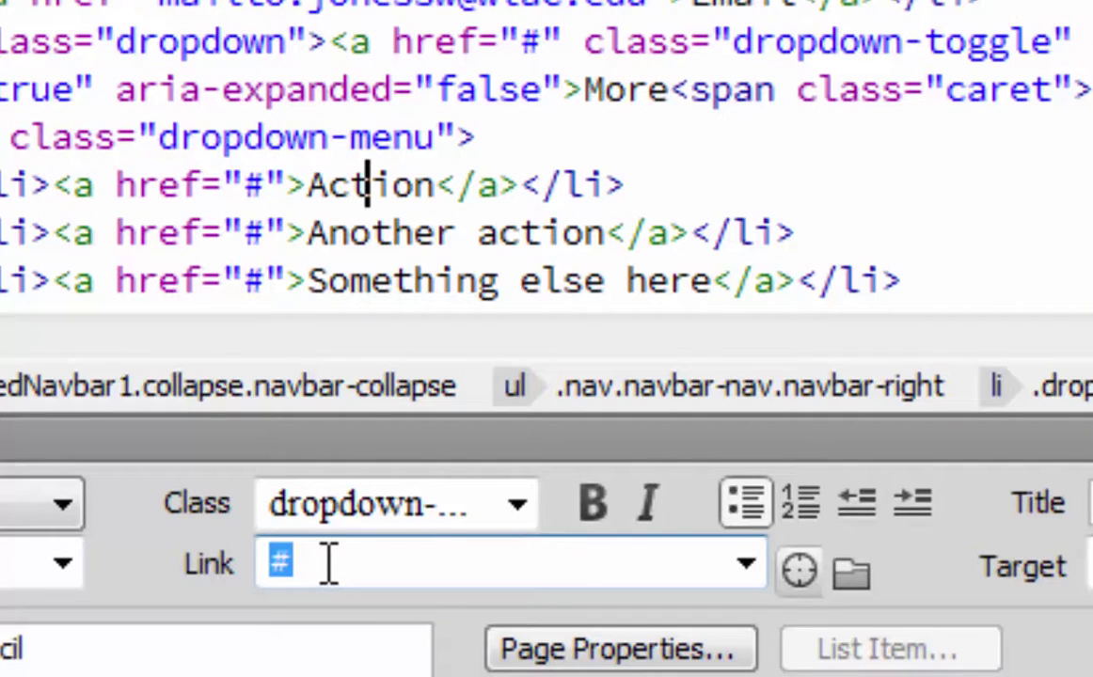
key("ctrl+v")
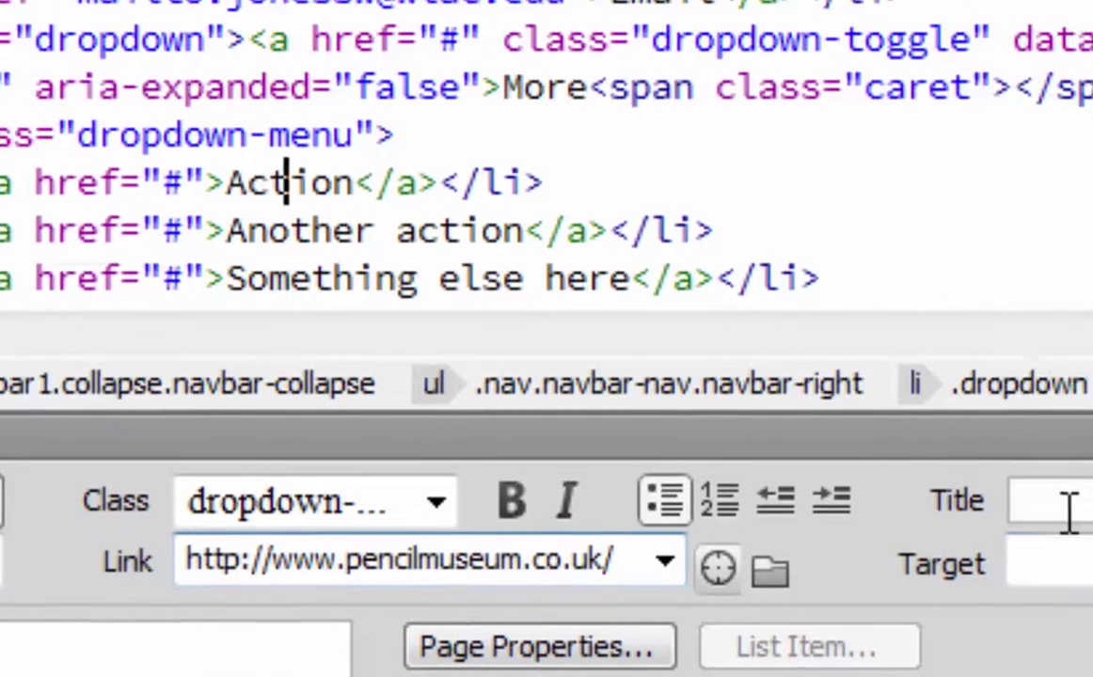
Give the Action item's link the title Visit the Pencil Museum
left_click(1069, 512)
type("The")
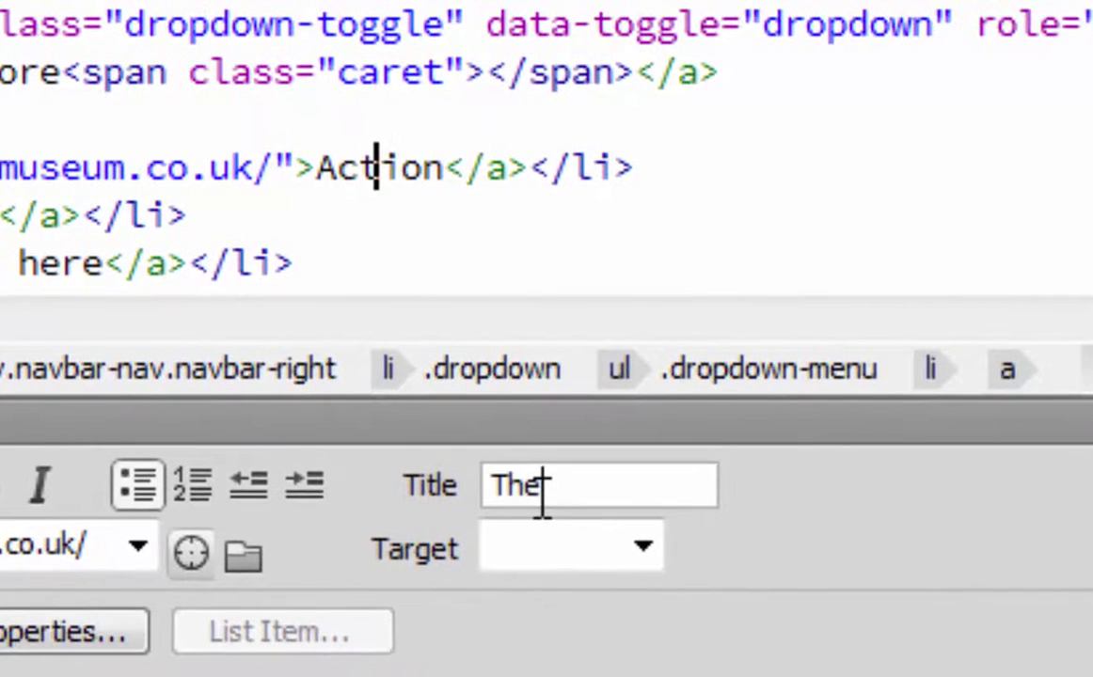
type(" P")
key("BackSpace")
key("BackSpace")
key("BackSpace")
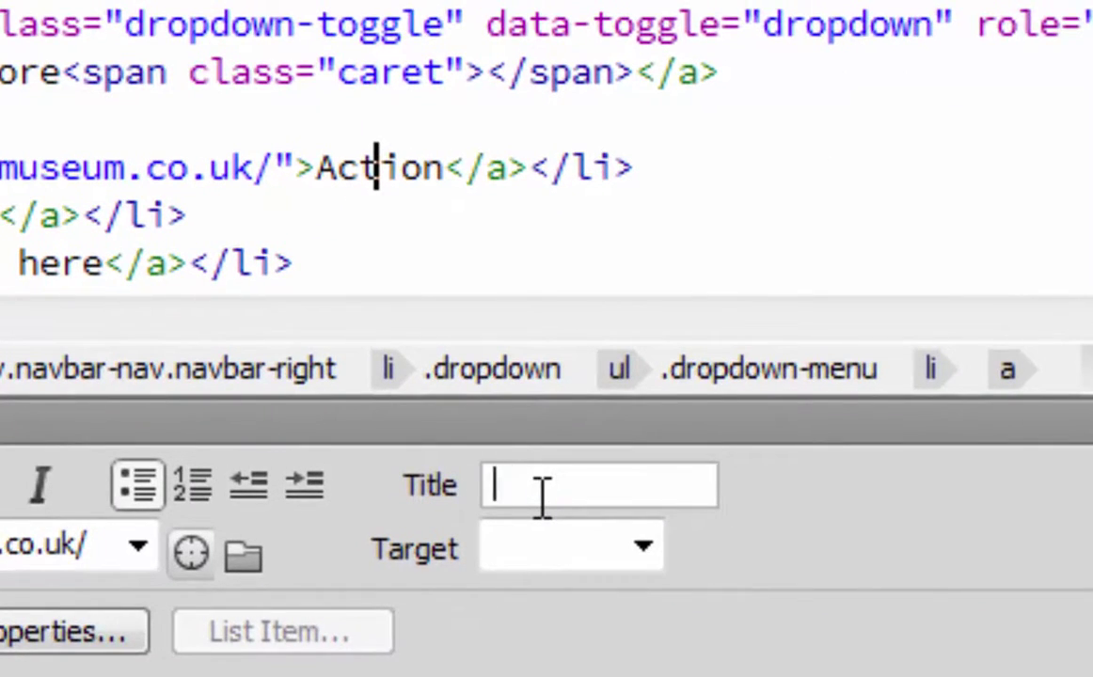
type("Visit the ")
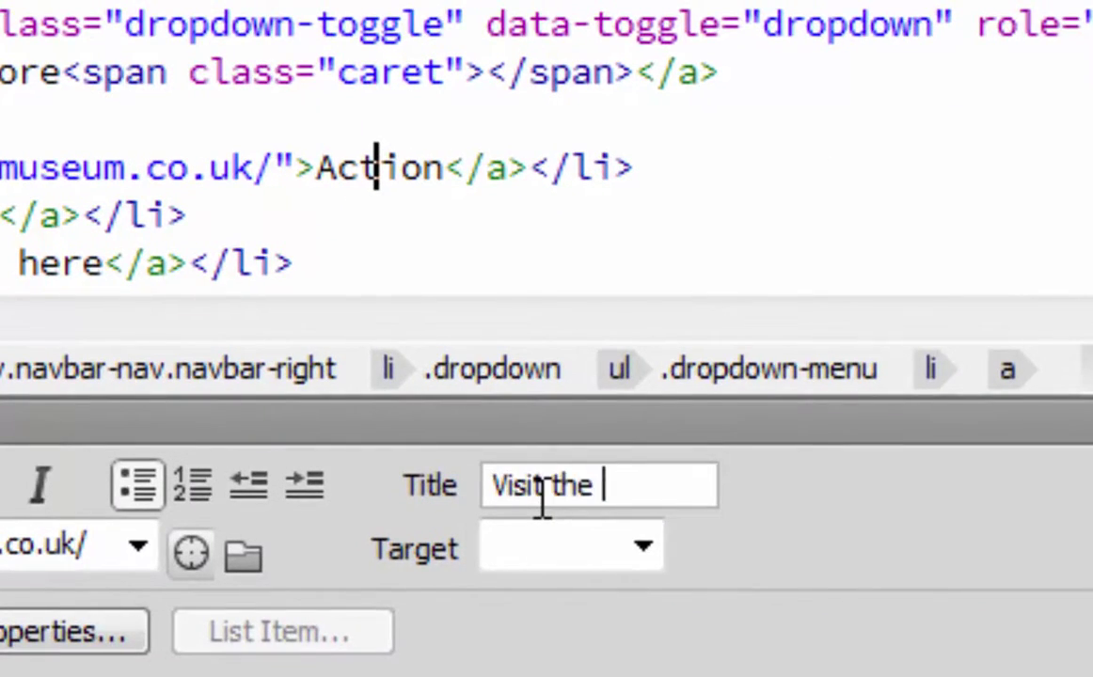
type("Pencil ")
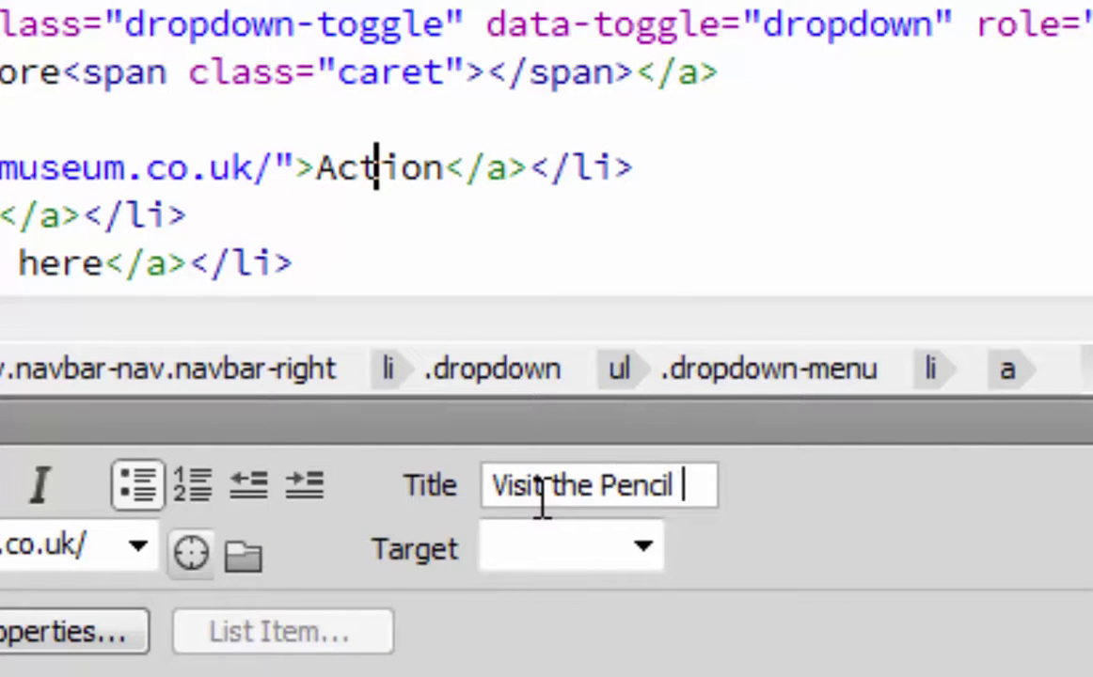
type("Museum")
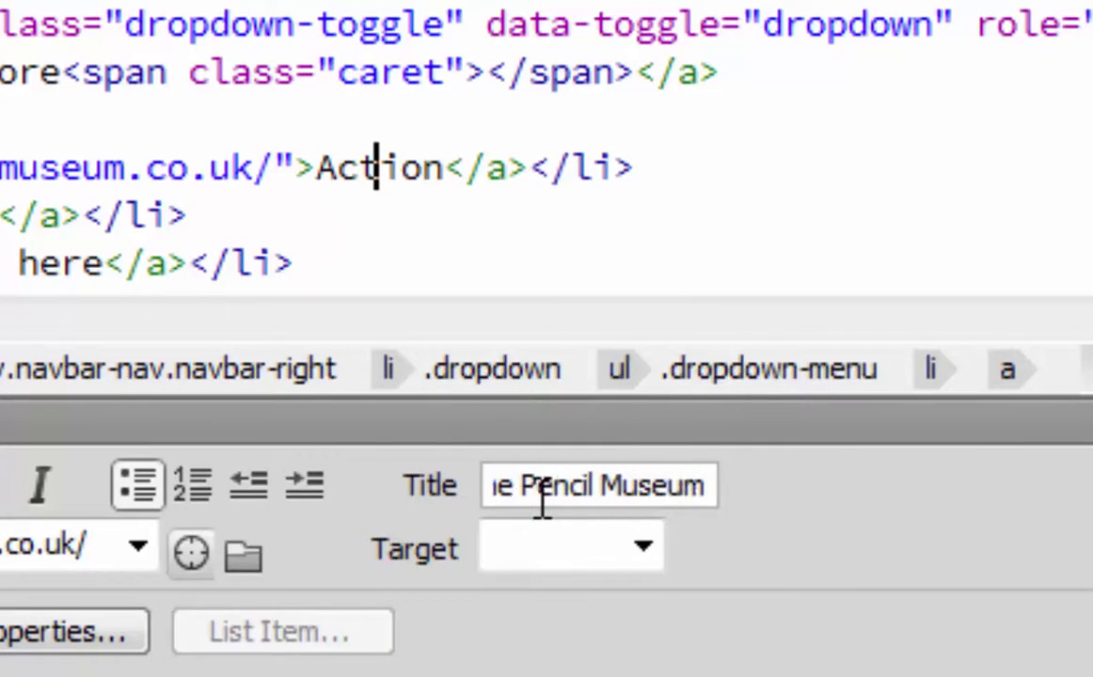
Replace the Action item's text with Pencil Museum in the code
left_click(395, 177)
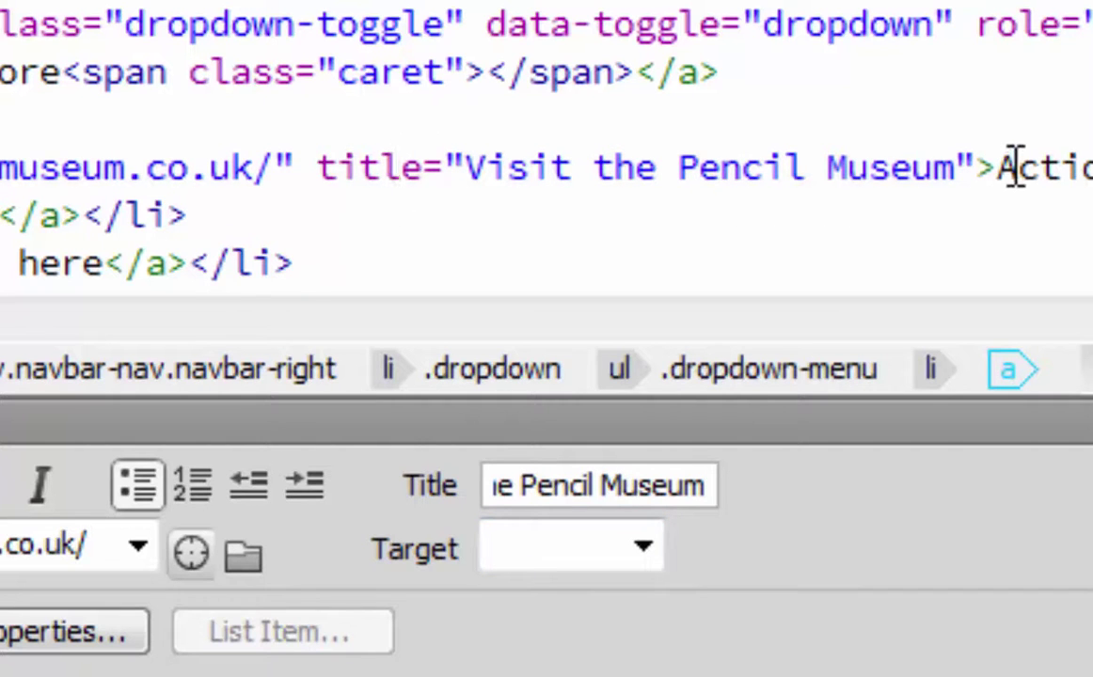
double_click(1030, 172)
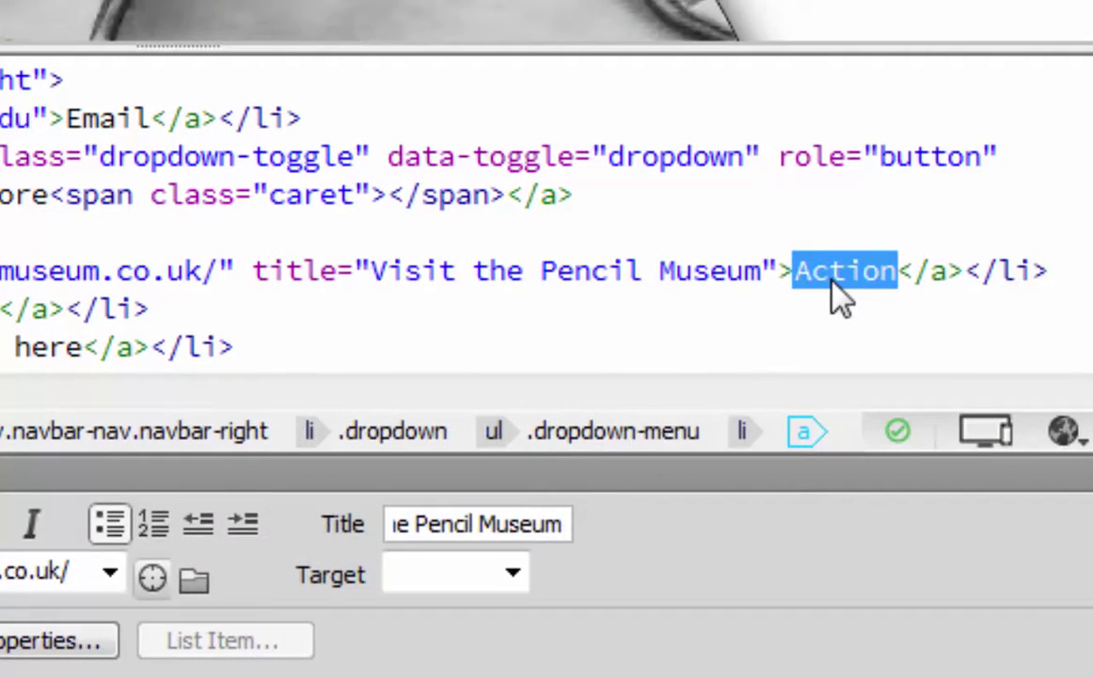
type("Pencil Museum")
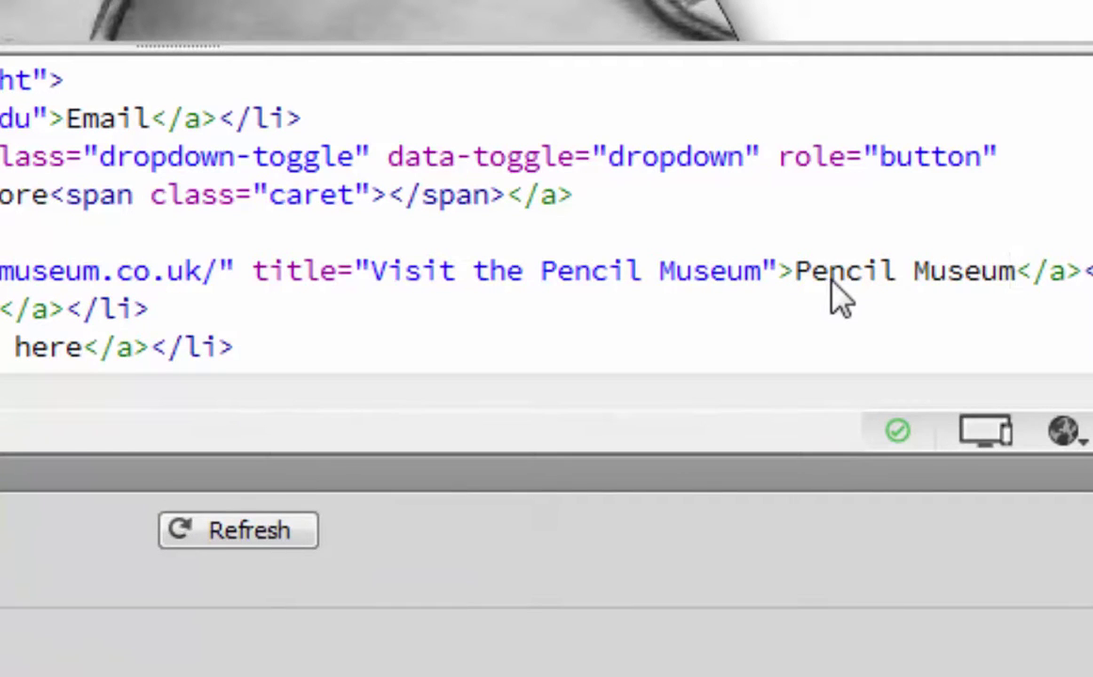
Preview the page in Firefox, saving index.html, then test the Pencil Museum link under More and return to the page
left_click(1063, 432)
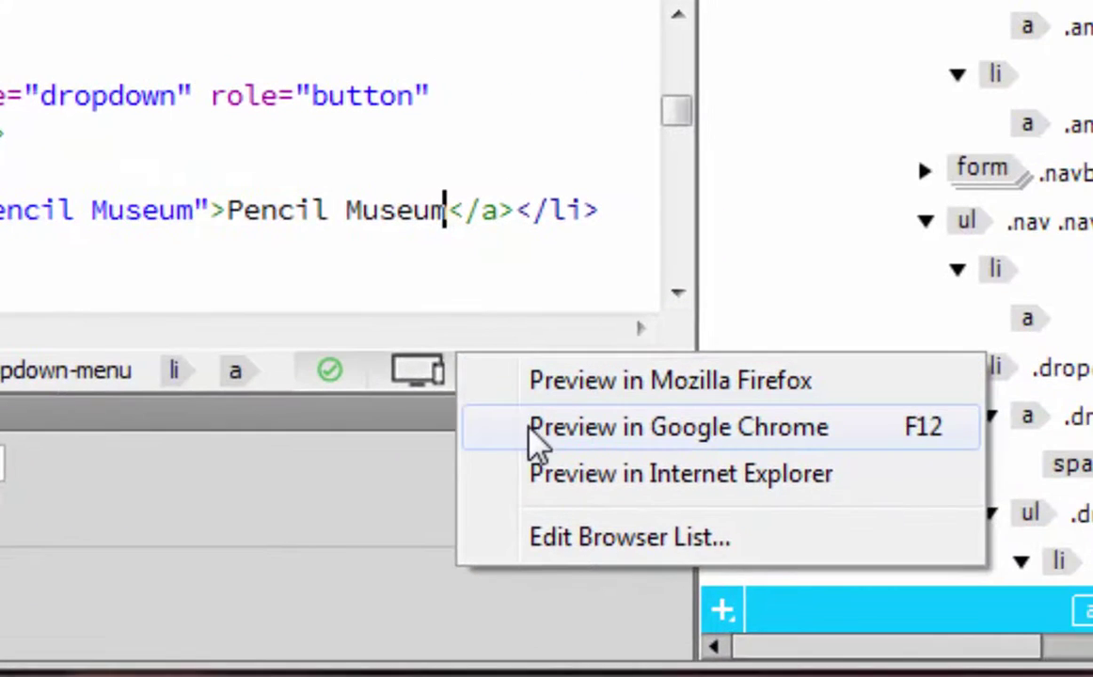
left_click(536, 387)
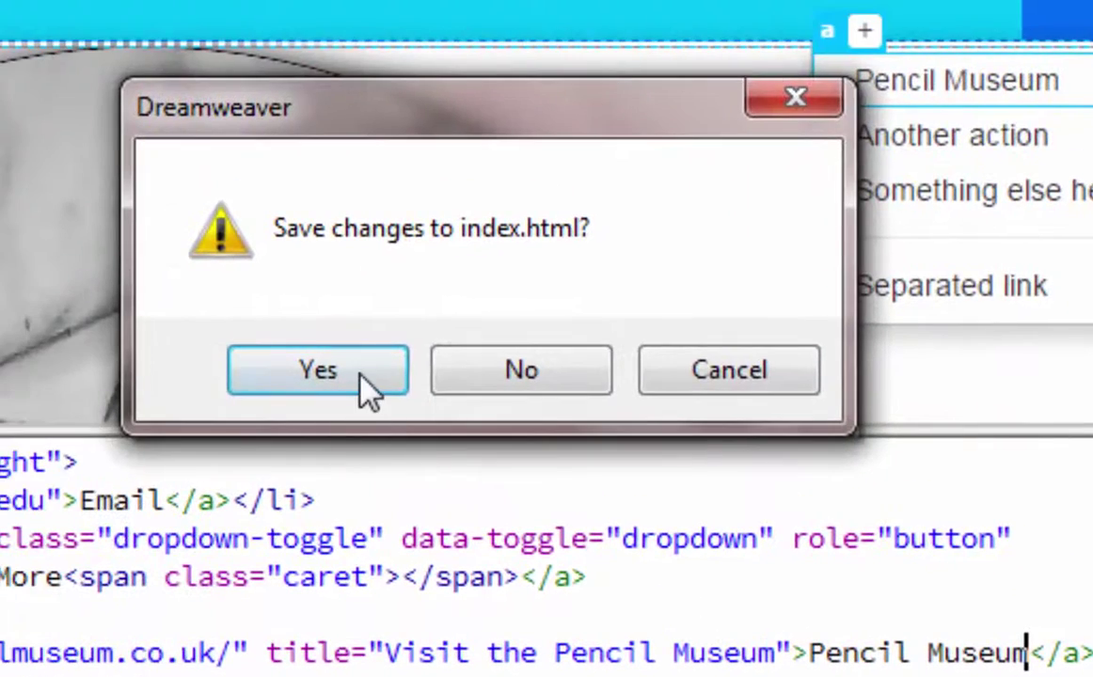
left_click(360, 375)
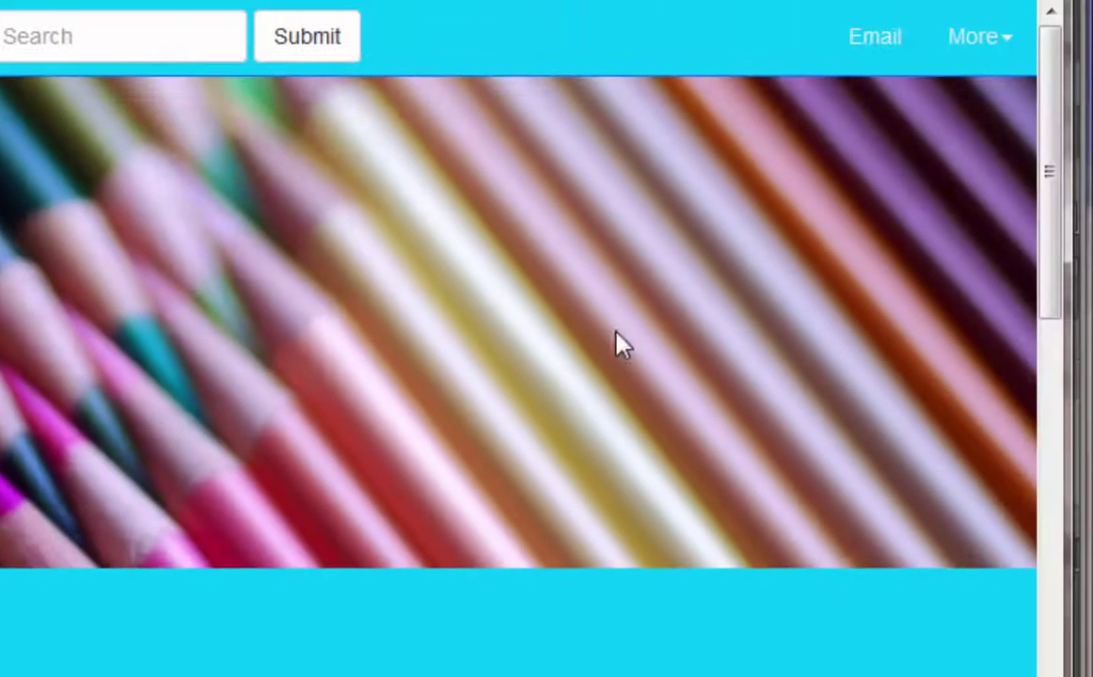
left_click(987, 52)
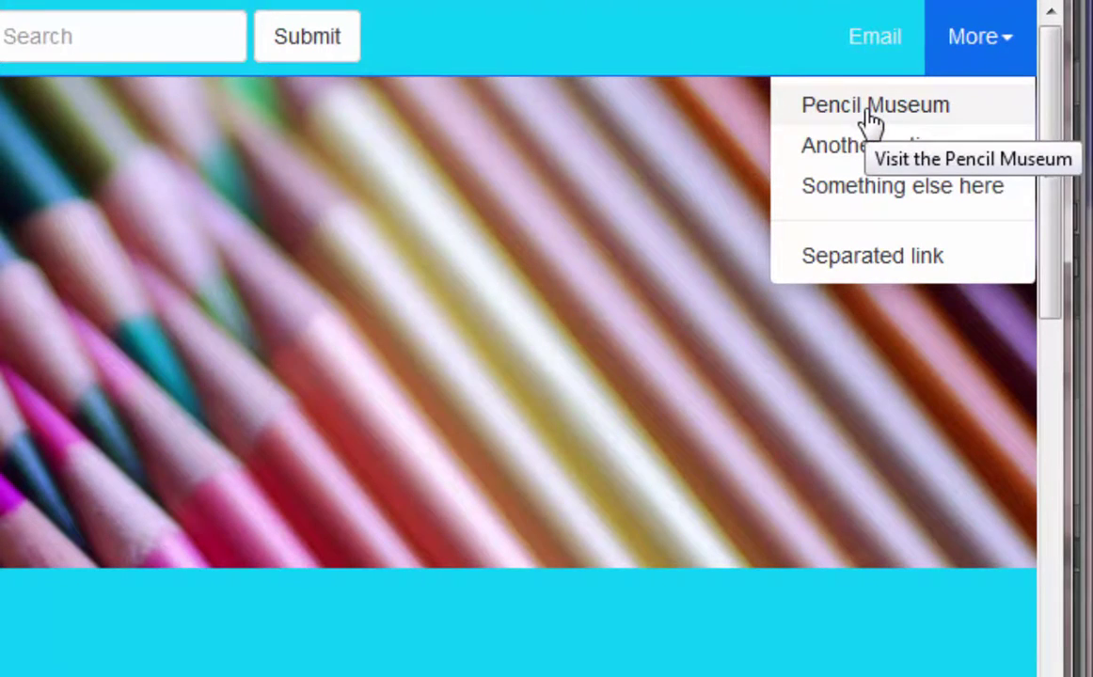
left_click(792, 109)
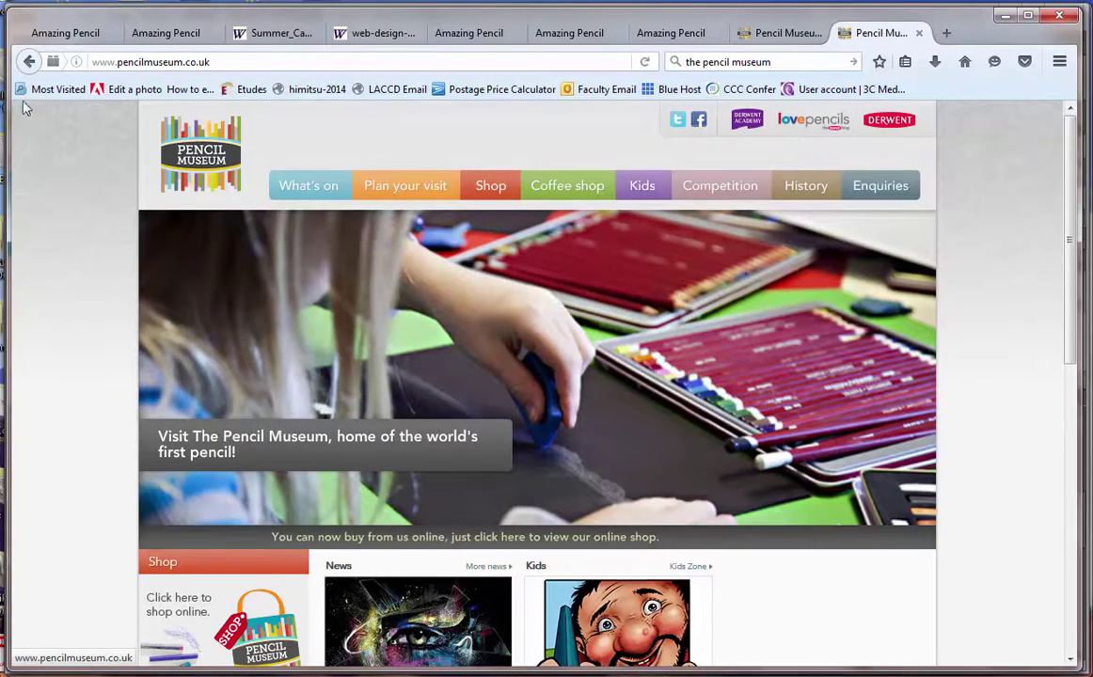
left_click(31, 62)
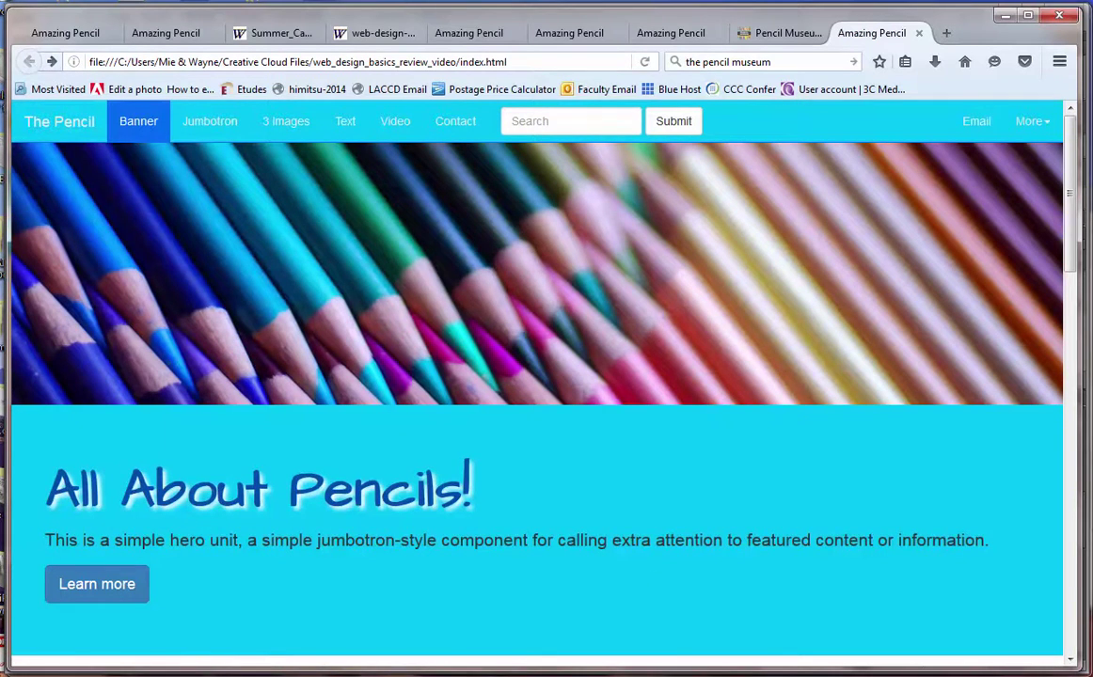
Return to Dreamweaver and set the Pencil Museum link's target to _blank
key("alt+Tab")
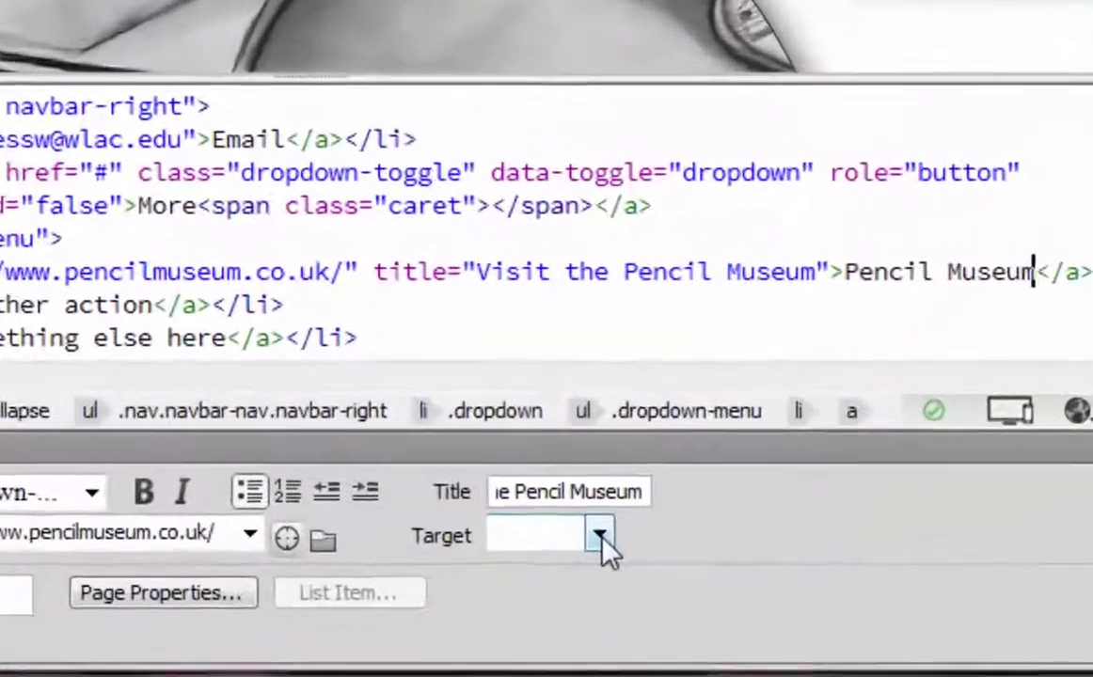
left_click(562, 614)
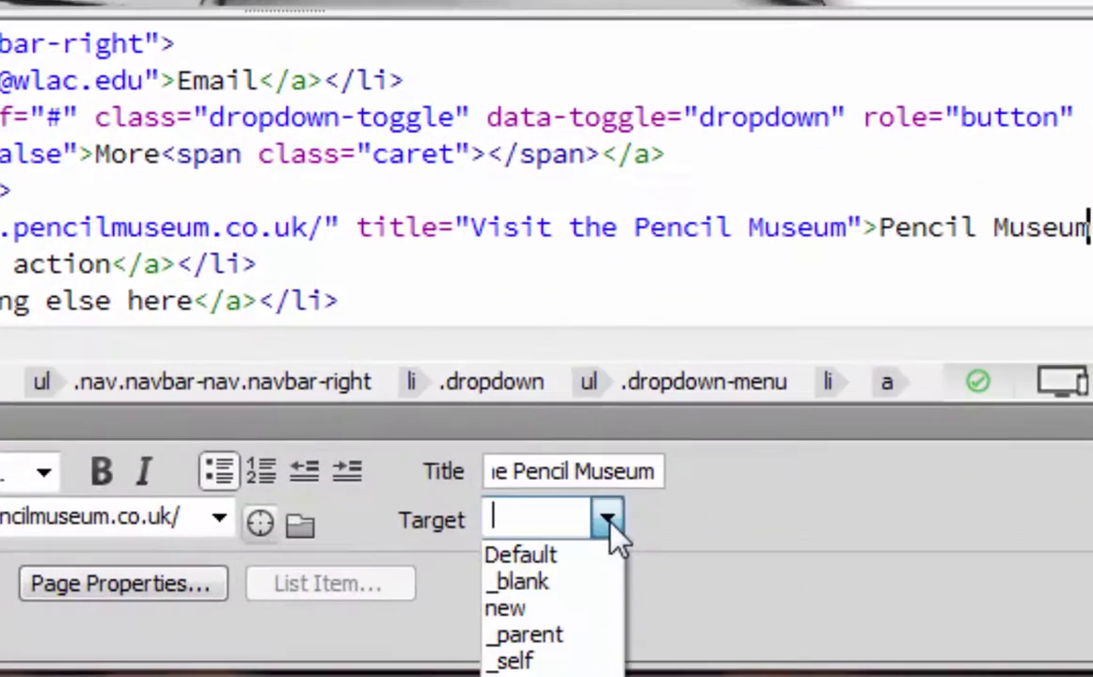
left_click(568, 583)
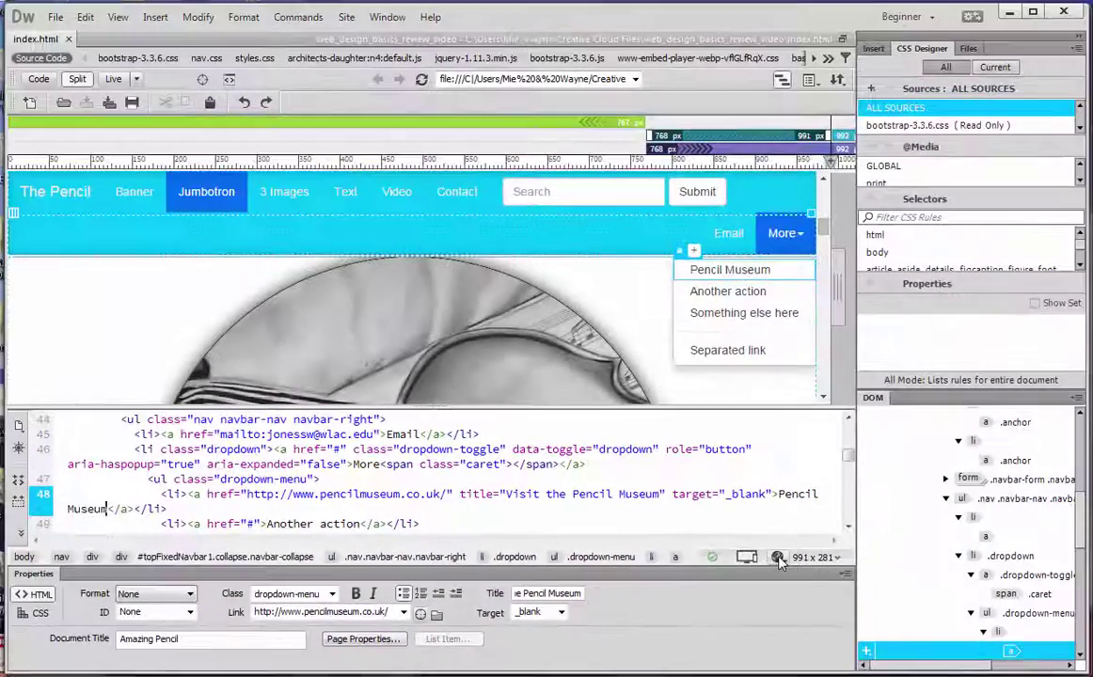
Preview the page in Firefox and close the surplus browser tabs, keeping only the first Amazing Pencil tab
left_click(1062, 381)
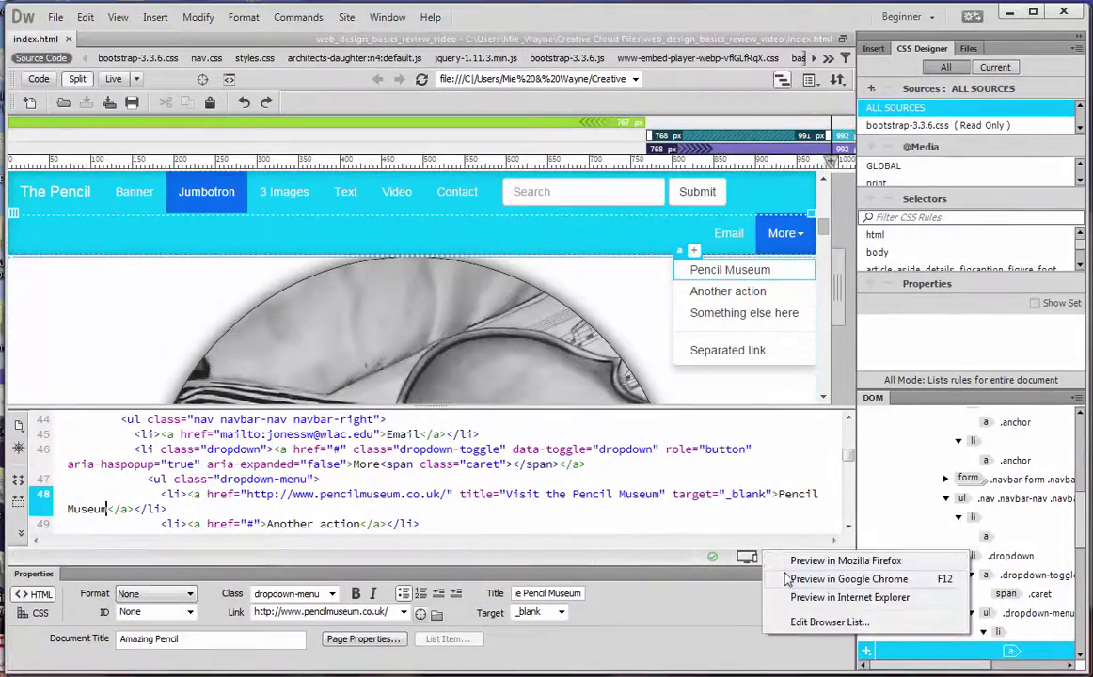
left_click(837, 560)
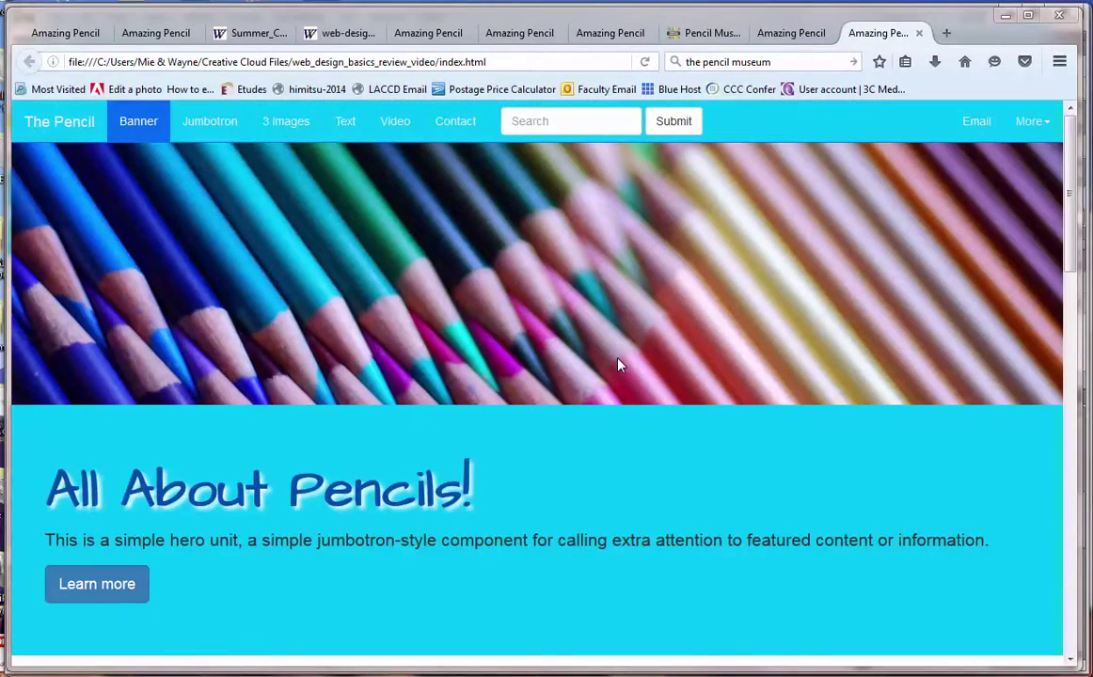
key("ctrl+w")
key("ctrl+w")
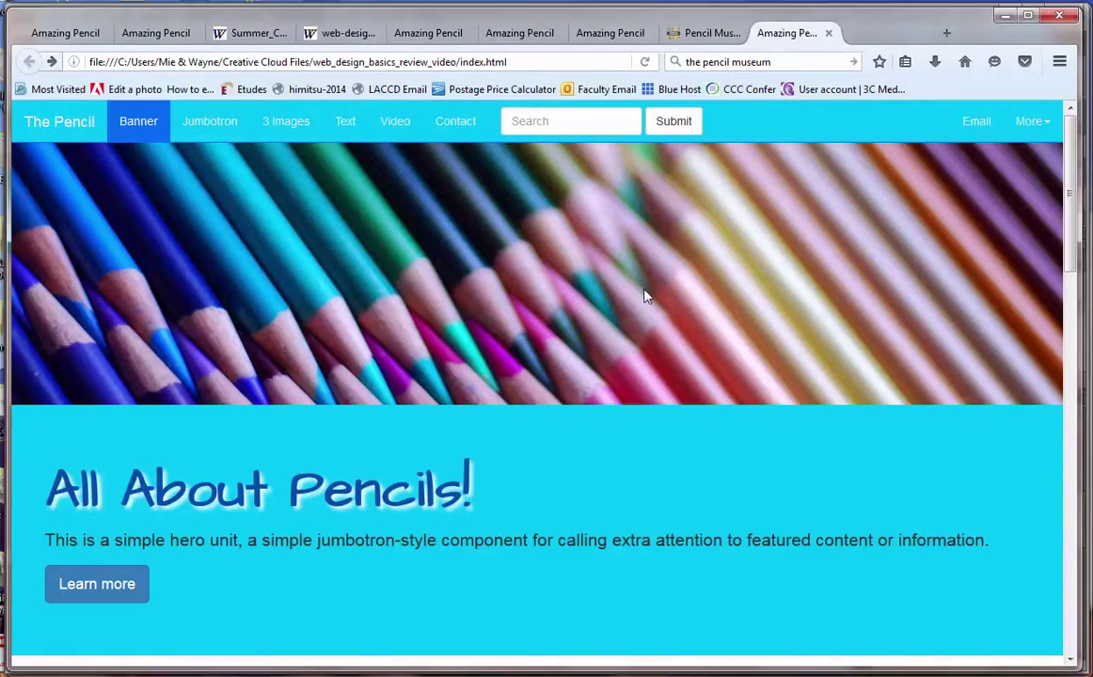
key("ctrl+w")
key("ctrl+w")
key("ctrl+w")
key("ctrl+w")
key("ctrl+w")
key("ctrl+w")
key("ctrl+w")
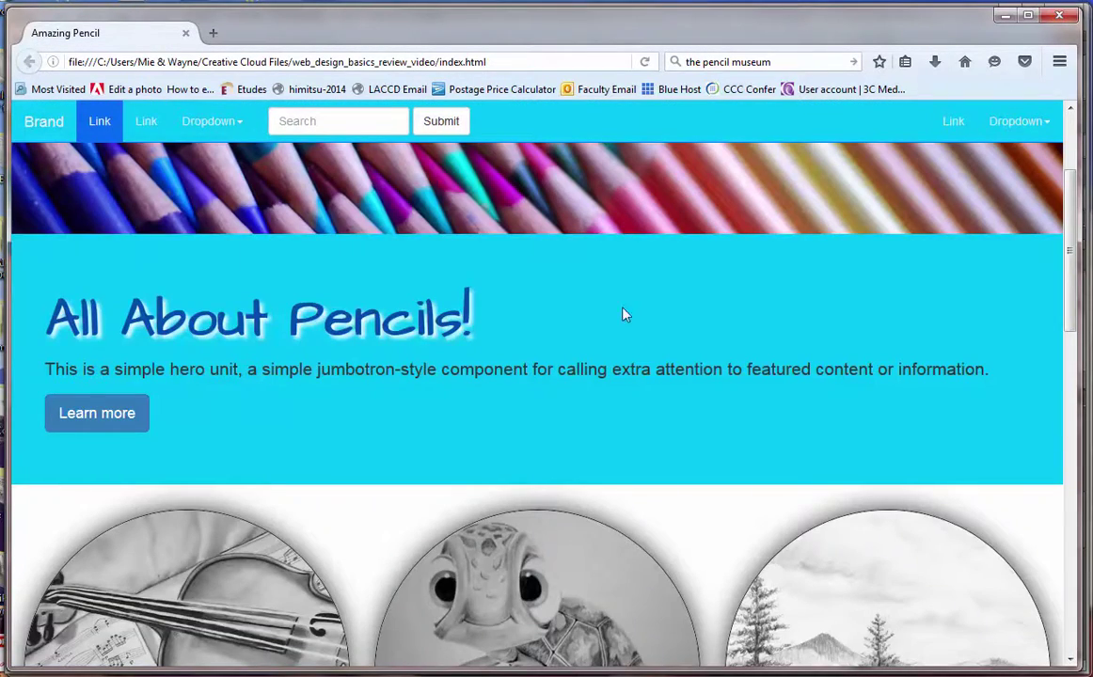
Reload the Amazing Pencil page and test the Pencil Museum link in the More dropdown
key("F5")
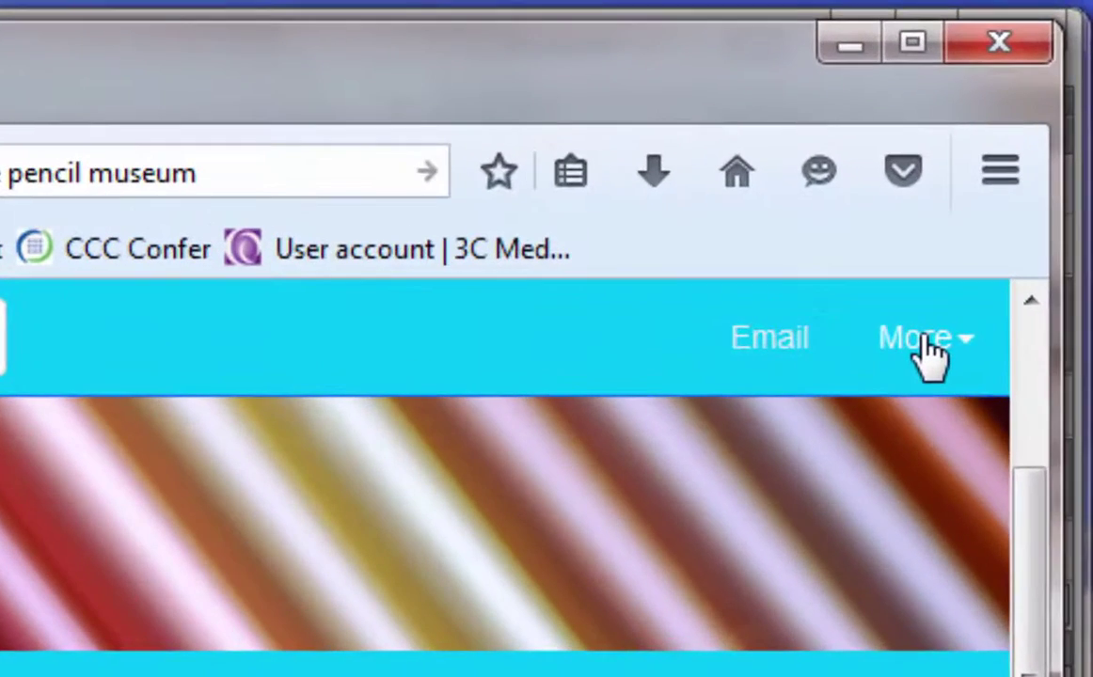
left_click(1025, 130)
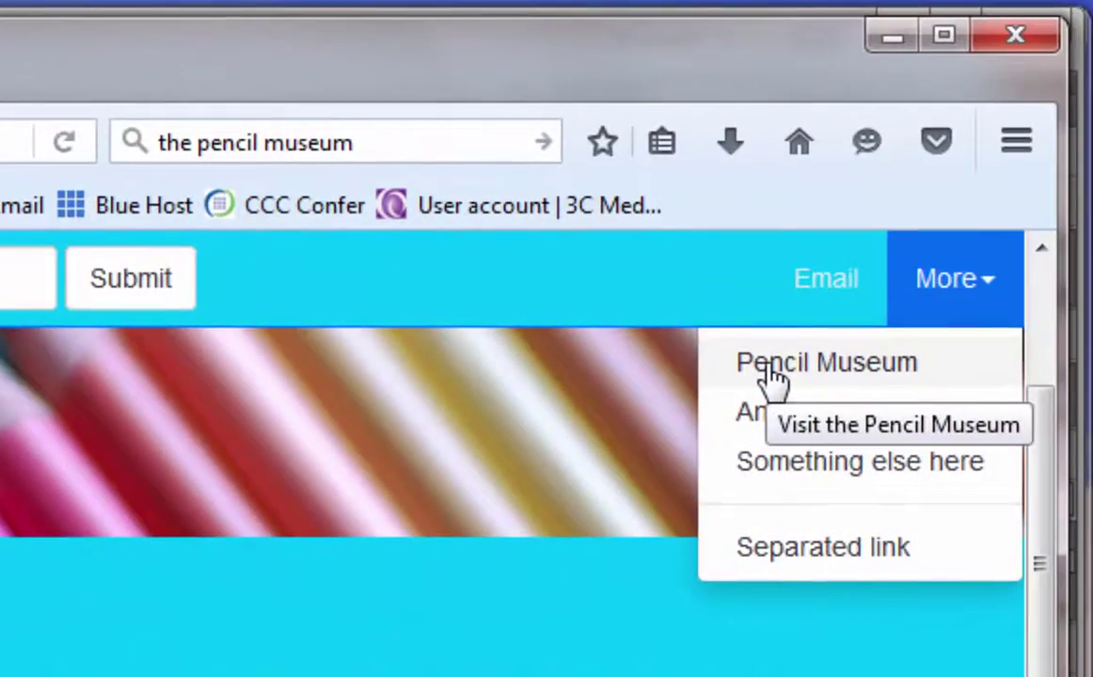
left_click(771, 374)
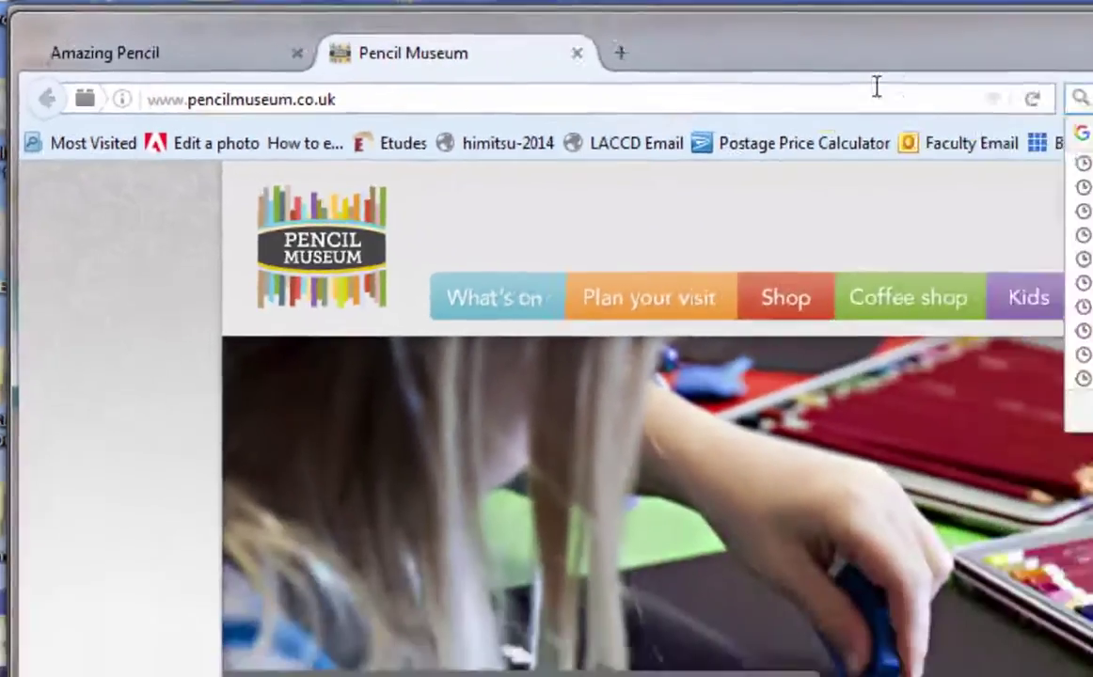
Search the web for amazing facts about pencils and open the 10 Little-Known Pencil Facts page on Pencils.com
type("ama")
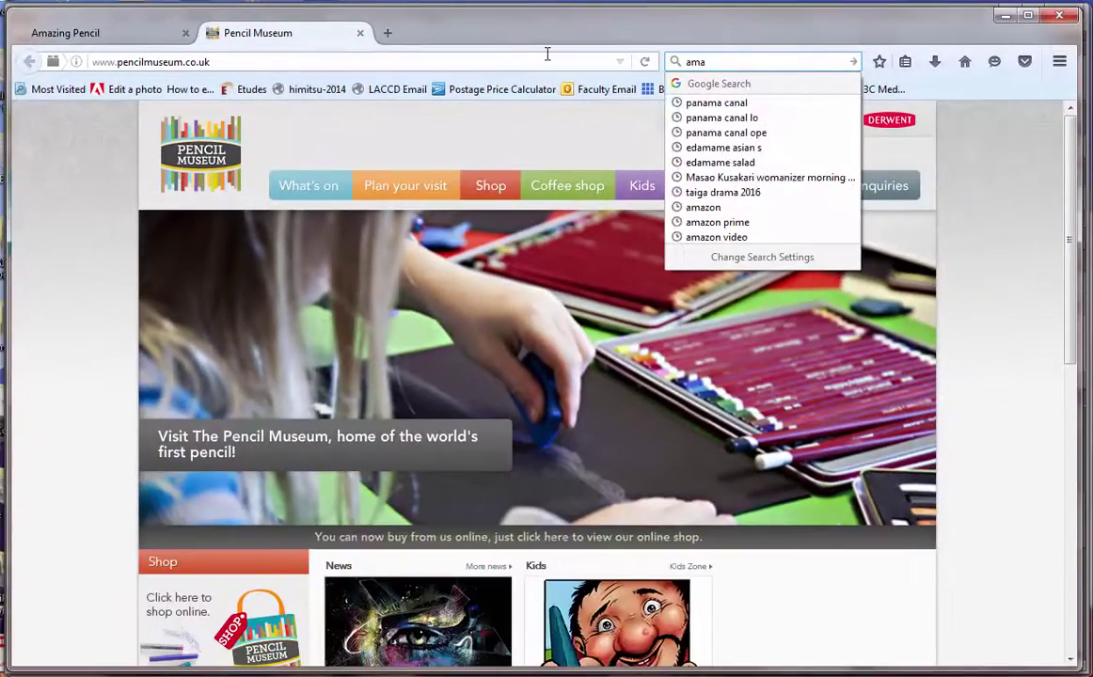
type("zing")
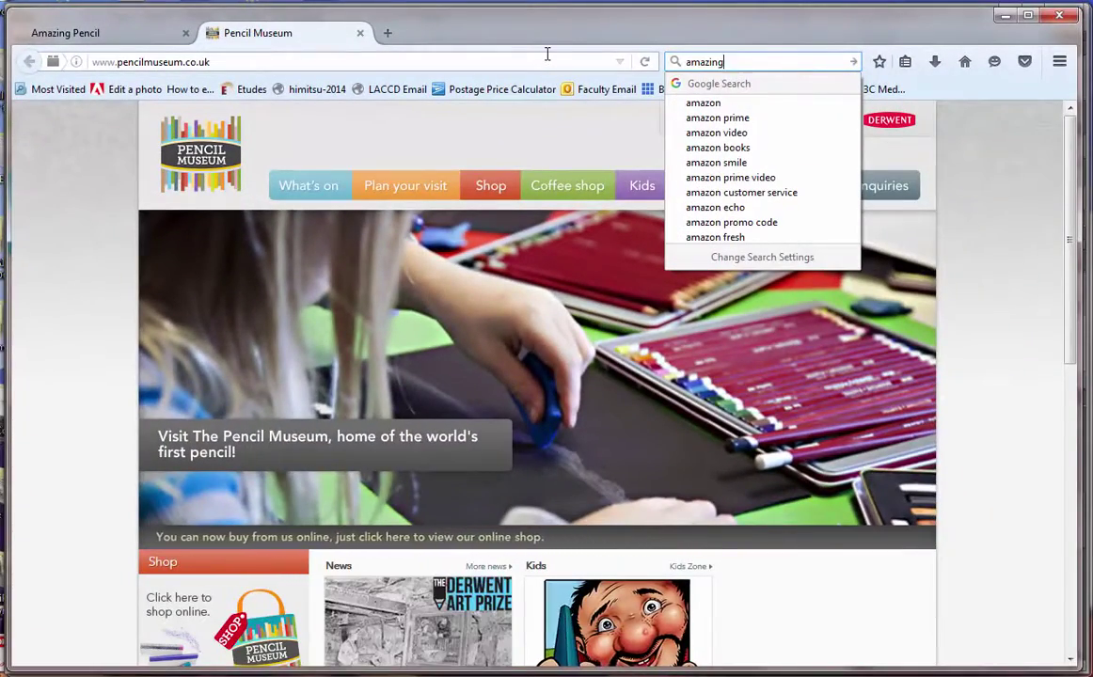
type(" facts about penci")
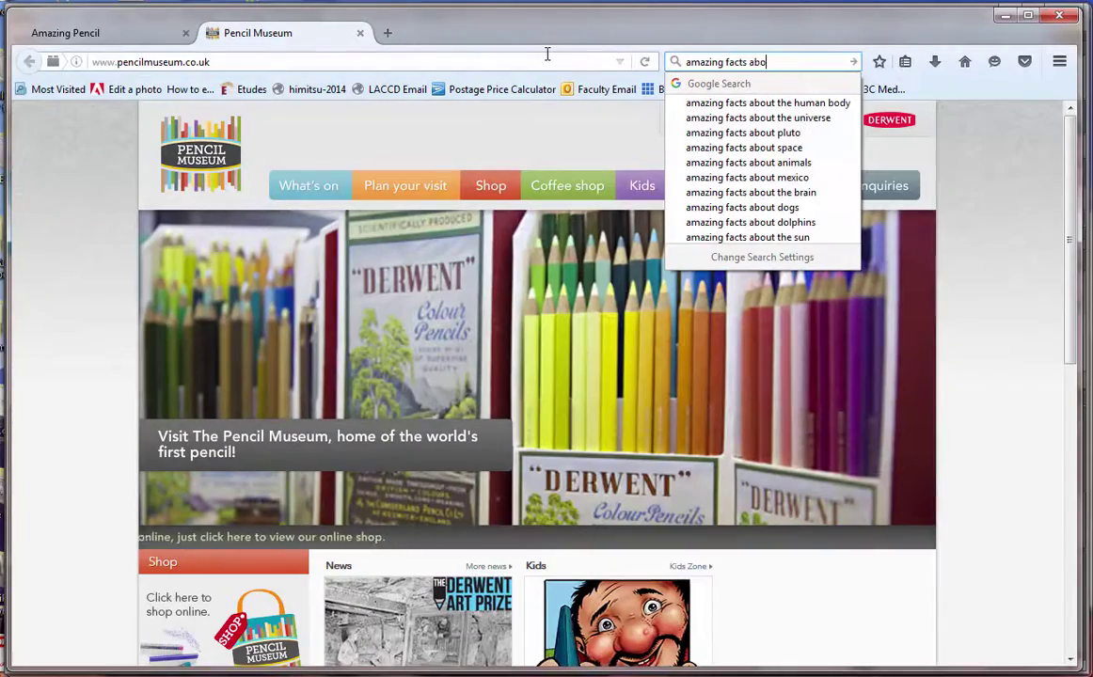
type("ls")
key("Return")
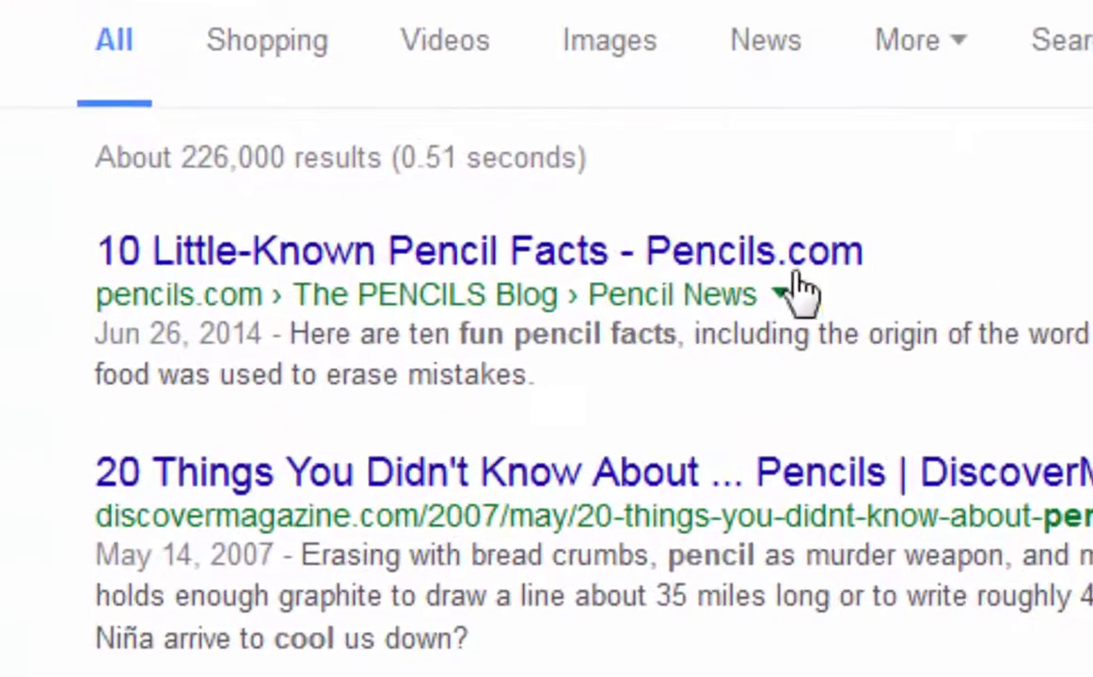
left_click(555, 254)
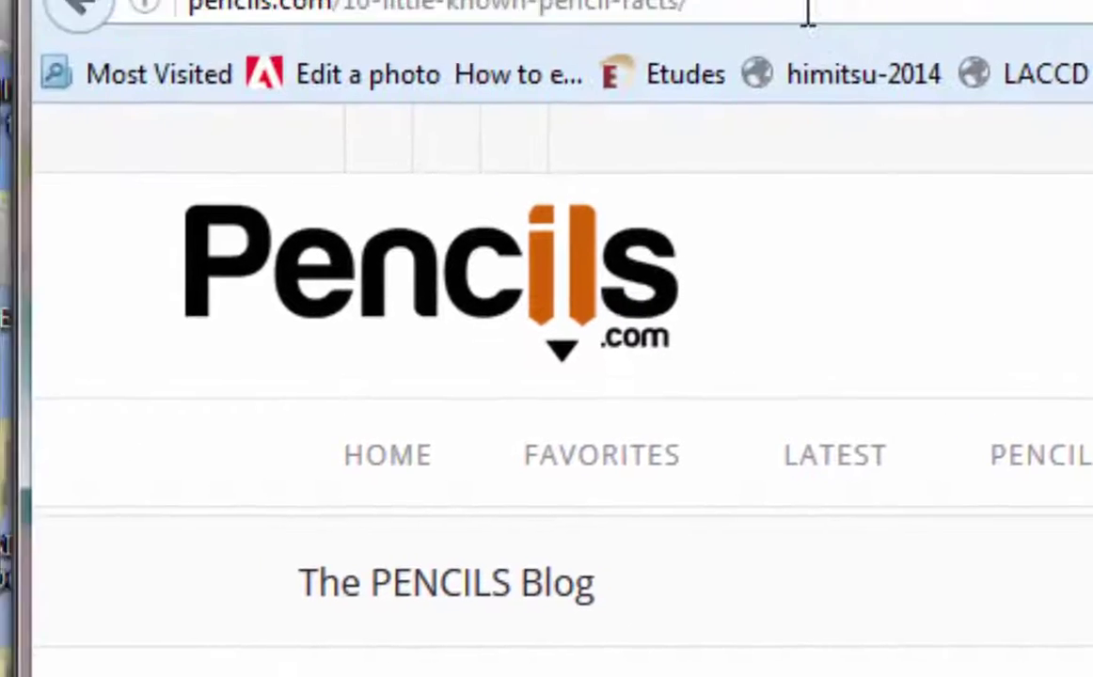
Copy the article's address, pencils.com/10-little-known-pencil-facts/
left_click(851, 75)
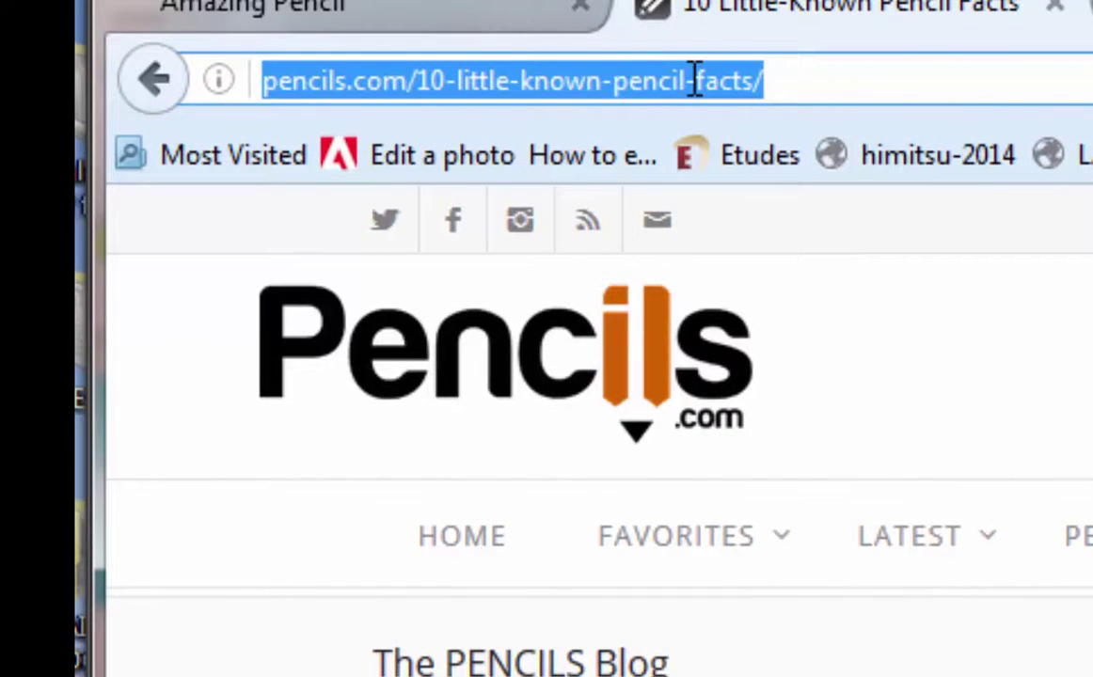
right_click(694, 79)
left_click(779, 232)
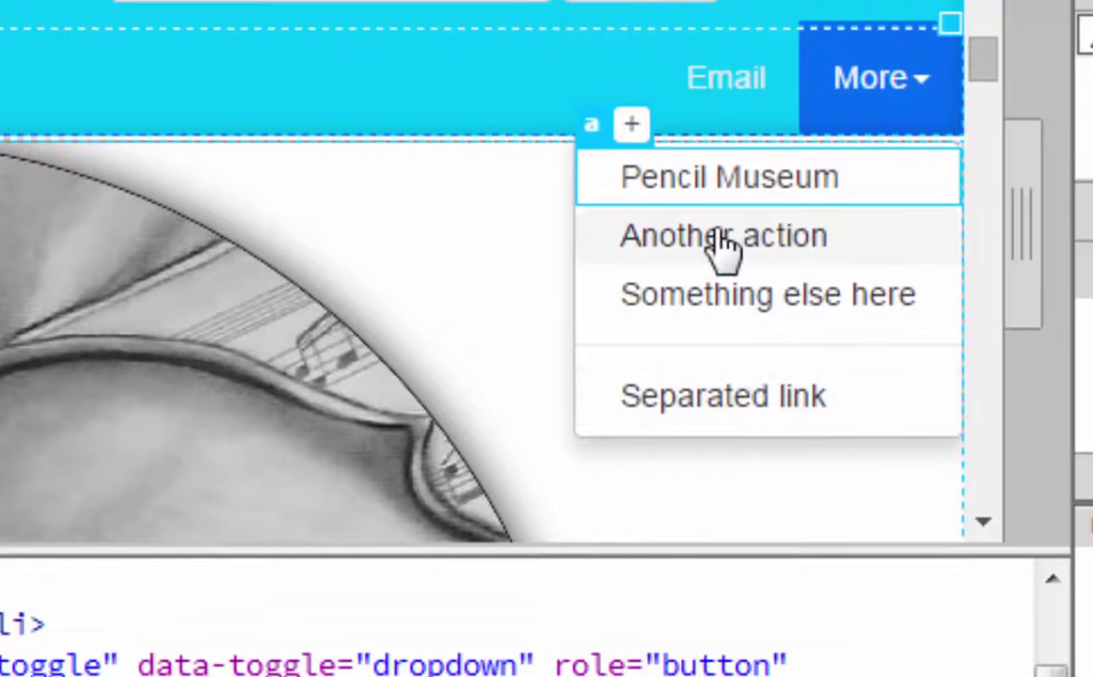
left_click(721, 243)
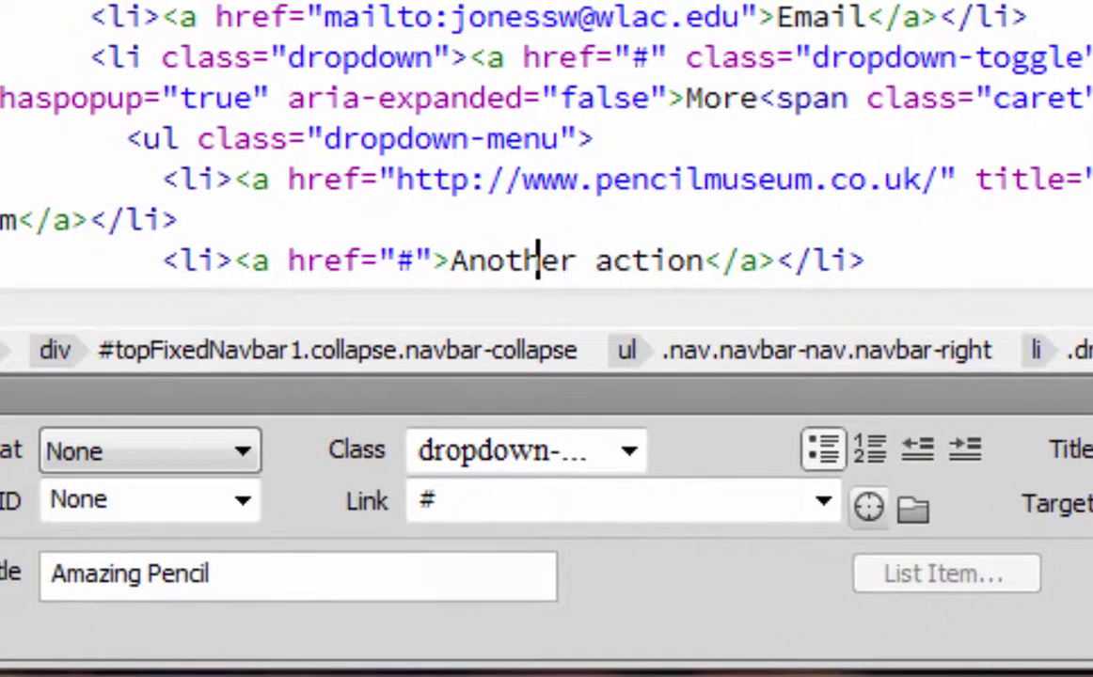
left_click(539, 260)
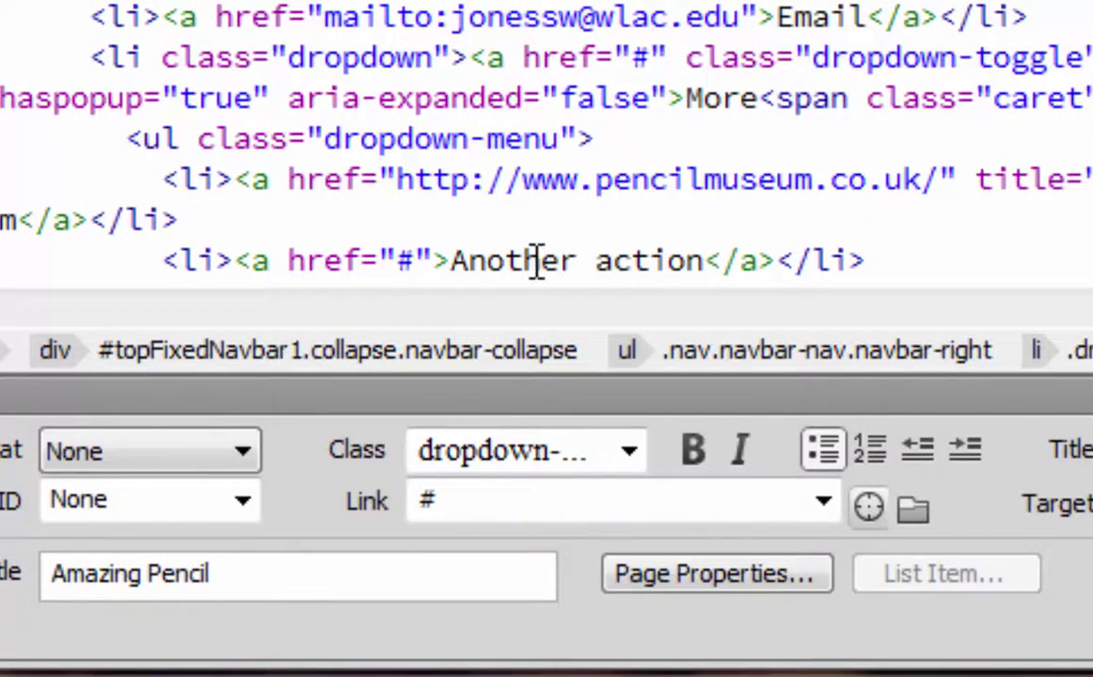
double_click(476, 501)
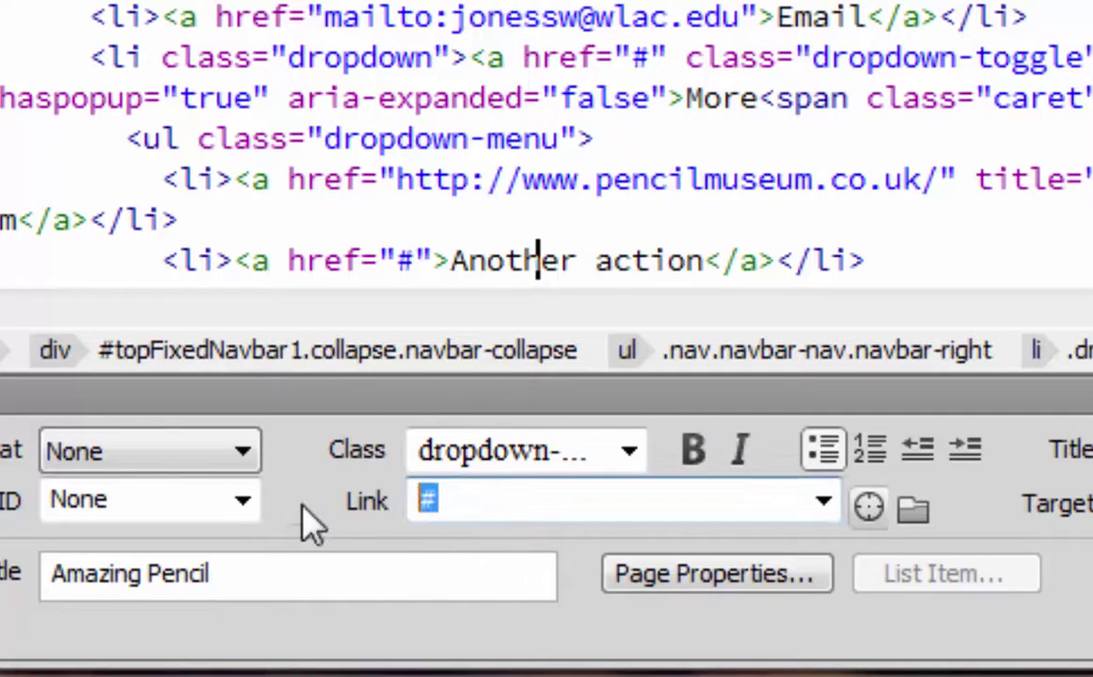
key("ctrl+v")
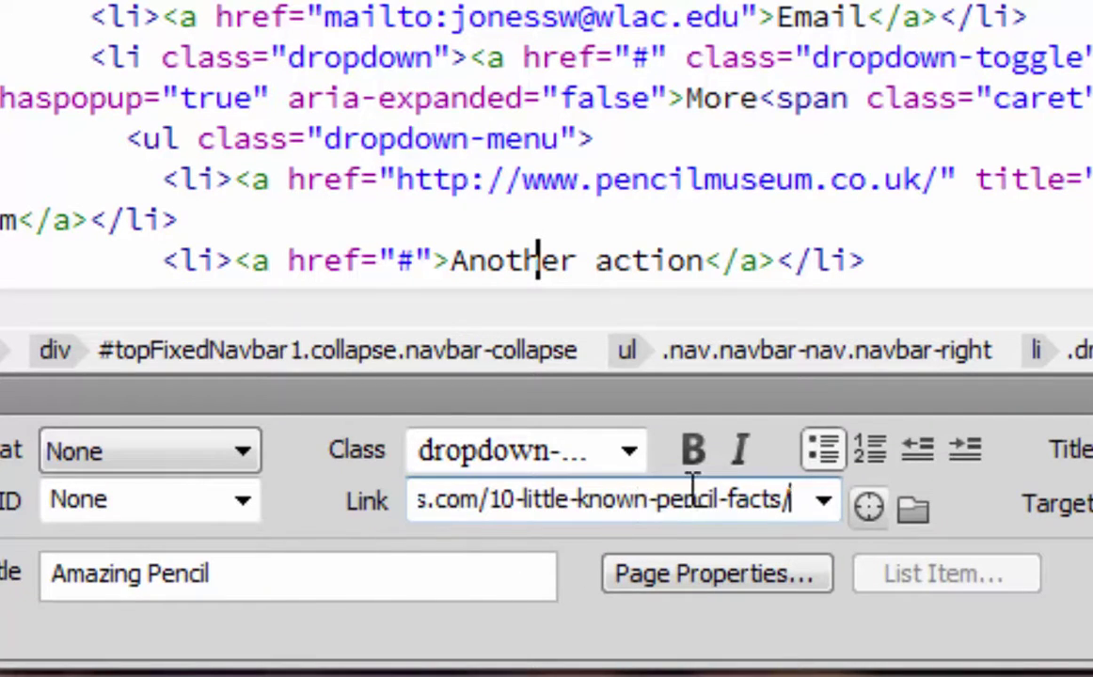
key("Return")
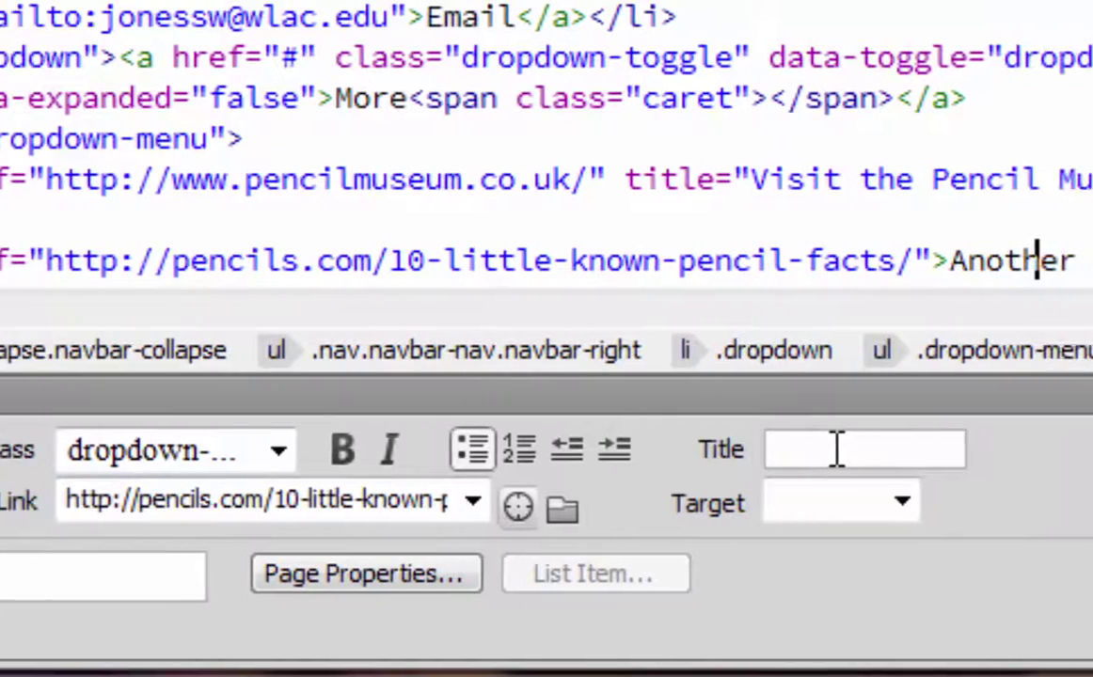
Give the pencil facts link the title "10 Pencil Facts" and the target _blank
left_click(1092, 449)
type("10 Pencil Facts")
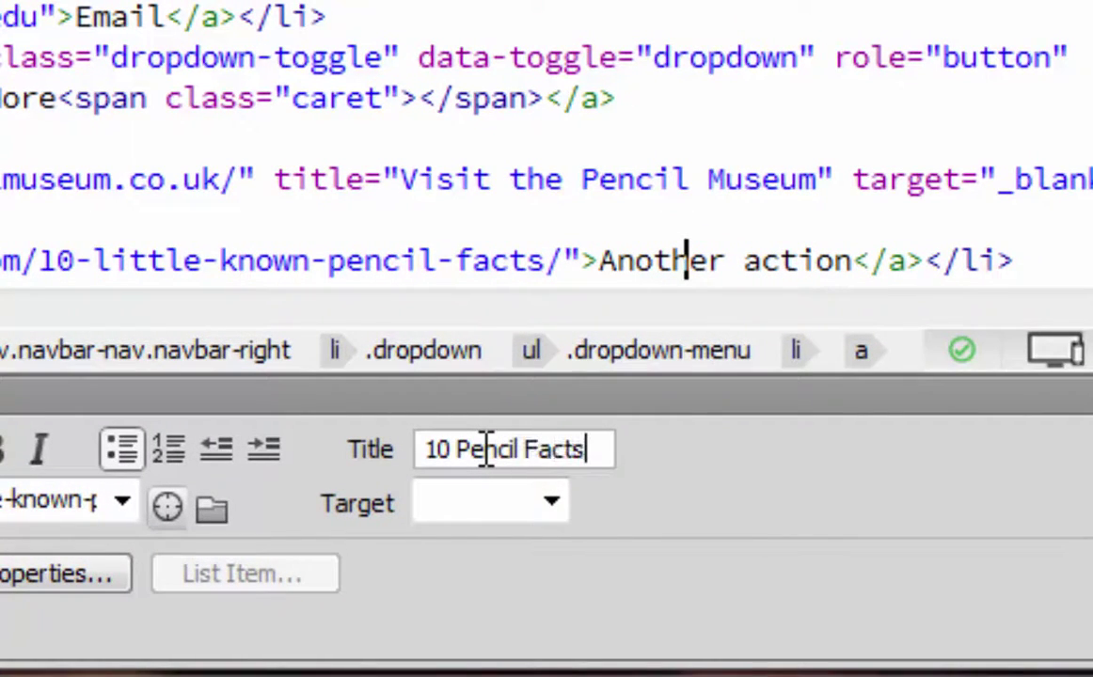
left_click(552, 506)
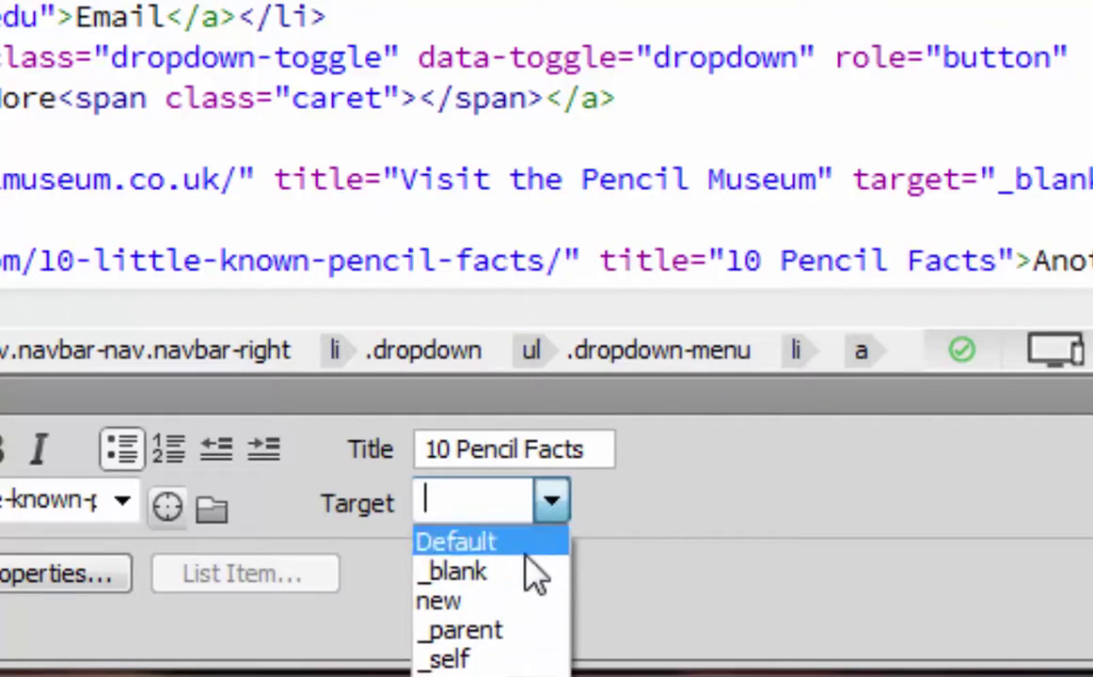
left_click(520, 573)
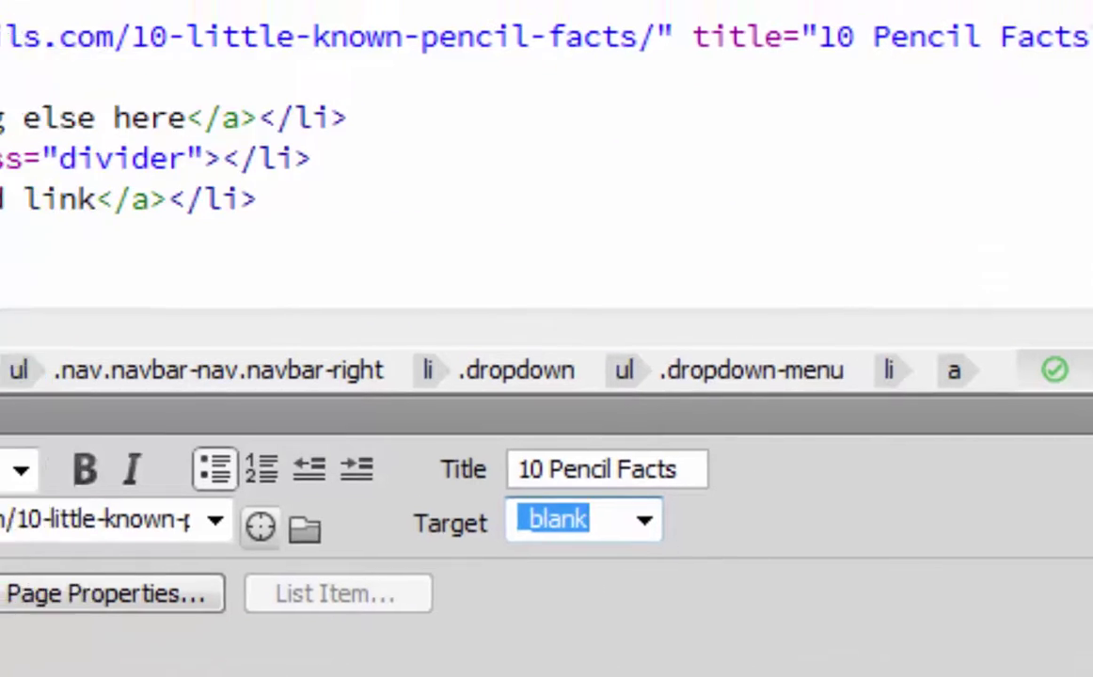
Replace the link text "Another action" in the code with "Pencil Facts"
left_click(333, 216)
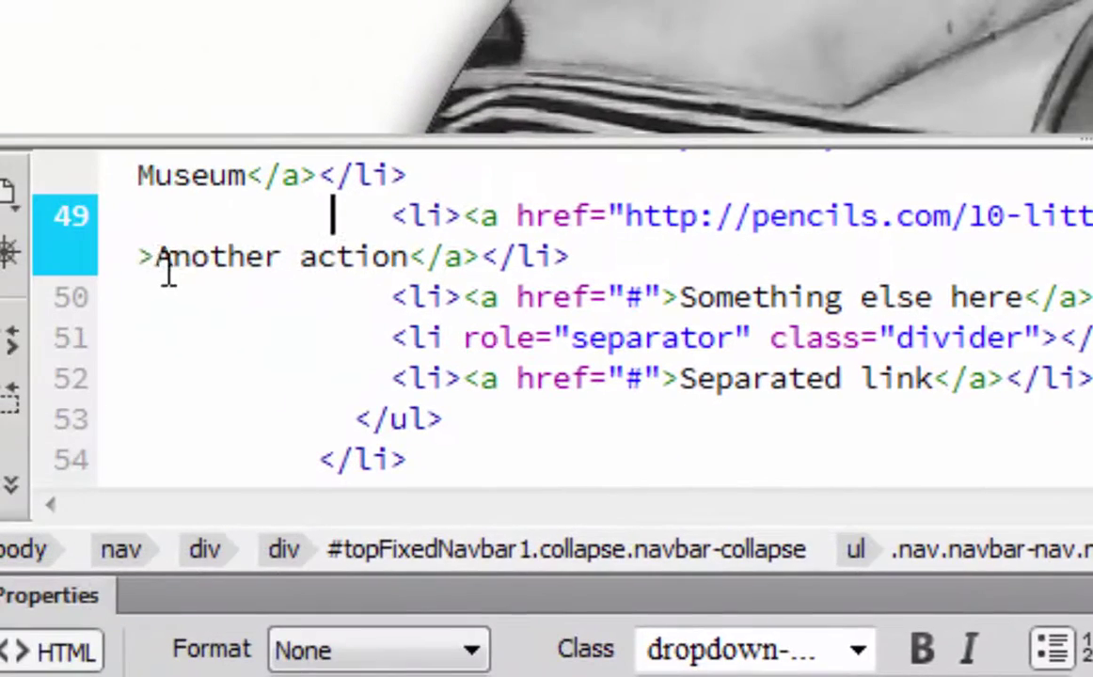
left_click_drag(156, 257, 410, 256)
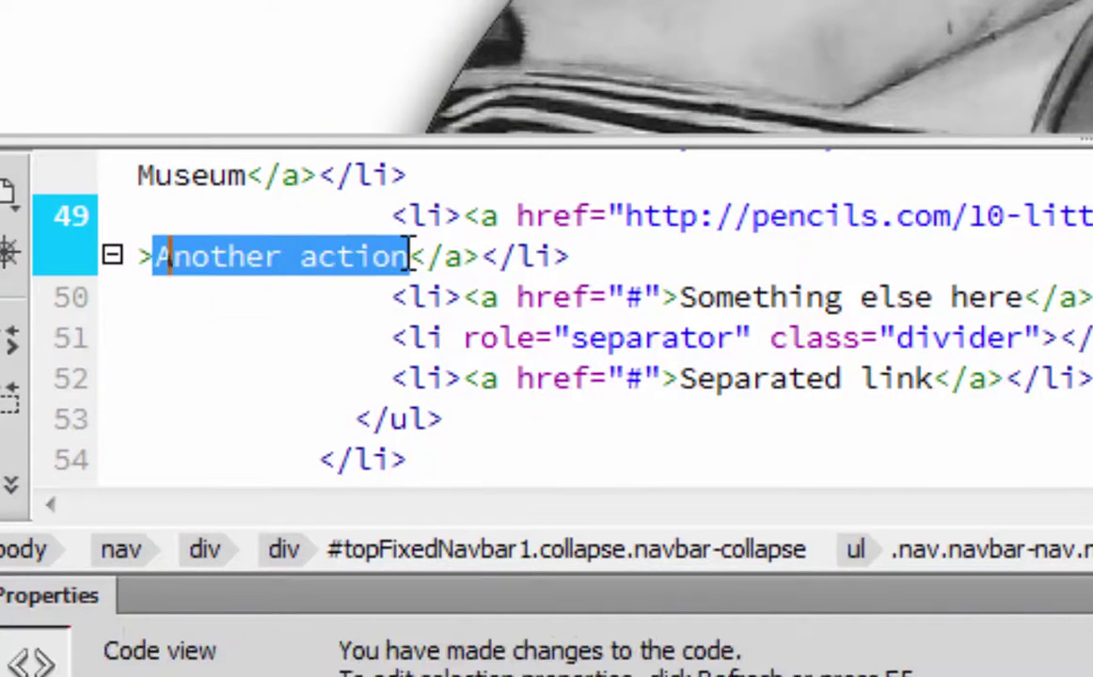
type("Pencil Facts")
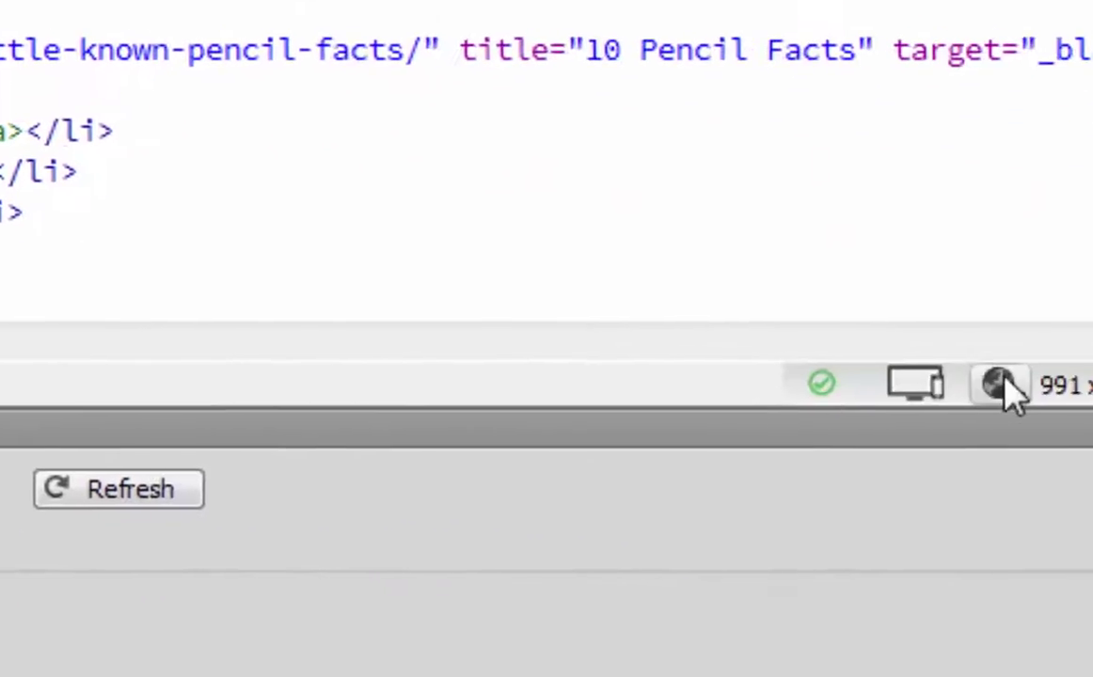
Preview the page in Mozilla Firefox, saving the changes to index.html
left_click(1000, 386)
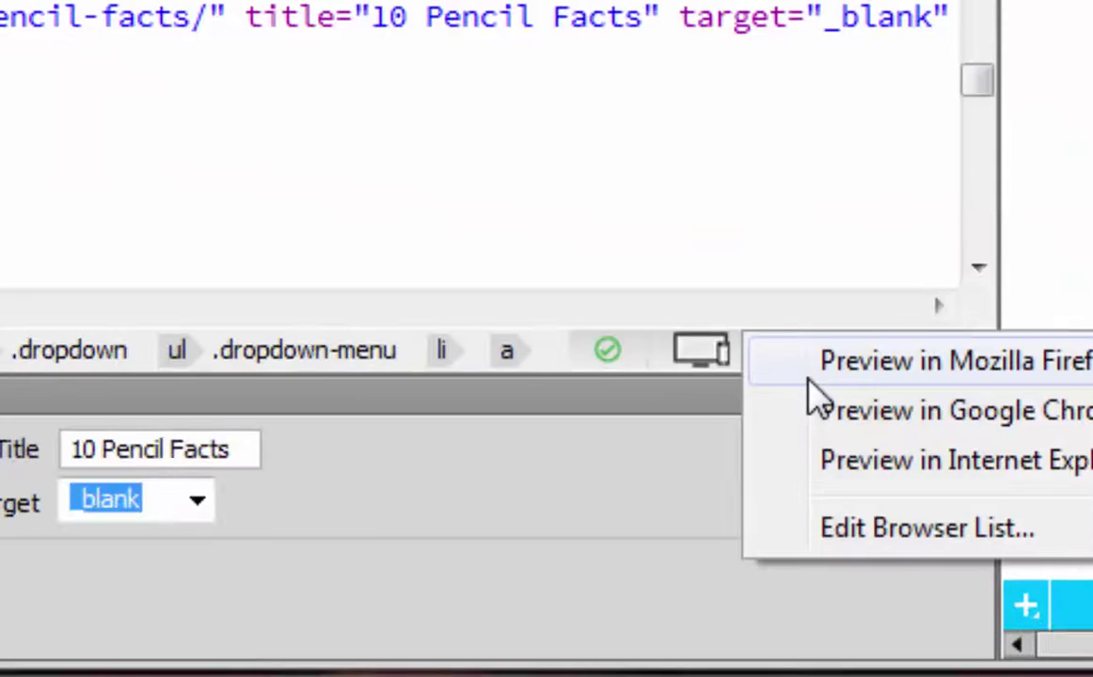
left_click(840, 373)
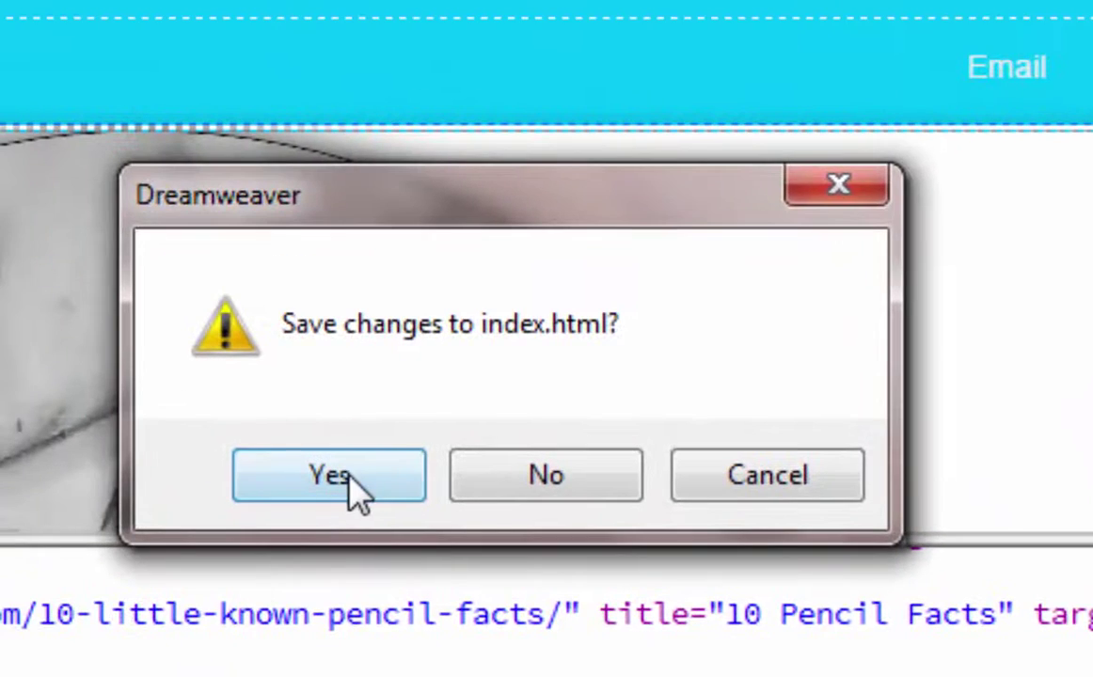
left_click(329, 475)
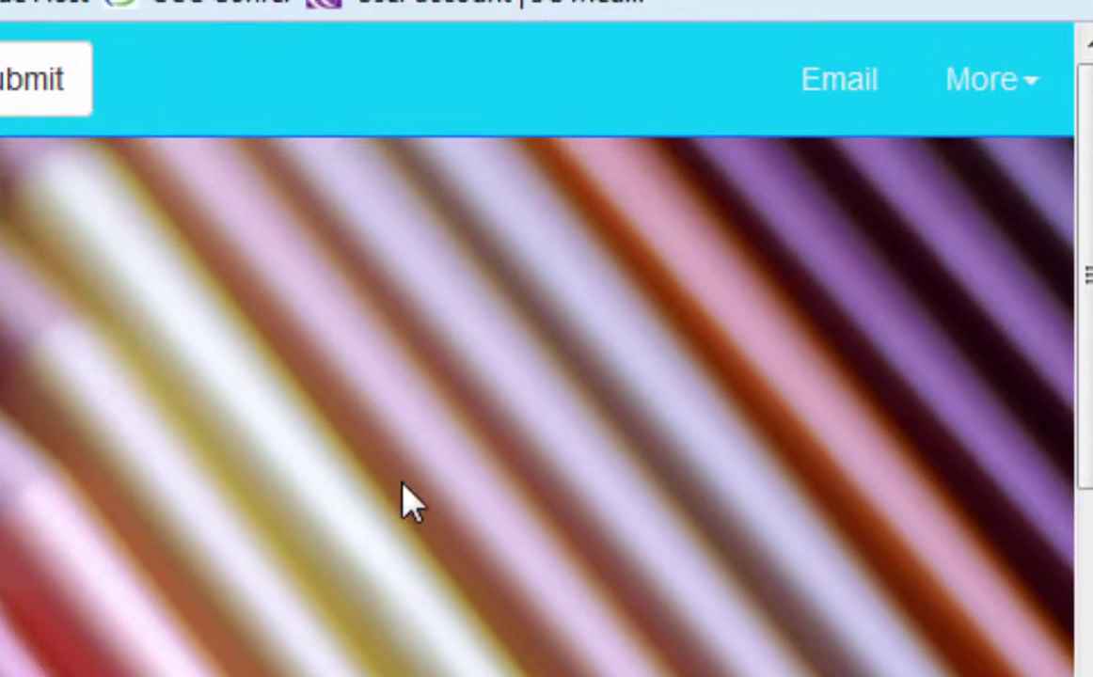
Test the Pencil Facts link in the More dropdown and close the article tab it opens
left_click(978, 83)
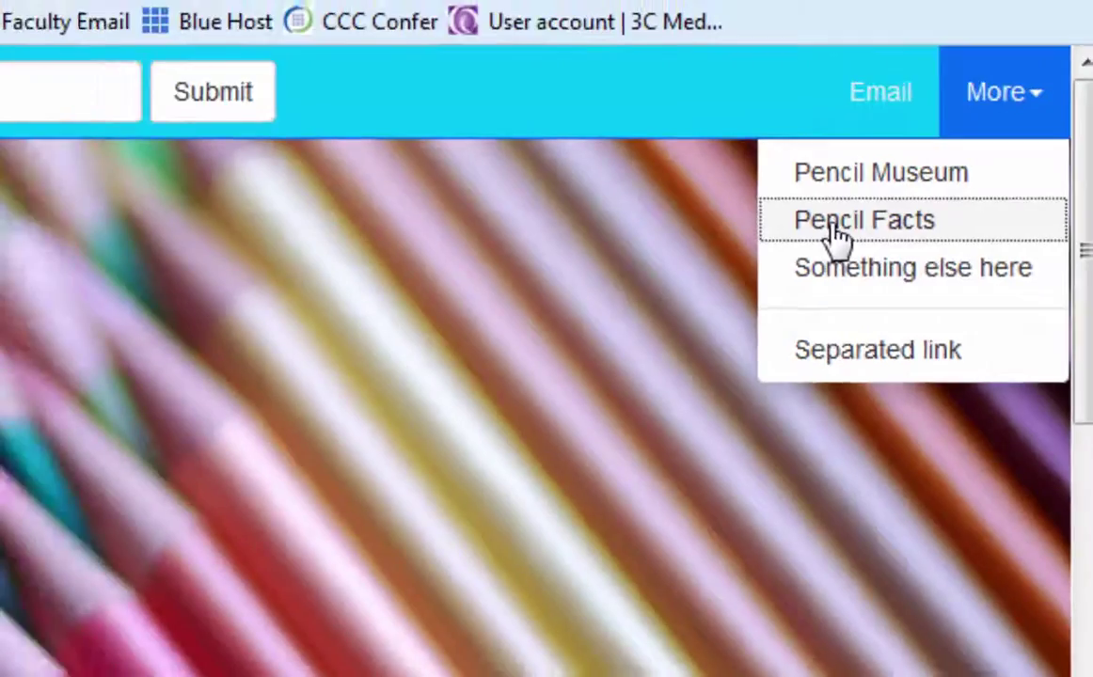
left_click(778, 249)
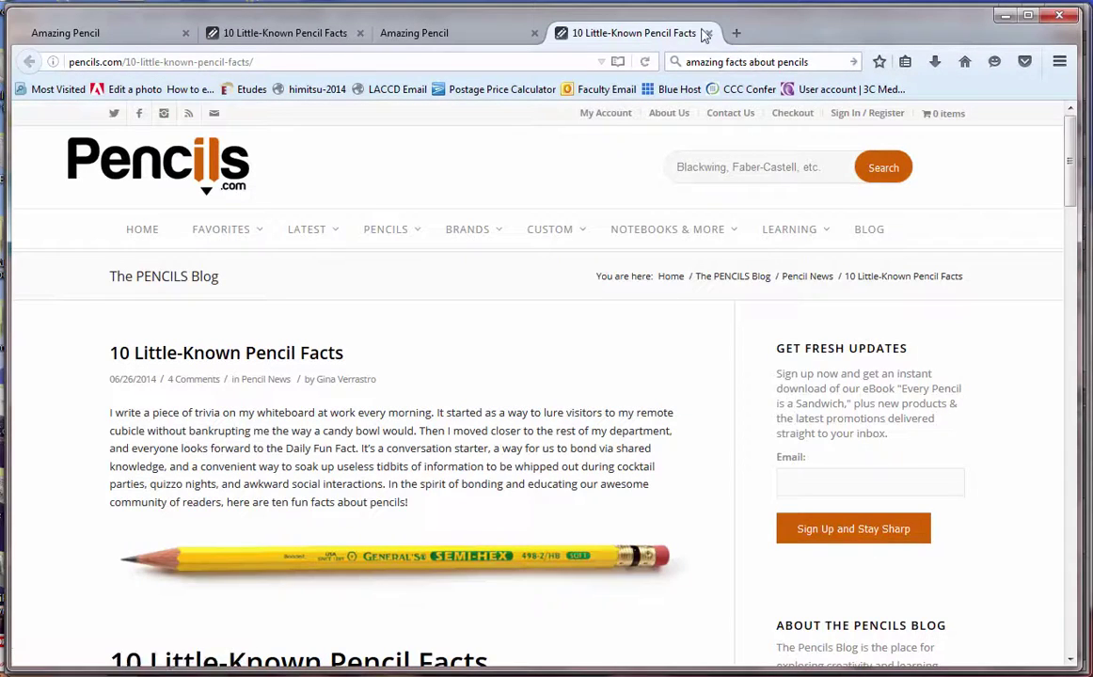
left_click(708, 33)
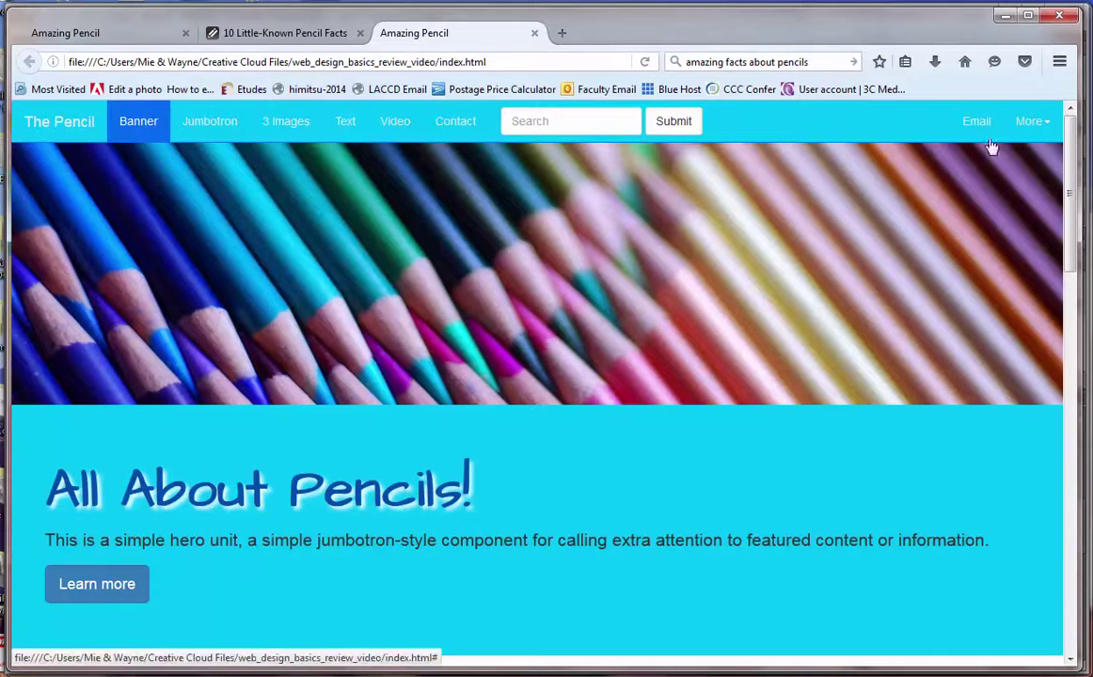
Test the navbar's section links, Email link and More dropdown in the previewed page, and check the search field
left_click(210, 130)
left_click(329, 127)
scroll(370, 190, "down", 8)
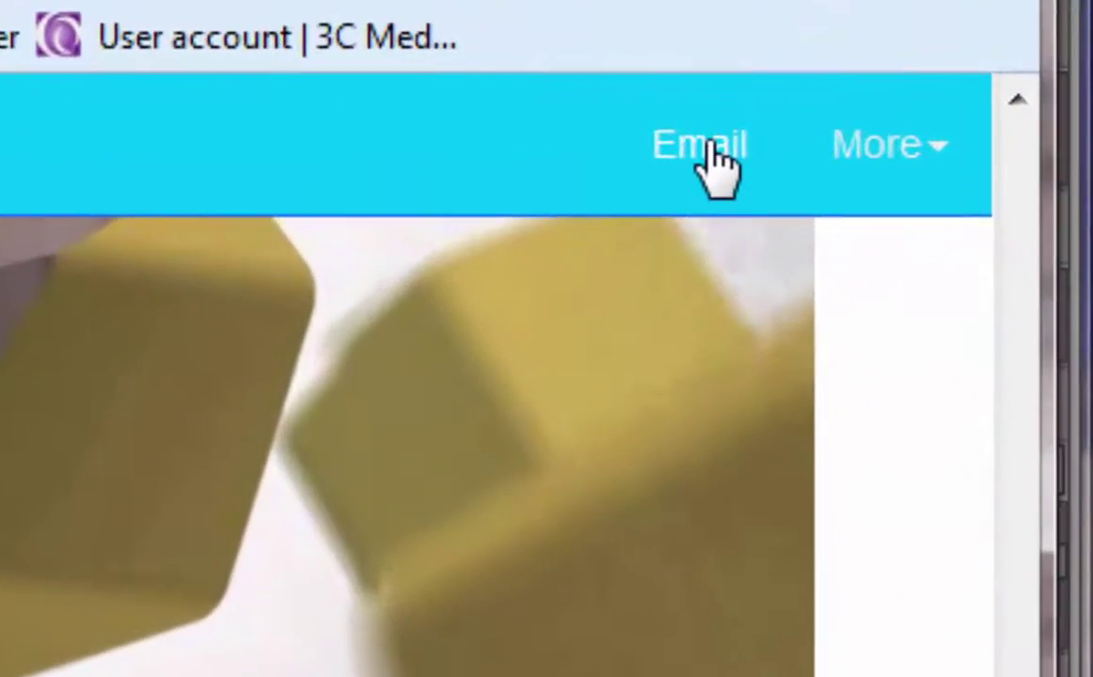
left_click(797, 136)
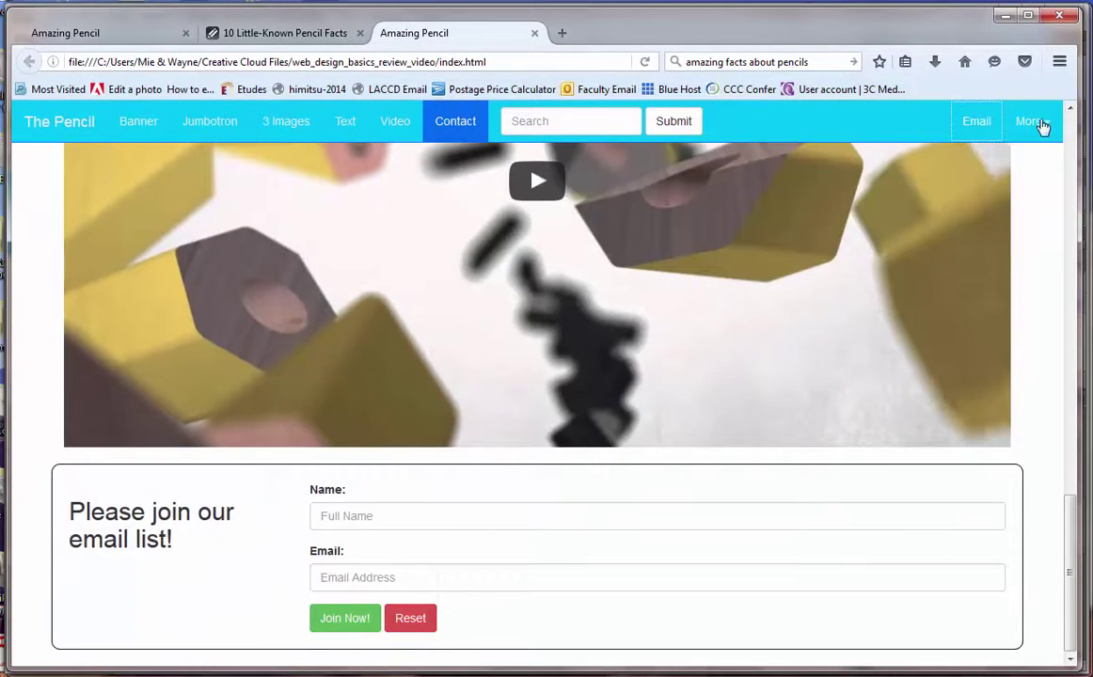
left_click(1034, 123)
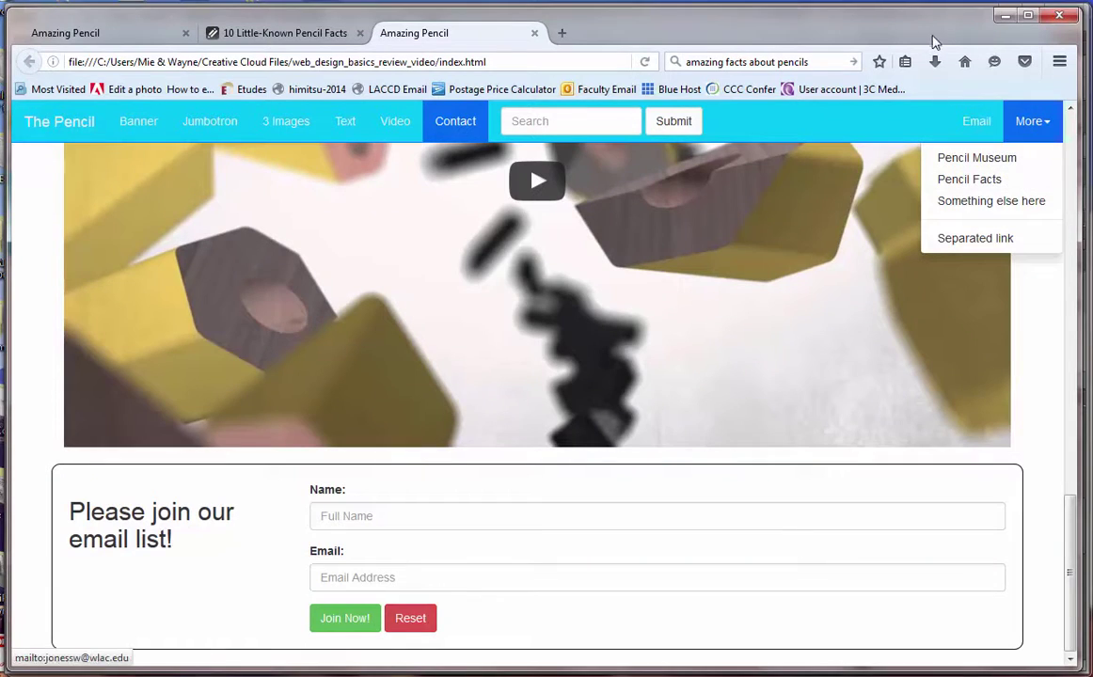
left_click(568, 123)
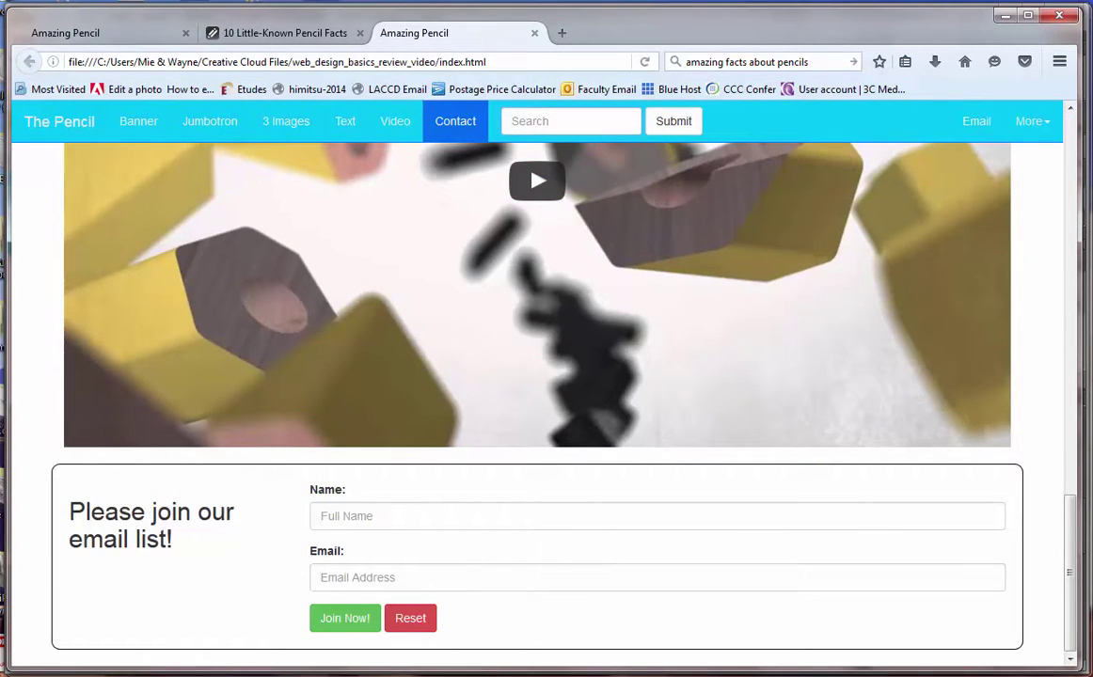
key("alt+Tab")
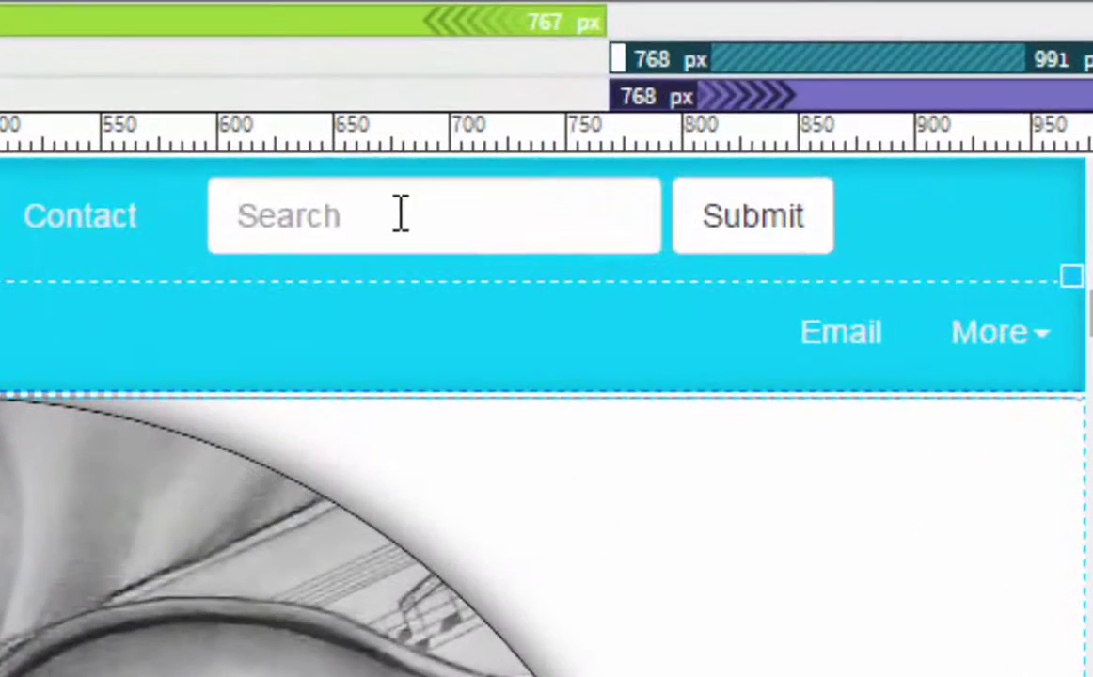
left_click(572, 191)
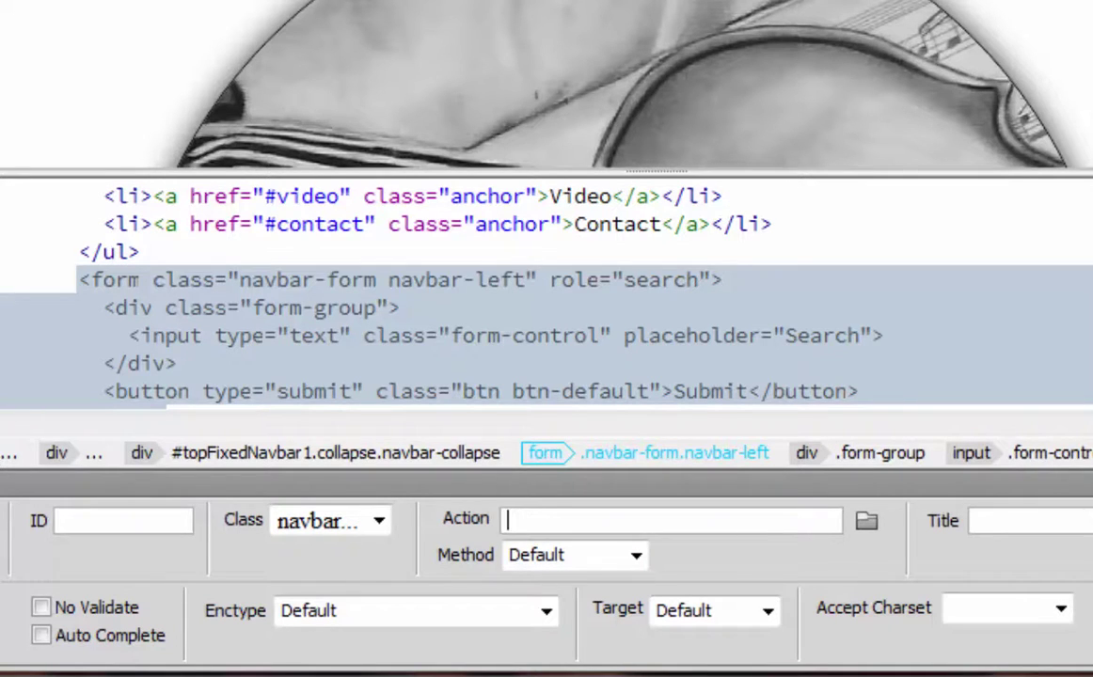
left_click(62, 521)
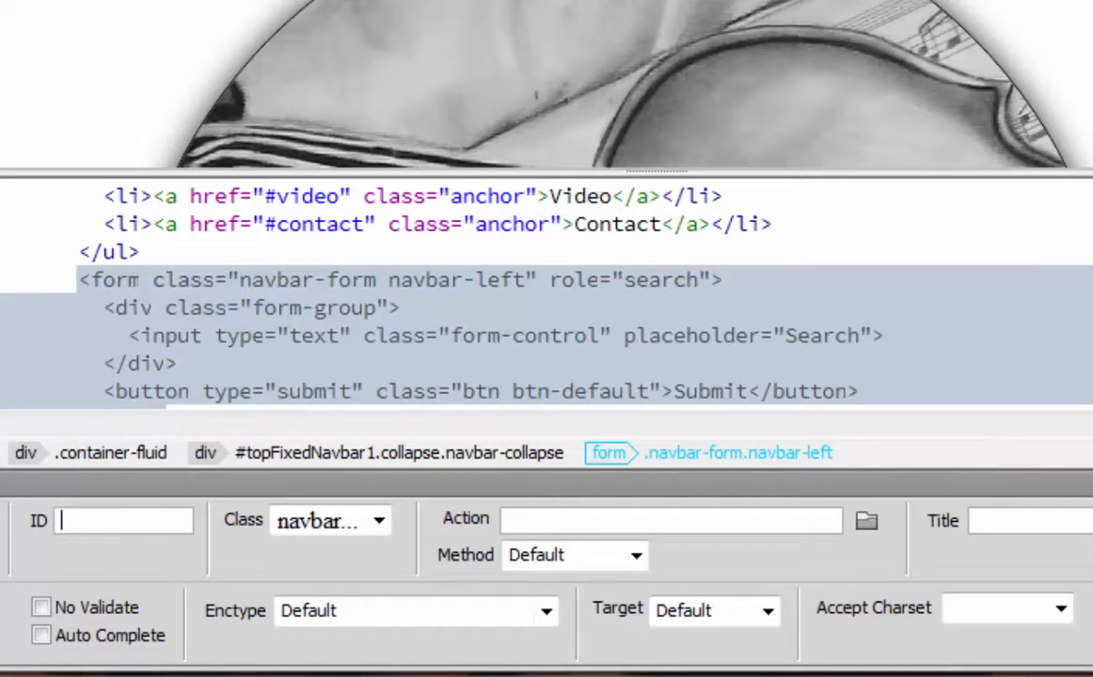
left_click(585, 522)
type("https://www.google.com")
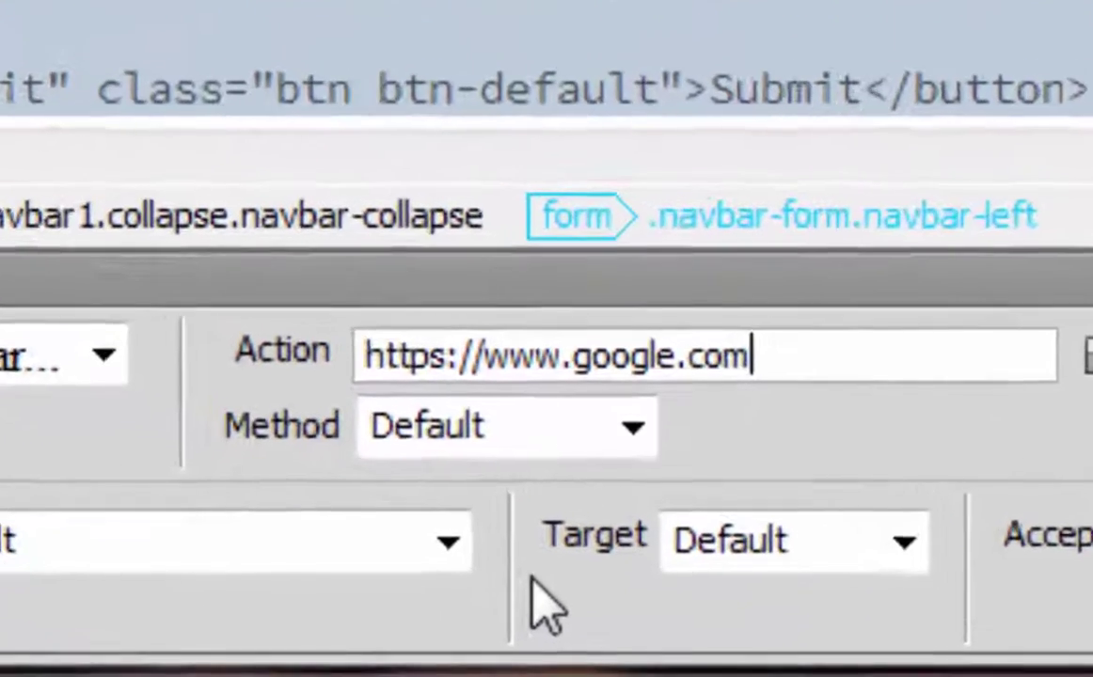
type("/search")
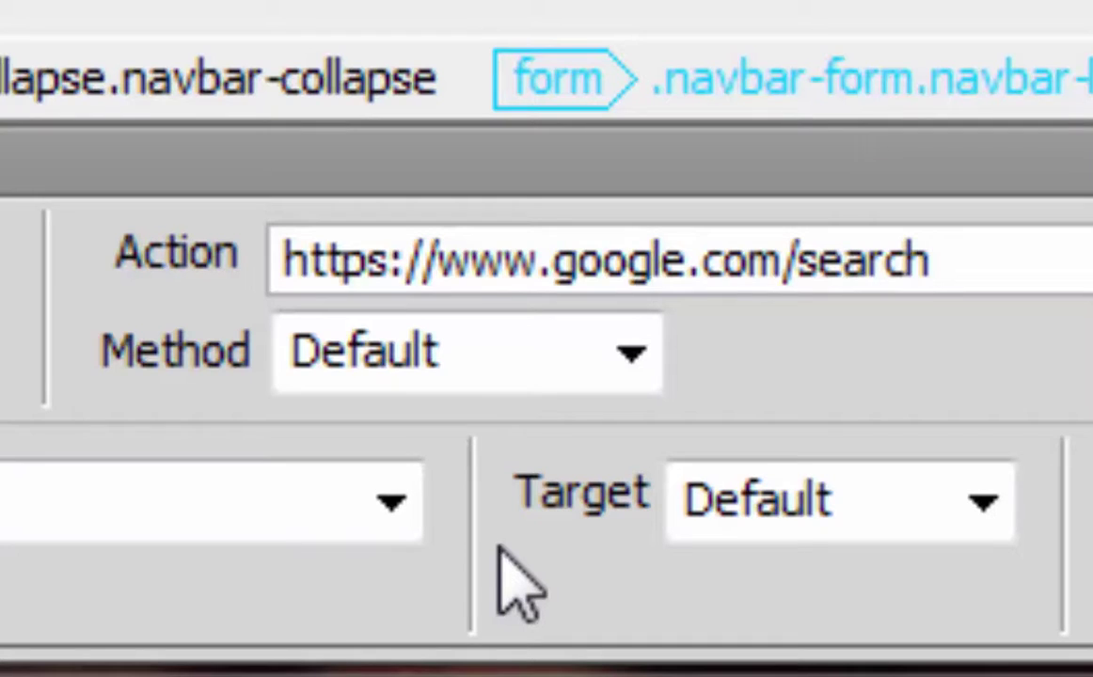
Set the search form's target to _blank and its method to GET
left_click(981, 508)
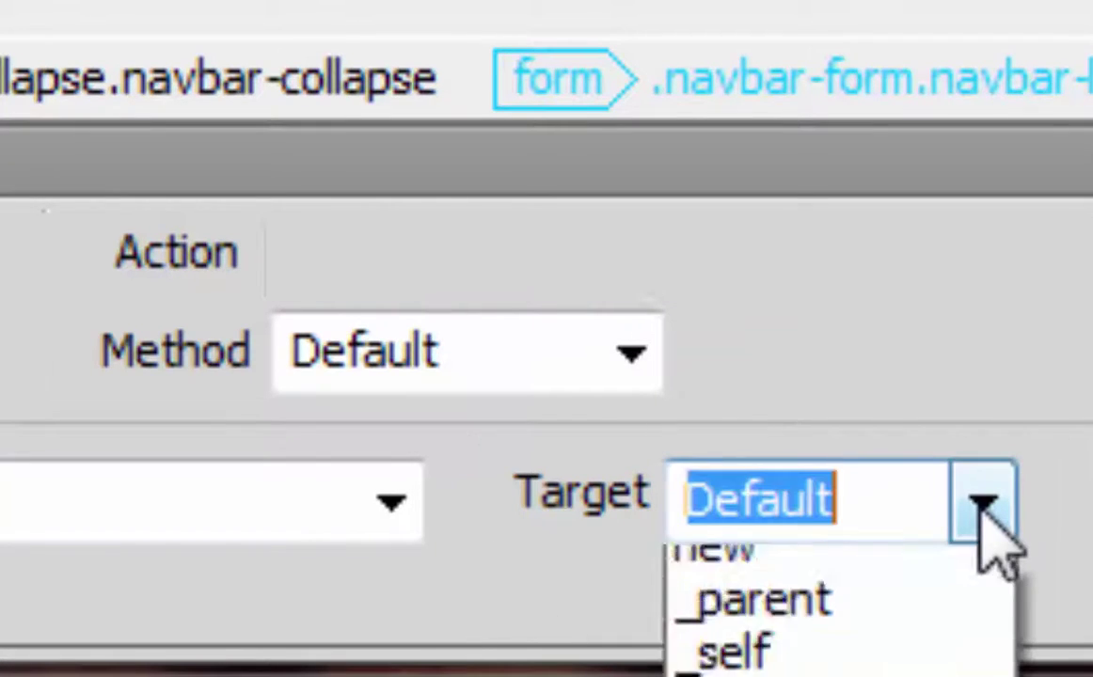
left_click(901, 634)
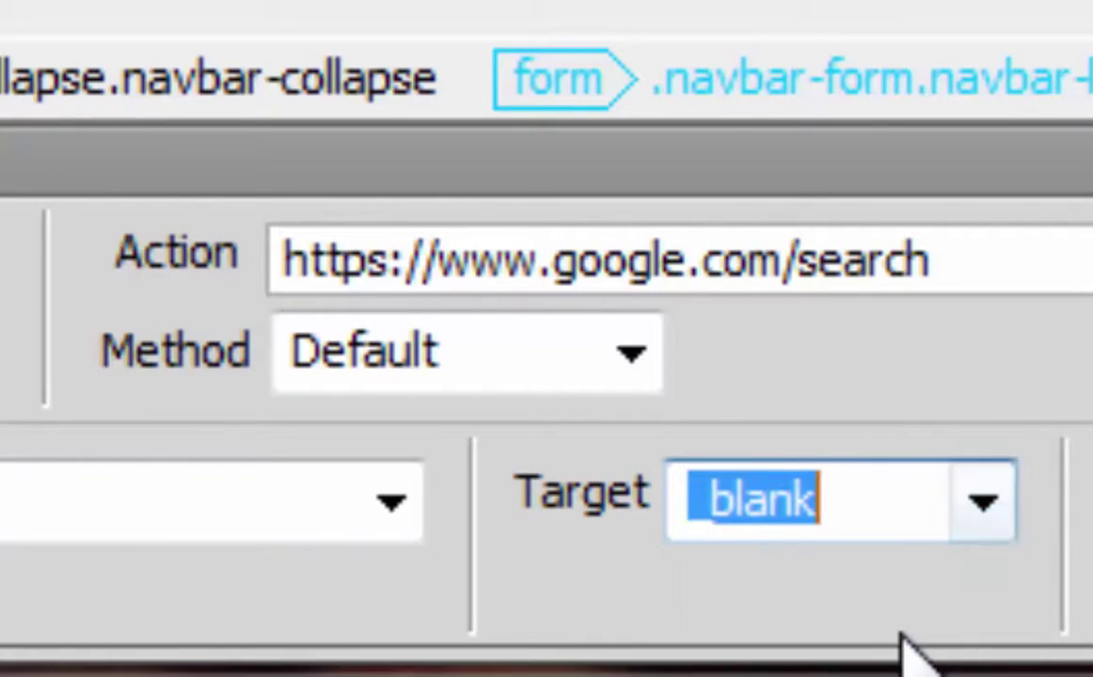
left_click(630, 353)
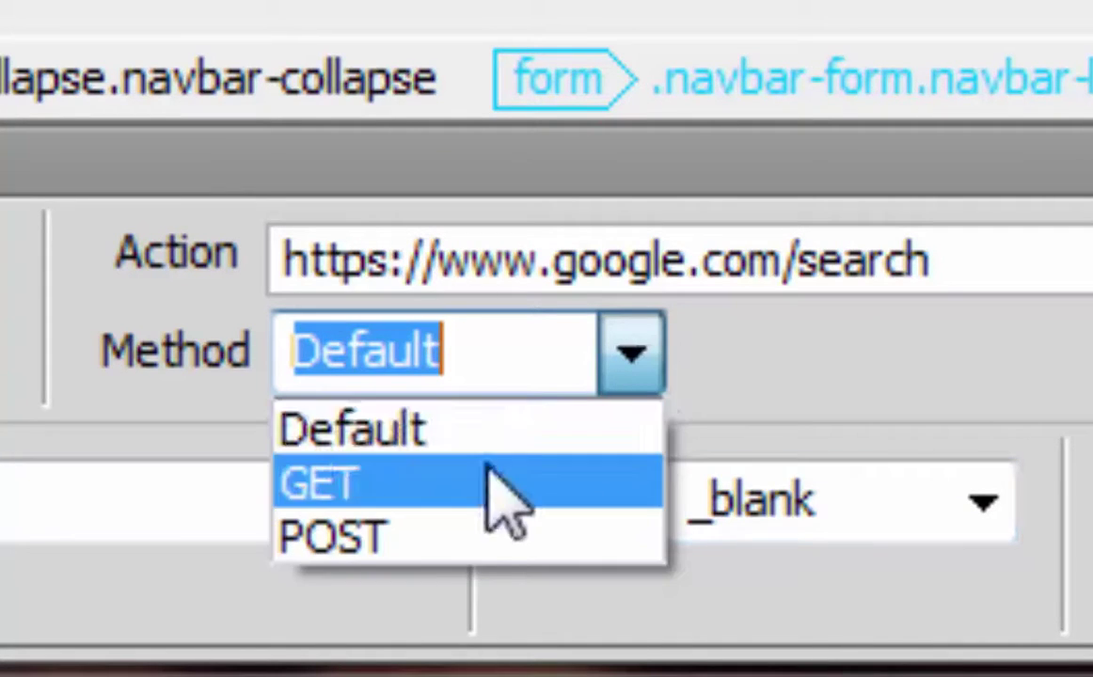
left_click(479, 482)
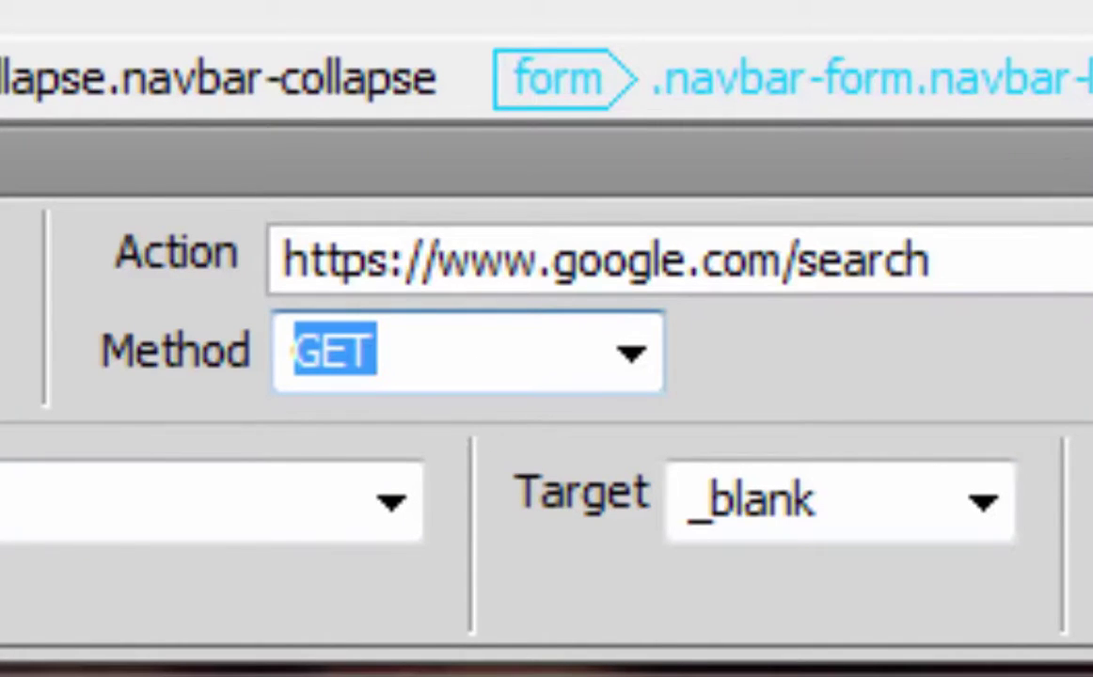
Name the search form's text input "q" and change the Submit button's text to "Google"
left_click(664, 181)
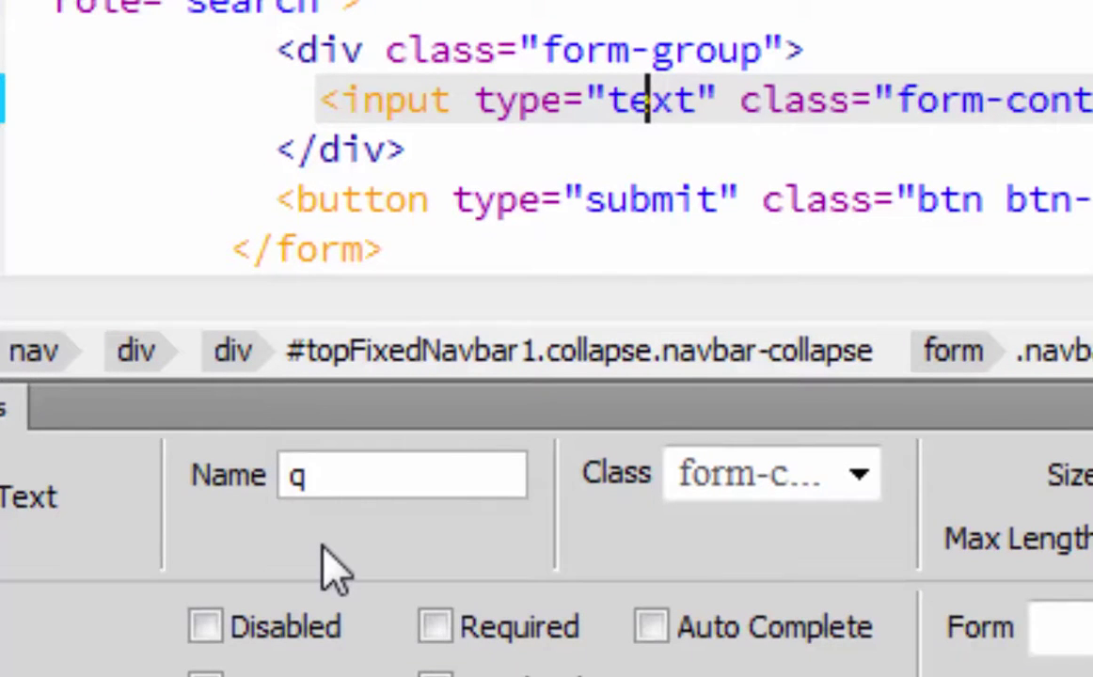
type("q")
left_click(541, 221)
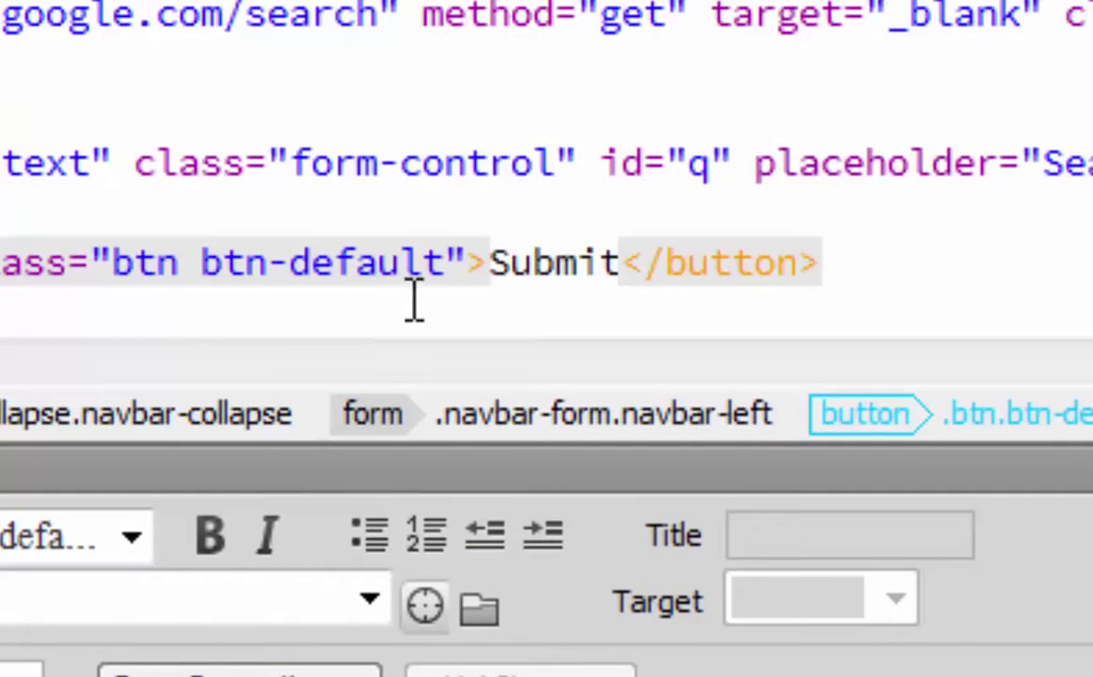
double_click(556, 264)
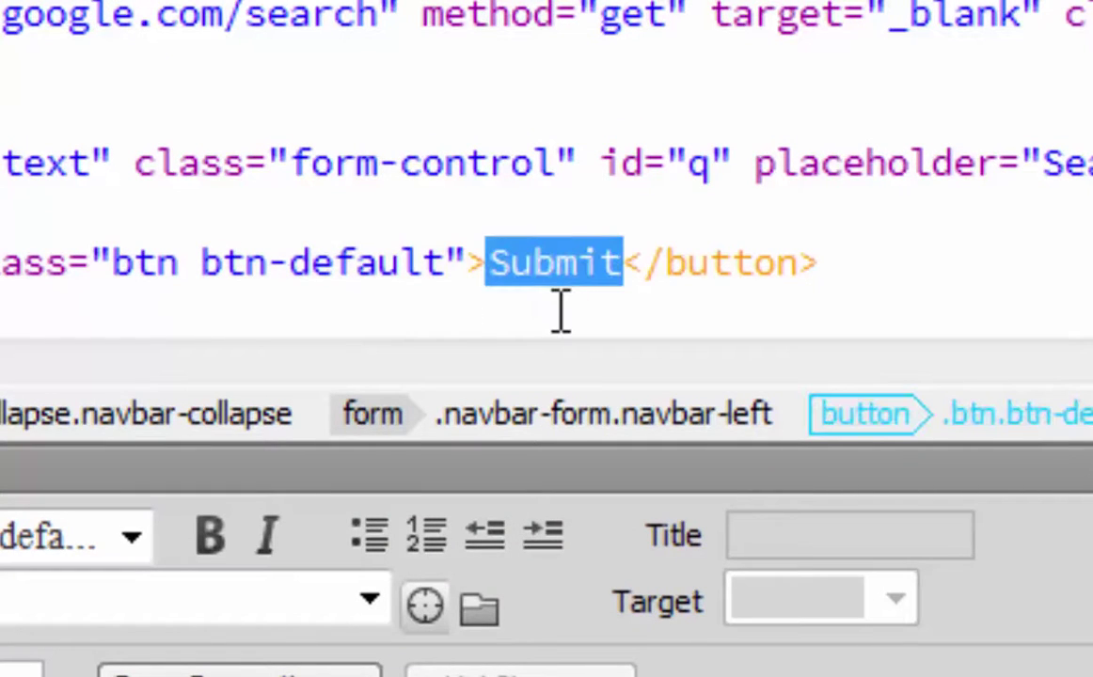
type("Google")
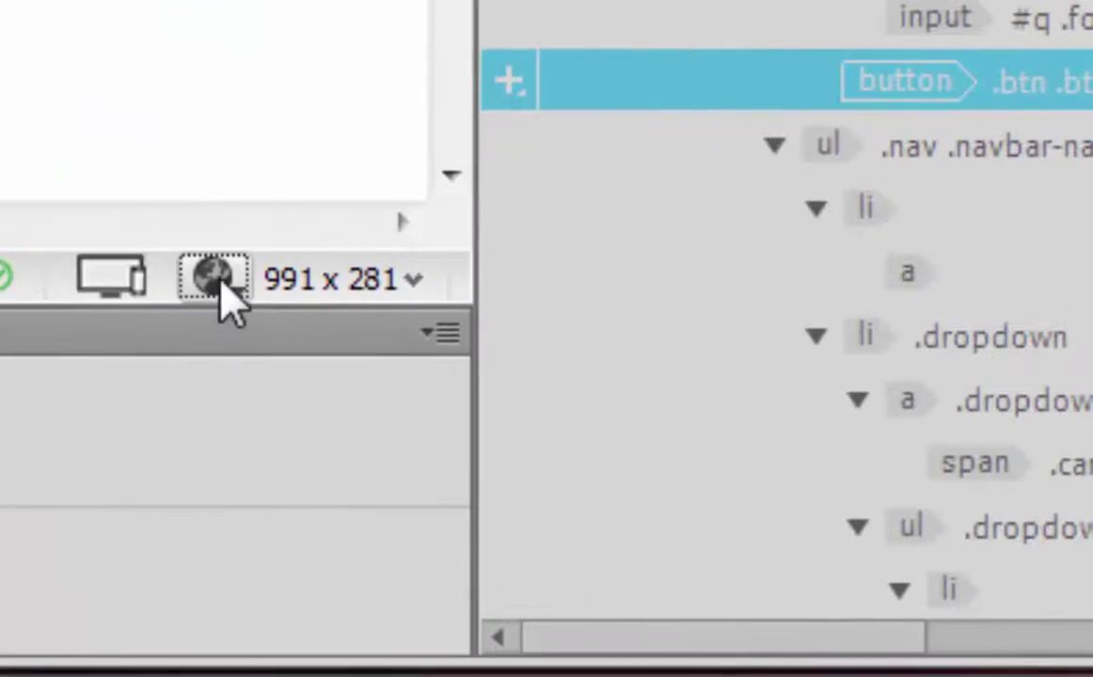
Preview the page in Mozilla Firefox, saving the changes to index.html
left_click(221, 282)
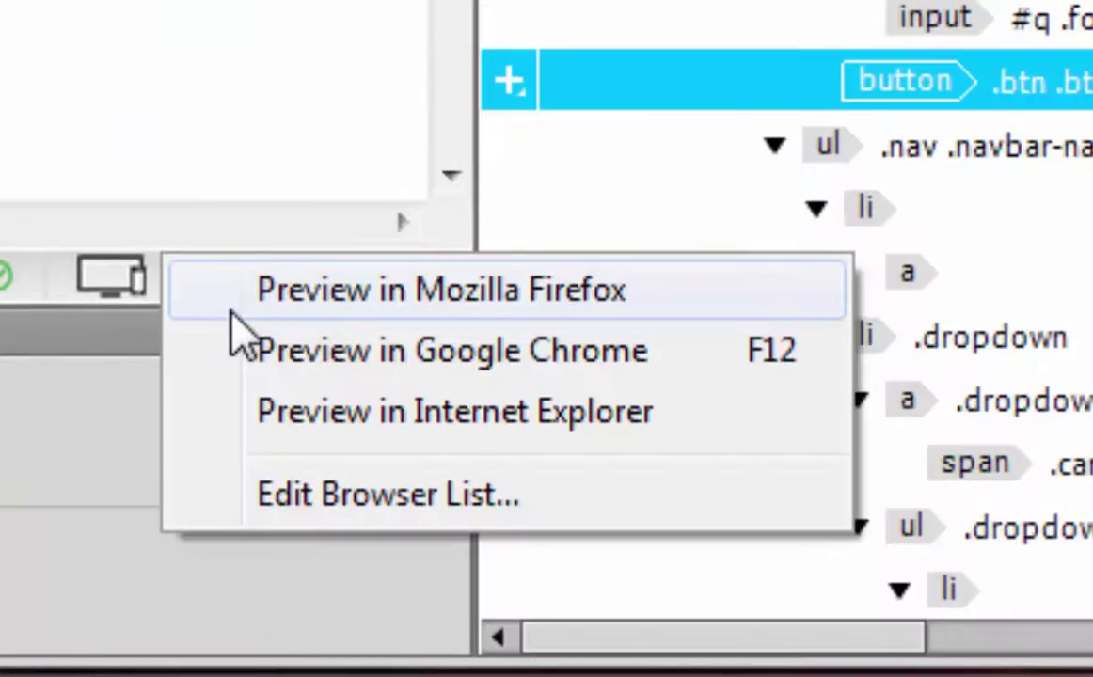
left_click(252, 309)
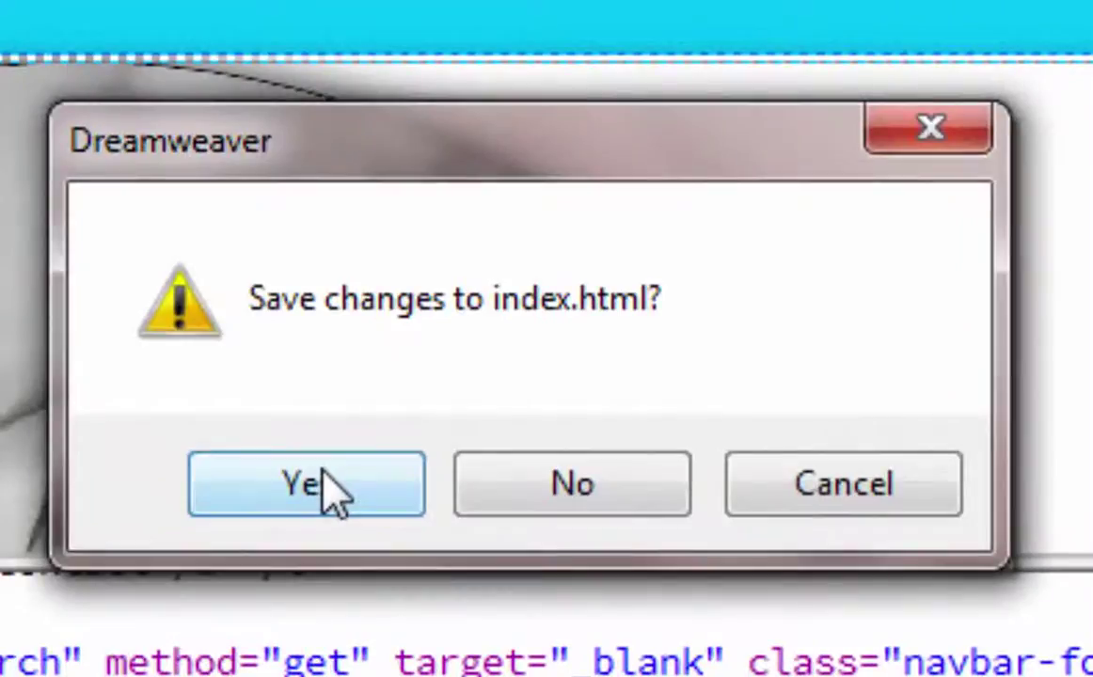
left_click(329, 493)
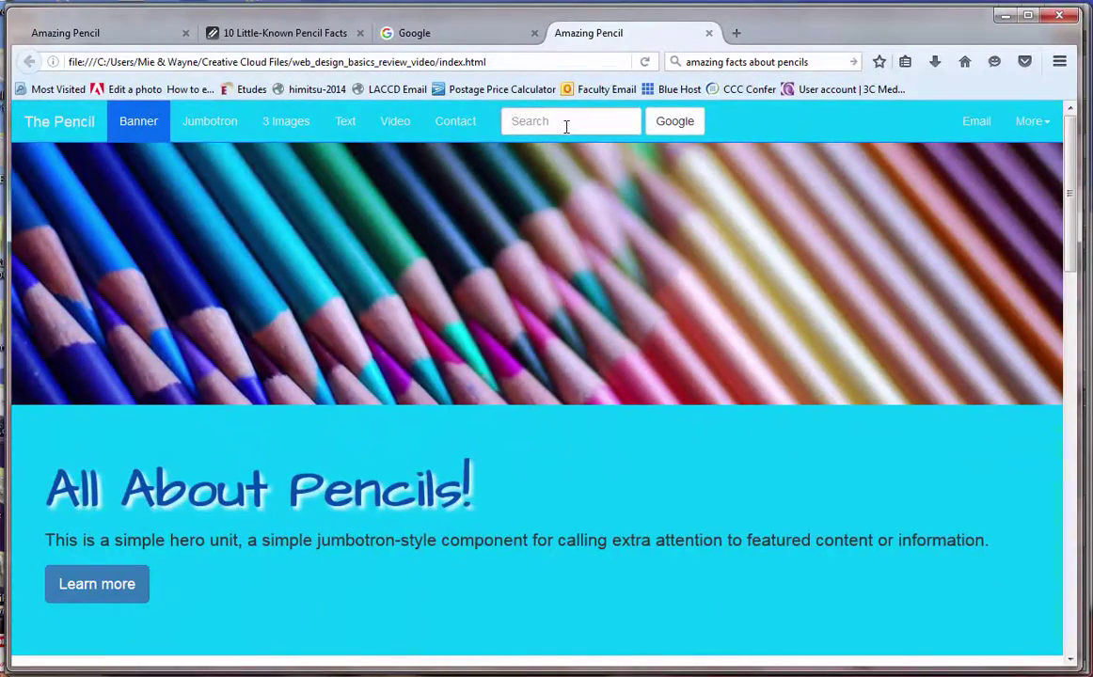
Test the navbar's search form in the previewed page by running a Google search for "mechanical pencil"
type("ch")
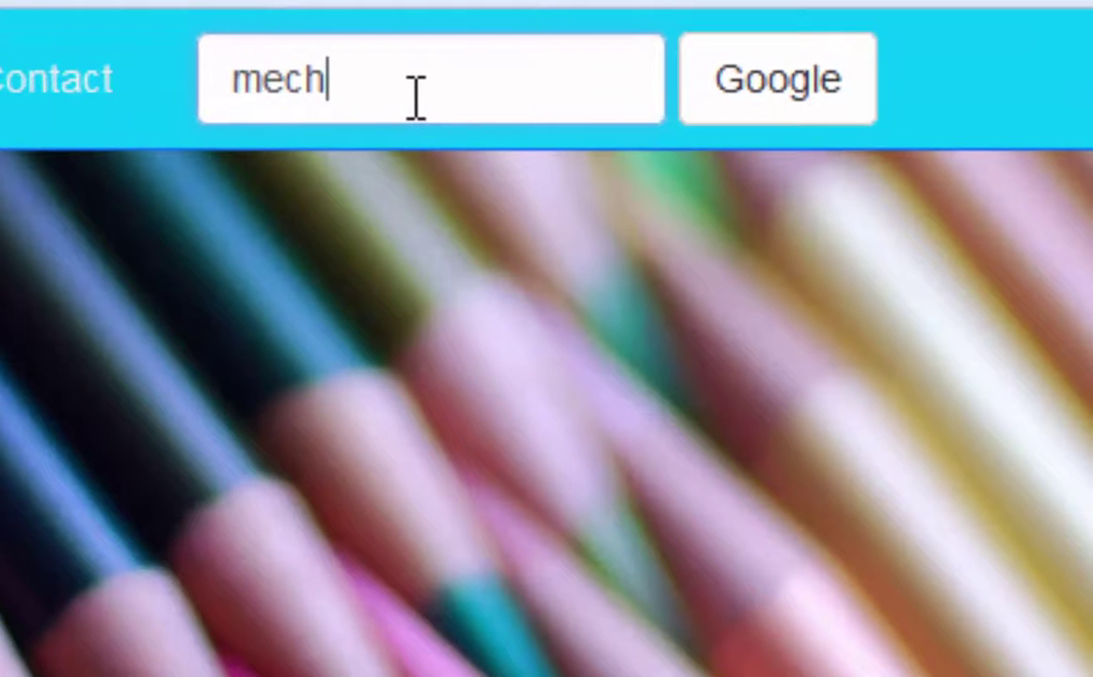
type("anical p")
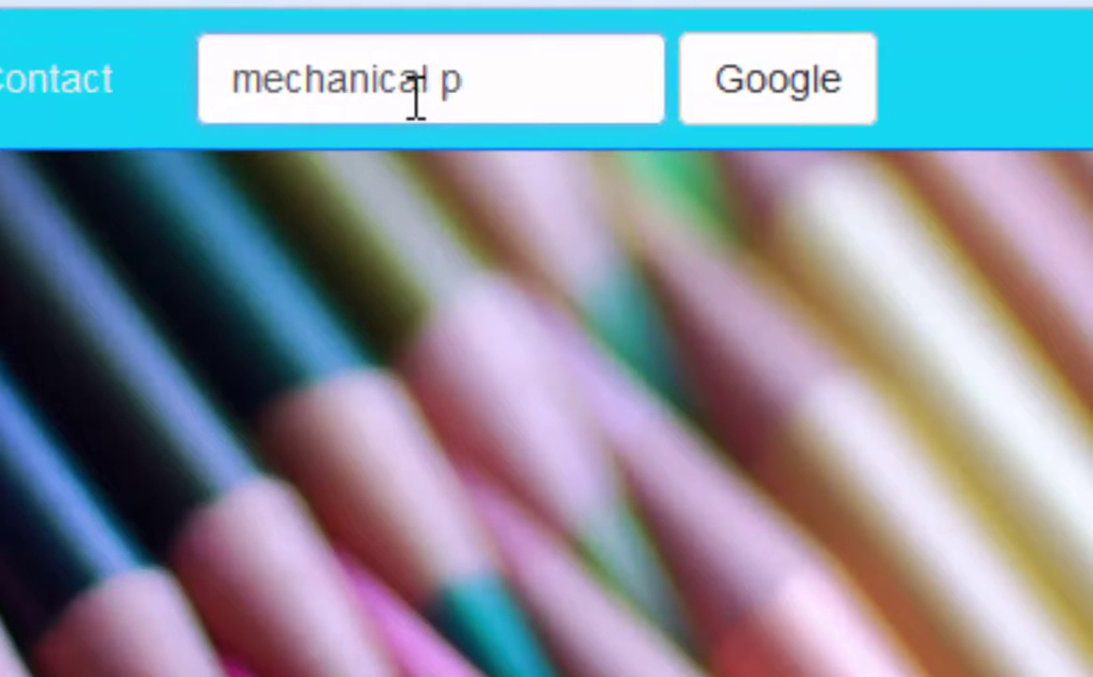
type("encil")
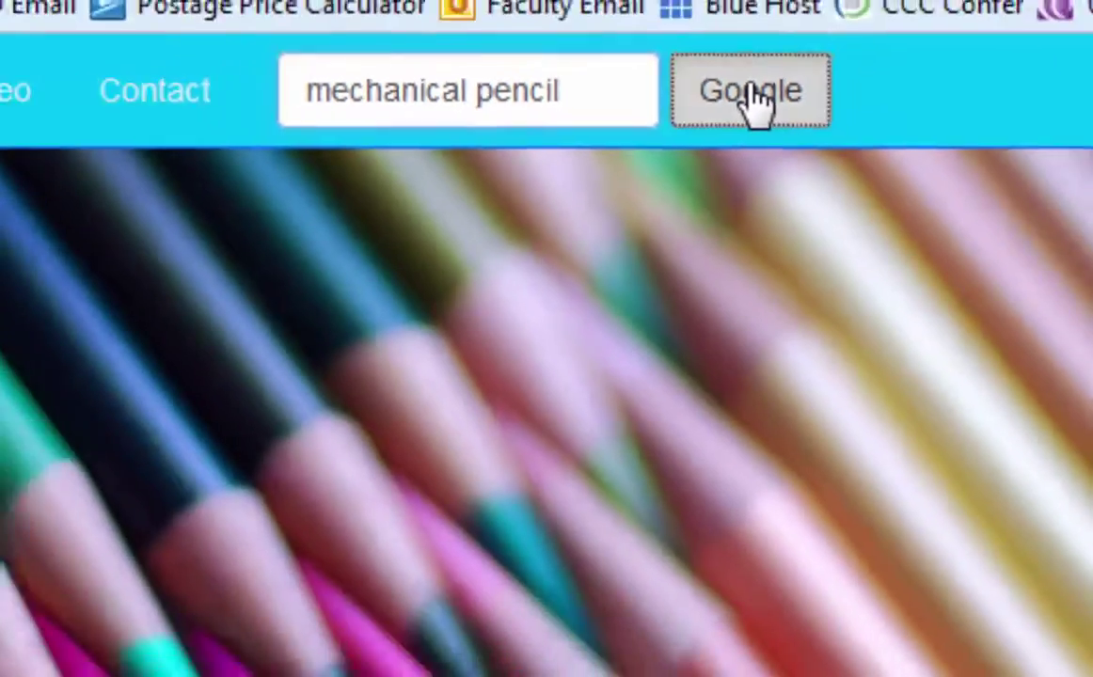
left_click(777, 79)
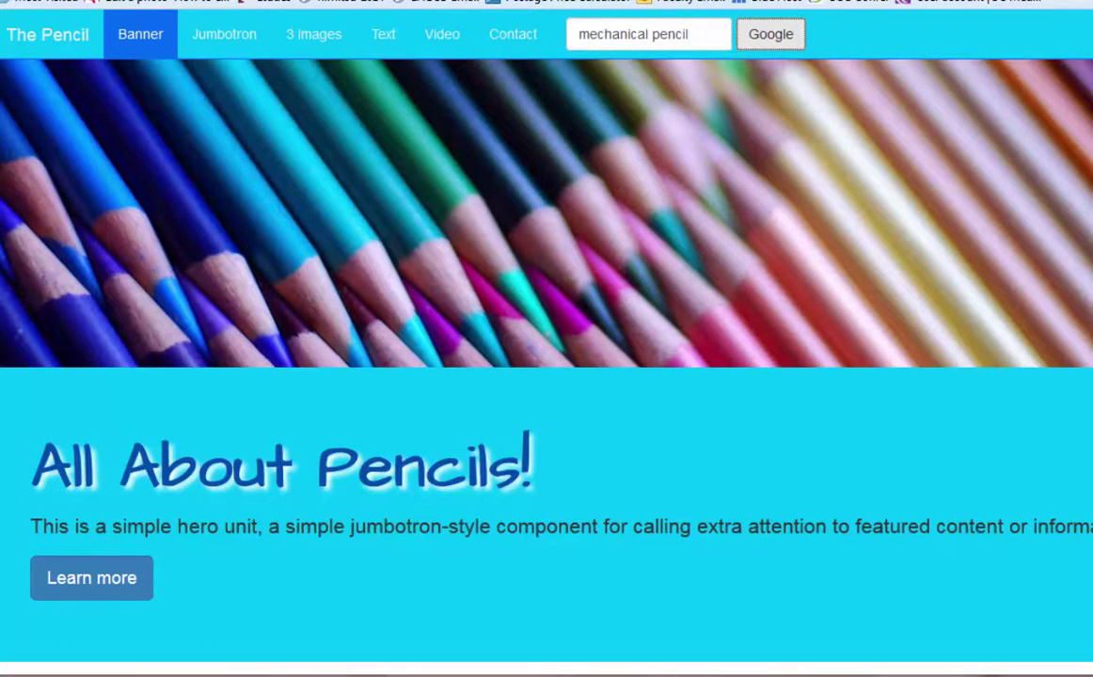
Narrow the browser window until the navbar collapses, and test the Text and Video links in its expanded mobile menu
left_click_drag(1092, 165, 883, 171)
left_click_drag(873, 83, 707, 112)
left_click(663, 31)
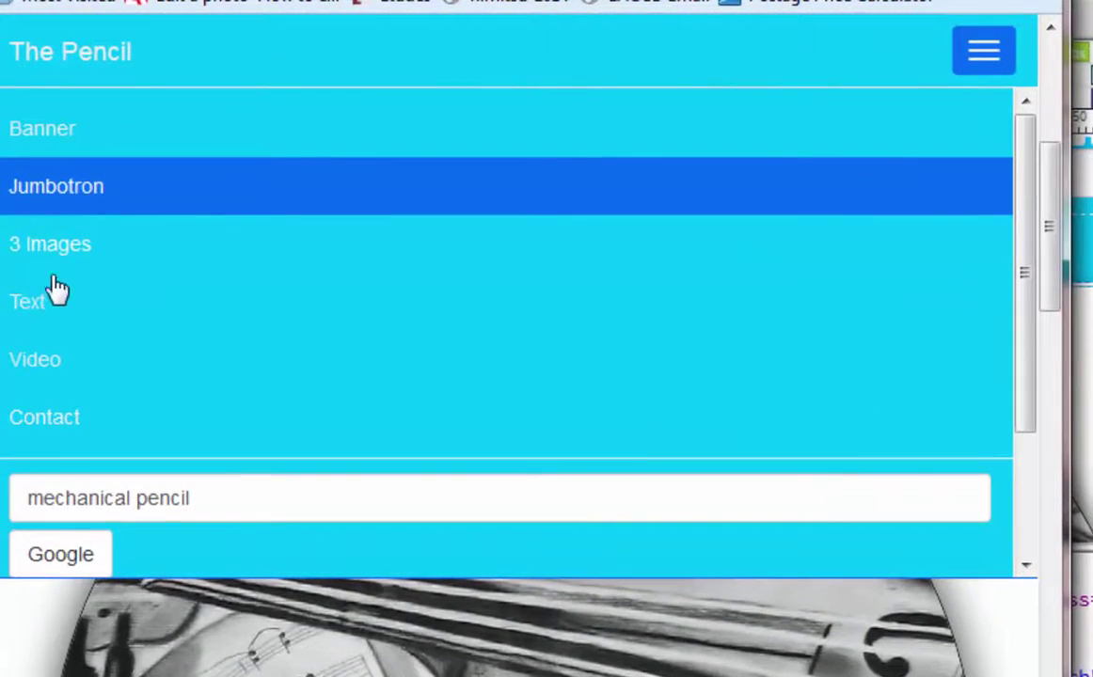
left_click(38, 301)
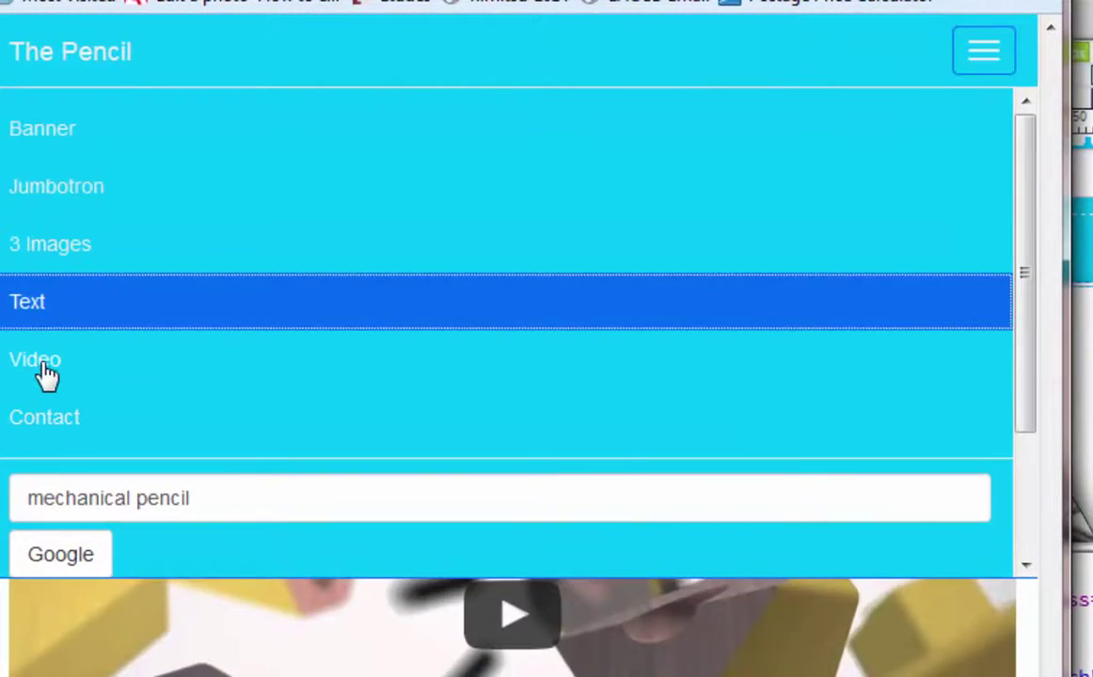
left_click(42, 375)
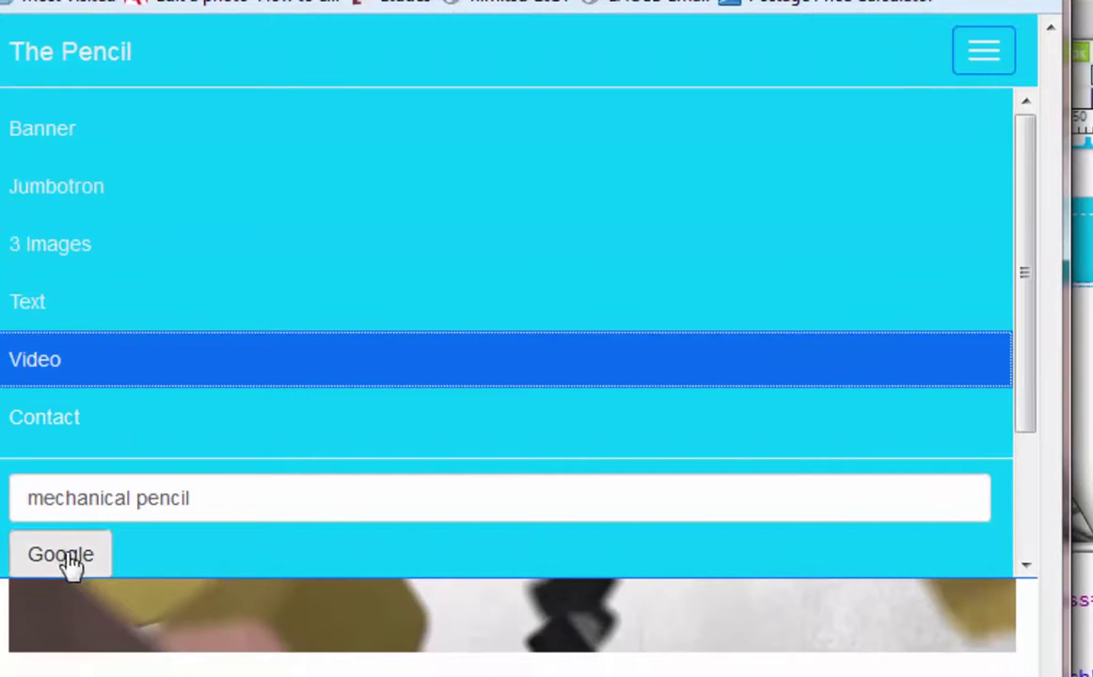
Run the "mechanical pencil" search from the mobile menu and return to the page to check the menu's remaining entries
left_click(62, 556)
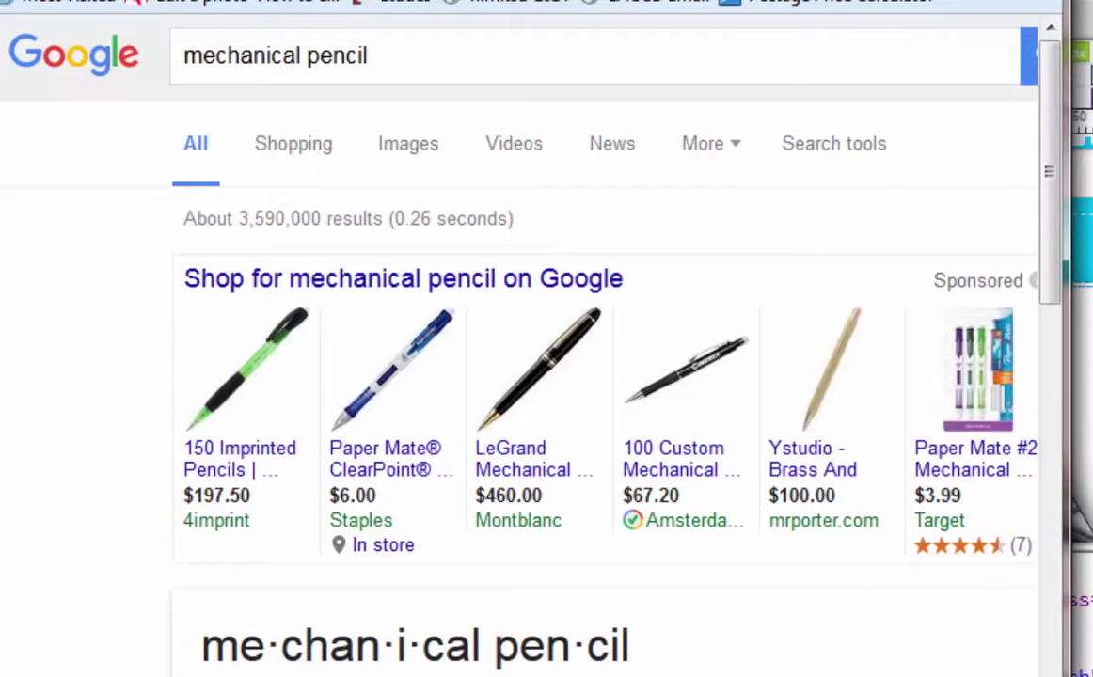
key("alt+Left")
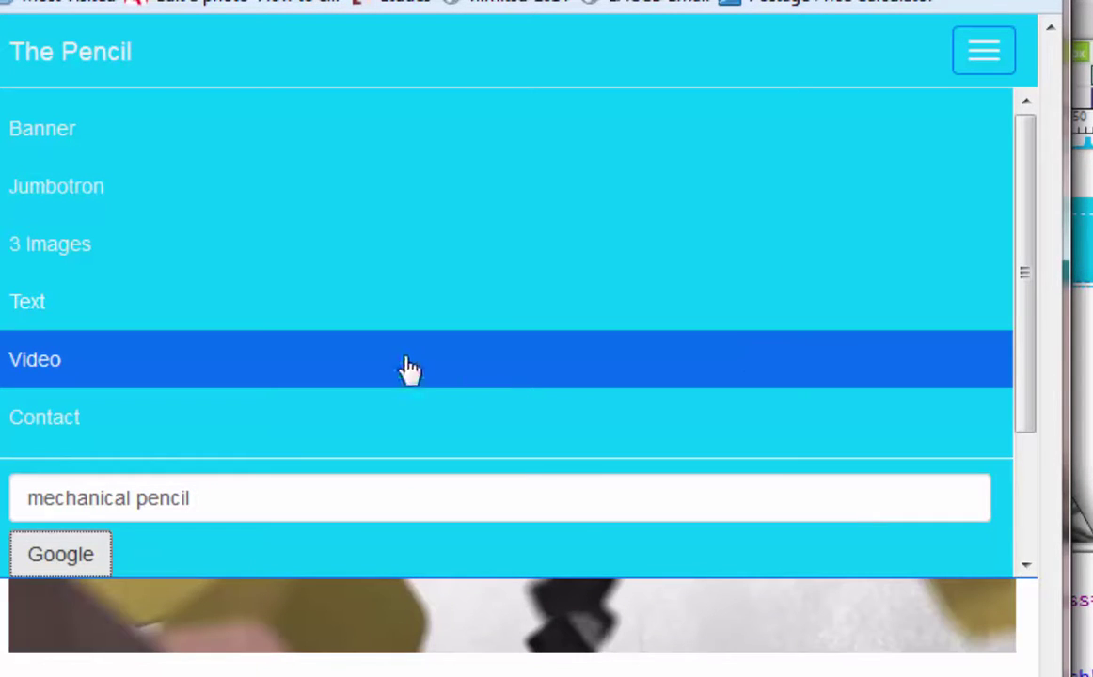
left_click_drag(1017, 329, 1019, 502)
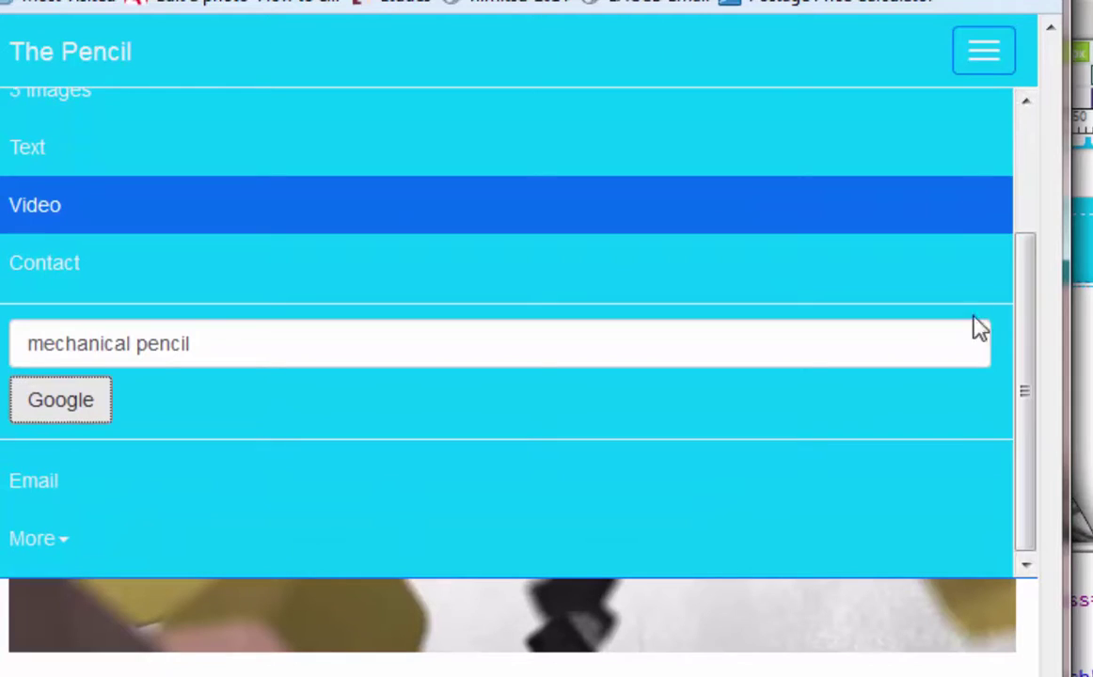
Collapse the mobile menu and widen the browser window again to check the full navbar at the top of the page
left_click(980, 58)
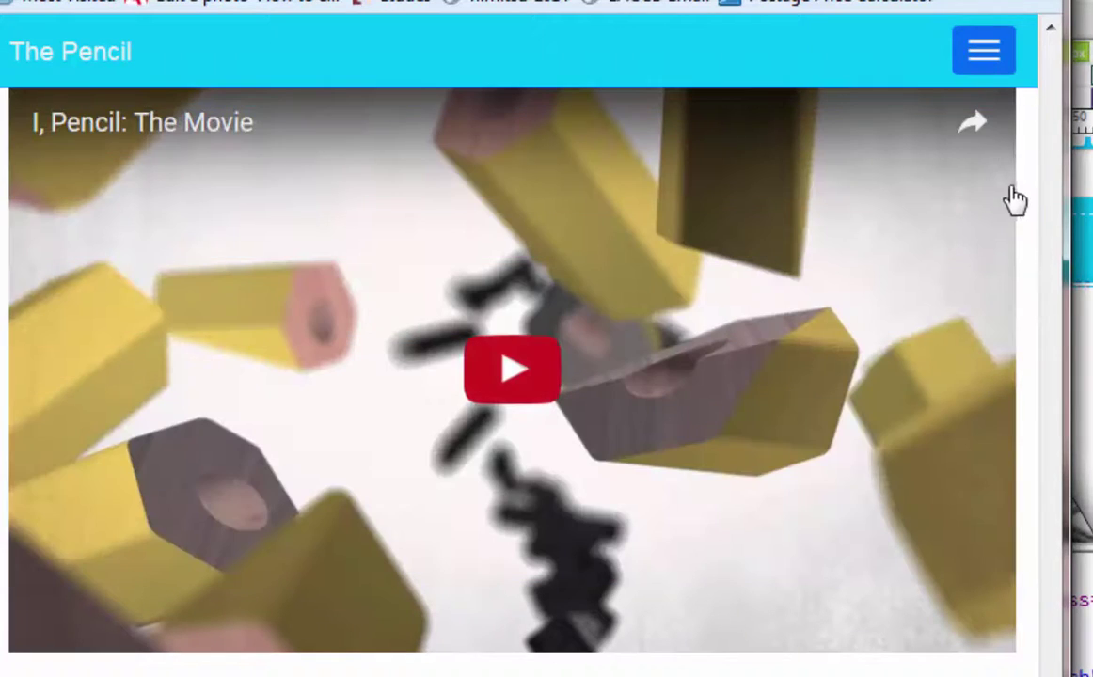
scroll(1044, 317, "up", 10)
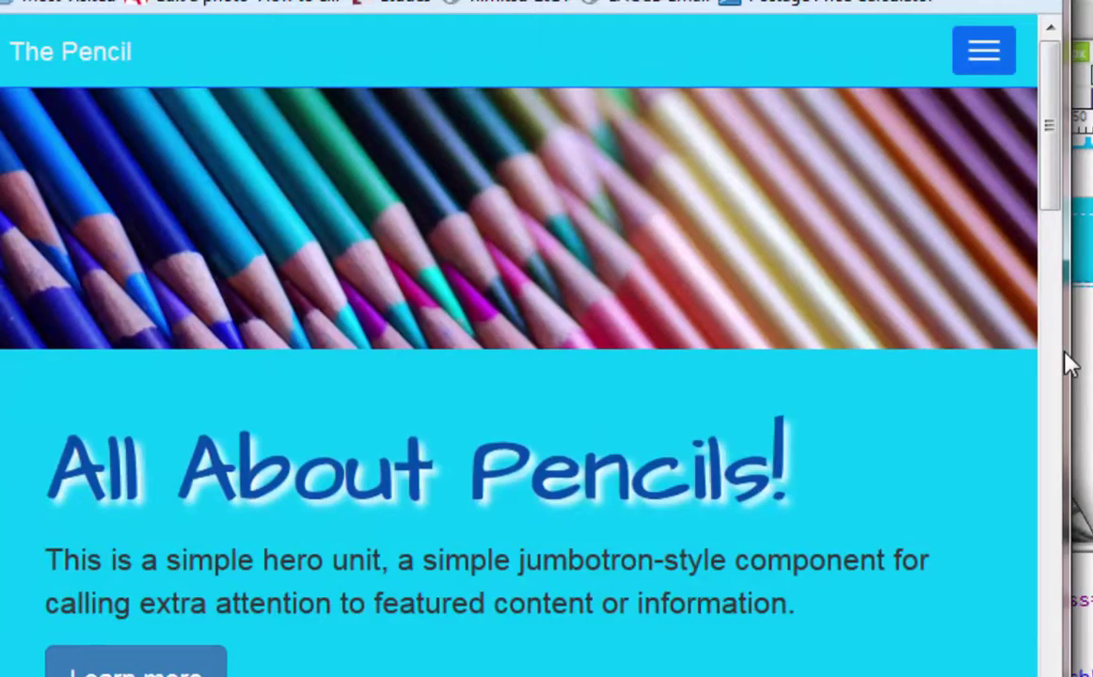
left_click_drag(1068, 353, 1070, 310)
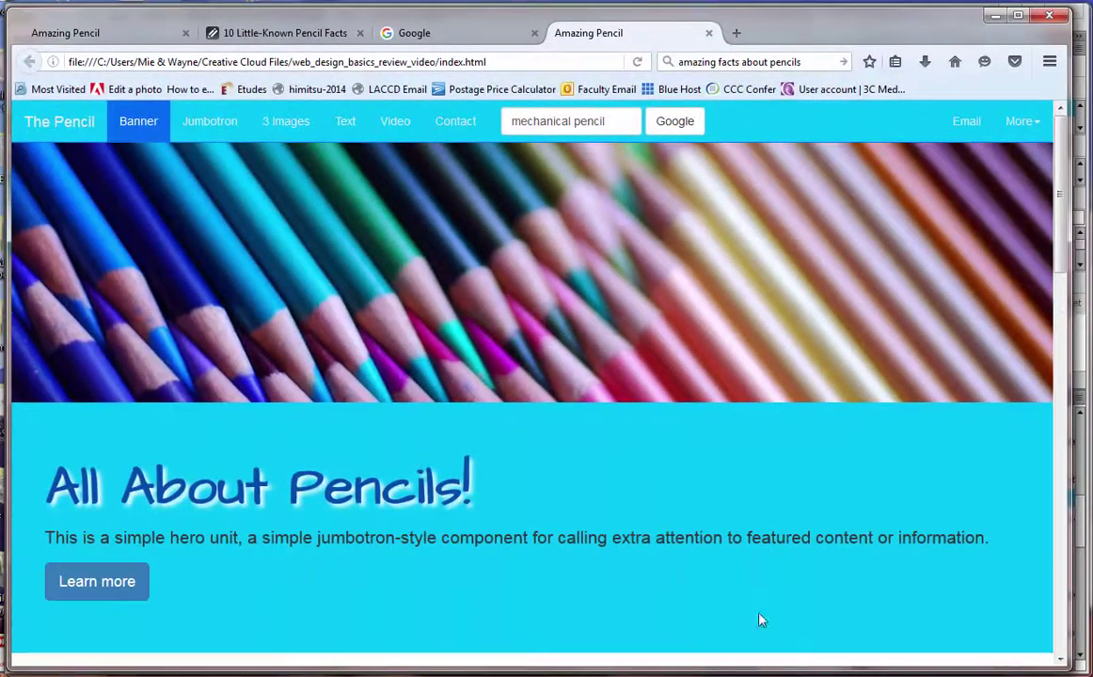